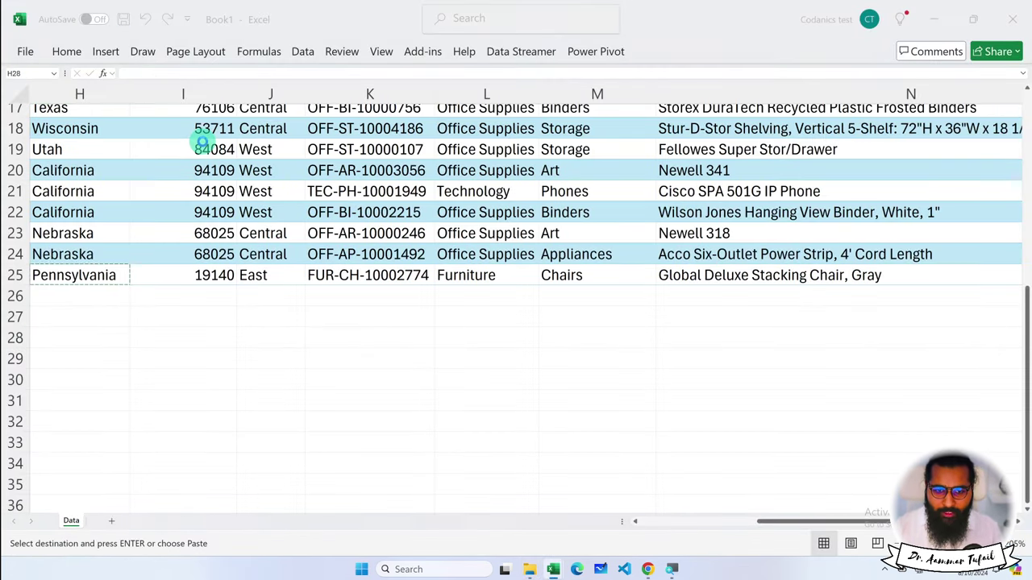
Step: Scroll the Top 50 Excel shortcuts sheet tabs left to reveal the earlier Welcome tab
scroll(189, 234, "up", 5)
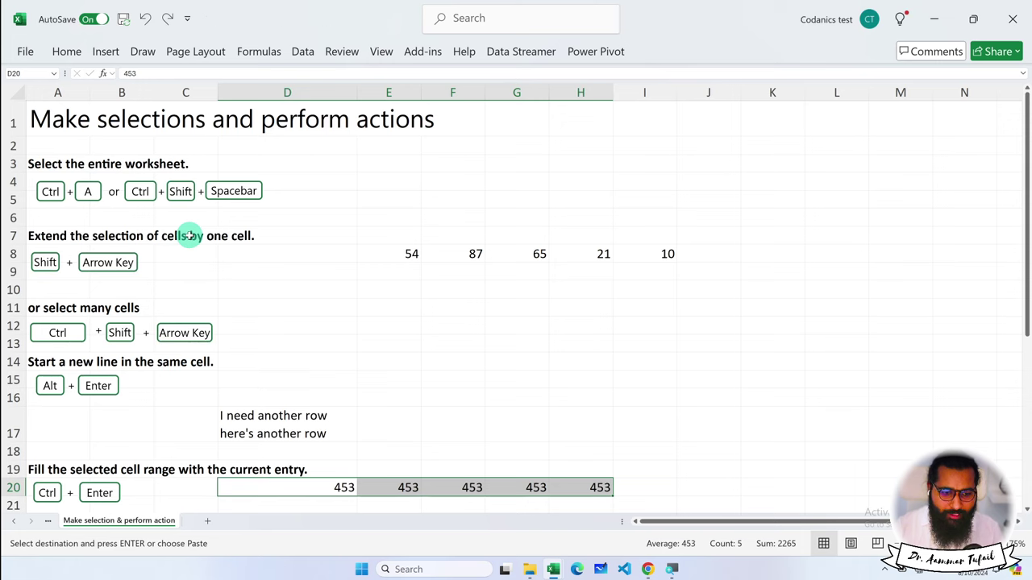
left_click(13, 523)
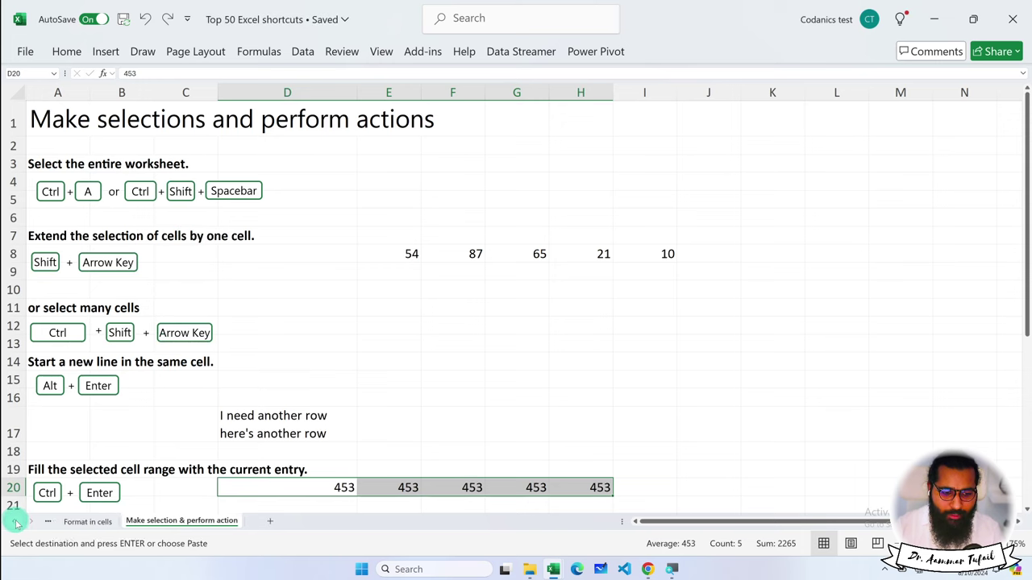
Step: Go from the Welcome sheet to Frequently Used and select C5, the Ctrl shape, then B5
left_click(79, 522)
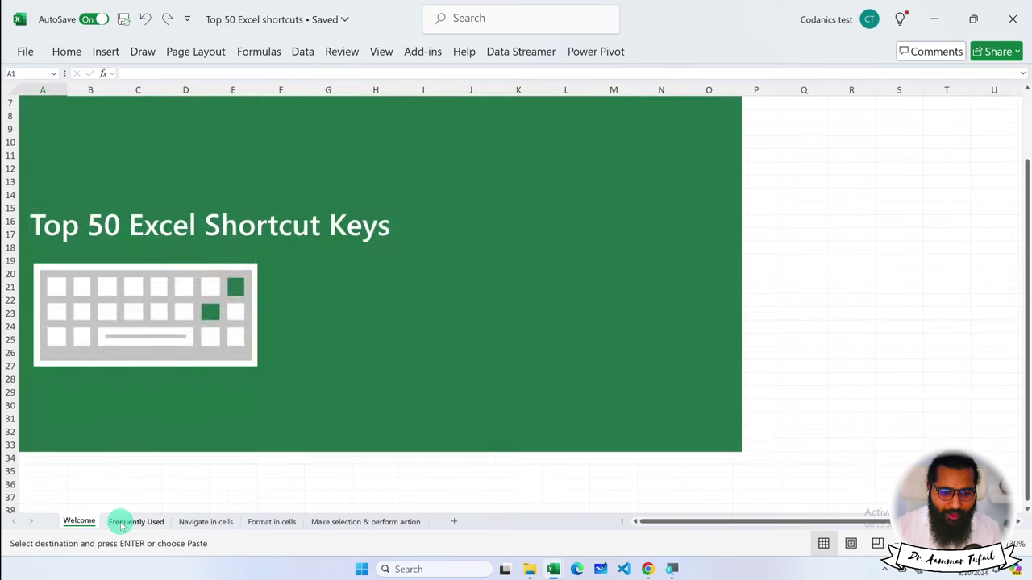
left_click(135, 522)
scroll(99, 181, "up", 2, "ctrl")
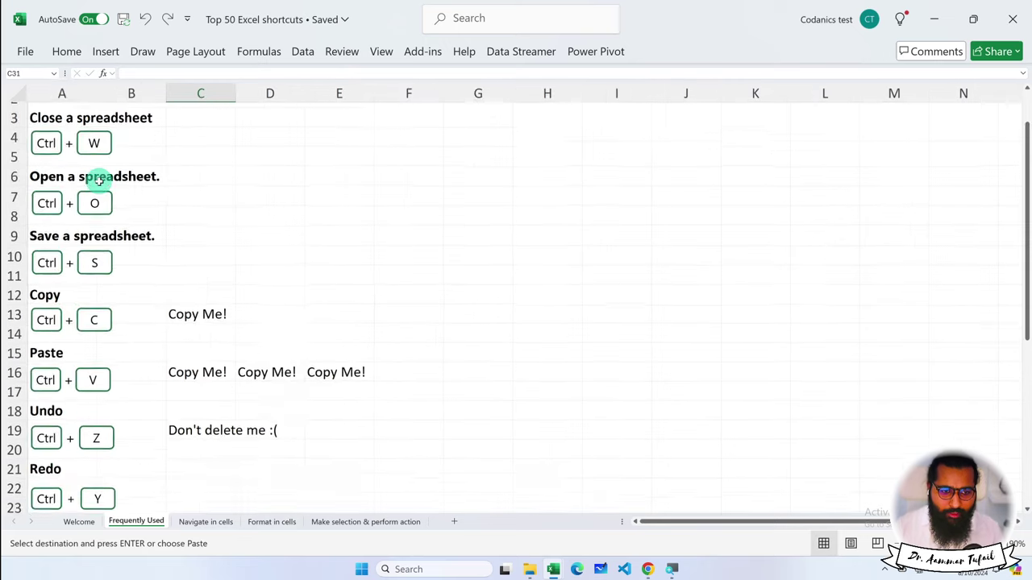
left_click(167, 208)
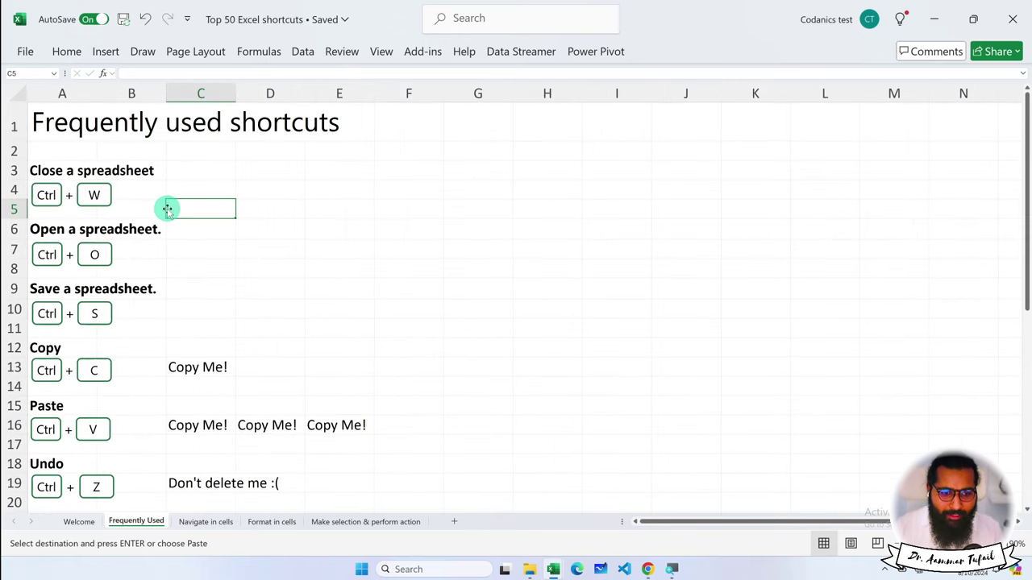
left_click(46, 194)
left_click(161, 207)
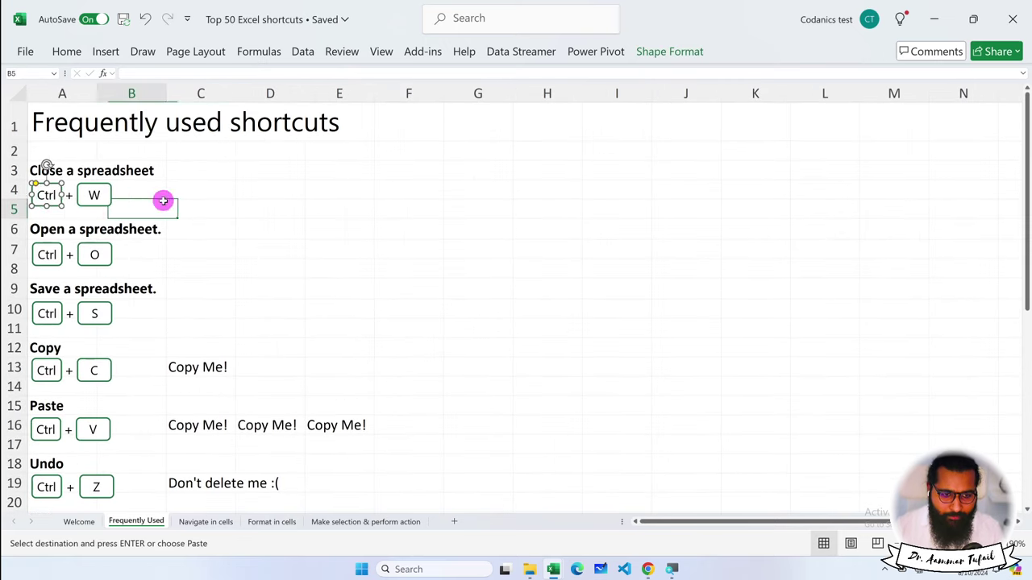
Step: Switch through File Explorer to the Sample - Superstore workbook's Orders sheet
scroll(71, 228, "up", 1, "ctrl")
scroll(72, 230, "up", 1)
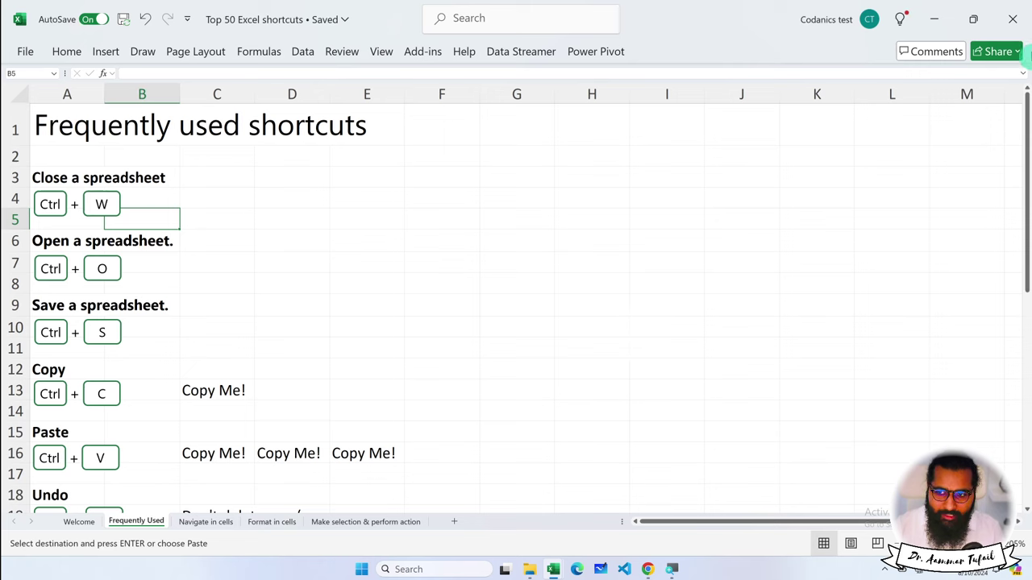
left_click(529, 569)
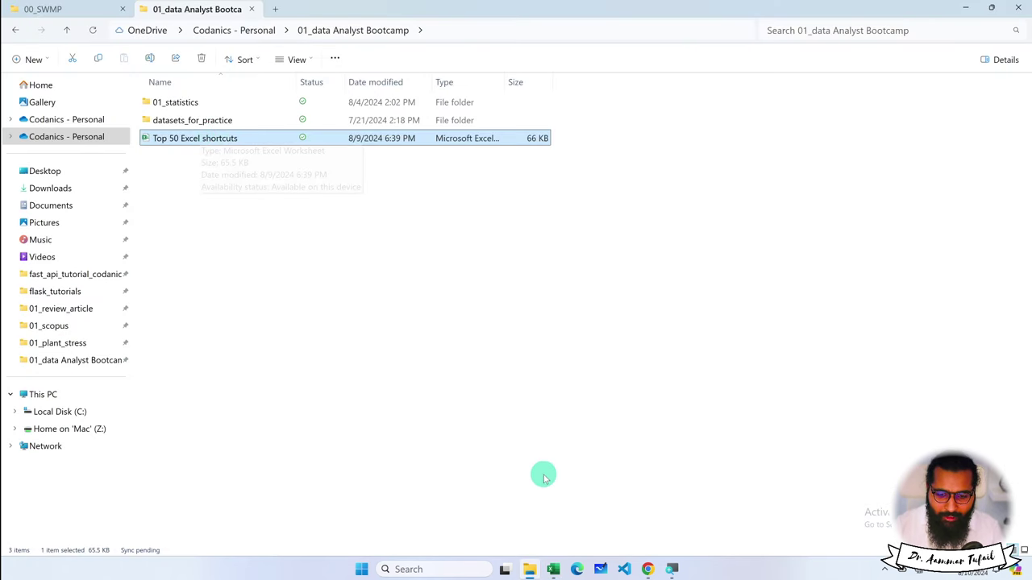
mouse_move(553, 569)
left_click(557, 512)
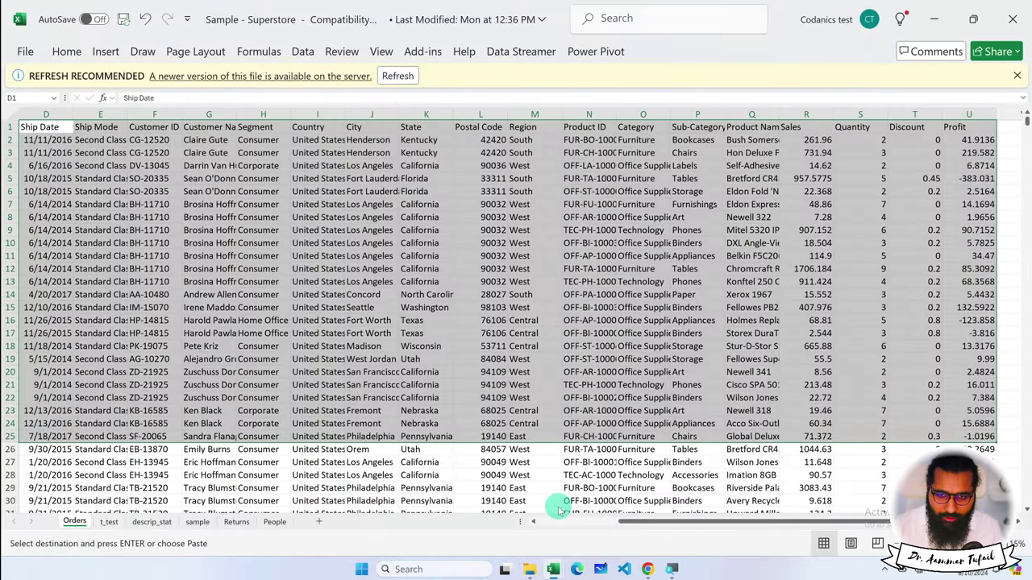
Step: Close the Sample - Superstore workbook without saving
left_click(291, 256)
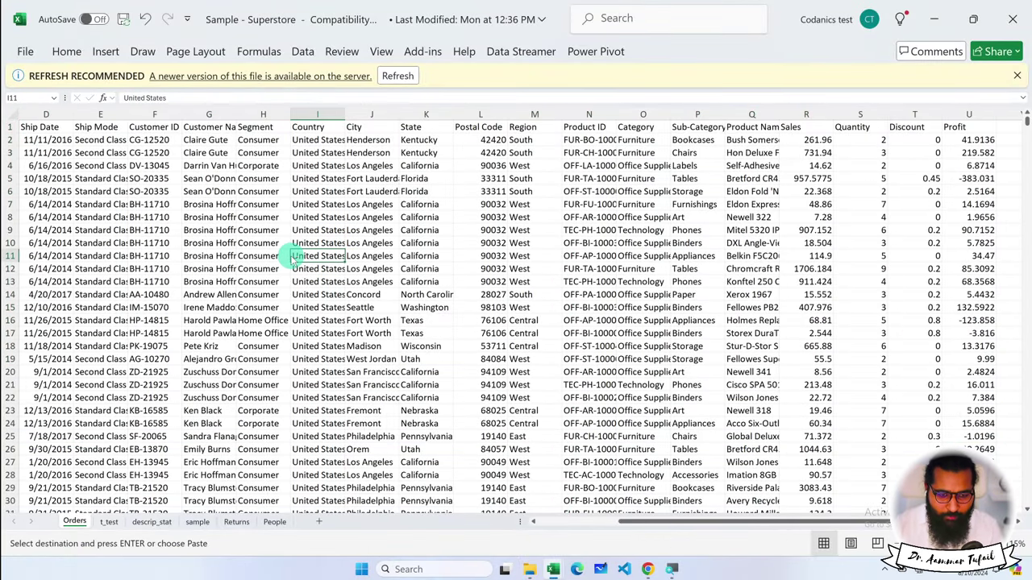
key("ctrl+w")
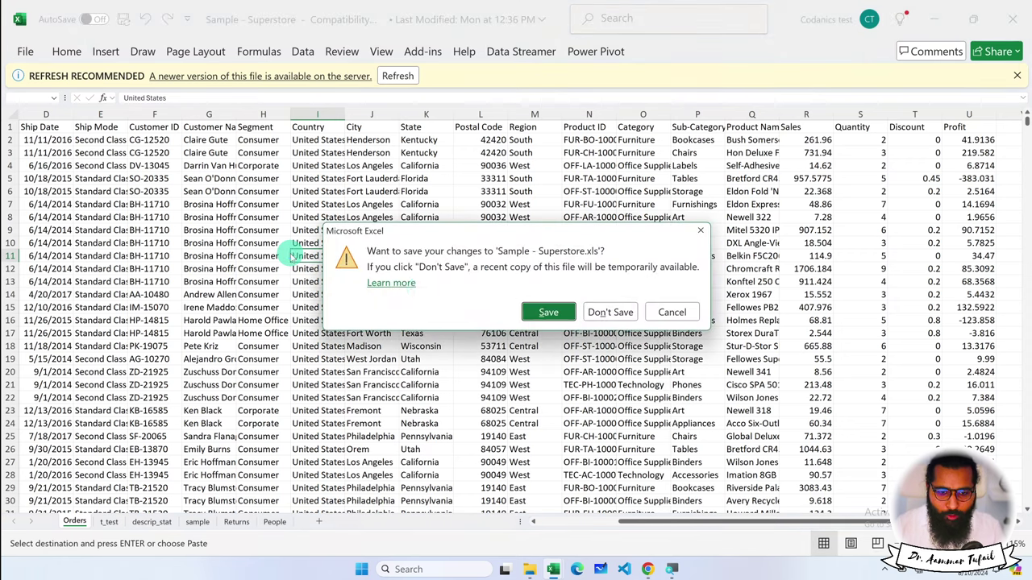
left_click(606, 316)
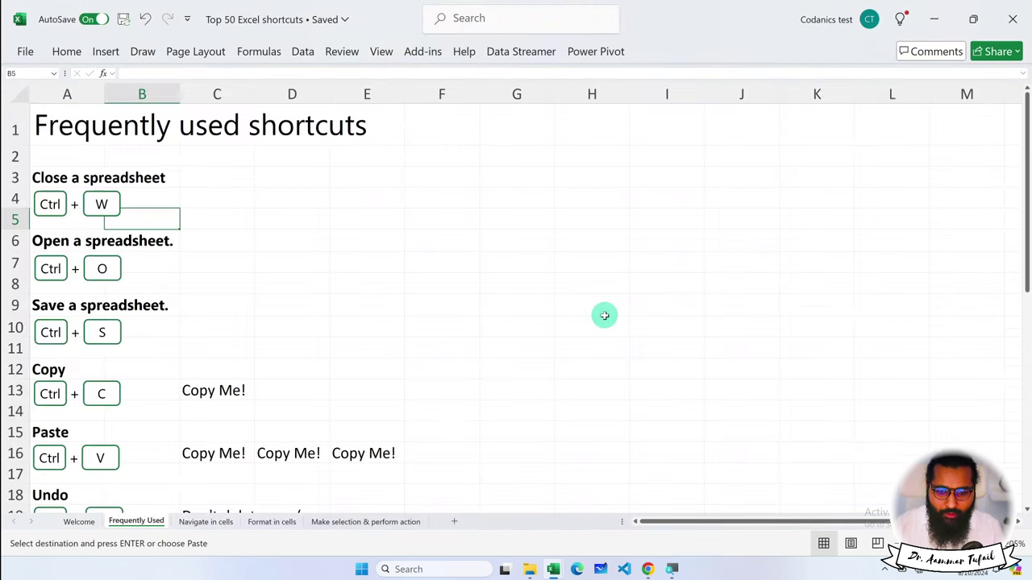
mouse_move(553, 569)
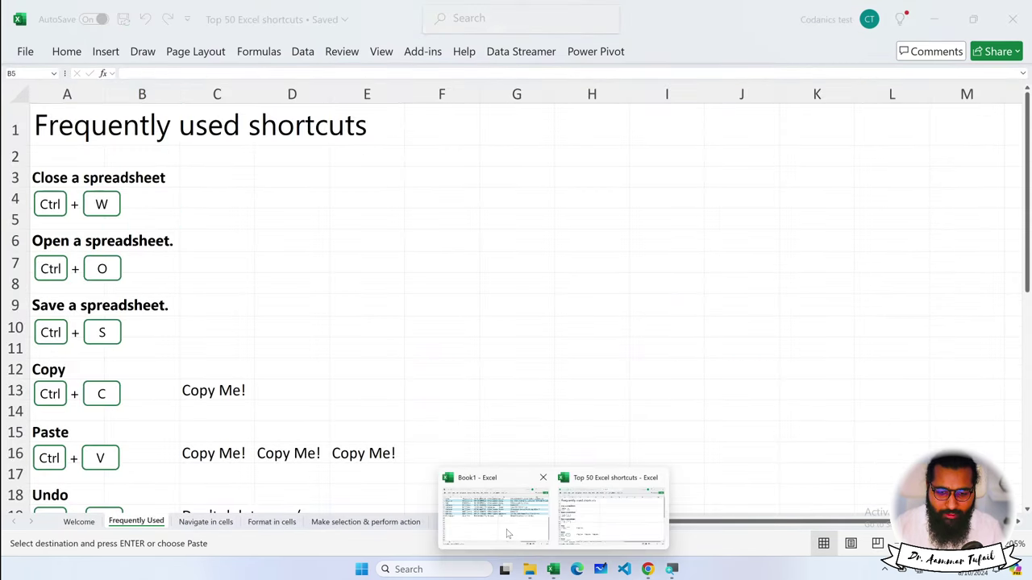
Step: Close Book1 without saving its changes
left_click(495, 506)
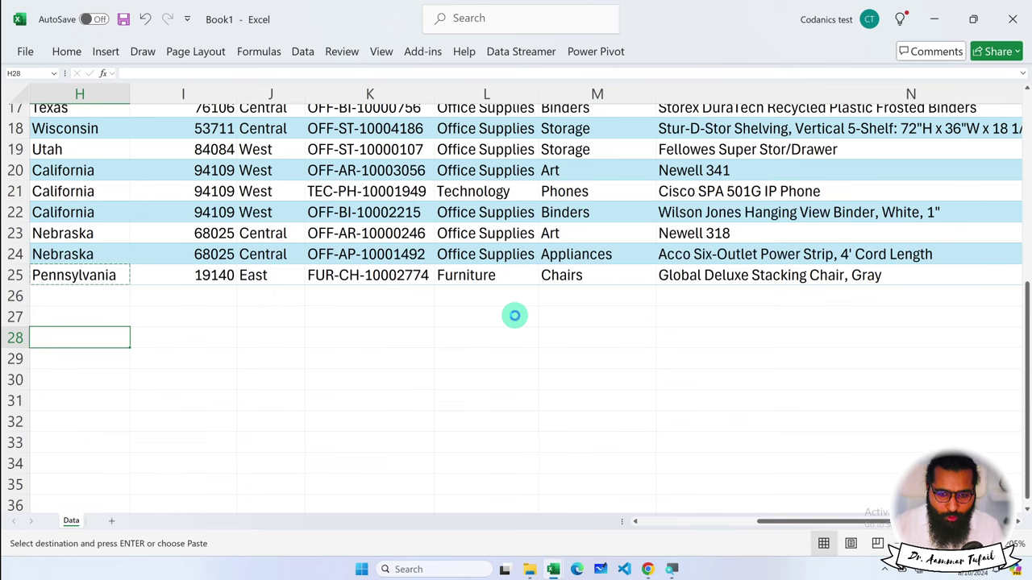
key("ctrl+w")
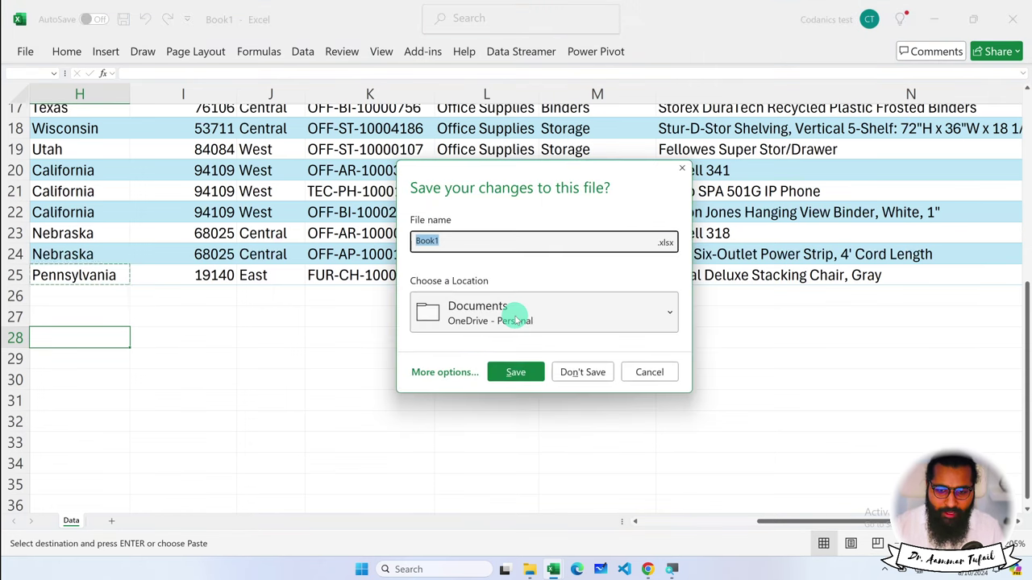
left_click(598, 371)
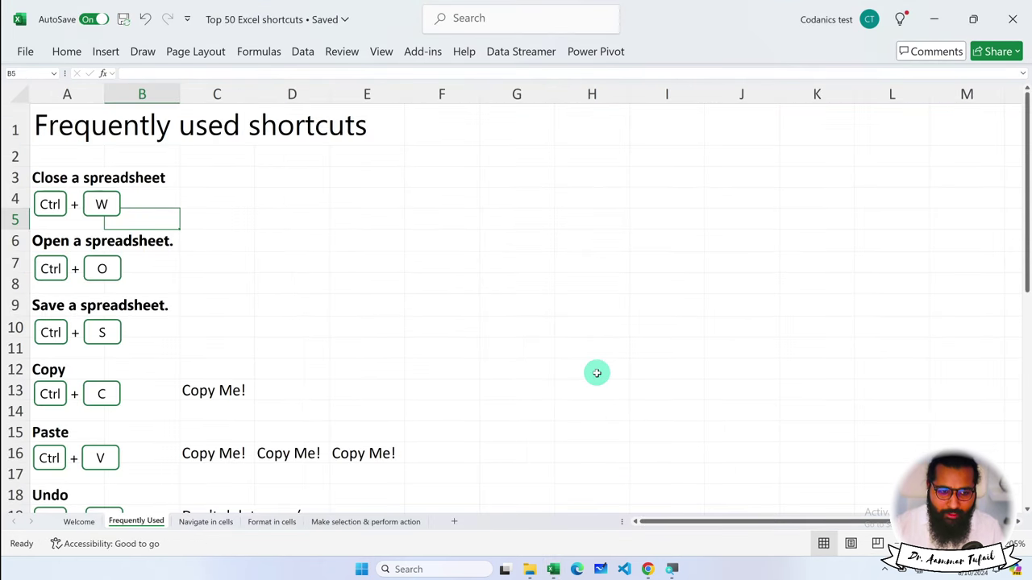
left_click(98, 207)
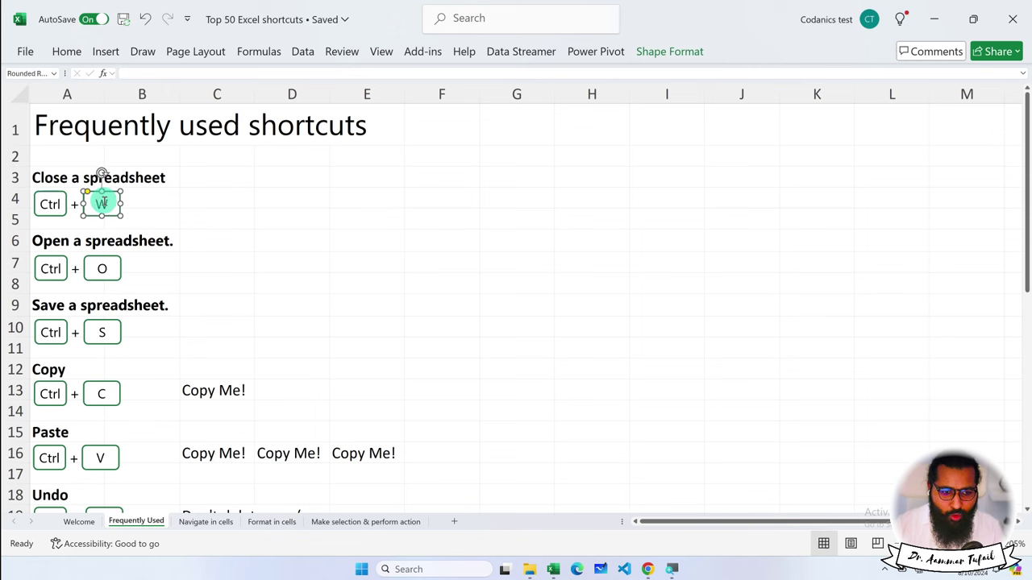
left_click(174, 200)
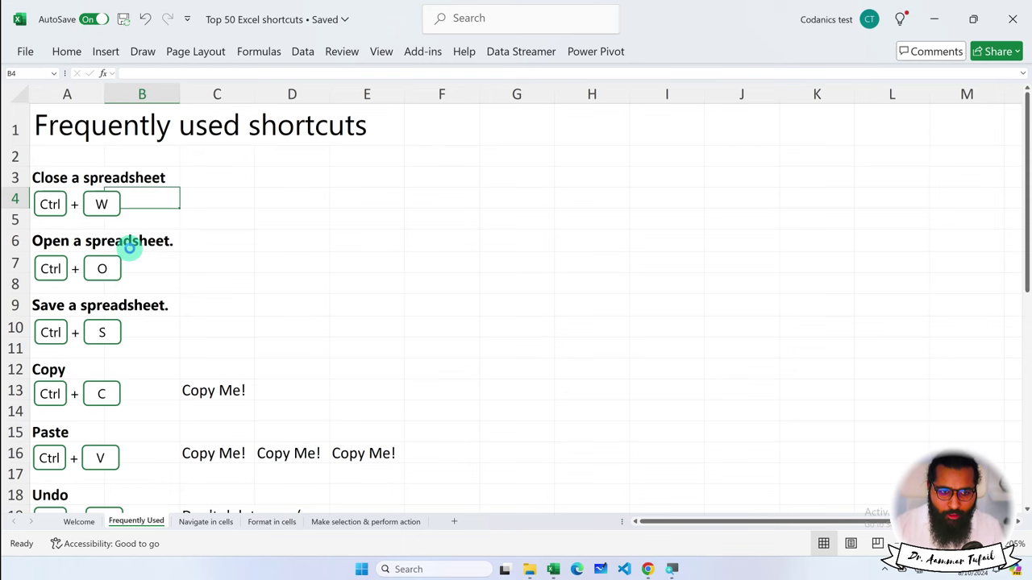
key("ctrl+o")
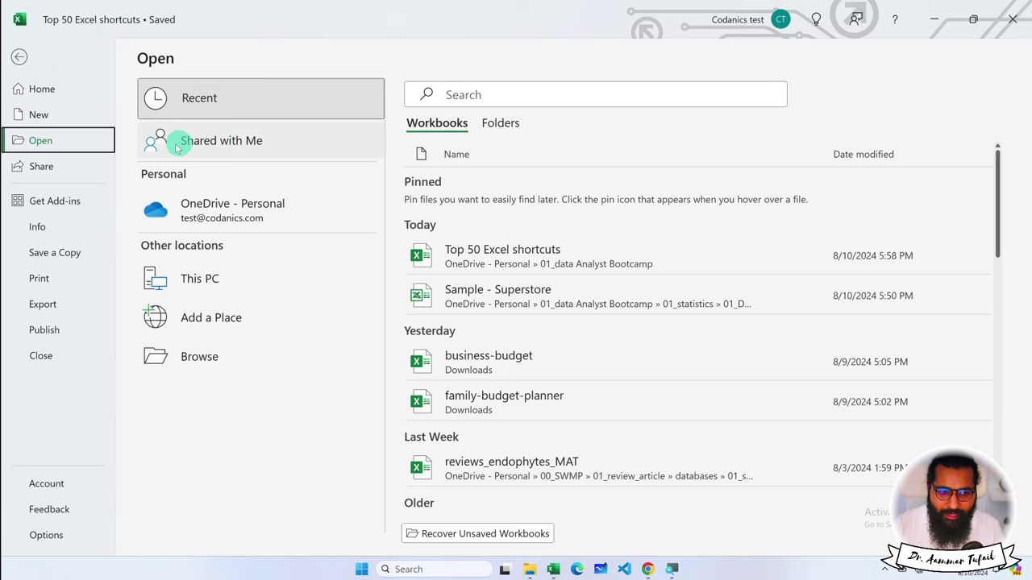
left_click(19, 56)
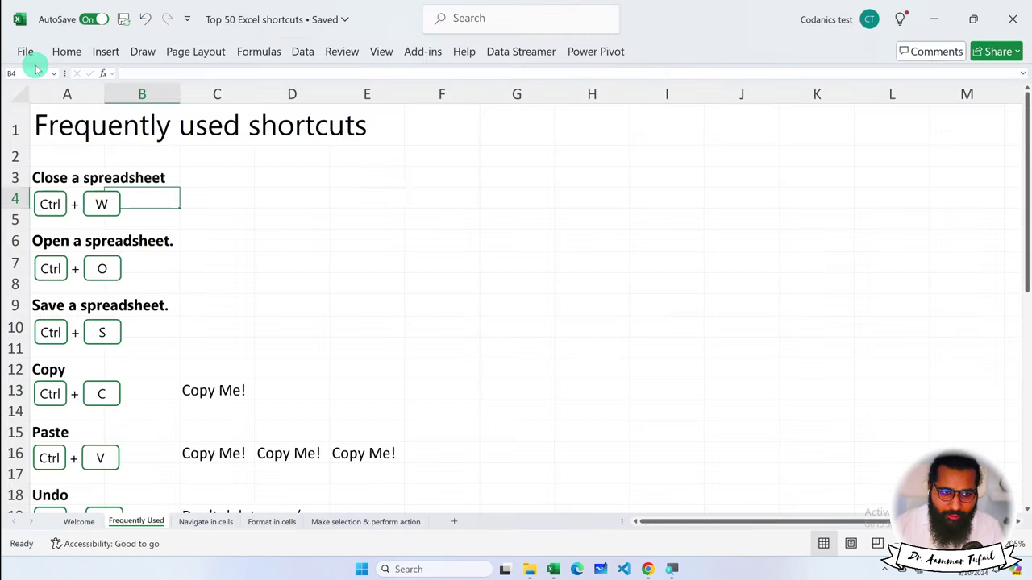
left_click(27, 52)
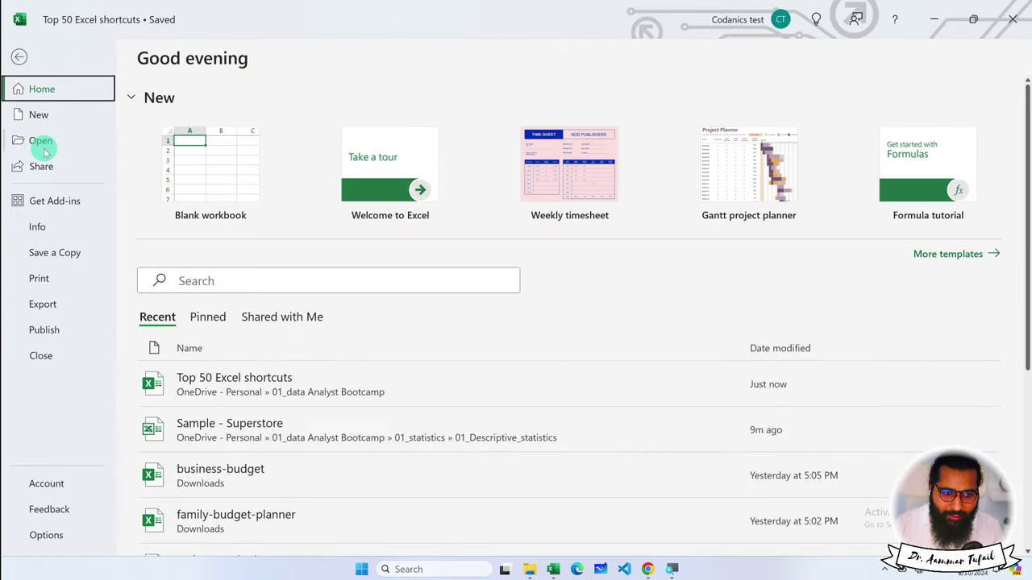
left_click(46, 145)
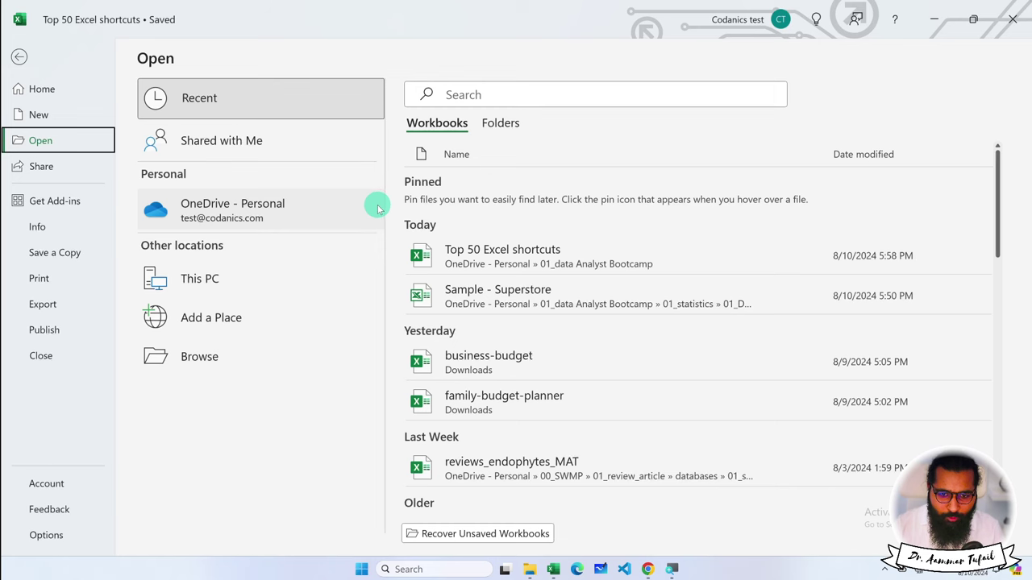
left_click(22, 53)
left_click(102, 268)
scroll(104, 242, "down", 1)
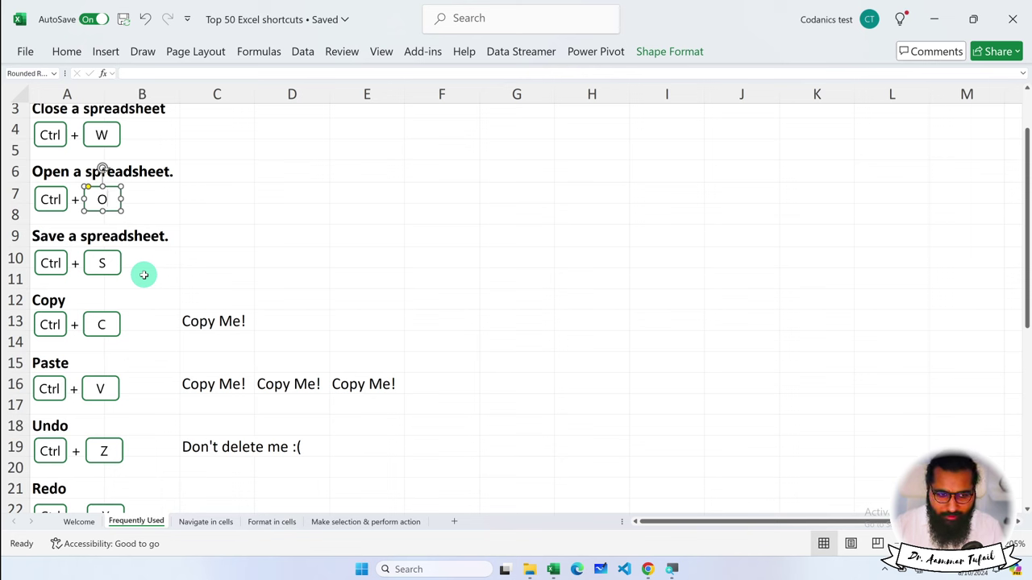
Step: Enter 'TO open a spreadsheet' in cell C7 next to the Open shortcut
left_click(240, 194)
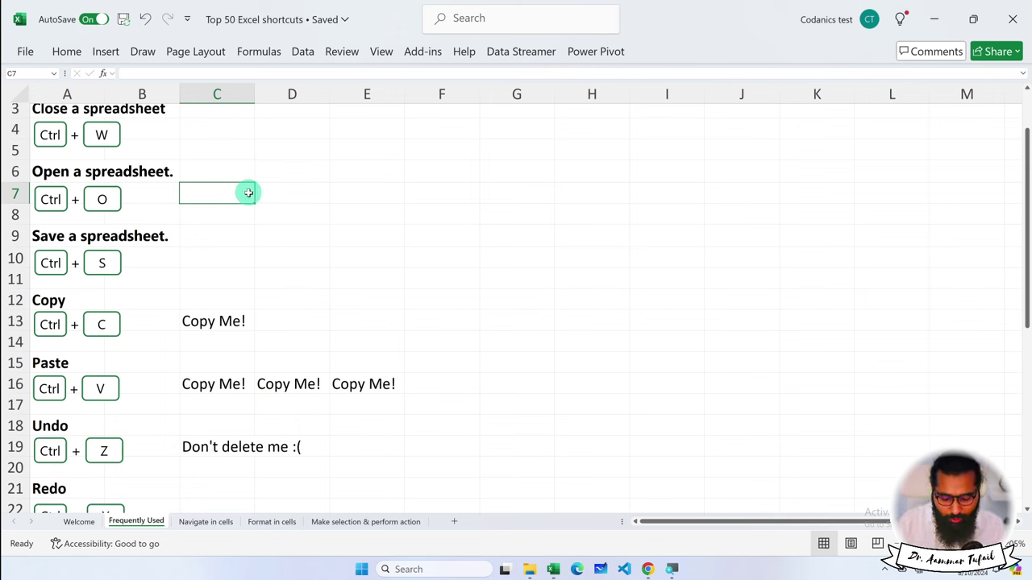
type("TO open a spreadsheet")
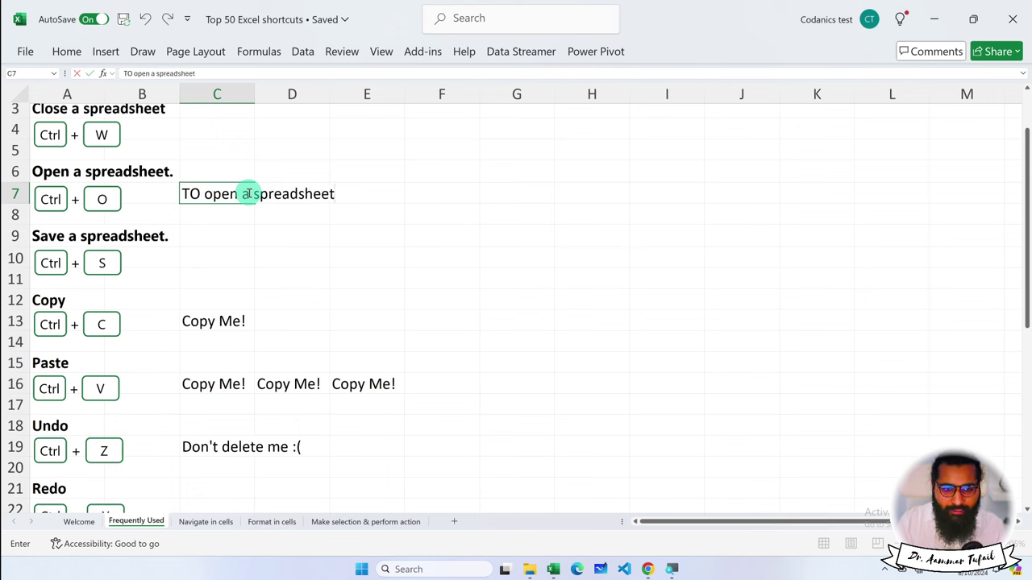
key("Return")
left_click(242, 194)
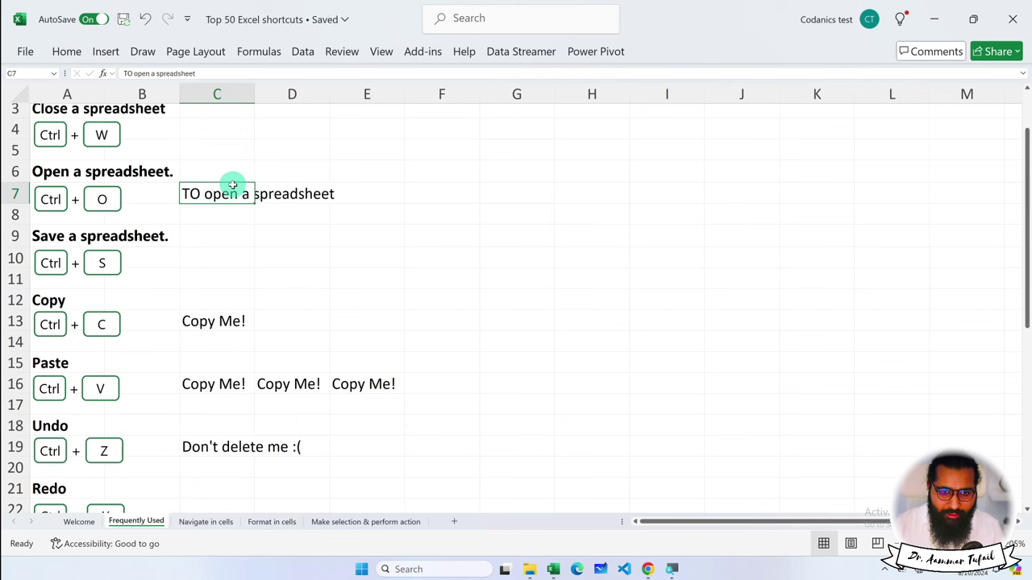
left_click(345, 20)
Step: Create a new blank workbook from File > New
left_click(362, 18)
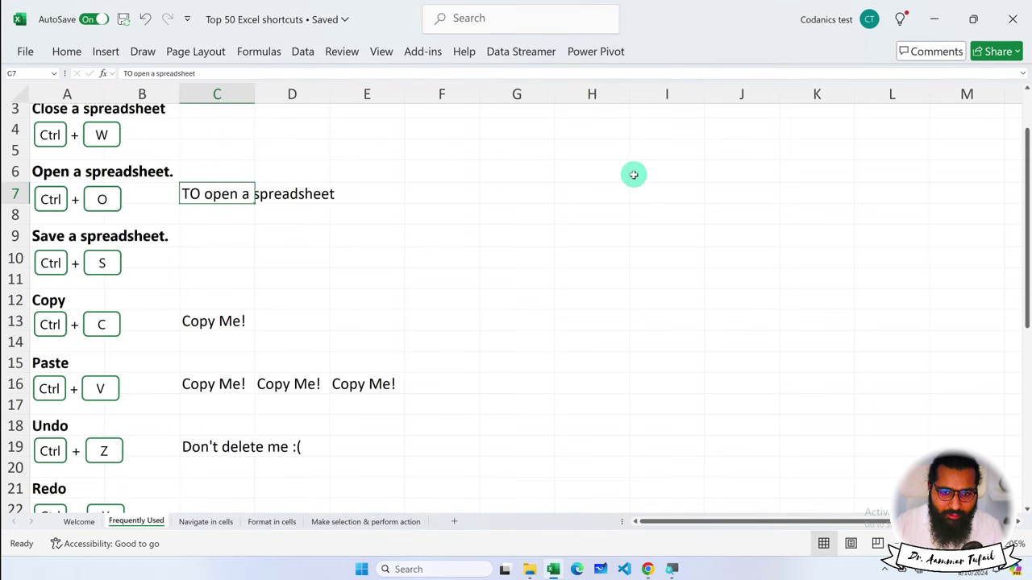
left_click(25, 50)
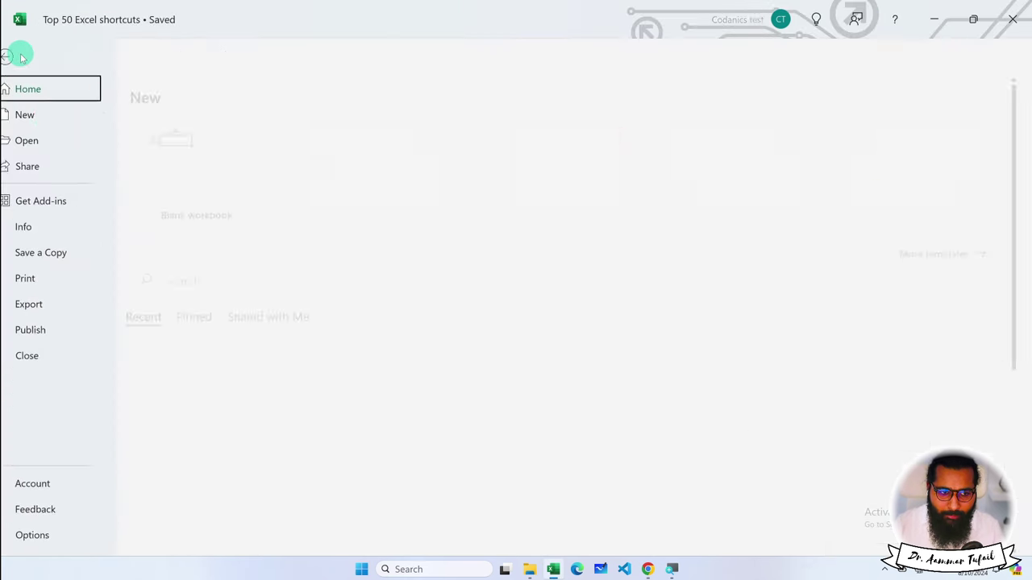
left_click(61, 117)
left_click(230, 153)
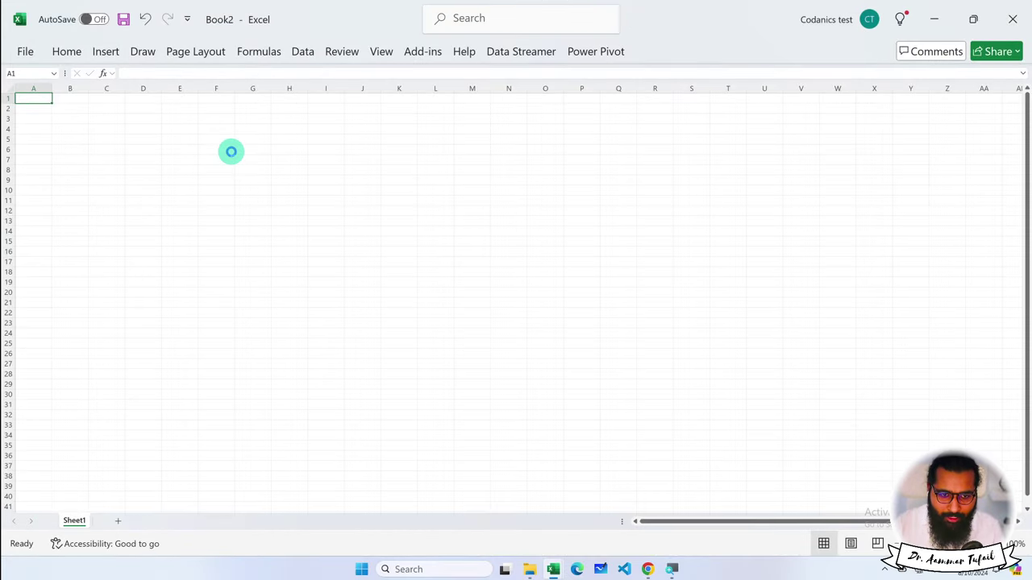
Step: Save the new workbook to OneDrive Documents as 'Saved Book'
key("ctrl+s")
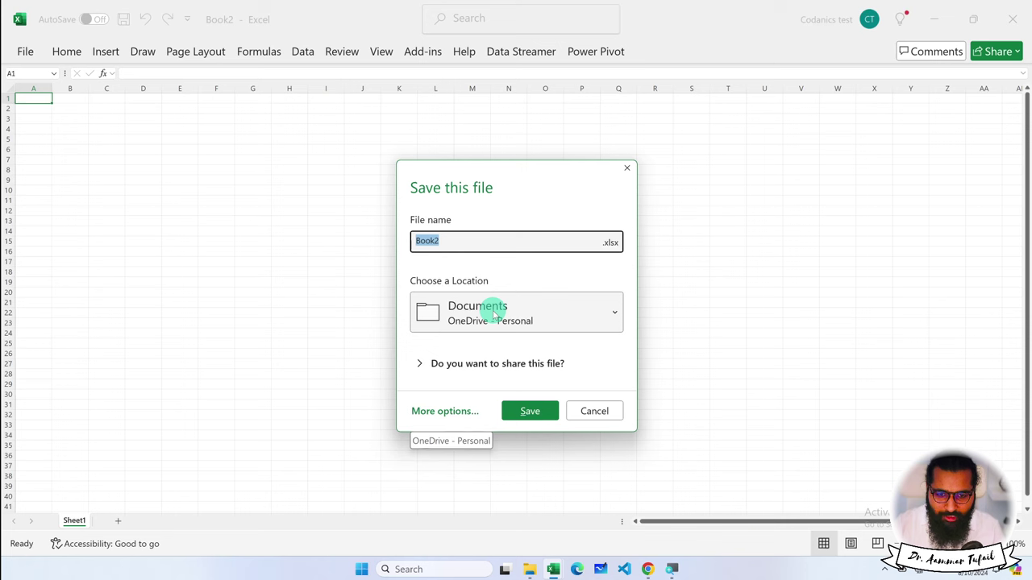
left_click(465, 246)
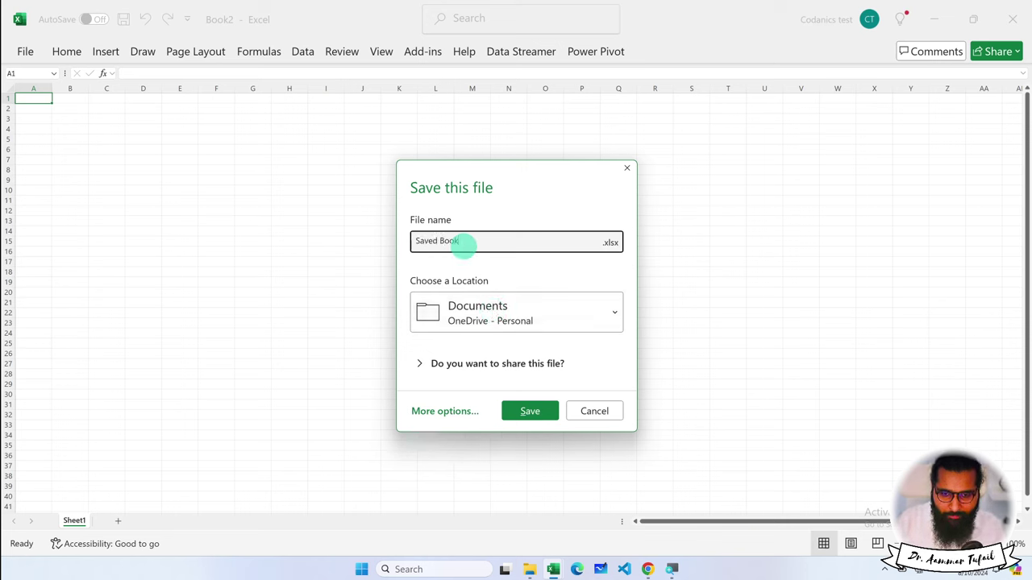
left_click(528, 410)
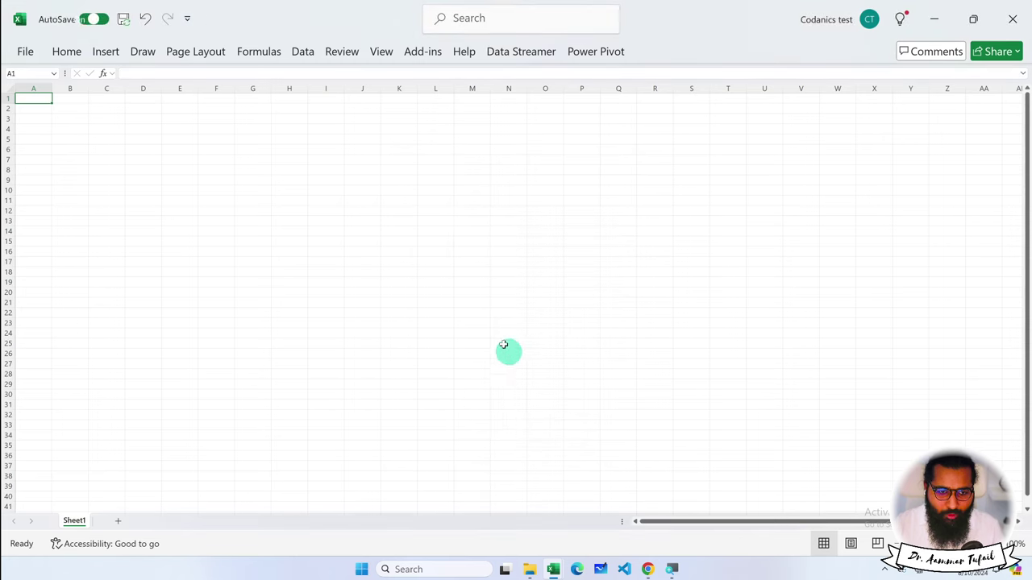
Step: Close the blank workbook, copy 'Copy Me!' from C13 and paste it into E13
left_click(1012, 19)
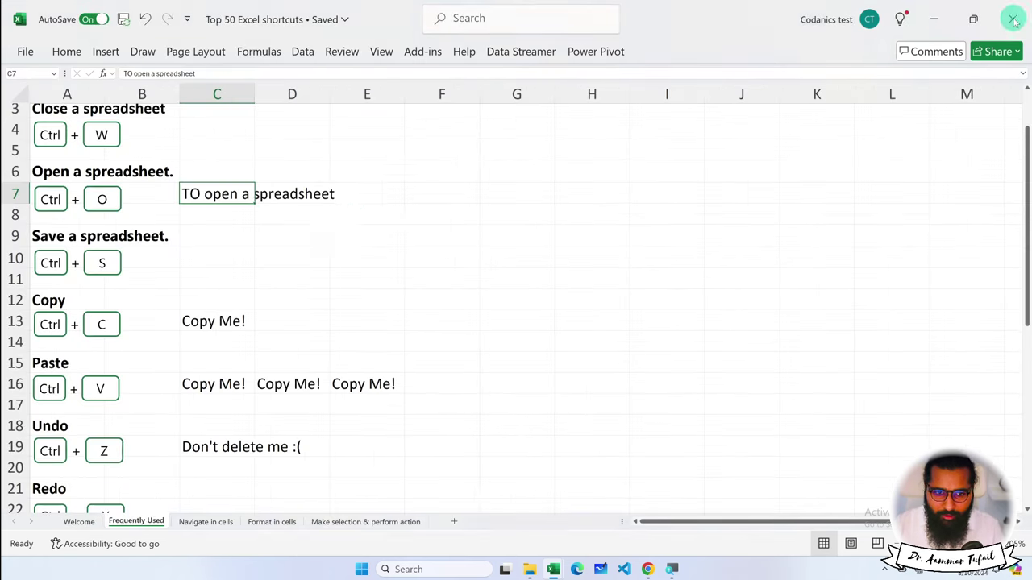
left_click(106, 258)
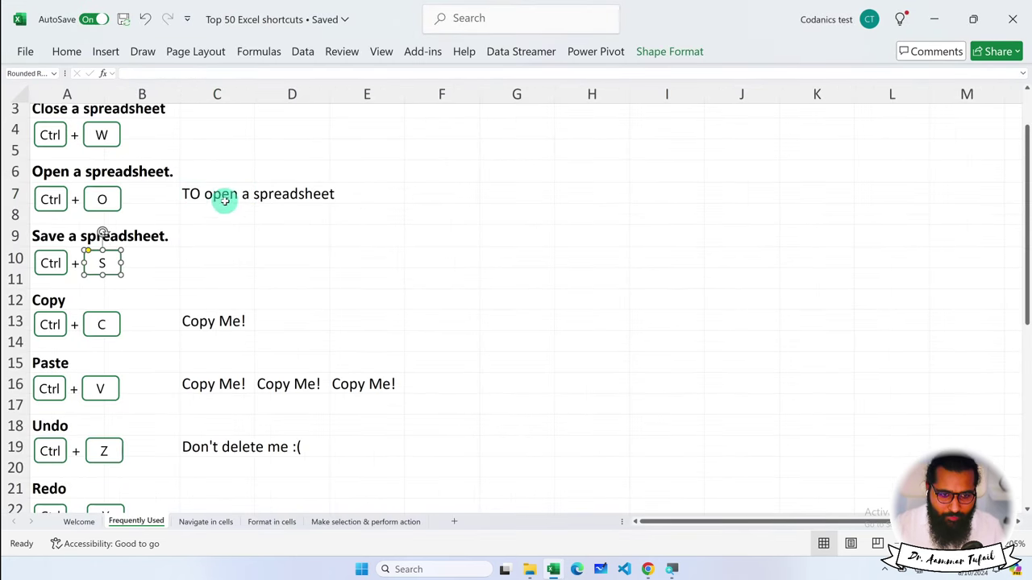
scroll(124, 294, "down", 2)
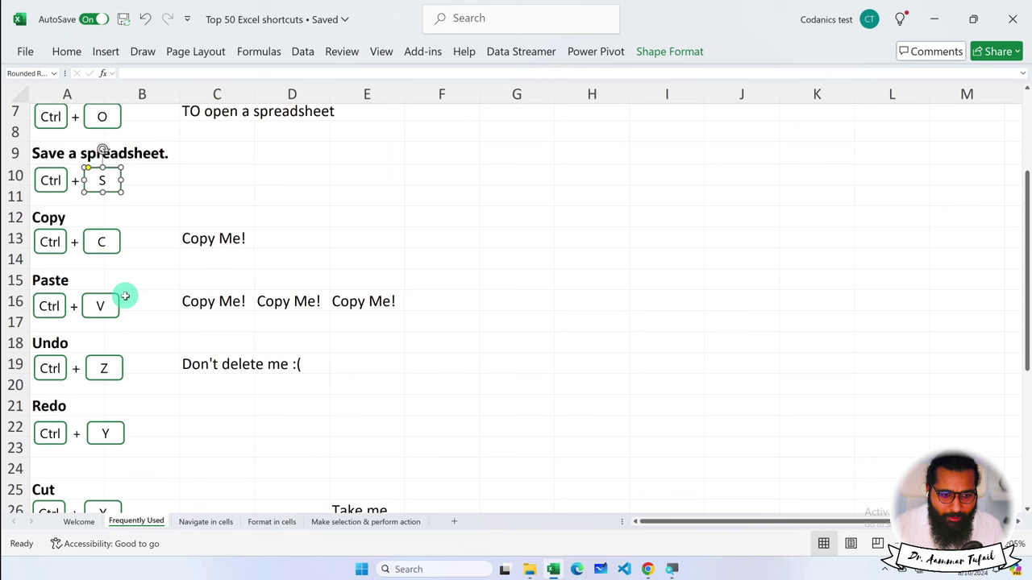
left_click(223, 240)
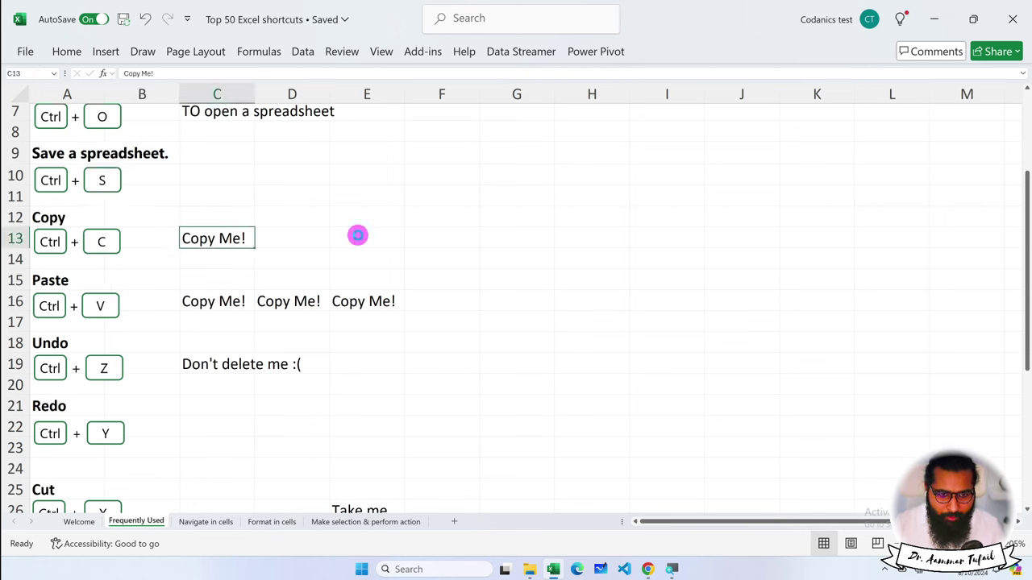
key("ctrl+c")
left_click(357, 236)
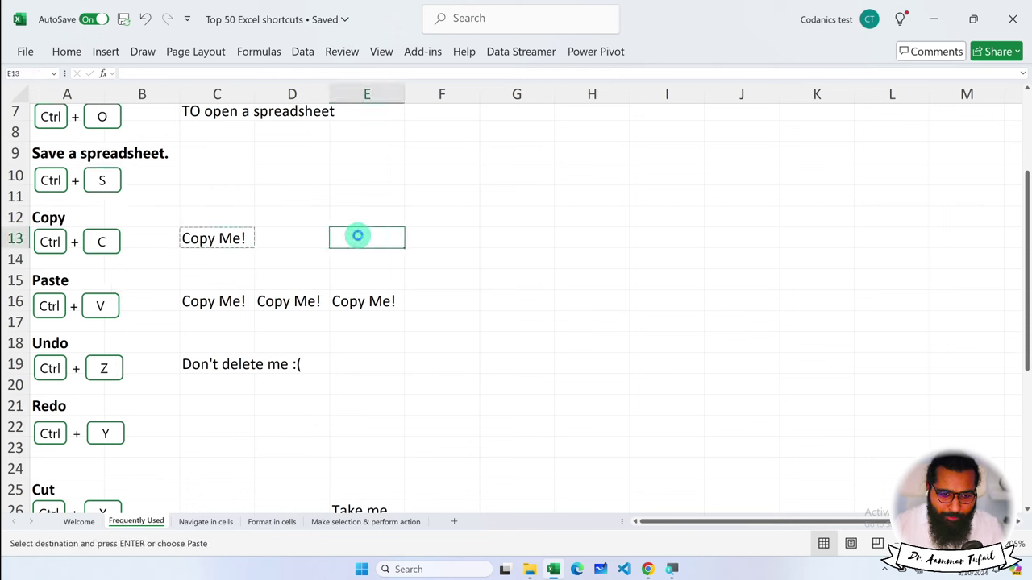
key("ctrl+v")
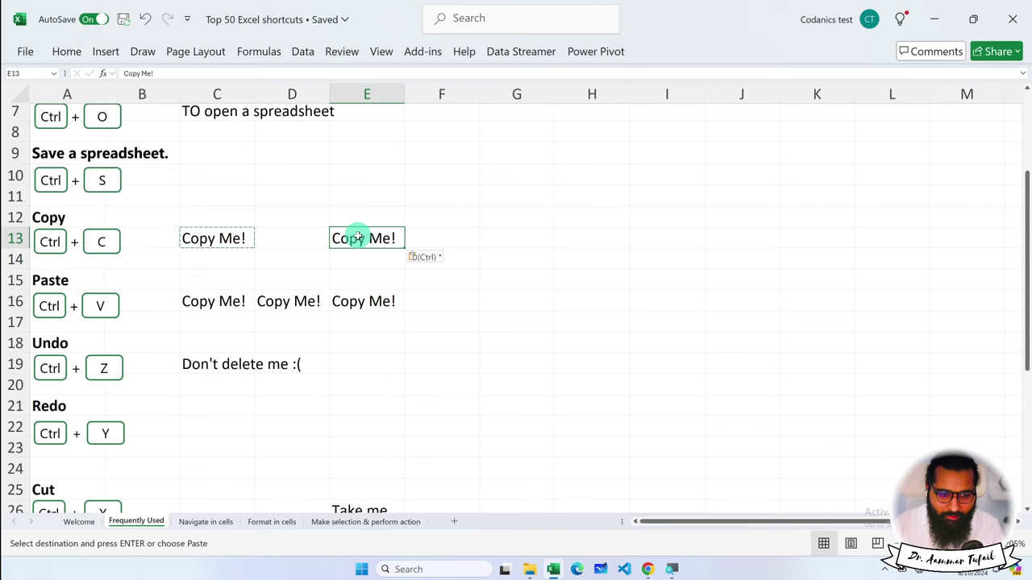
Step: Paste 'Copy Me!' into C16:E16, then clear those cells and the E13 copy
scroll(357, 236, "down", 1)
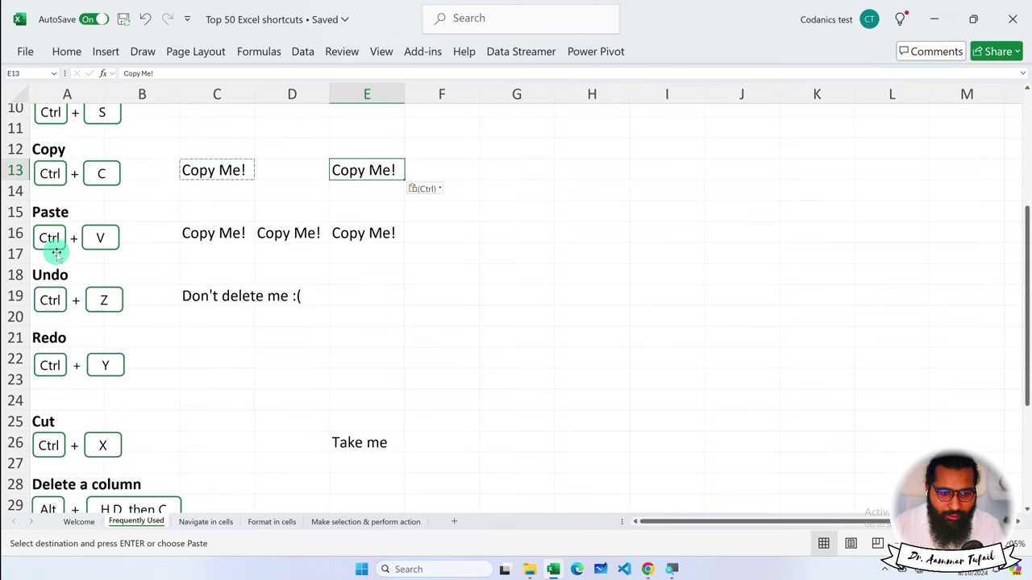
left_click(234, 174)
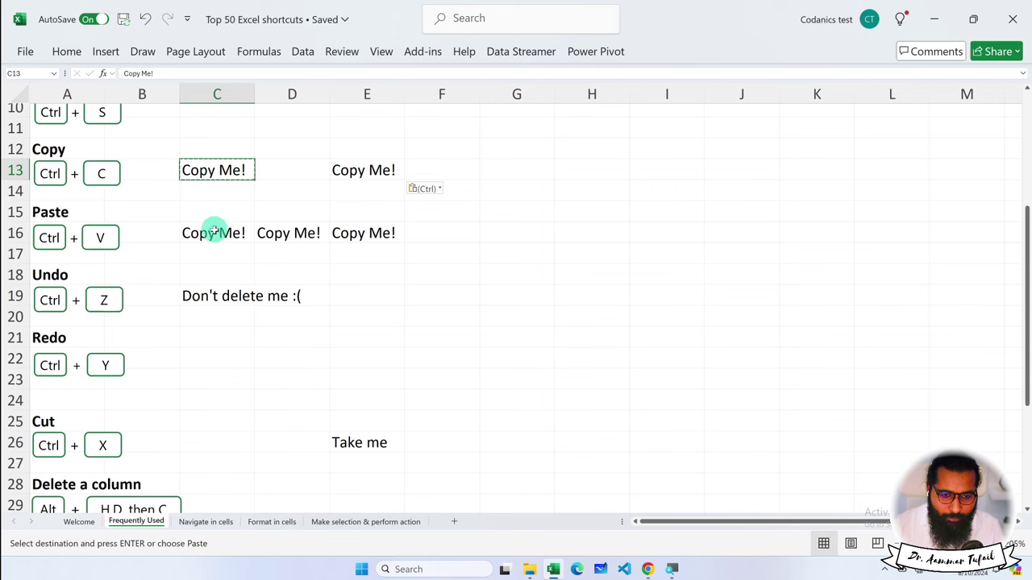
left_click_drag(213, 233, 339, 233)
key("ctrl+v")
left_click(355, 169)
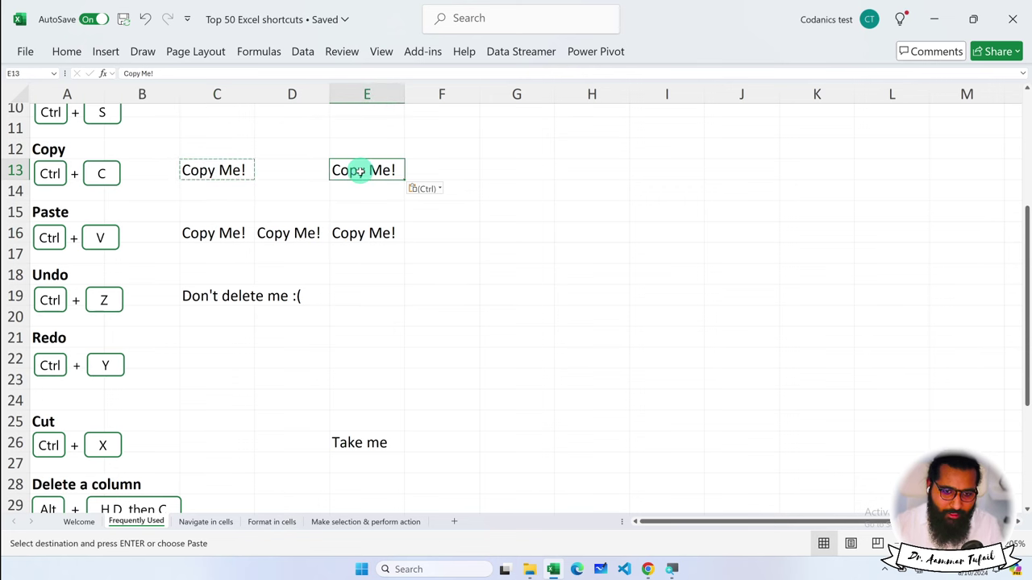
key("Delete")
left_click_drag(234, 239, 352, 233)
key("Delete")
Step: Copy C13 again and paste 'Copy Me!' into C16
left_click(222, 170)
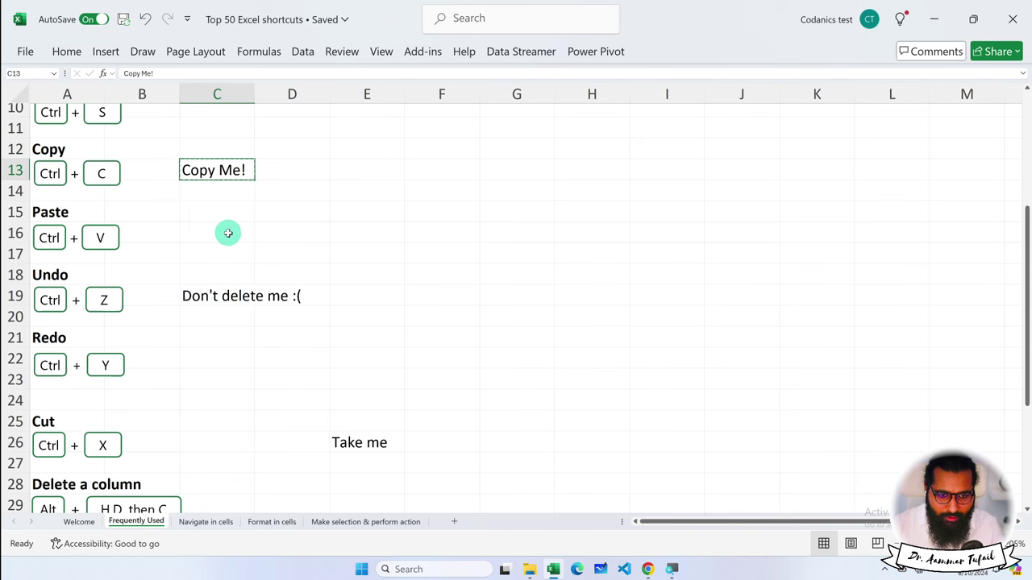
double_click(228, 233)
left_click(272, 231)
left_click(223, 233)
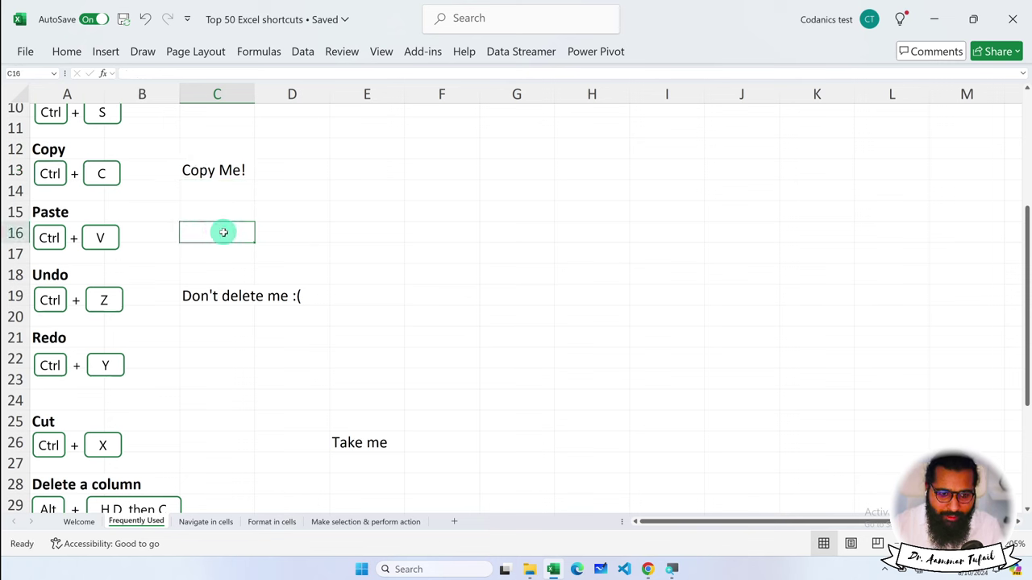
left_click(265, 230)
left_click(216, 168)
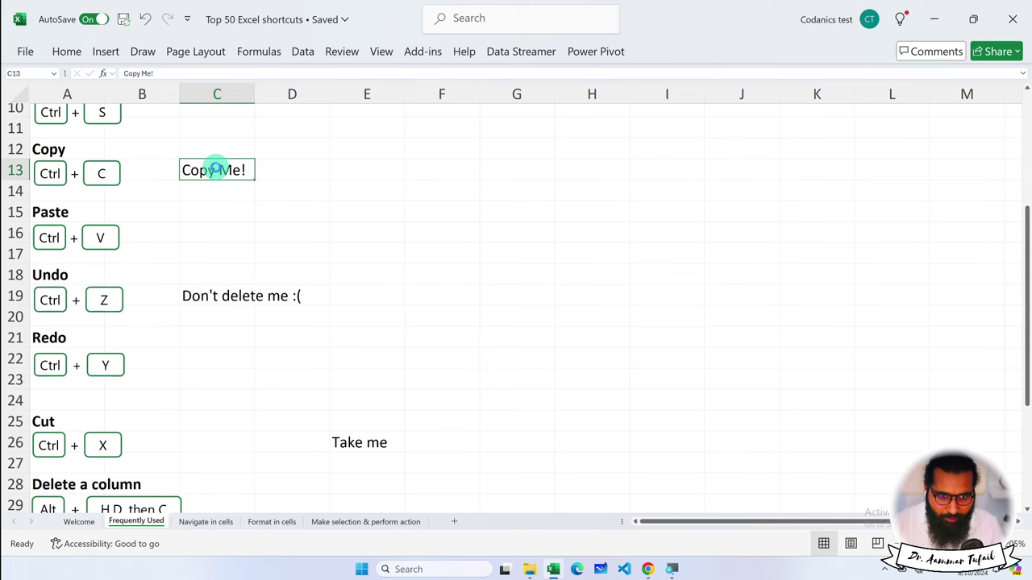
key("ctrl+c")
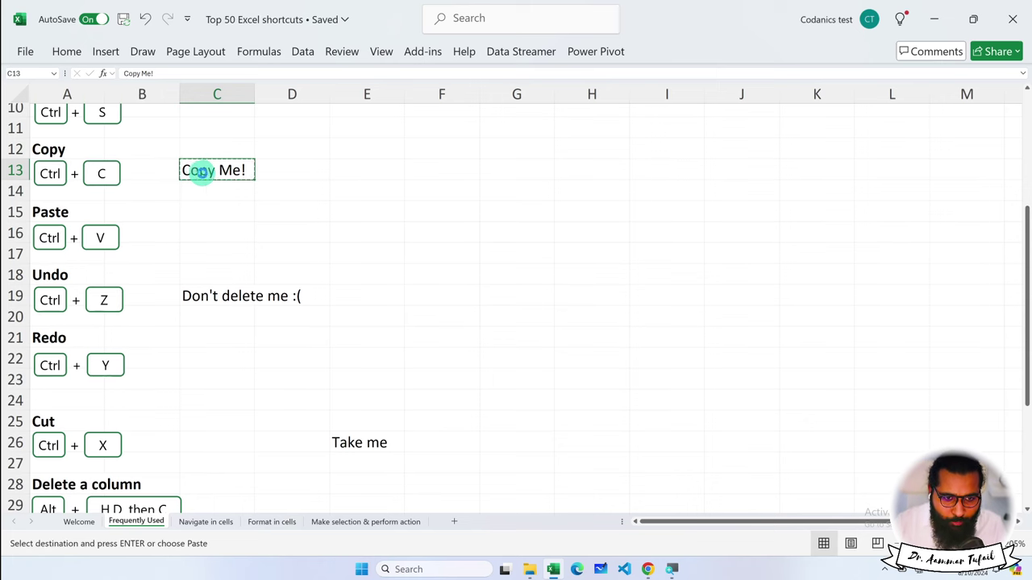
scroll(203, 169, "up", 1)
scroll(206, 175, "up", 2)
scroll(206, 175, "up", 2)
scroll(311, 185, "down", 1)
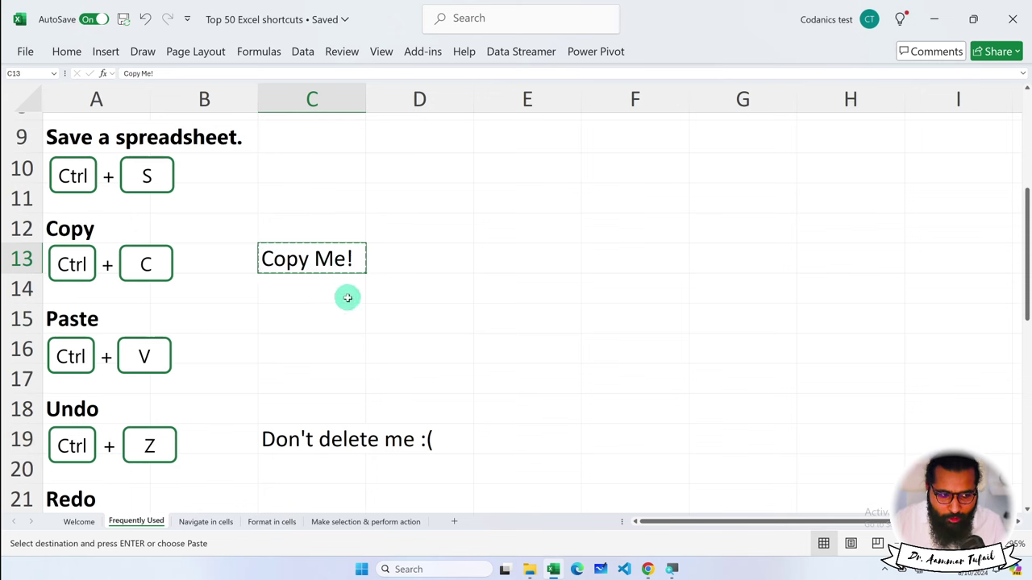
left_click(300, 344)
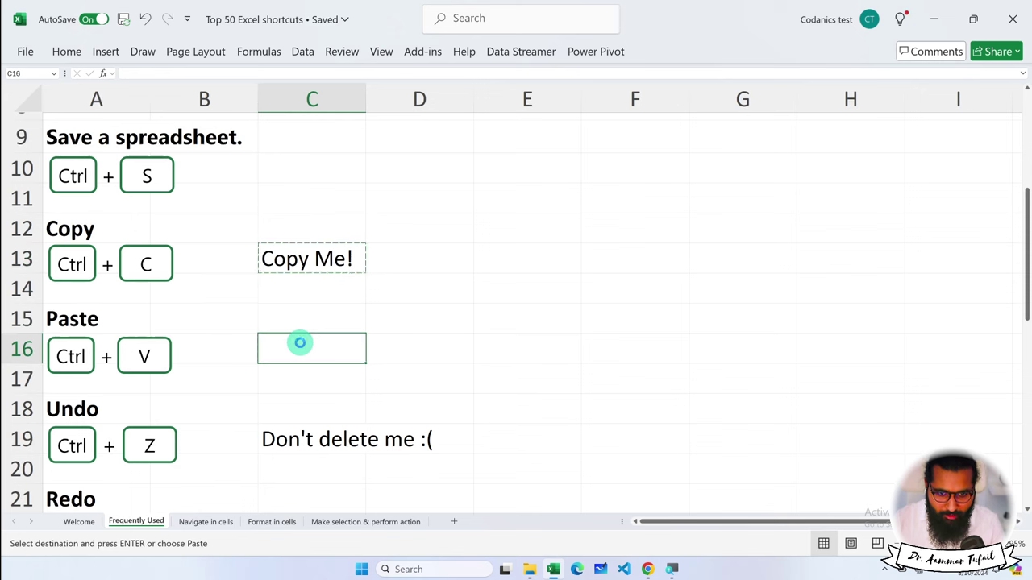
key("ctrl+v")
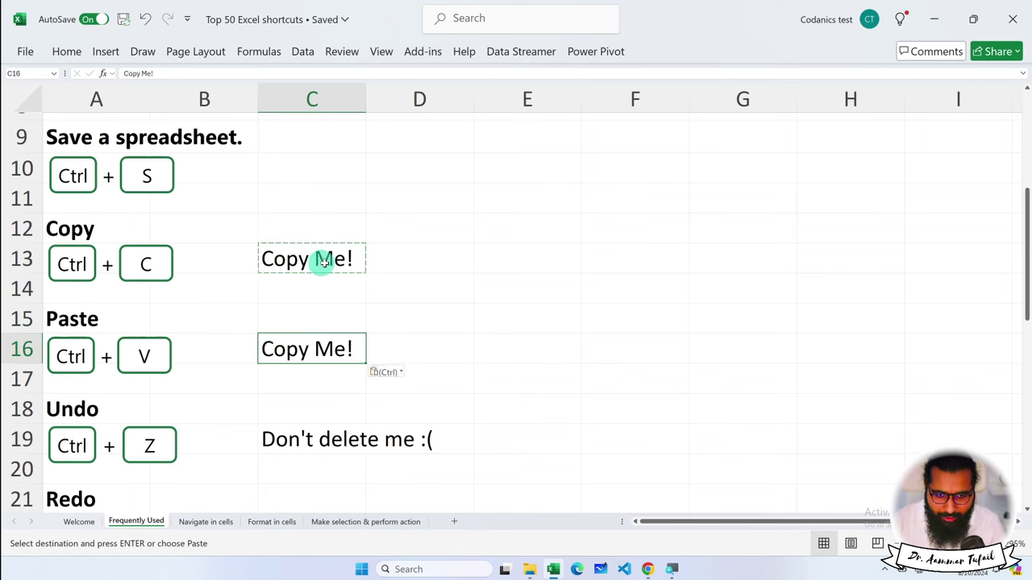
Step: Cancel the pending copy, then copy C13 into D16
left_click(417, 259)
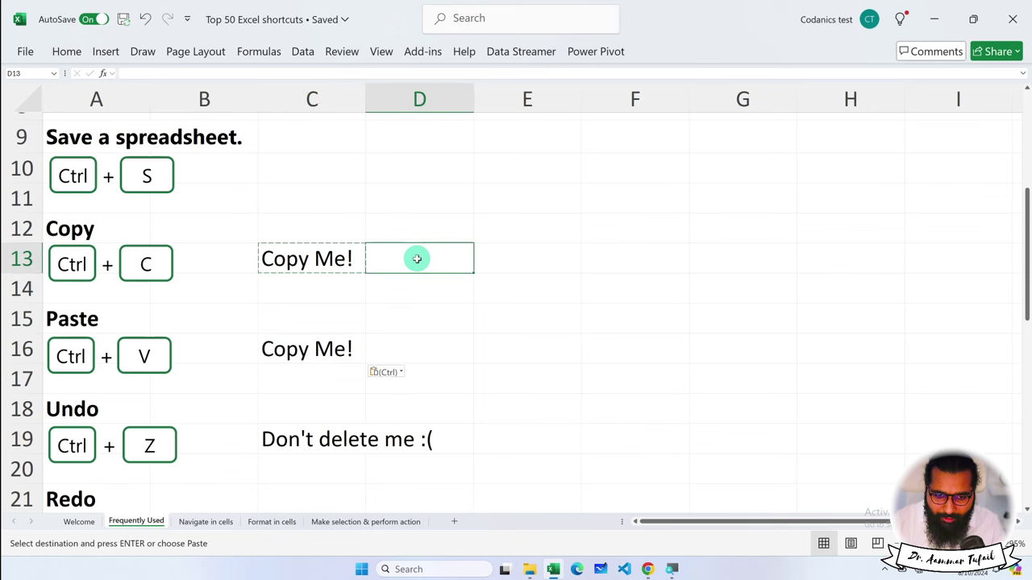
key("Escape")
key("Down")
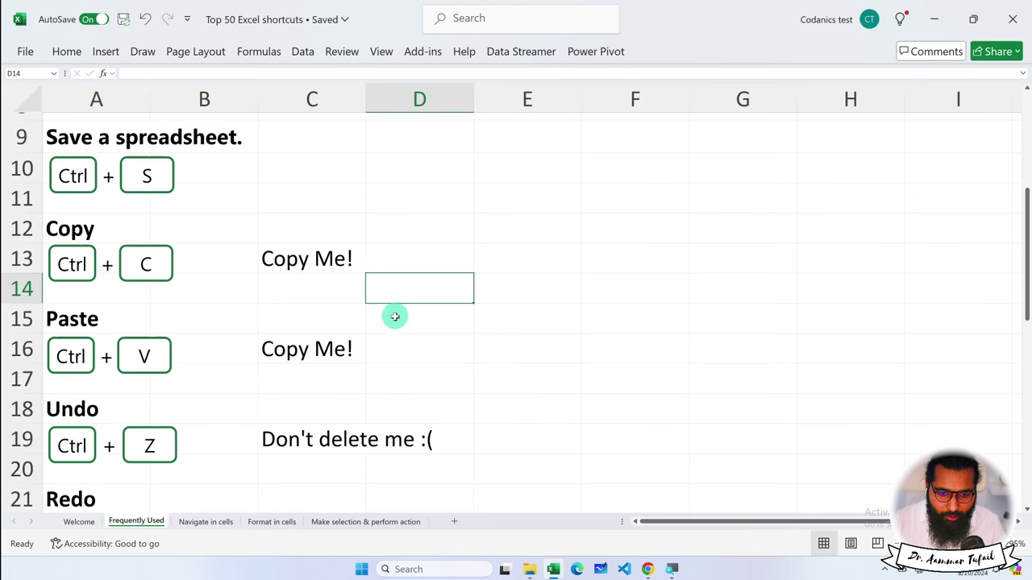
left_click(404, 346)
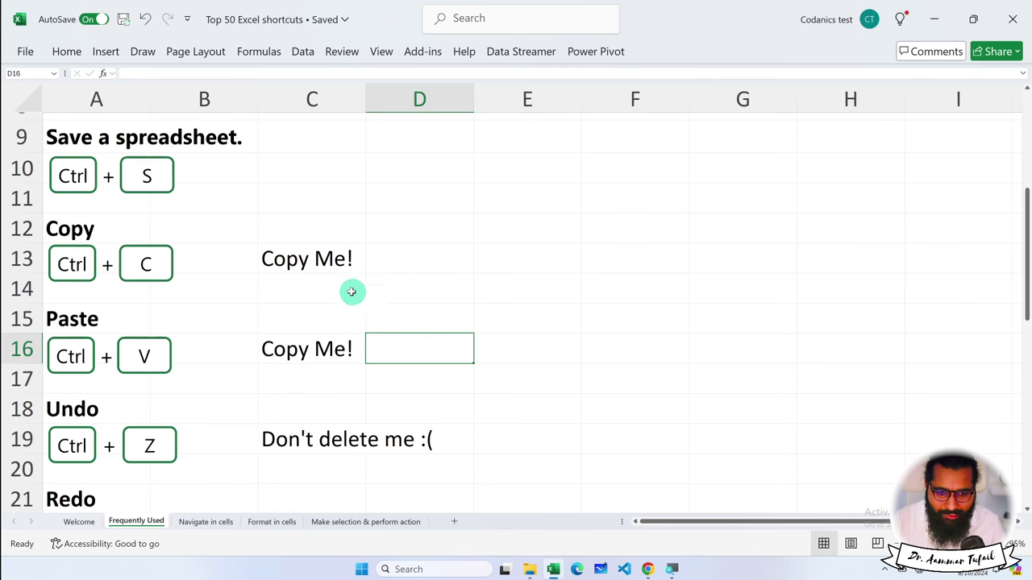
left_click(321, 258)
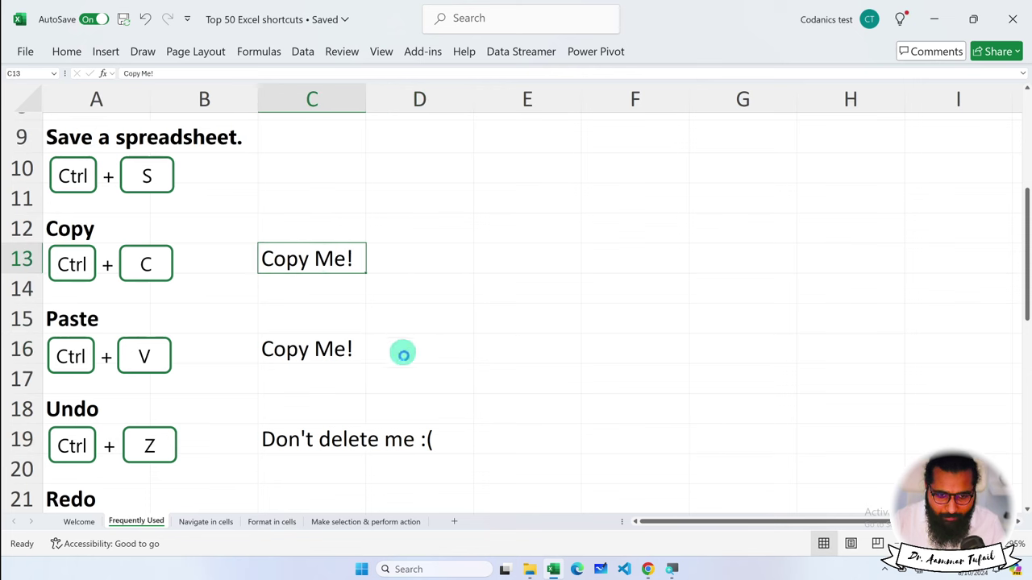
key("ctrl+c")
left_click(389, 350)
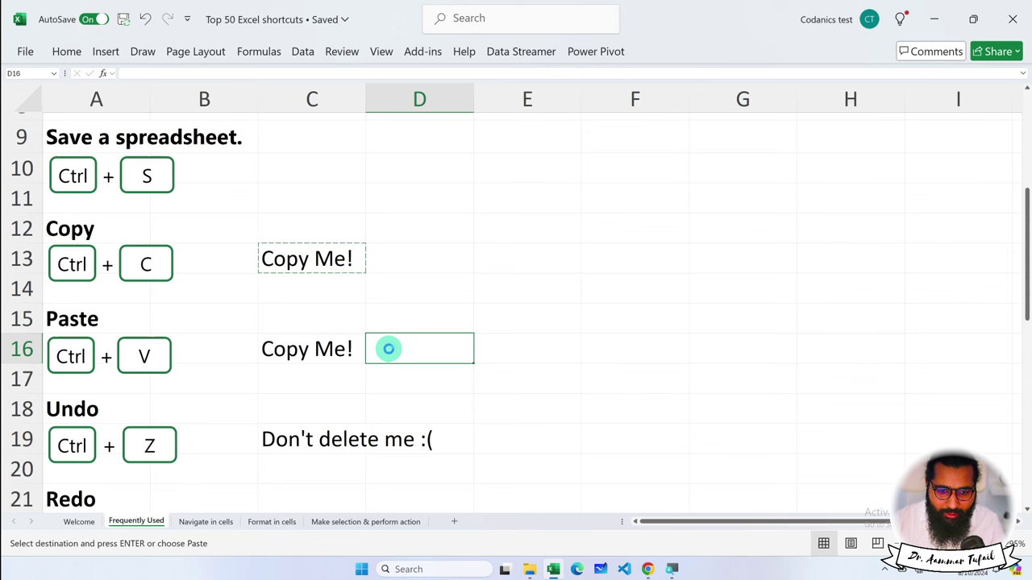
key("ctrl+v")
key("Escape")
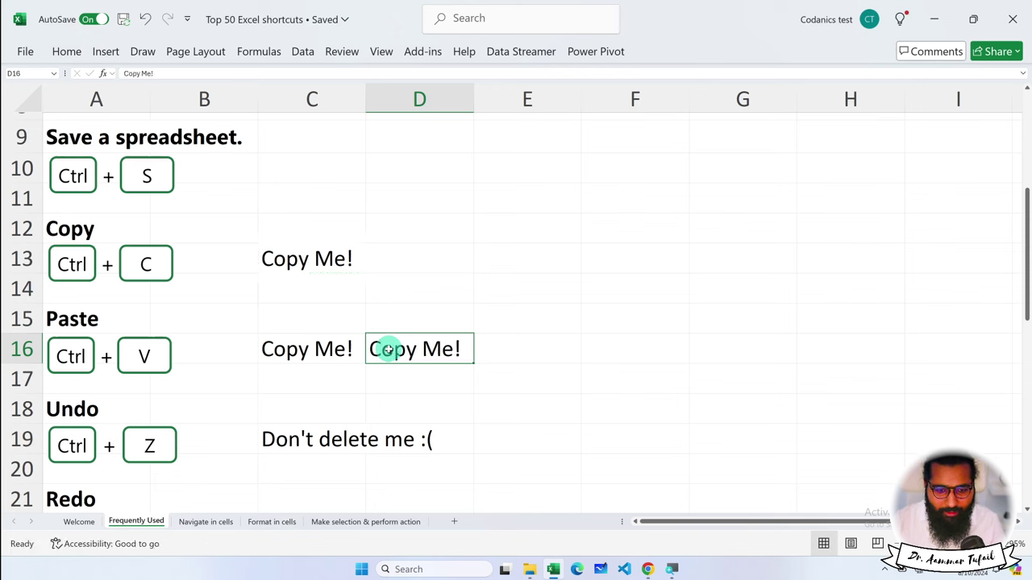
Step: Copy C13 and paste 'Copy Me!' across E16:G16
left_click(334, 270)
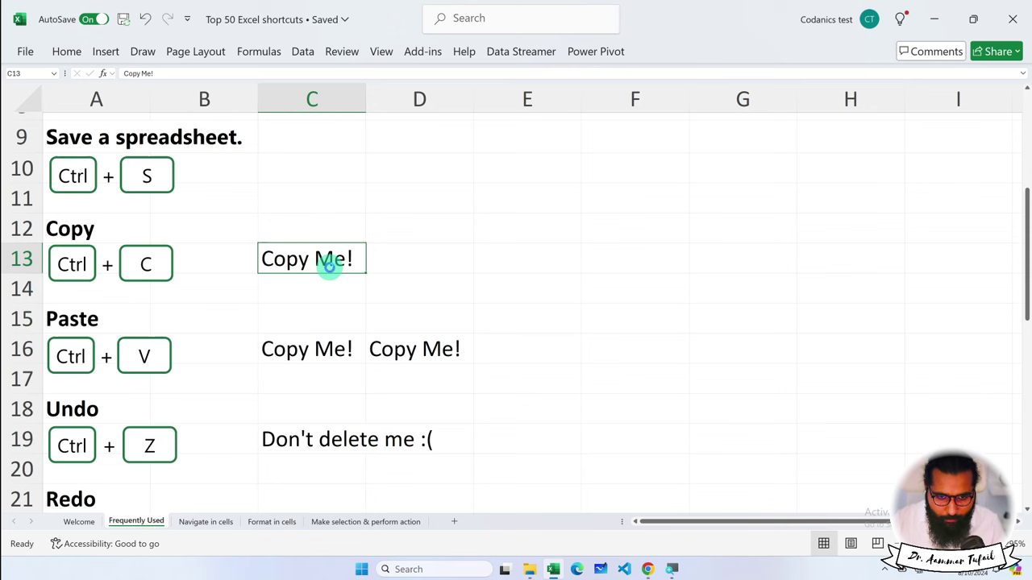
key("ctrl+c")
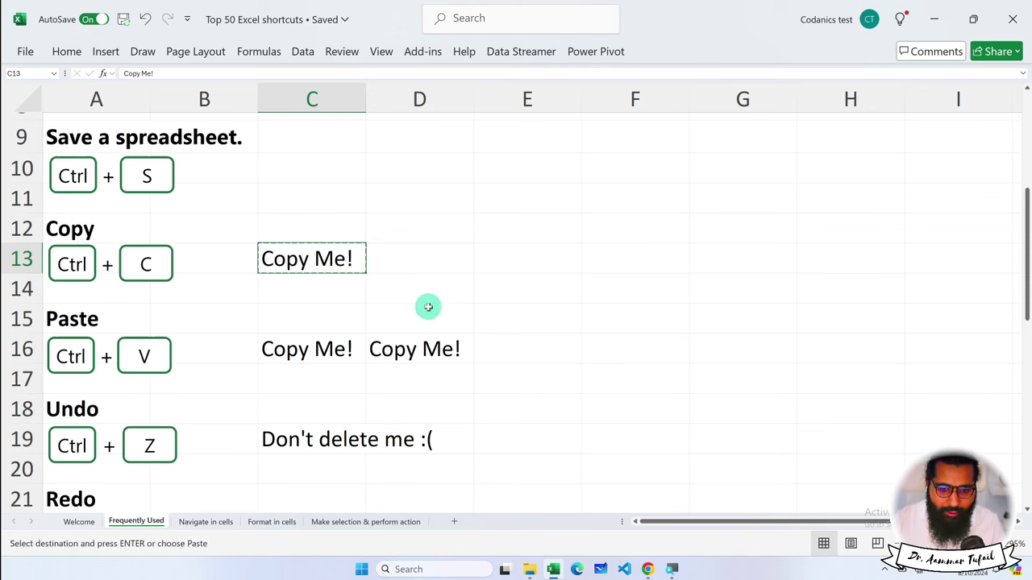
left_click_drag(511, 349, 692, 350)
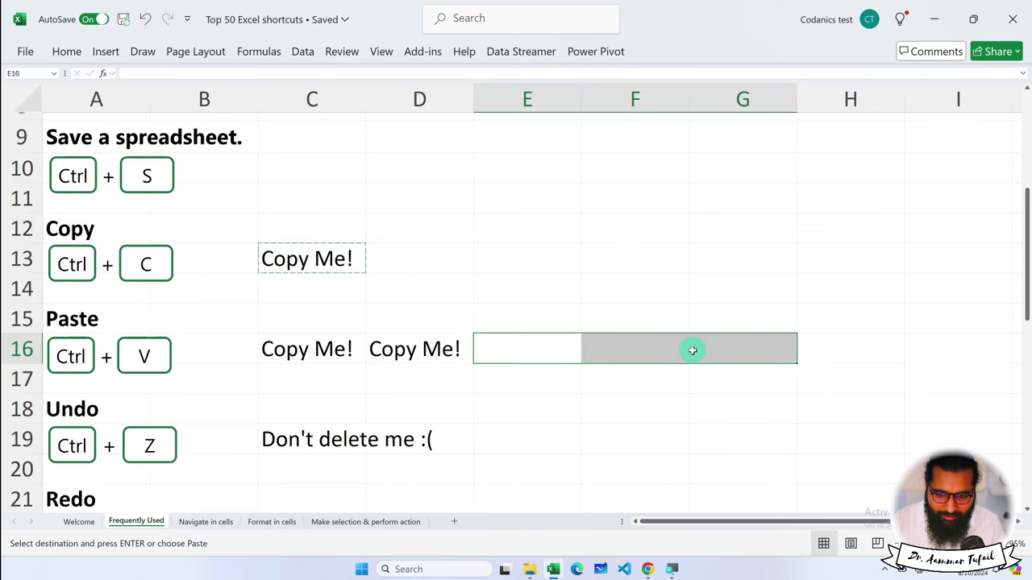
key("ctrl+v")
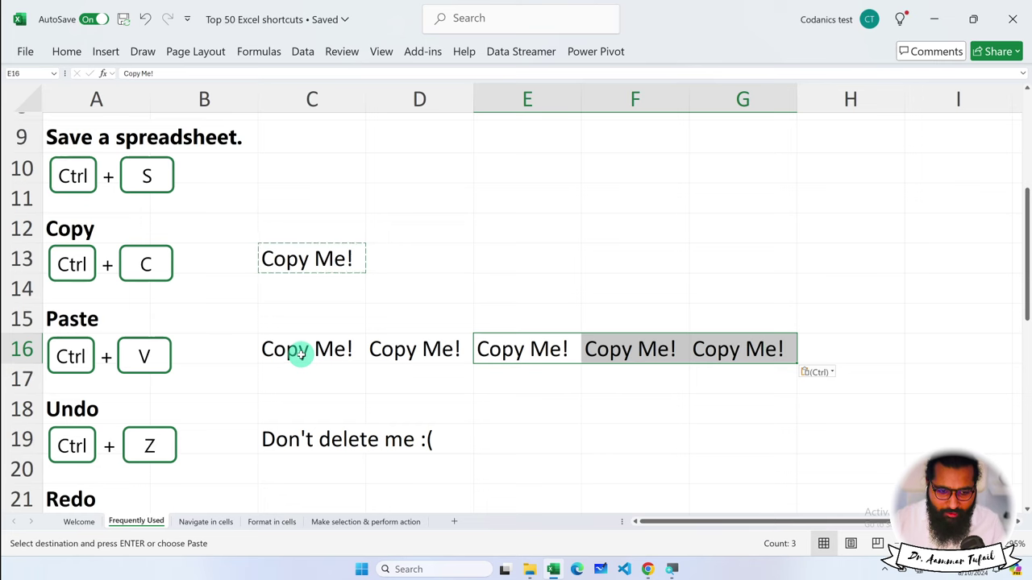
Step: Clear E16:G16, then reverse and reapply the change with Ctrl+Z and Ctrl+Y
scroll(300, 353, "down", 1)
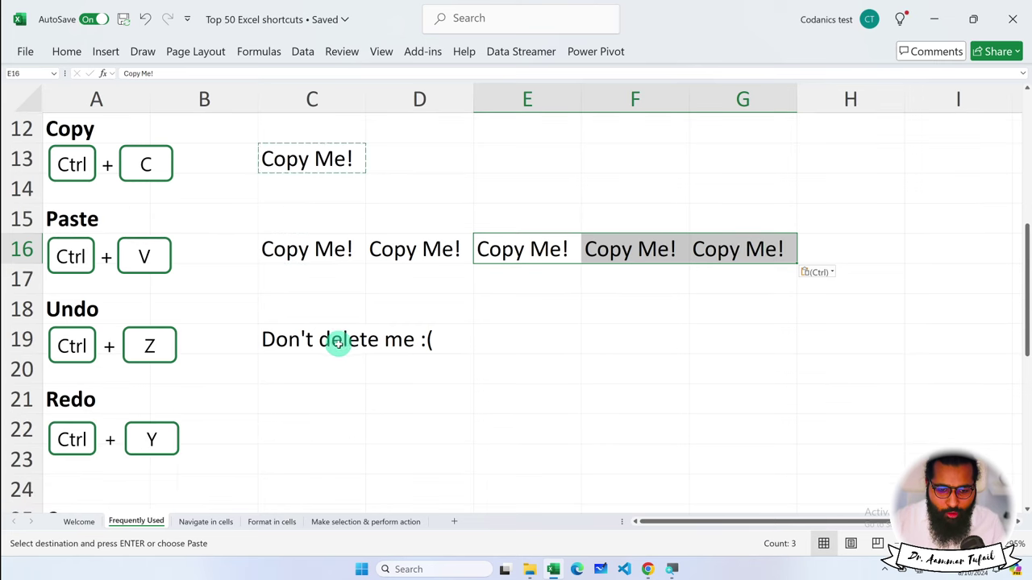
mouse_move(529, 246)
left_mouse_down()
mouse_move(498, 267)
mouse_move(516, 266)
left_mouse_up()
key("Delete")
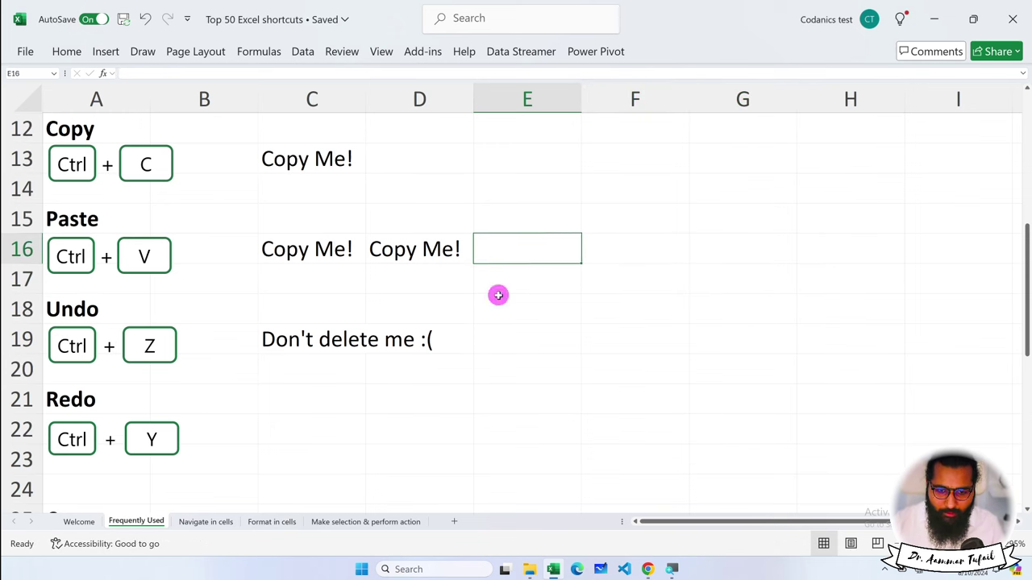
left_click(499, 296)
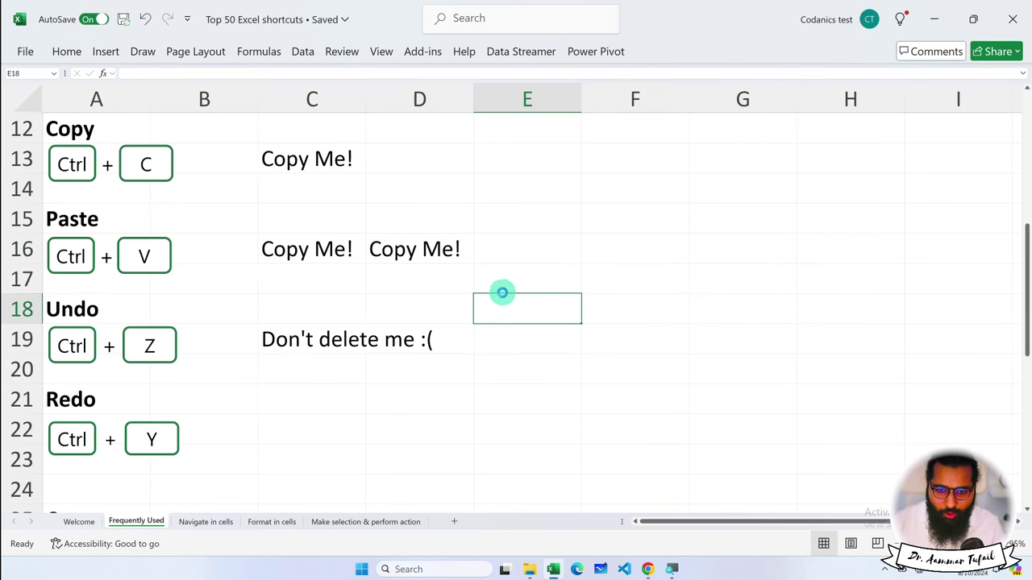
key("ctrl+z")
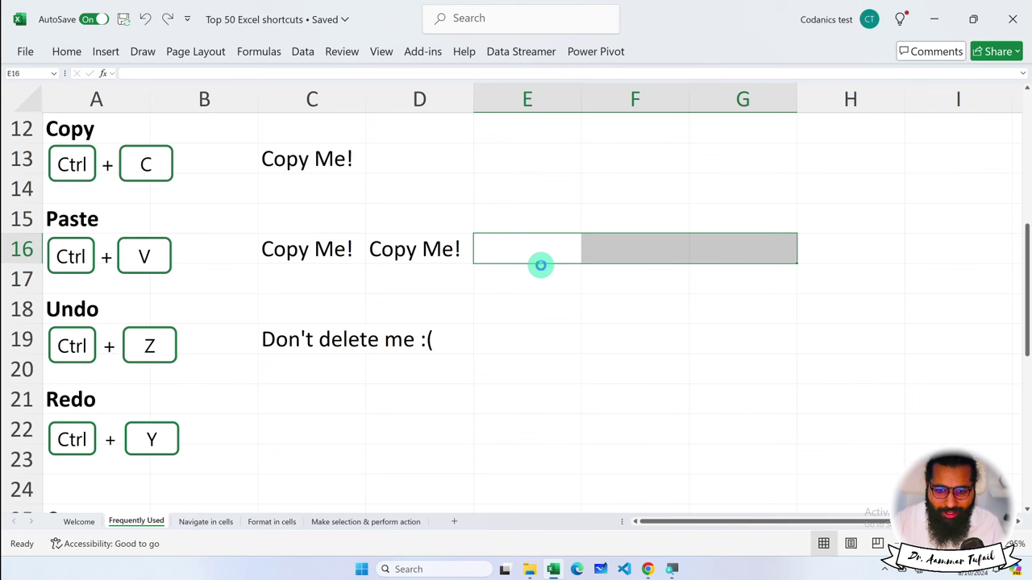
key("ctrl+y")
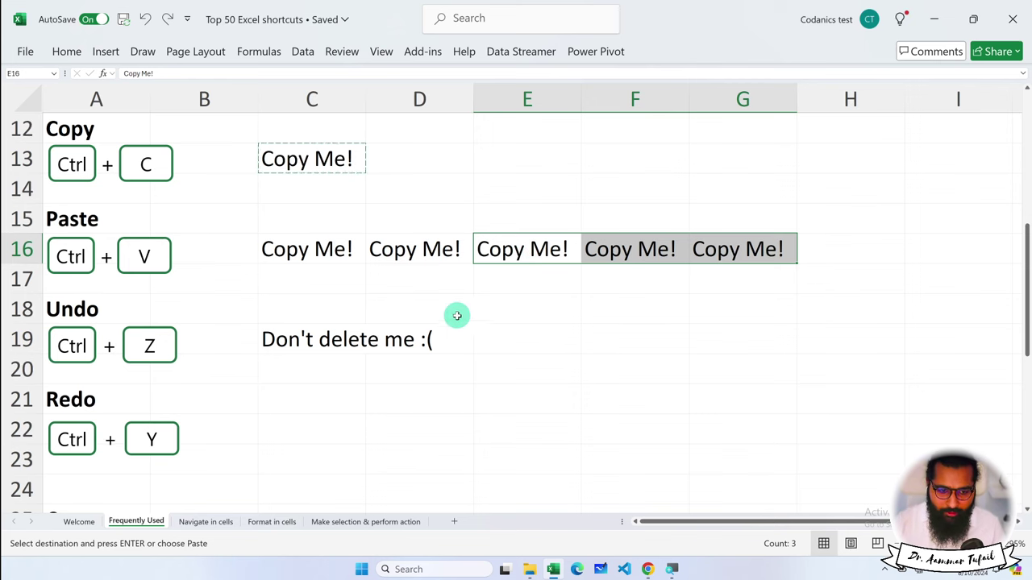
Step: Undo the latest paste and redo it with the Quick Access Toolbar buttons
scroll(311, 379, "down", 1)
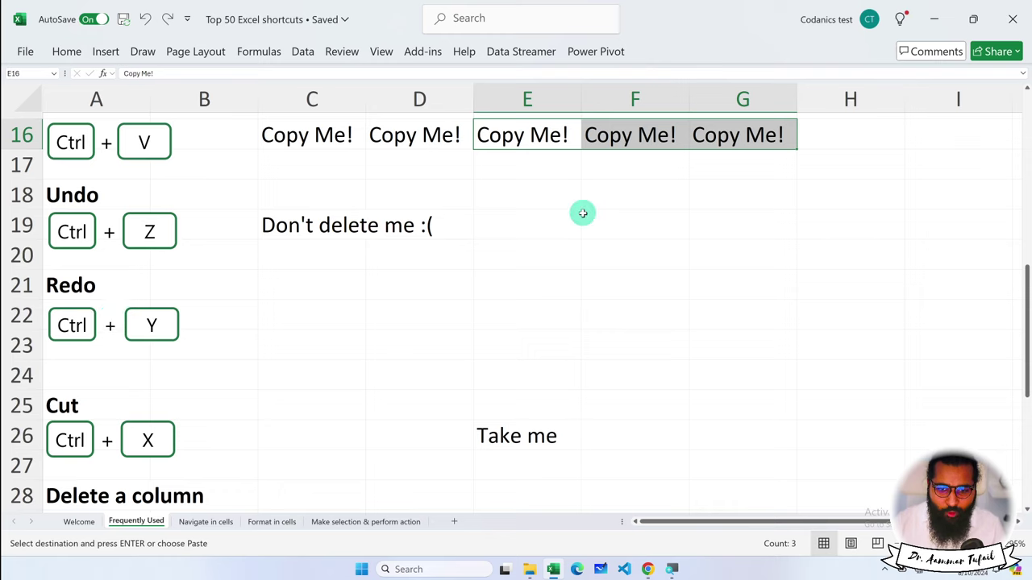
scroll(582, 213, "up", 1)
left_click(532, 269)
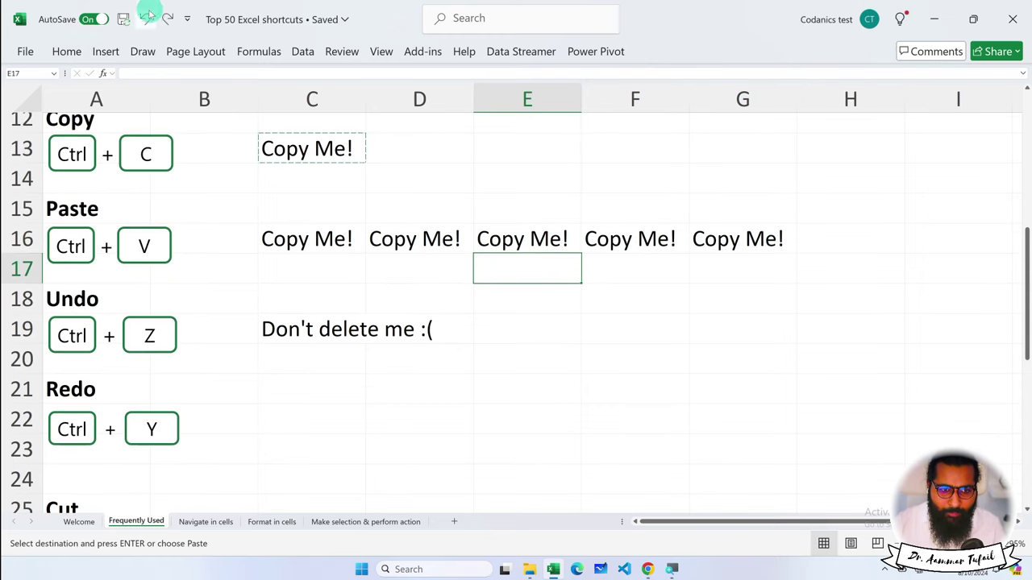
left_click(149, 15)
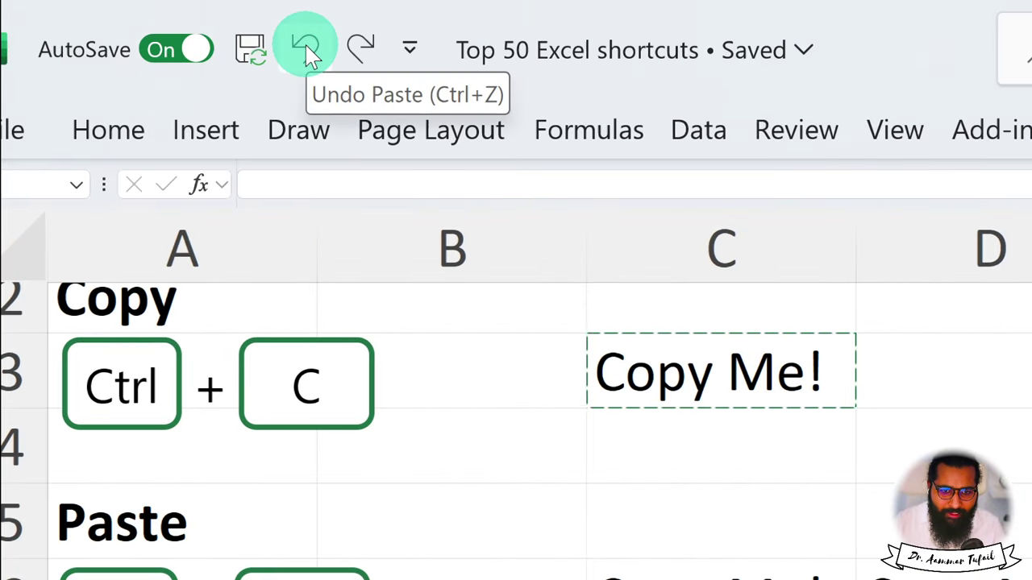
left_click(310, 55)
left_click(365, 46)
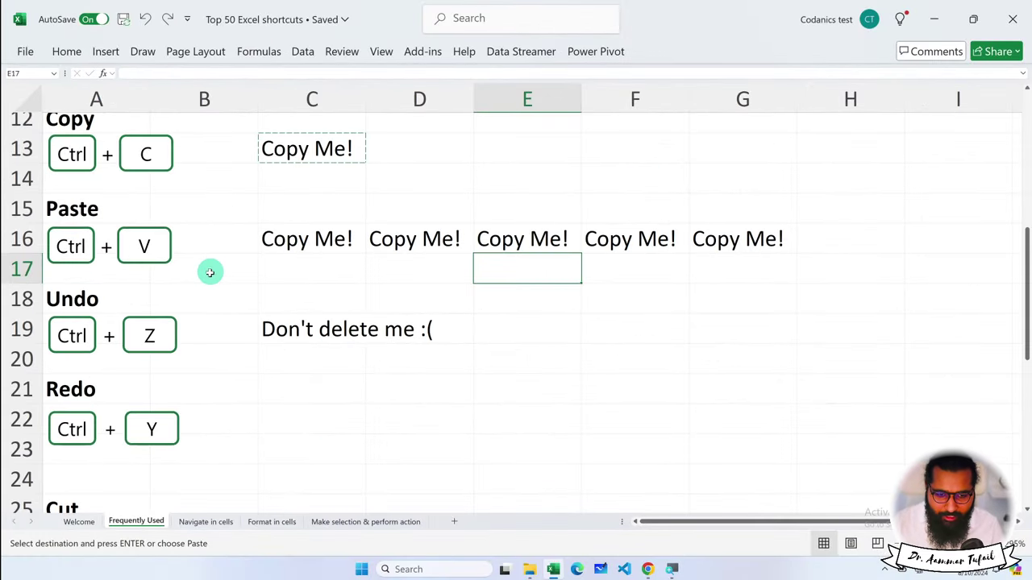
left_click(340, 411)
Step: Clear 'Don't delete me :(' from C19, then Ctrl+Z, Ctrl+Y, Ctrl+Z to restore it
left_click(317, 327)
key("Delete")
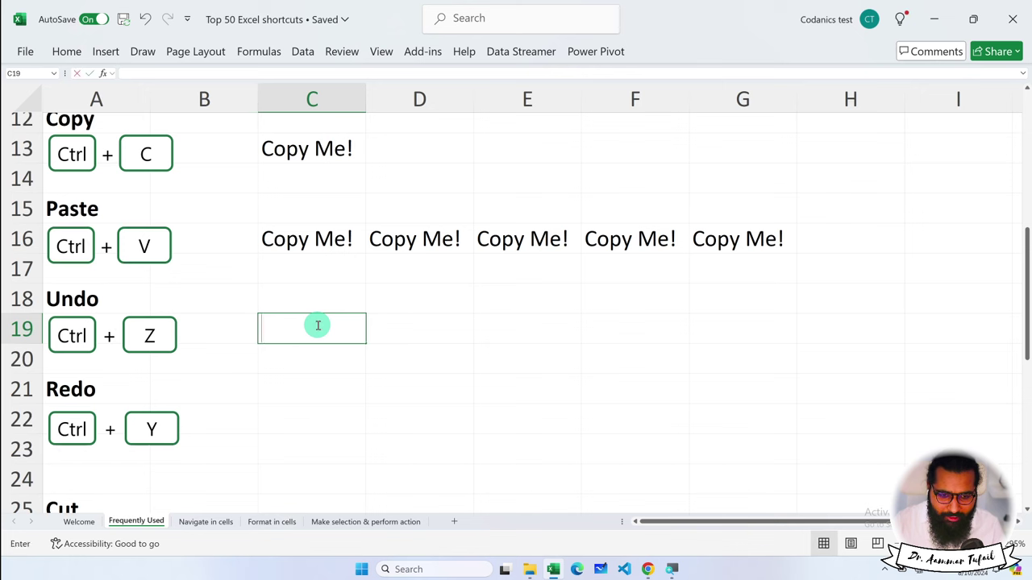
left_click(304, 355)
left_click(301, 331)
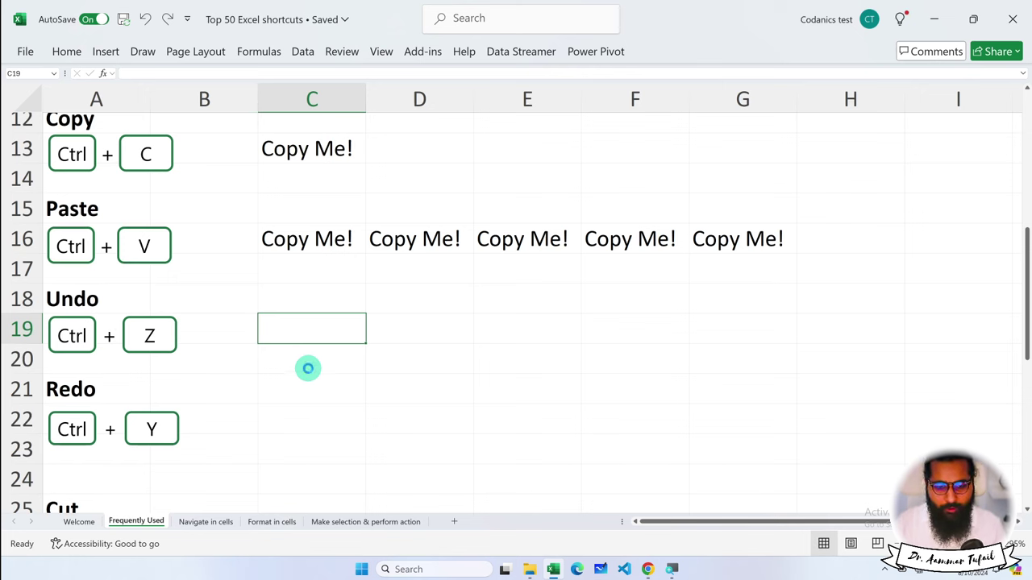
key("ctrl+z")
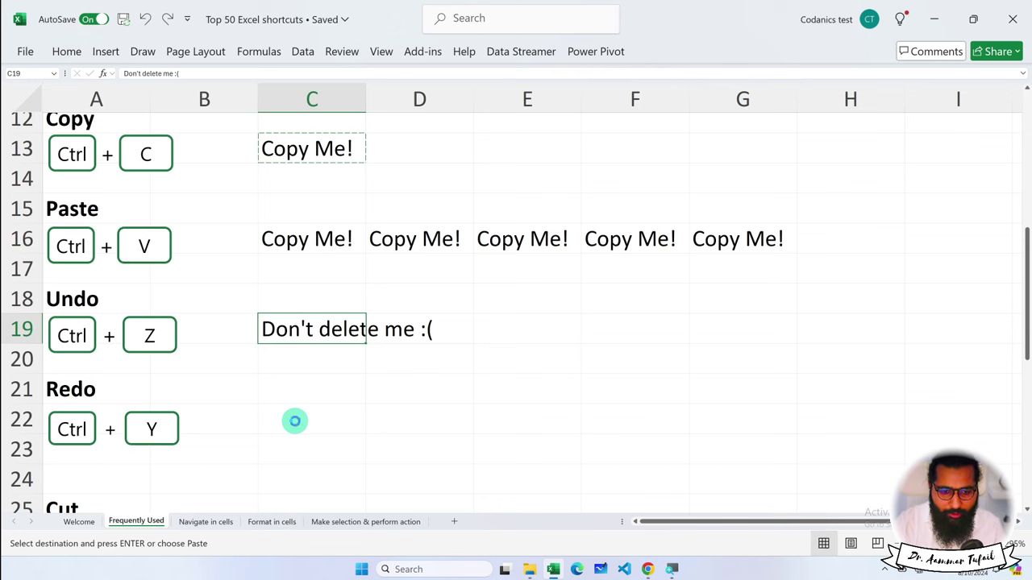
key("ctrl+y")
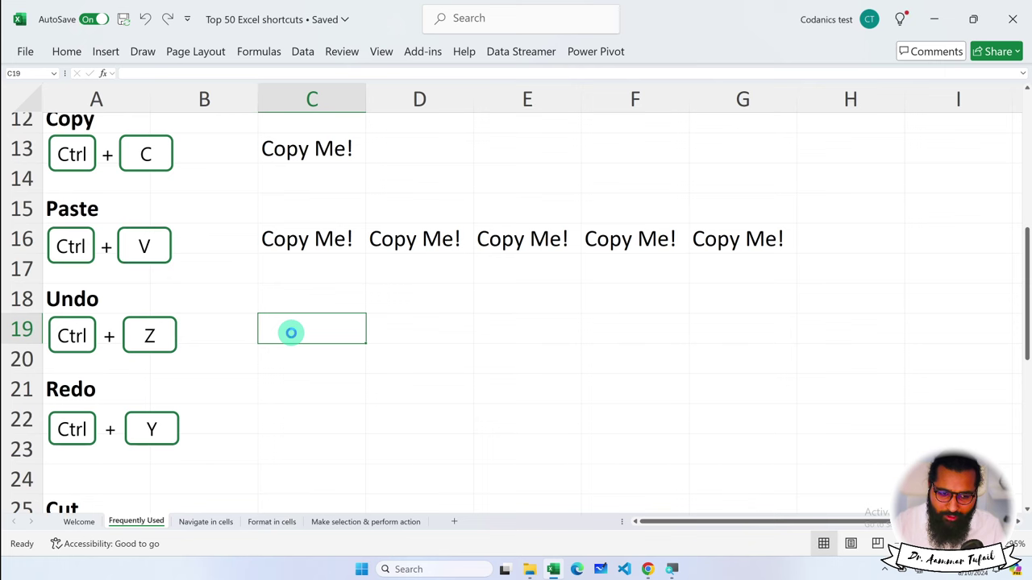
key("ctrl+z")
scroll(292, 332, "down", 3)
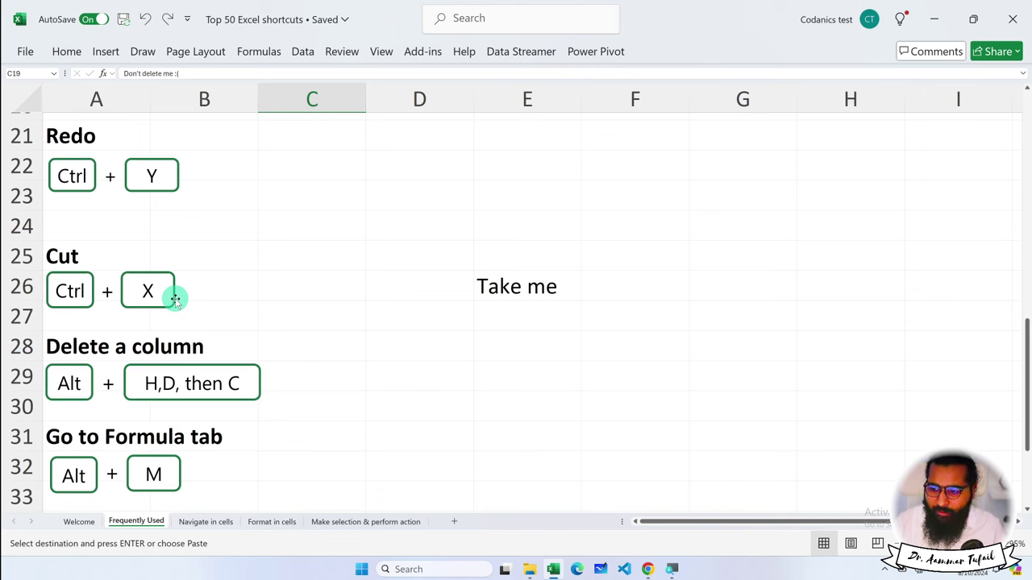
Step: Cut 'Take me' from E26 to F26, then to C26, and clear leftover E26
left_click(520, 287)
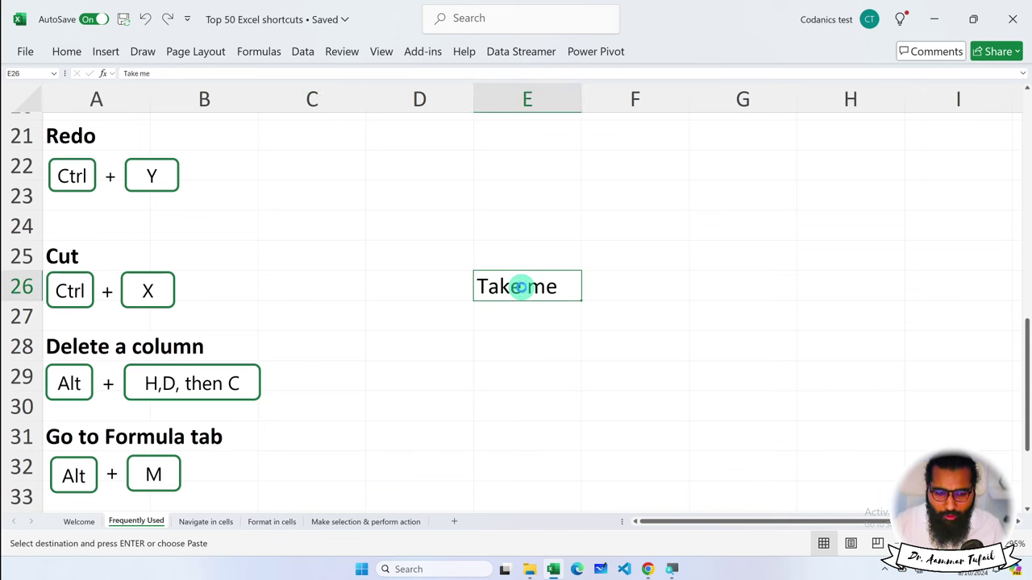
key("ctrl+x")
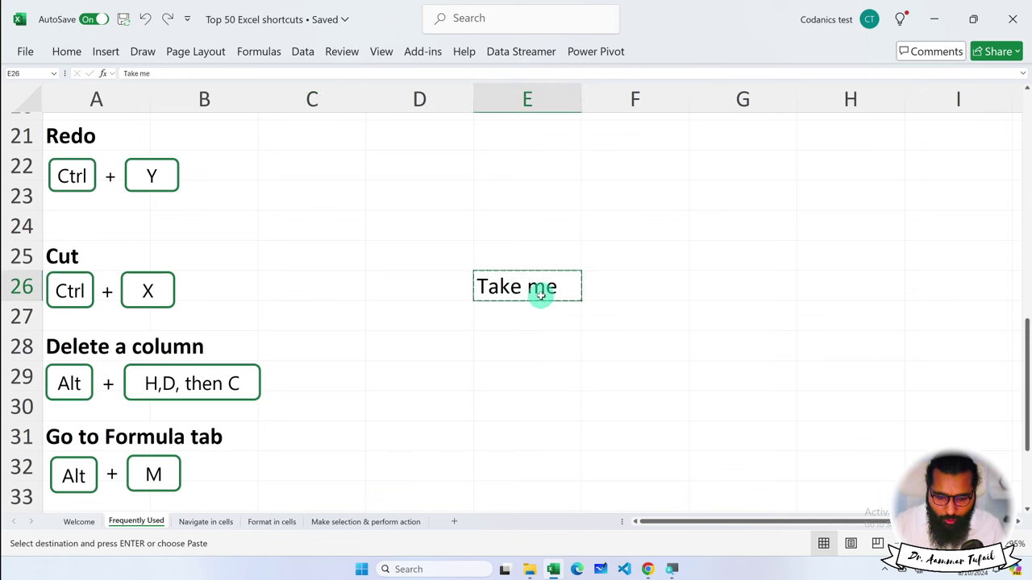
left_click(641, 285)
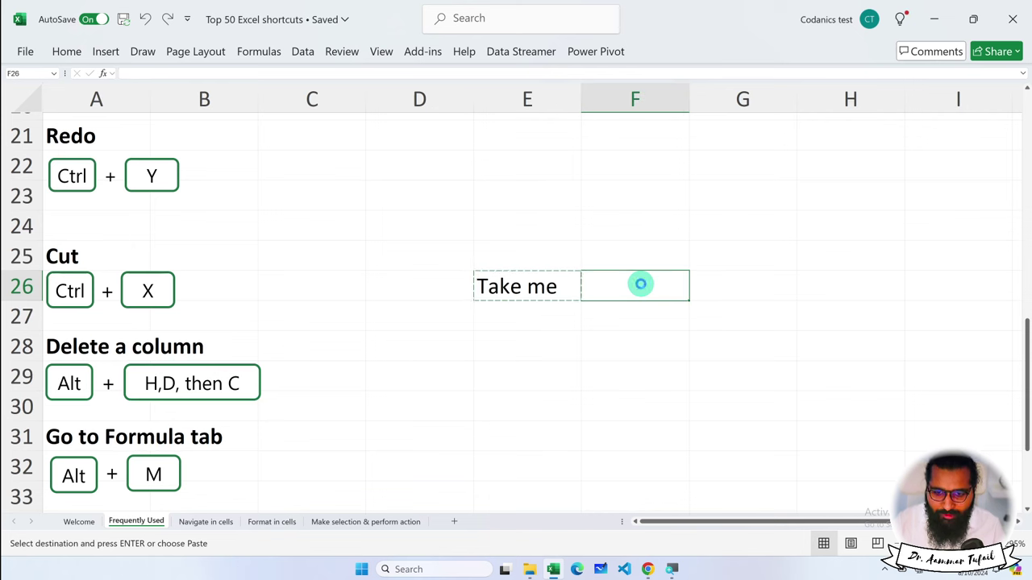
key("ctrl+v")
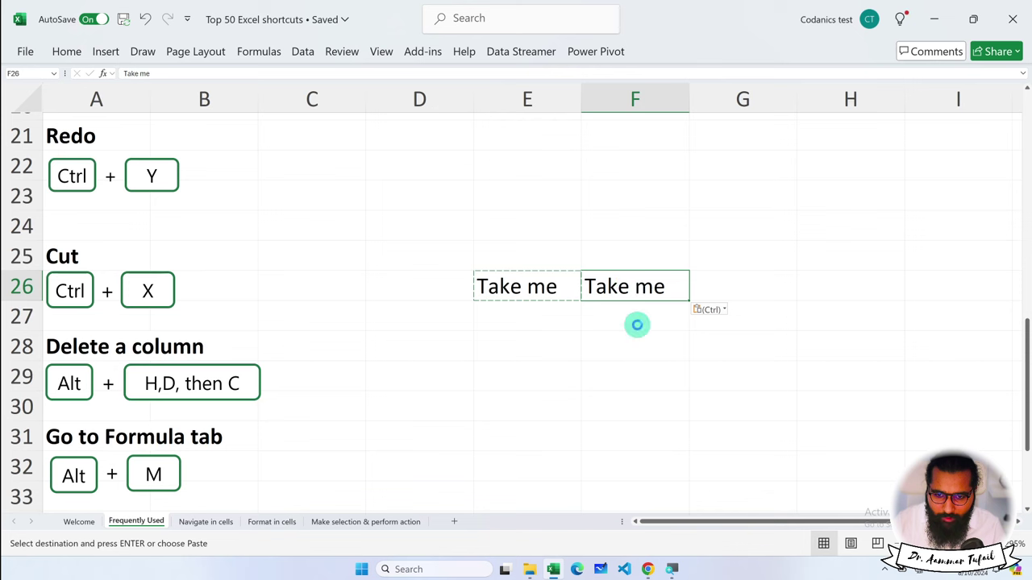
key("ctrl+x")
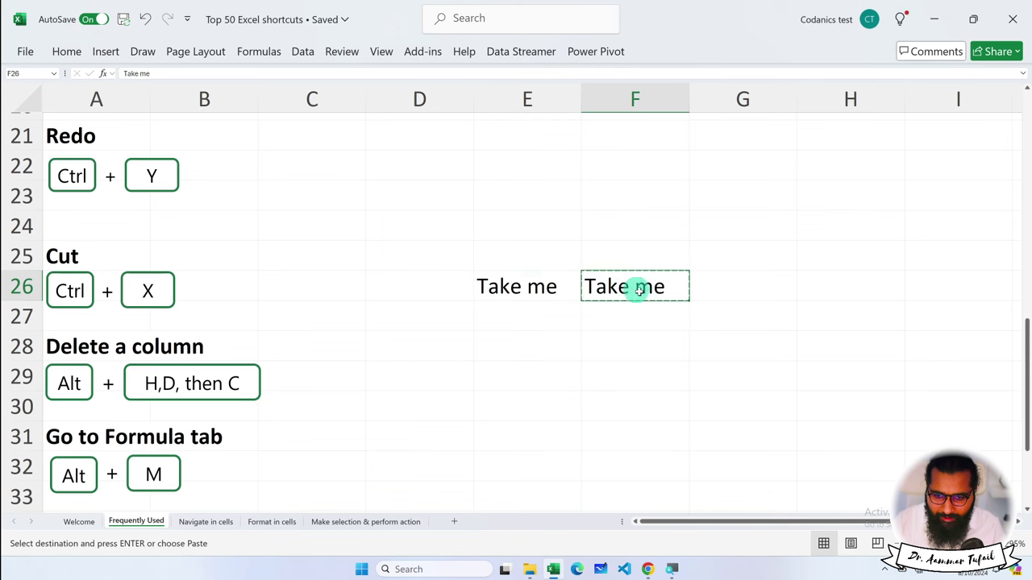
left_click(306, 282)
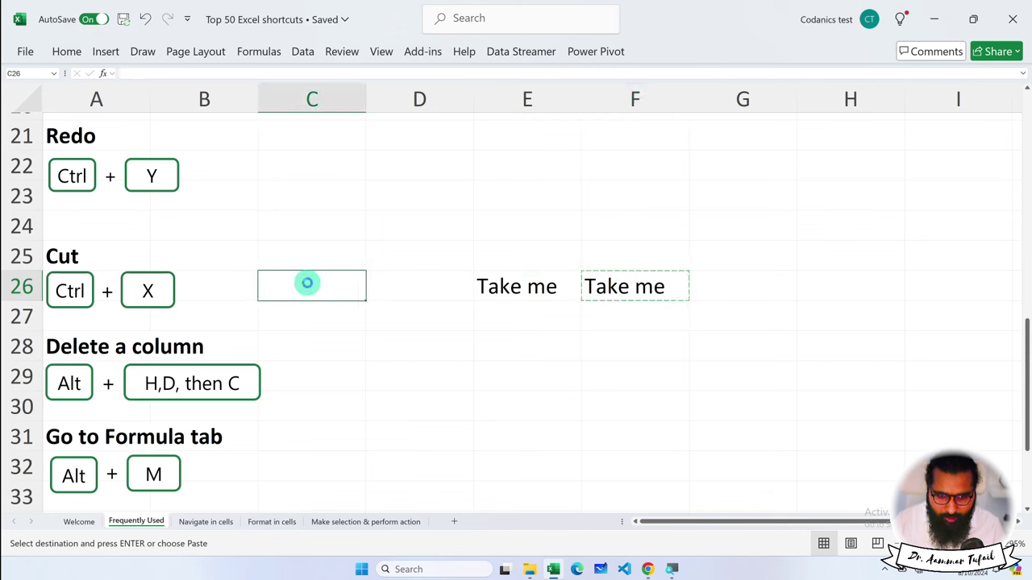
key("ctrl+v")
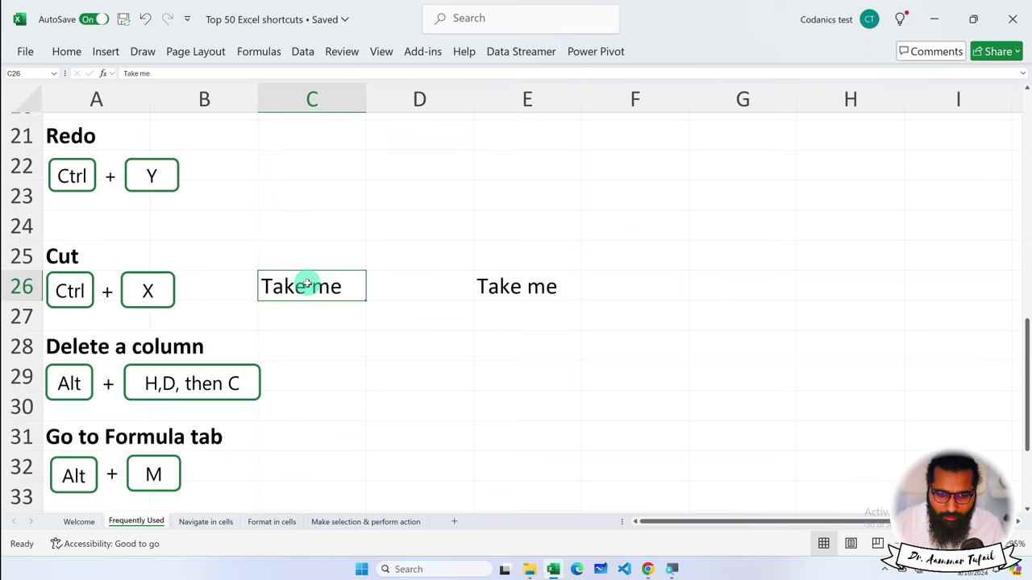
left_click(532, 287)
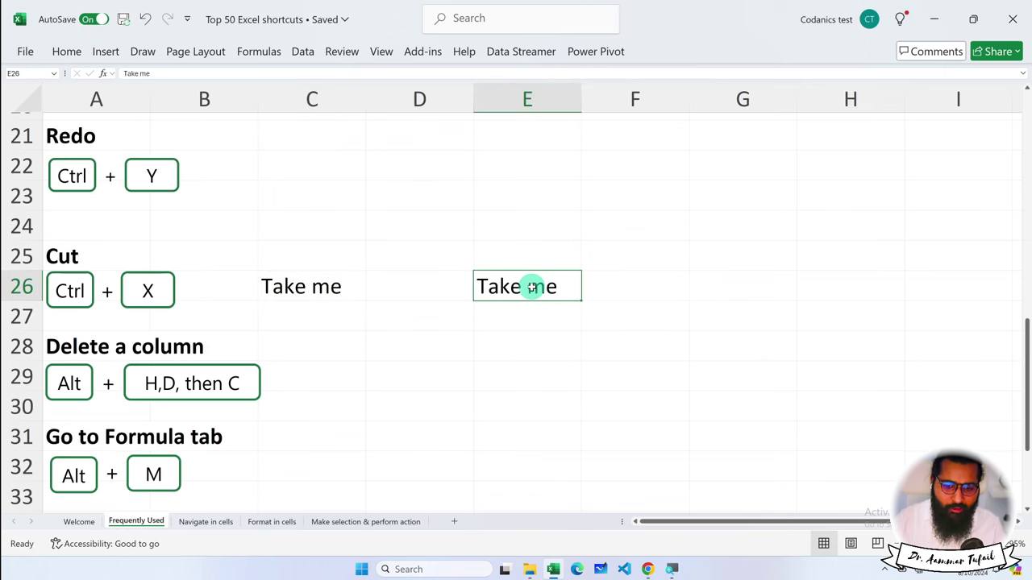
key("Delete")
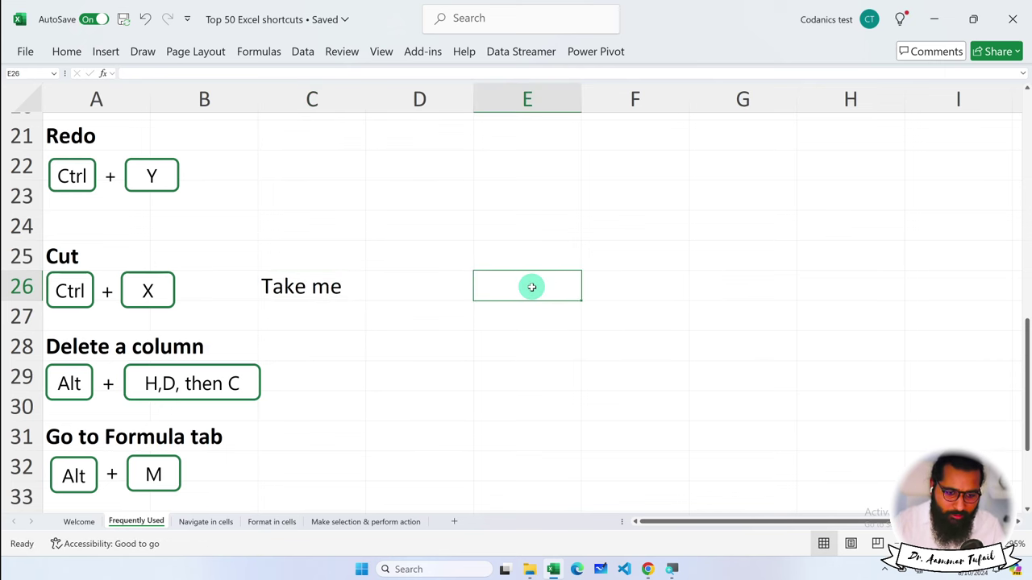
Step: Try the Alt, H, D, C delete-column shortcut
scroll(484, 289, "down", 2)
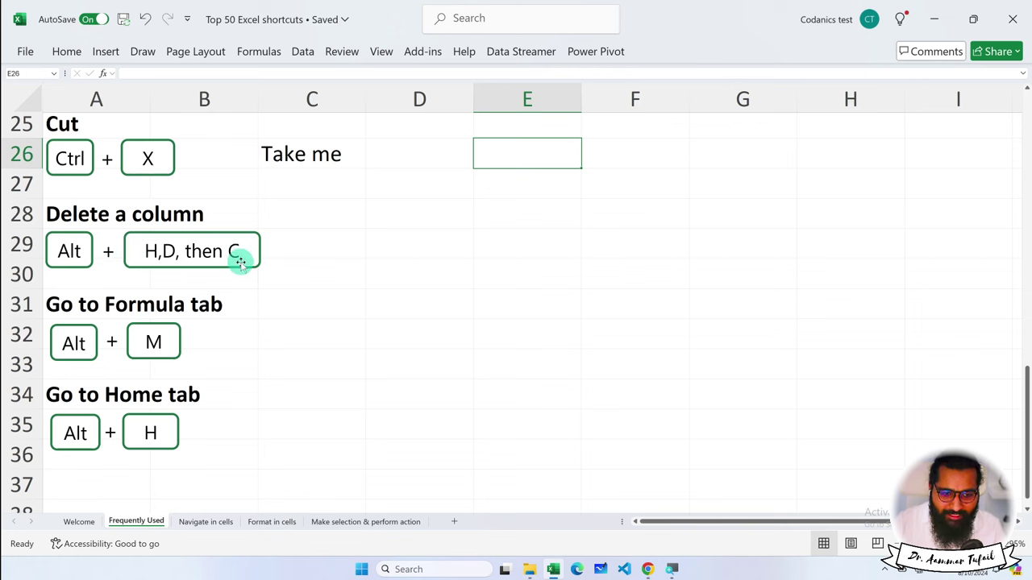
key("alt")
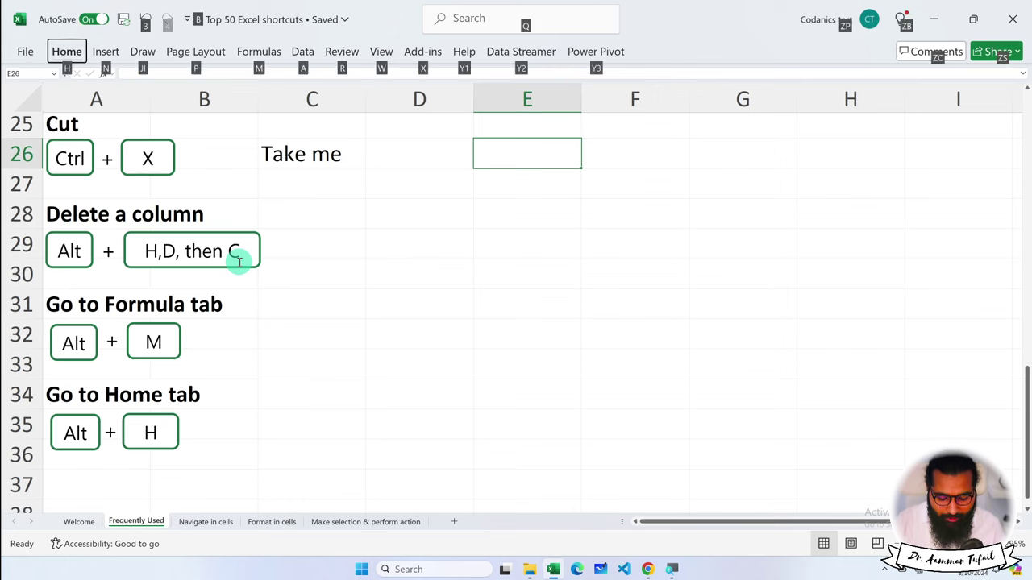
key("h")
key("d")
key("c")
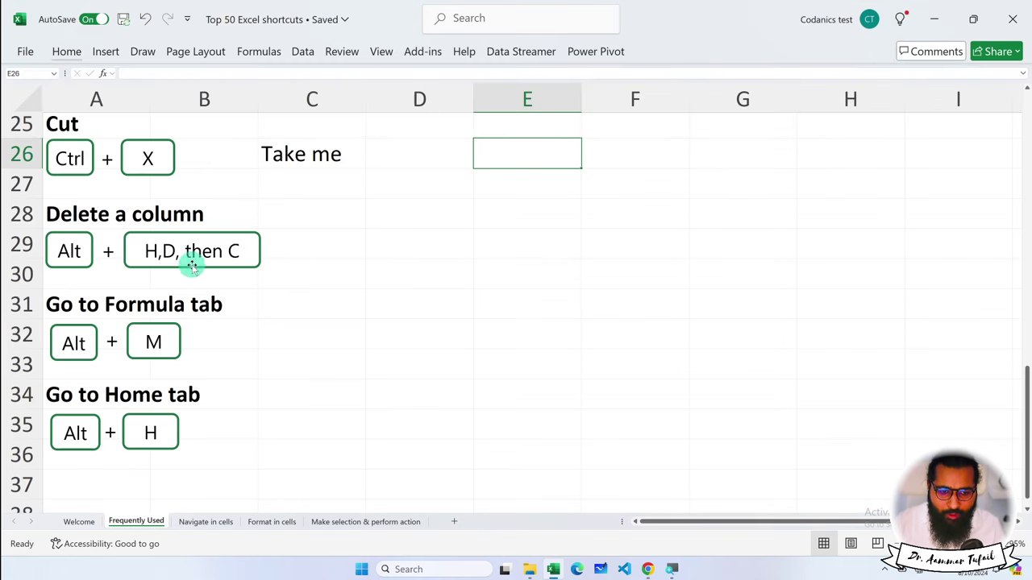
Step: Enter the numbers 1 through 5 down F26:F30
left_click(615, 154)
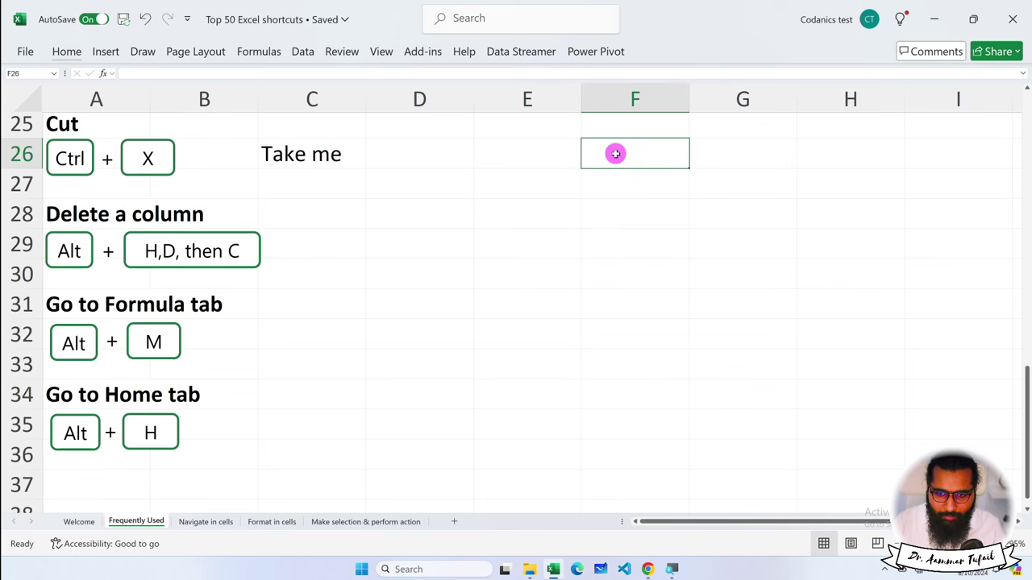
type("1")
key("Return")
type("2")
key("Return")
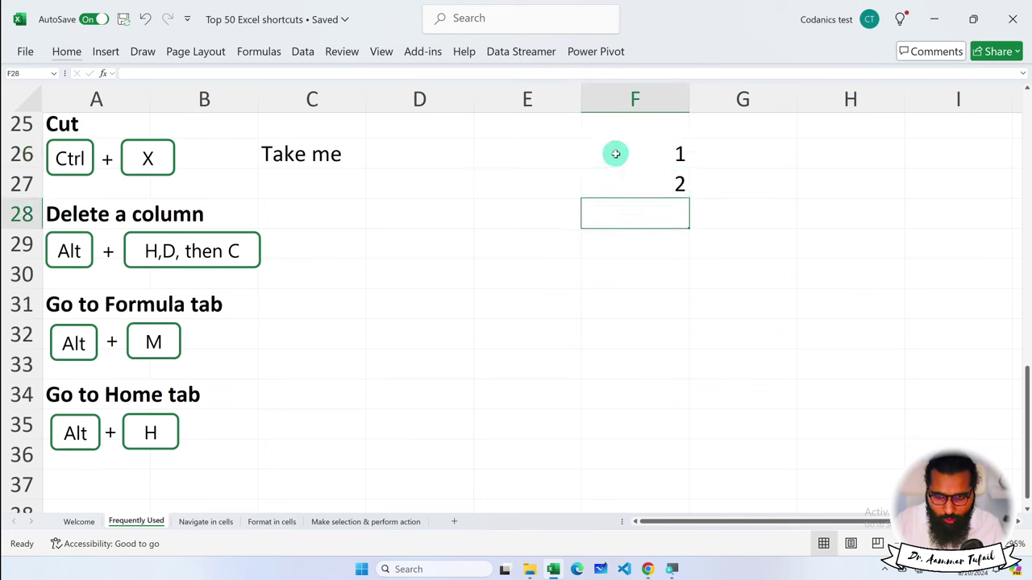
type("3 4")
key("Return")
type("5")
key("Return")
mouse_move(615, 153)
left_mouse_down()
mouse_move(615, 259)
mouse_move(597, 272)
left_mouse_up()
left_click(621, 277)
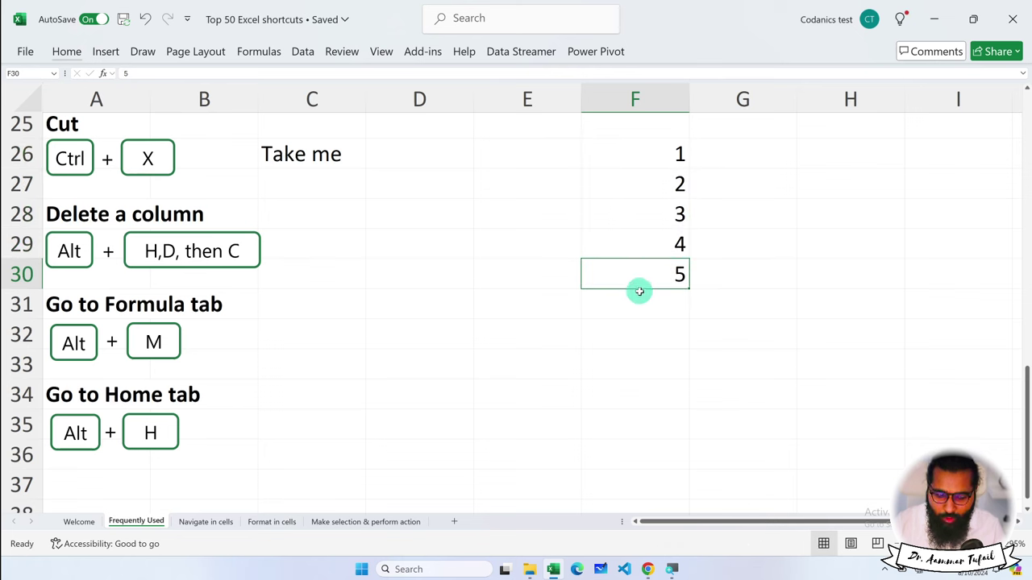
Step: Open the ribbon's Delete options with Alt, H, D, then back out without deleting
key("alt")
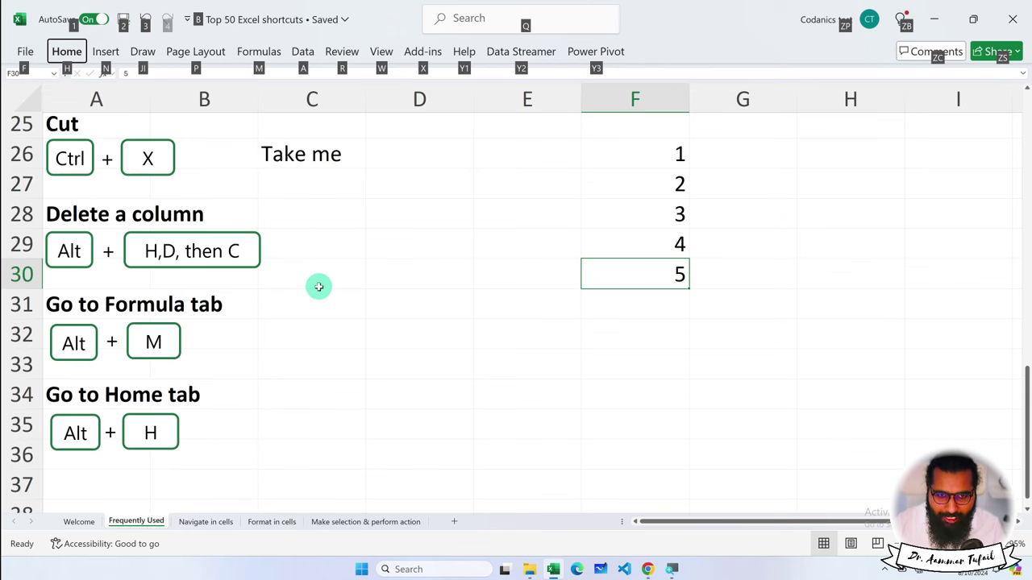
key("h")
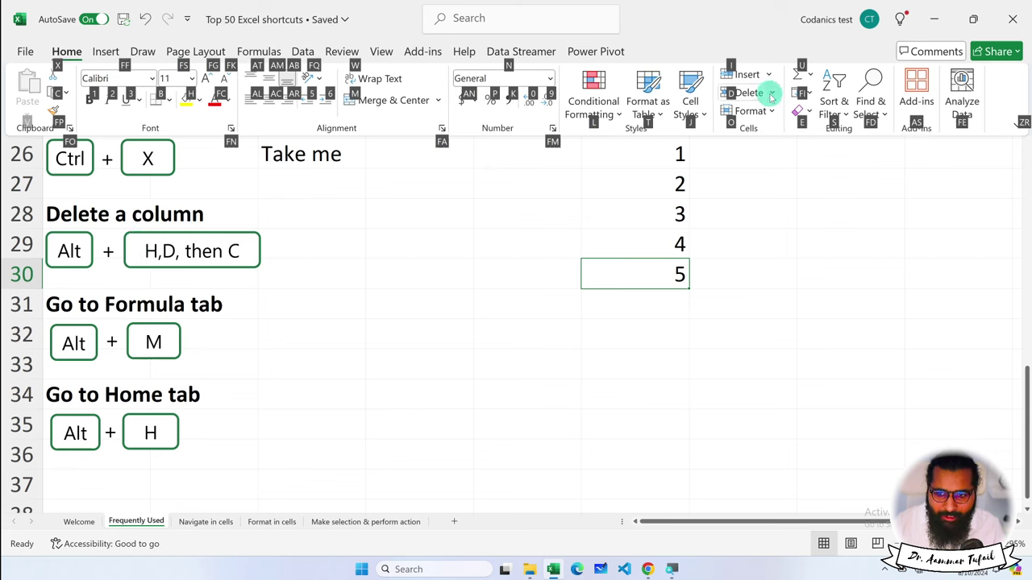
key("d")
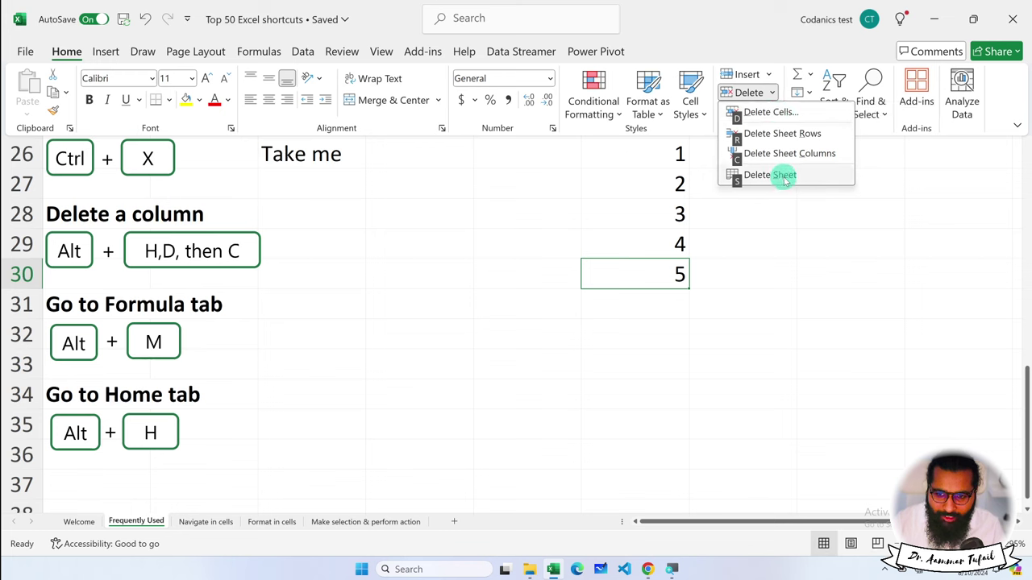
key("Escape")
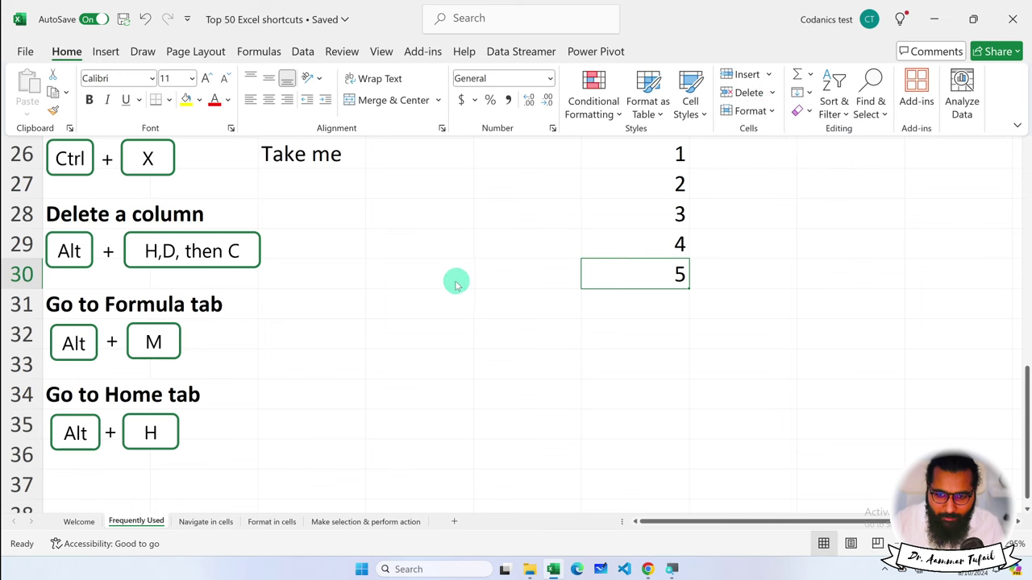
key("Escape")
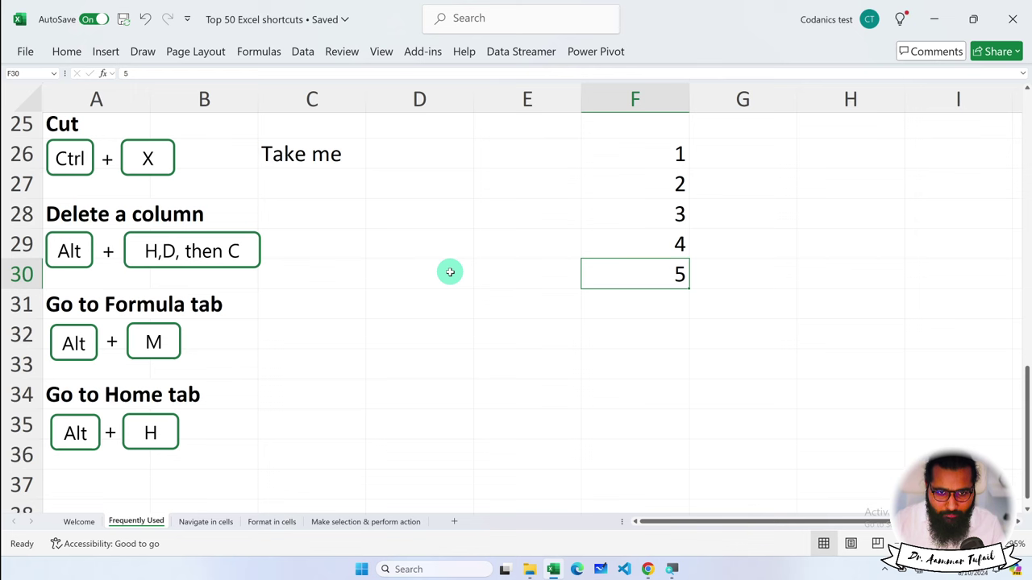
Step: Open the Real Statistics menu on the Add-ins tab with Alt, X, Y, then close it
key("alt")
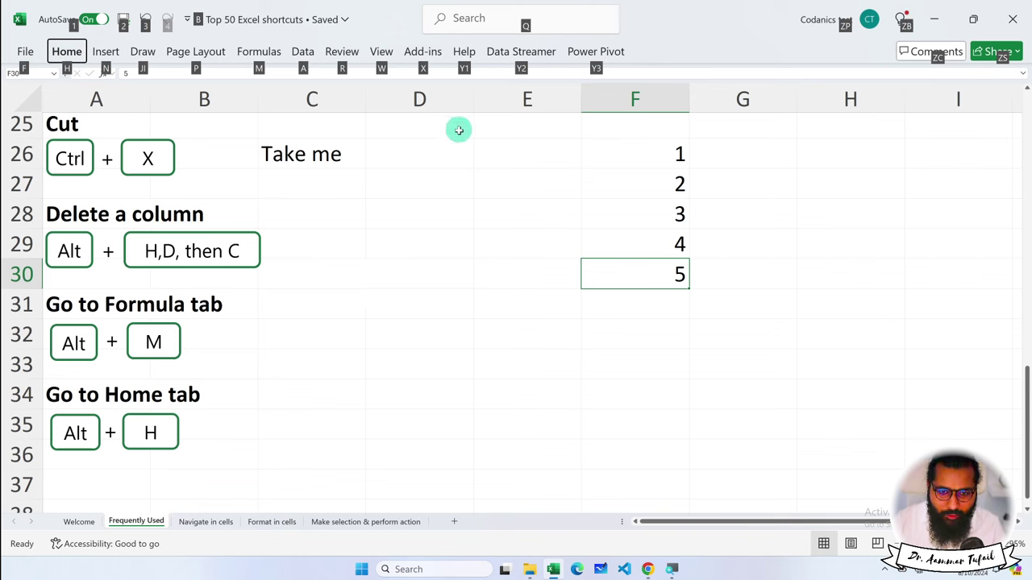
key("x")
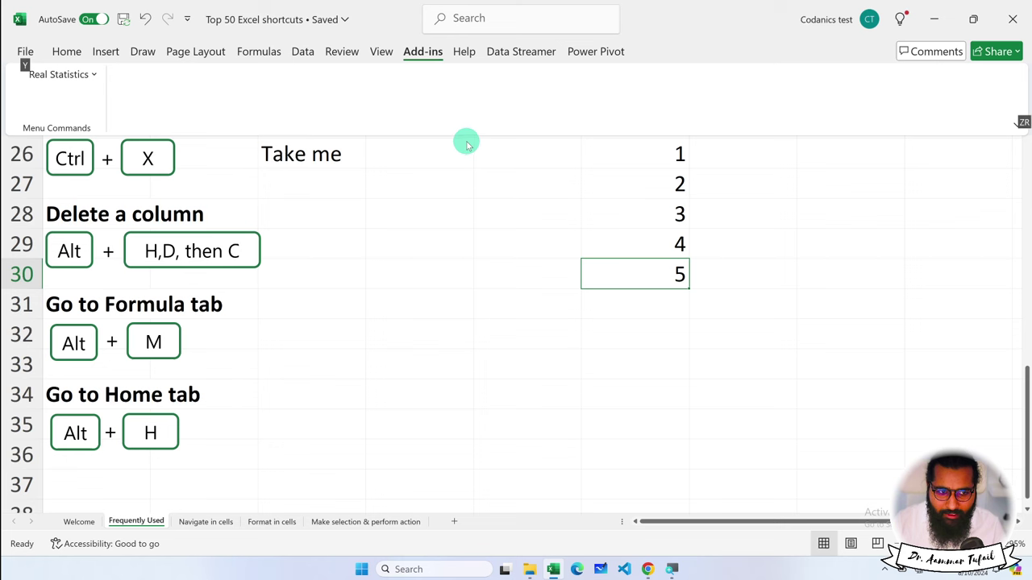
key("y")
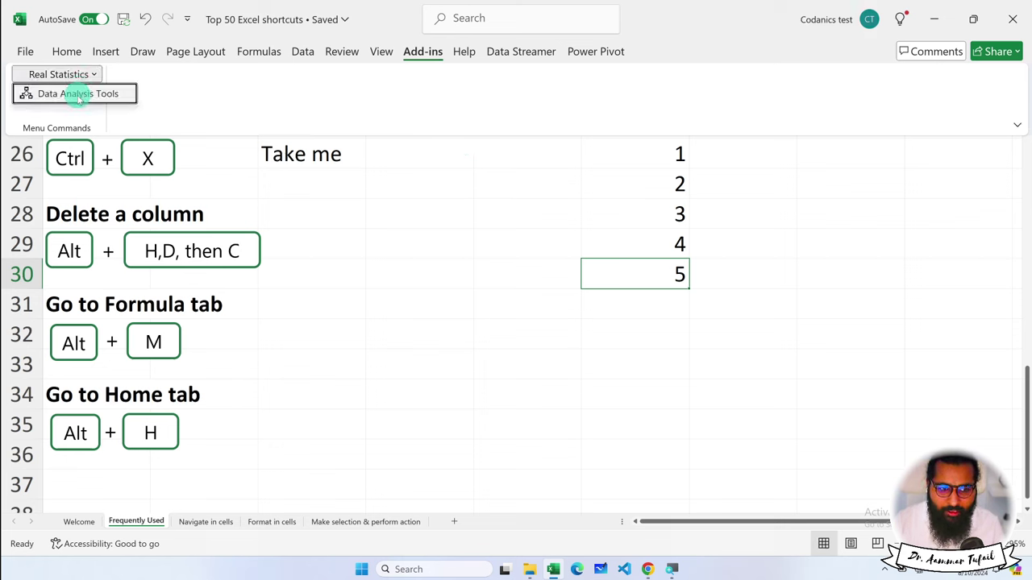
left_click(119, 97)
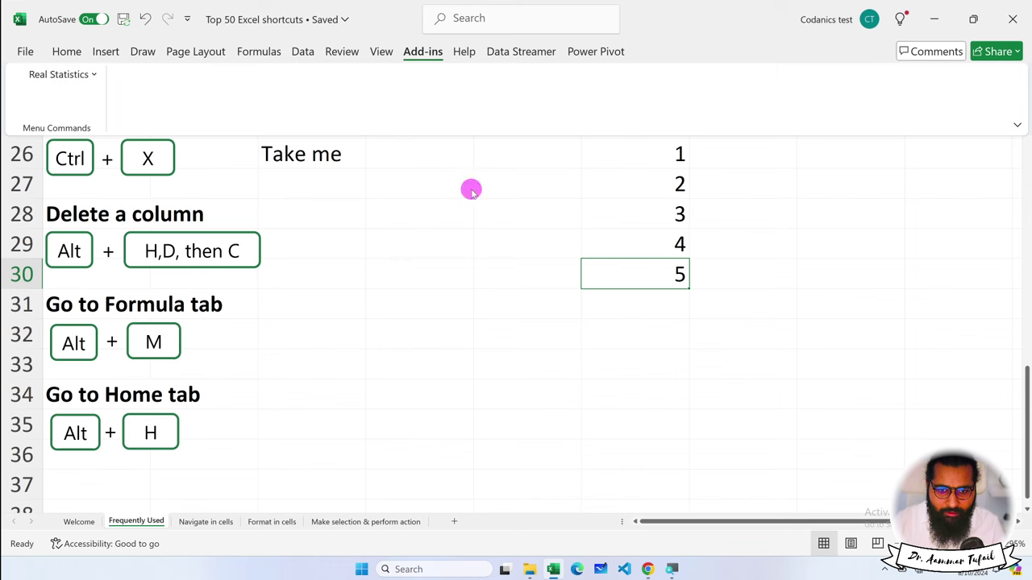
Step: Bring back the Home tab with Alt, H and browse the Number Format dropdown
key("super")
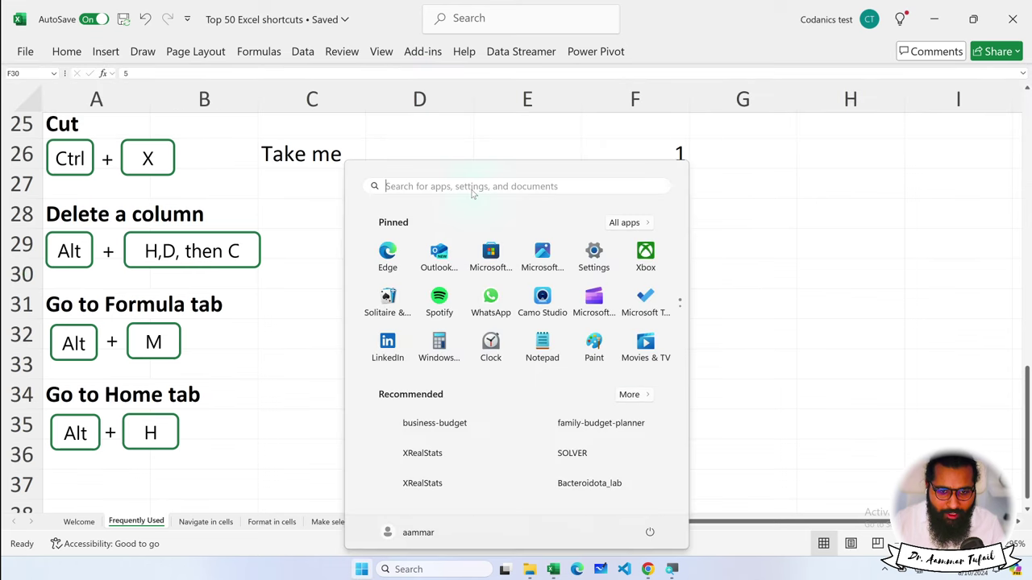
key("Escape")
key("alt")
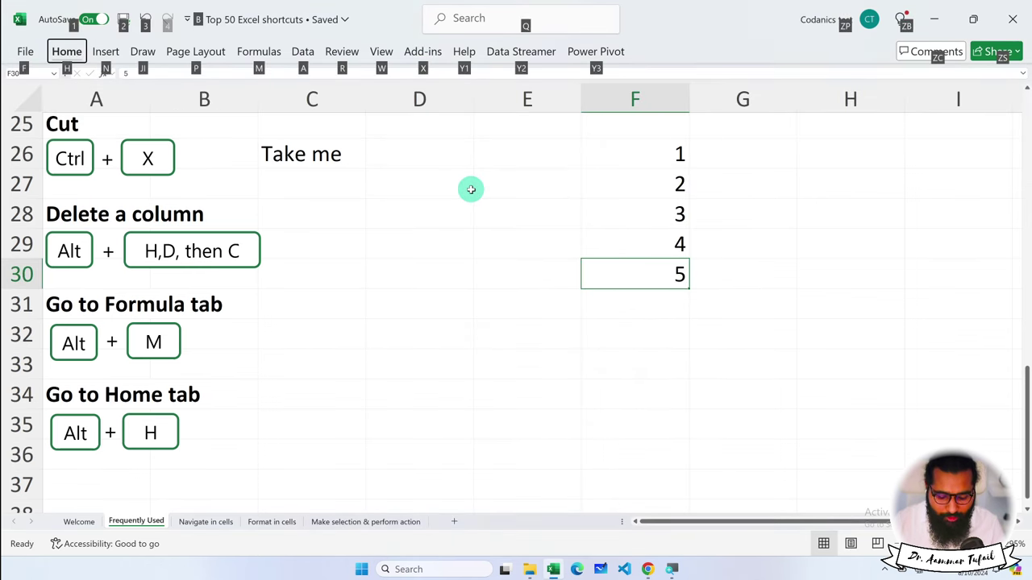
key("h")
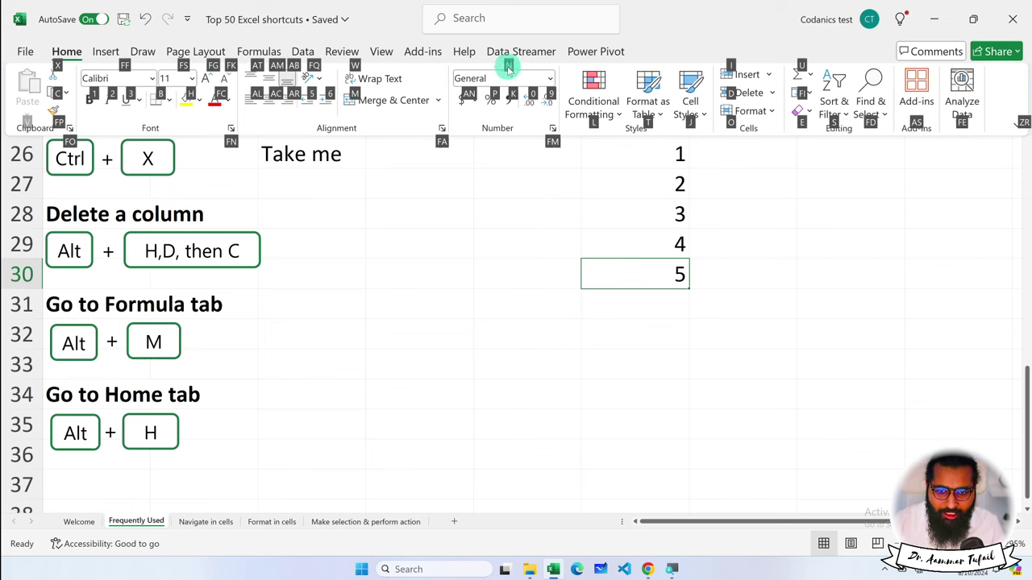
key("n")
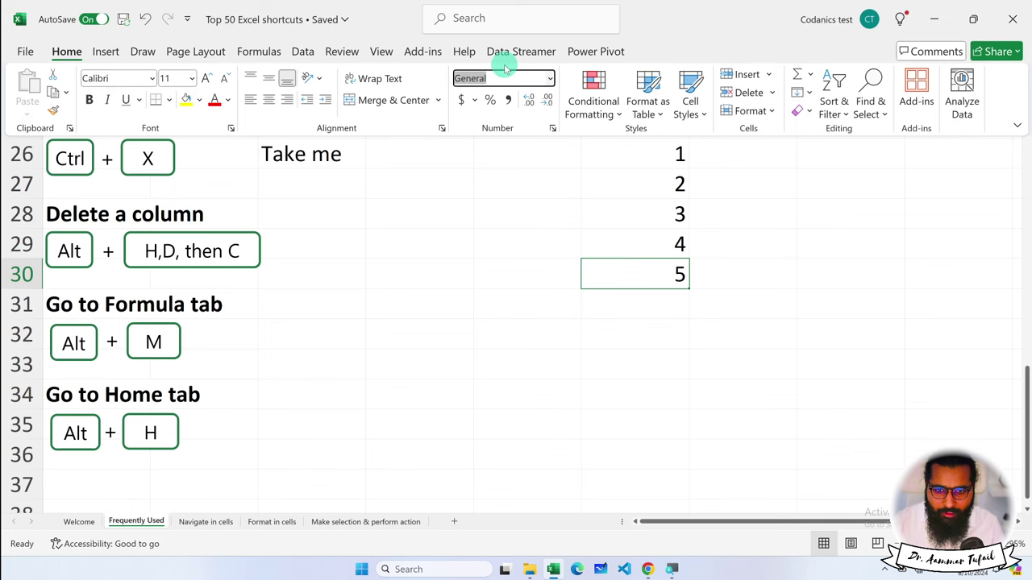
left_click(549, 78)
left_click(405, 218)
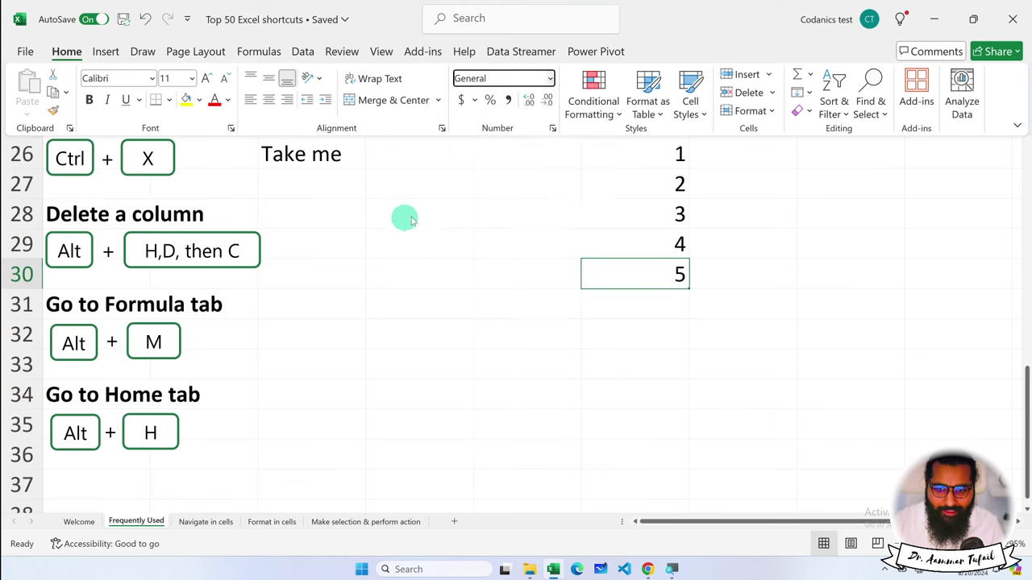
Step: Select F26:F30 and delete column F with Alt, H, D, C
left_click_drag(644, 153, 634, 268)
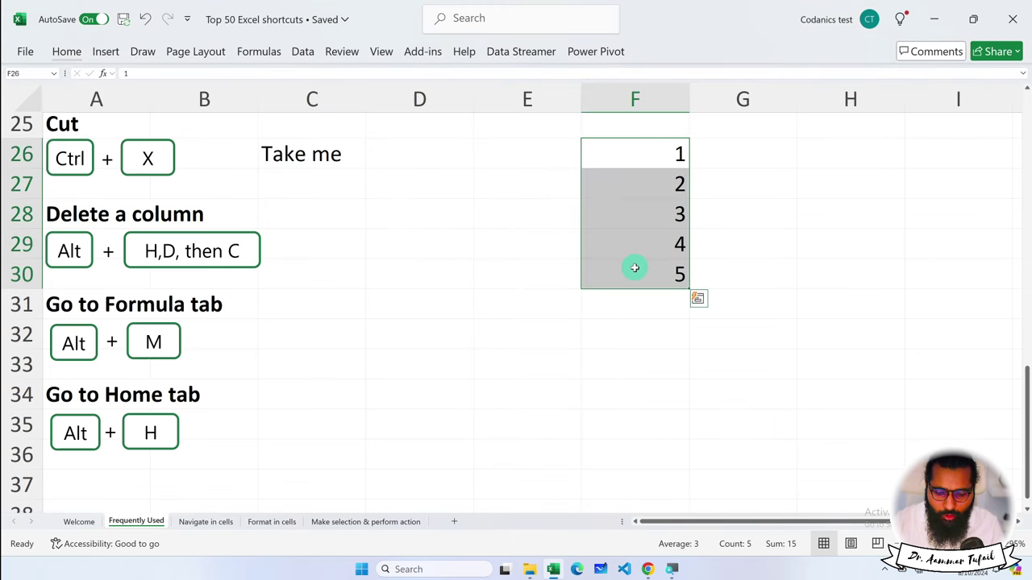
key("alt")
key("h")
key("d")
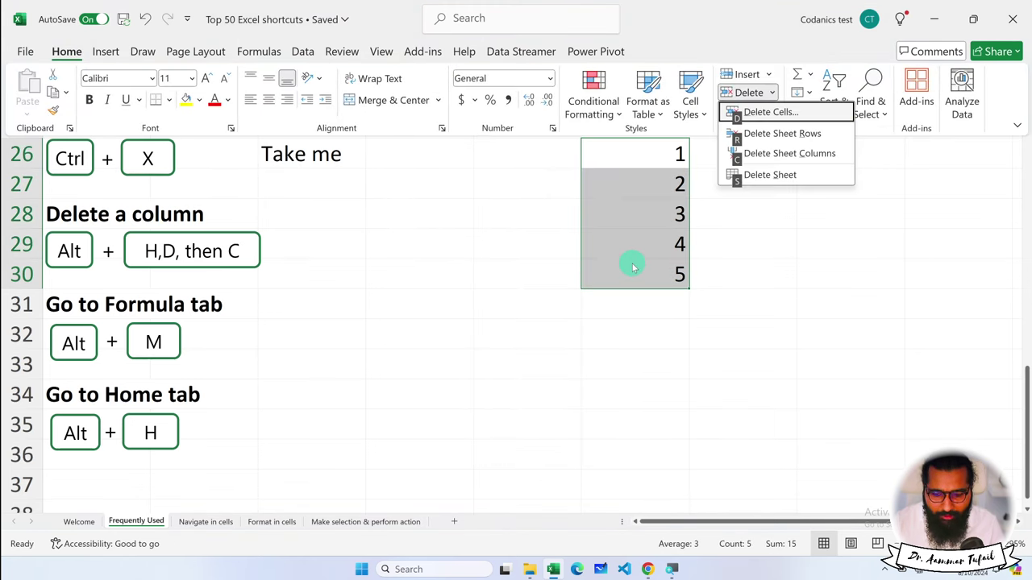
key("c")
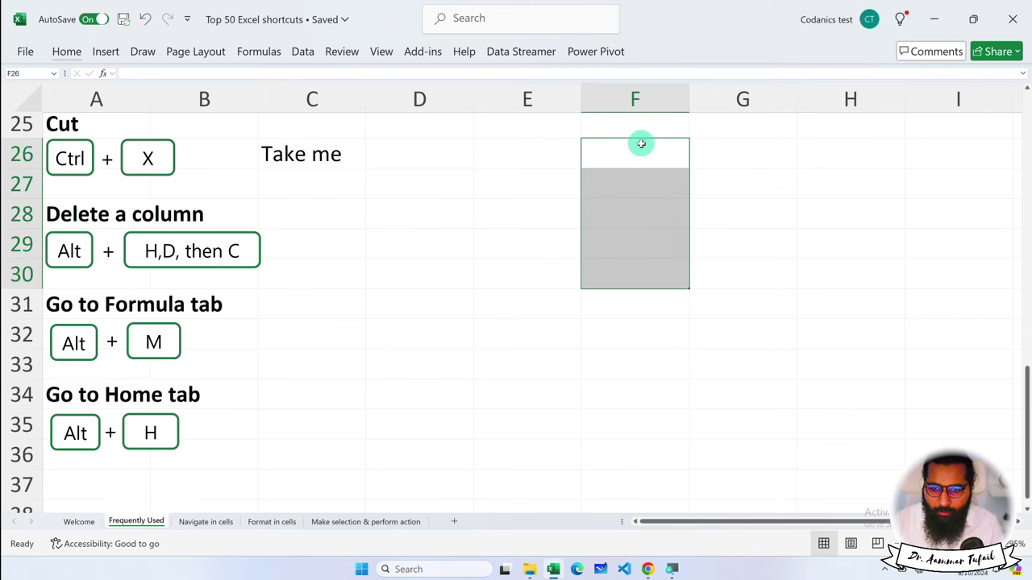
Step: Delete column F again from the column header's right-click menu, then select the Take me cell C26
left_click(645, 98)
right_click(610, 97)
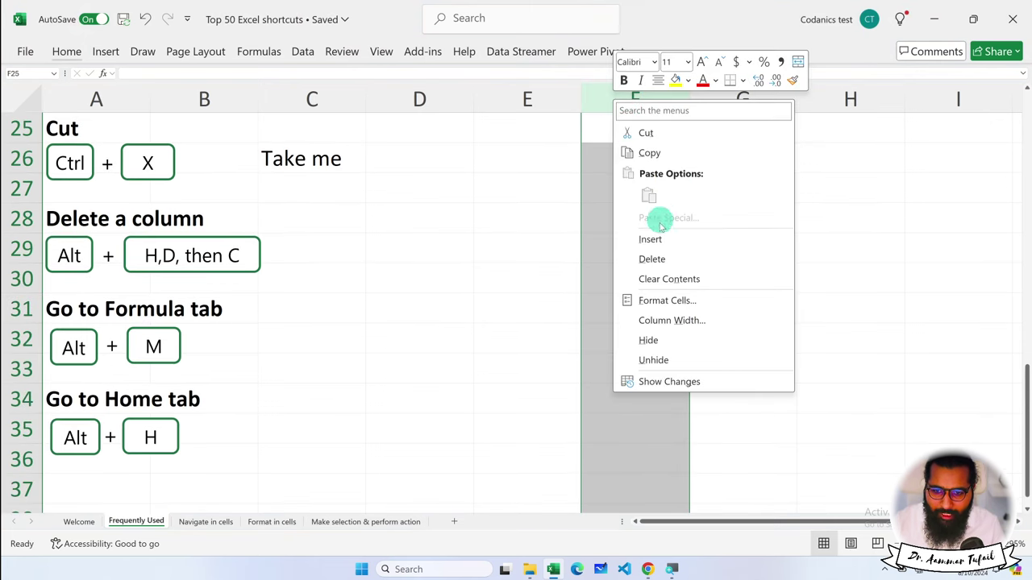
left_click(654, 258)
left_click(654, 256)
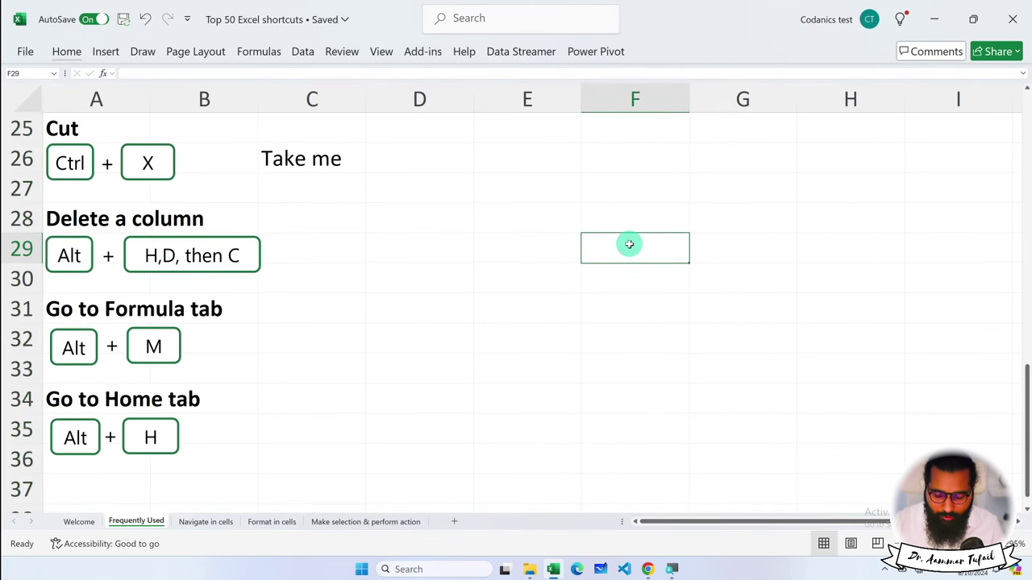
key("alt")
key("h")
key("Escape")
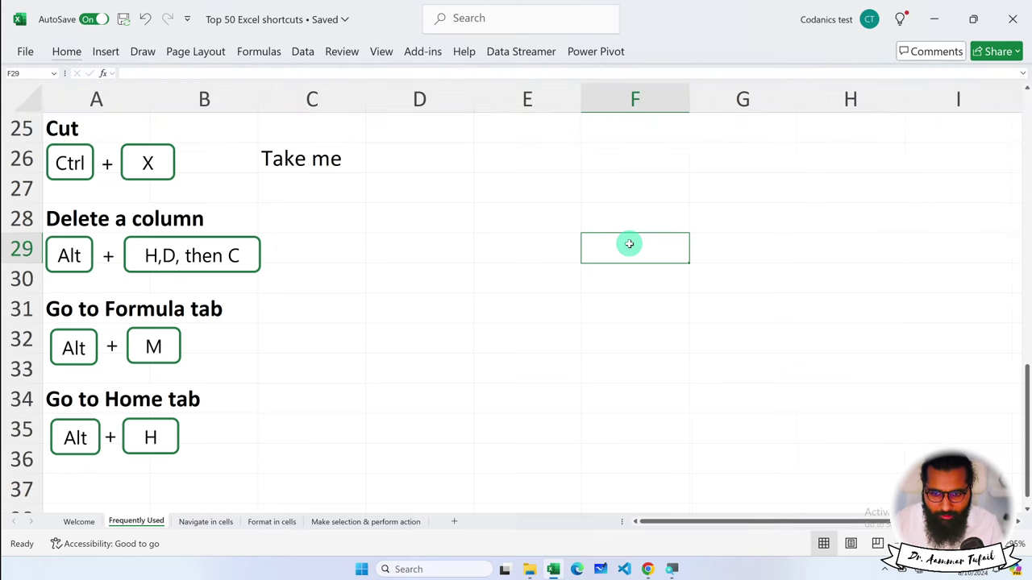
left_click(297, 171)
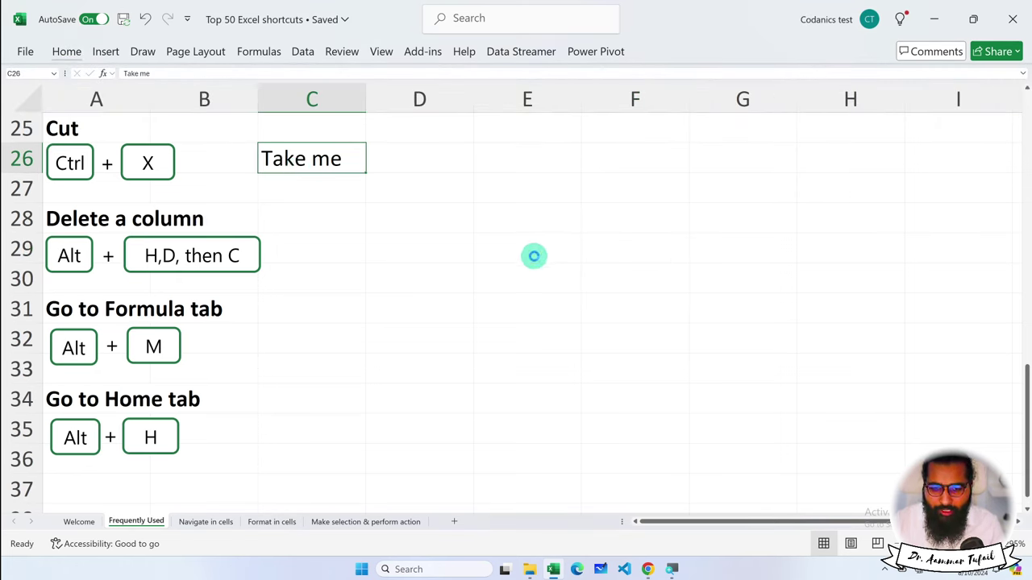
Step: Cut Take me from C26 and paste it into E38:H38
key("ctrl+x")
scroll(528, 409, "down", 2)
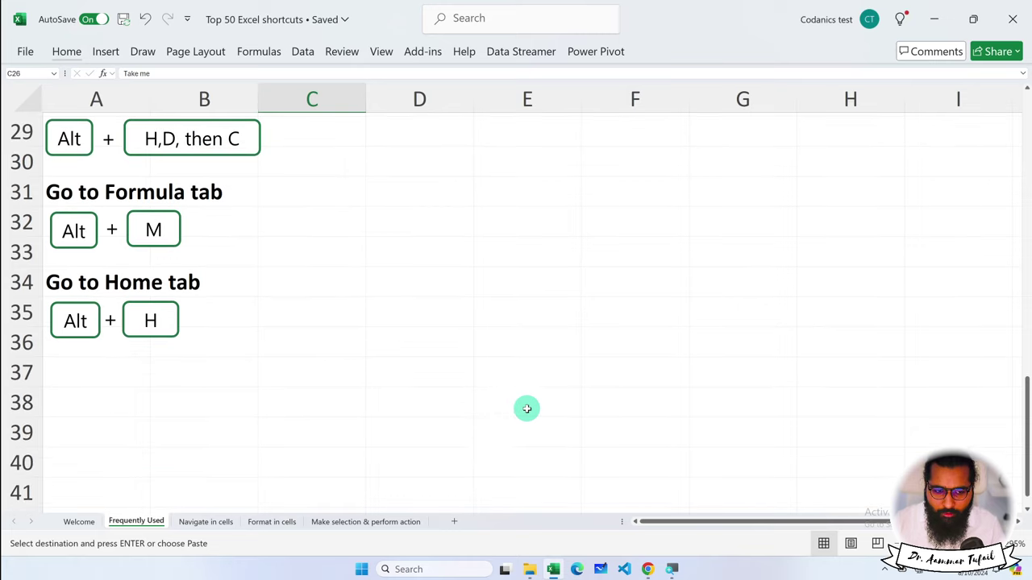
left_click_drag(503, 403, 864, 410)
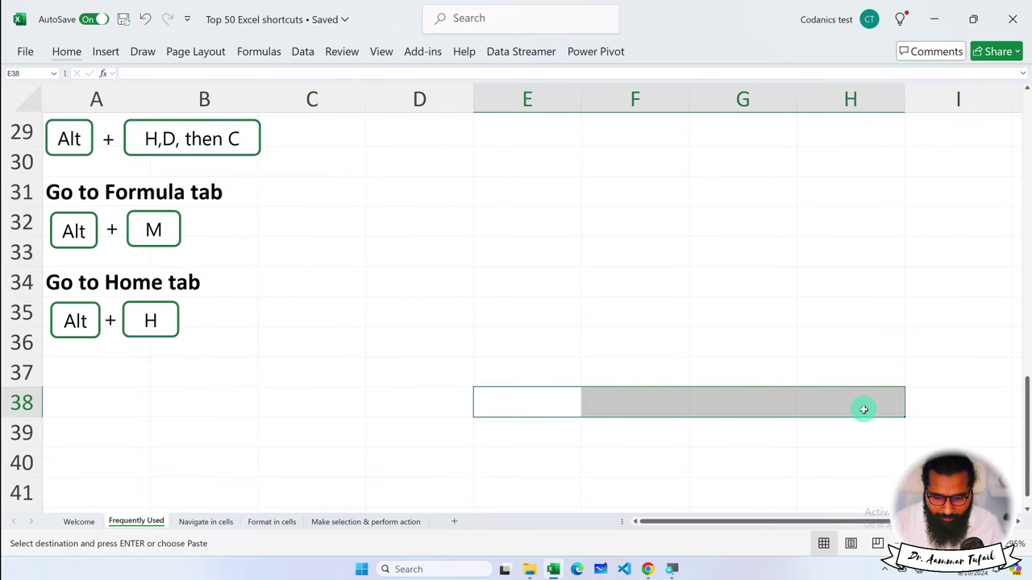
key("ctrl+v")
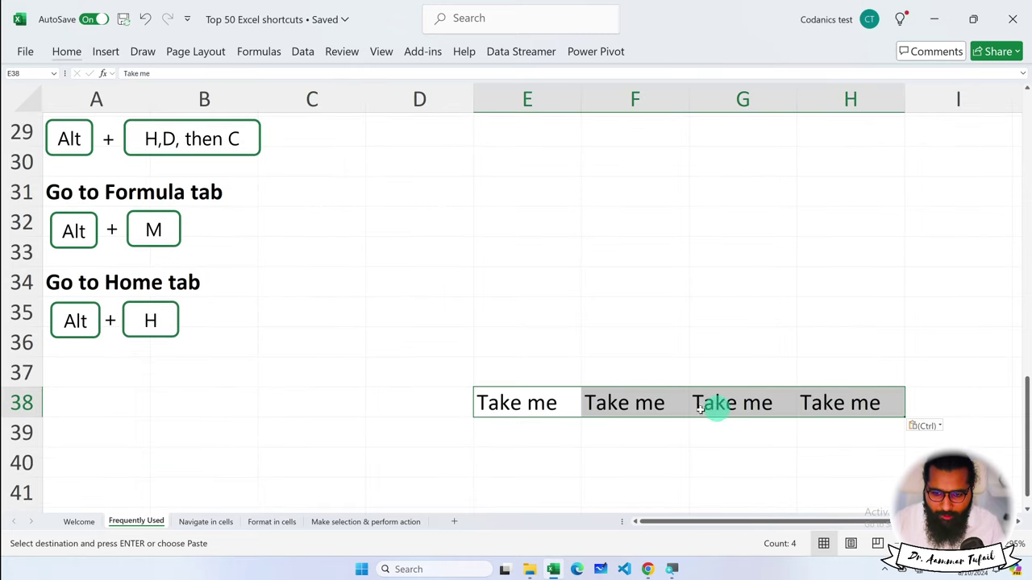
Step: Delete cell E38 with Alt, H, D, C, then undo to restore Take me
left_click(525, 405)
key("alt")
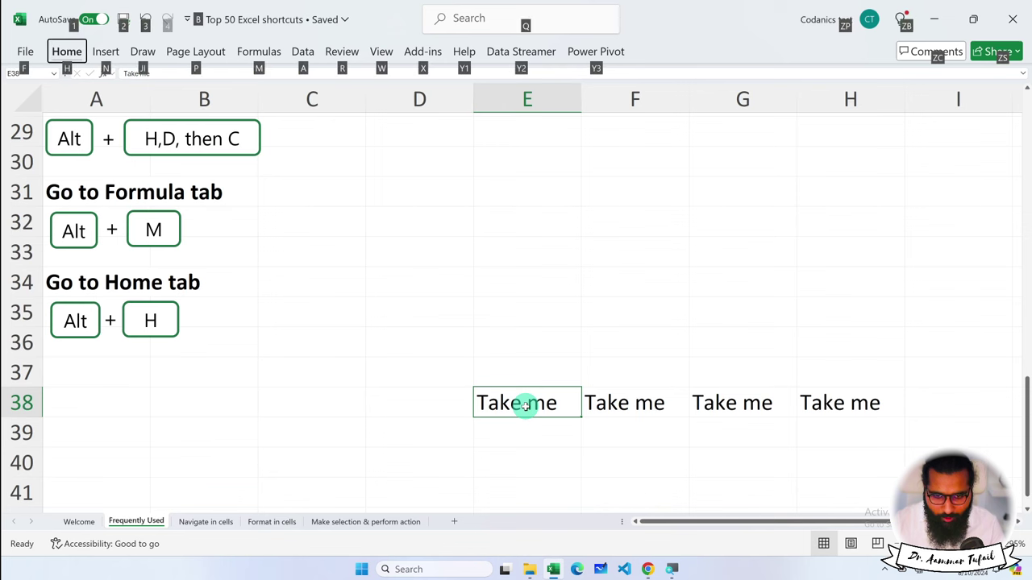
key("h")
key("d")
key("c")
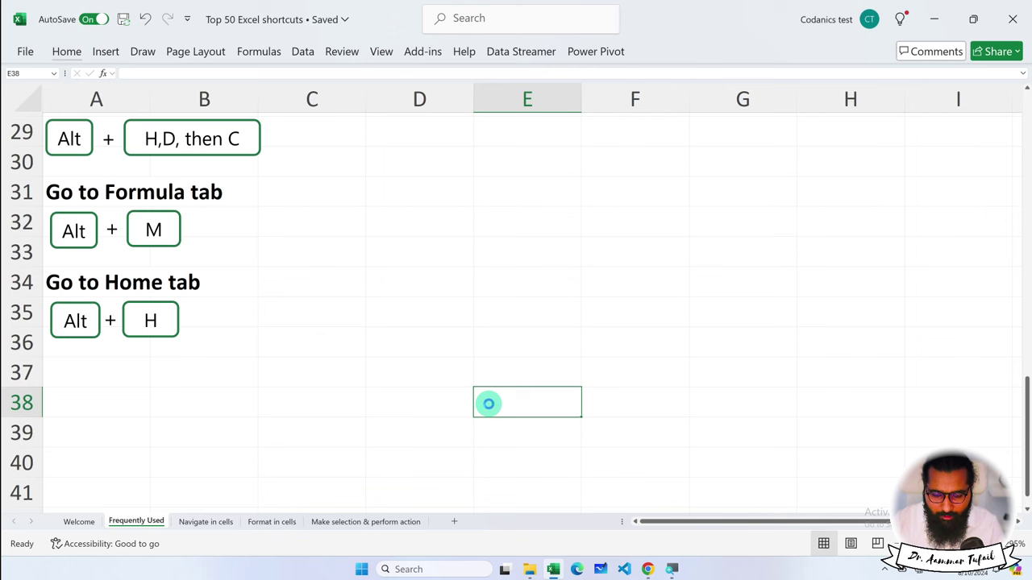
key("ctrl+z")
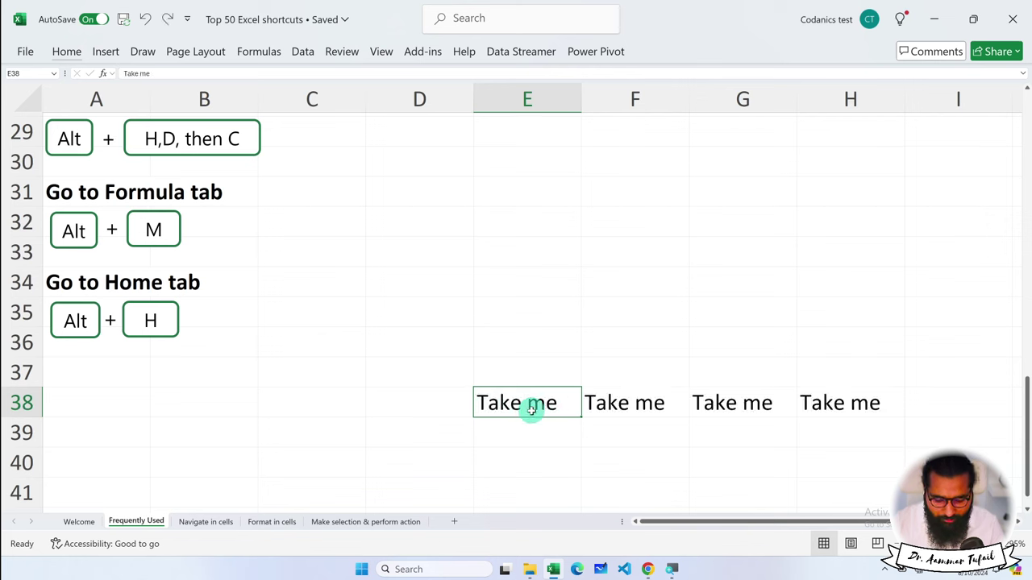
Step: Open the Delete Cells choices with Alt, H, D, C and cancel without deleting
key("alt")
key("h")
key("d")
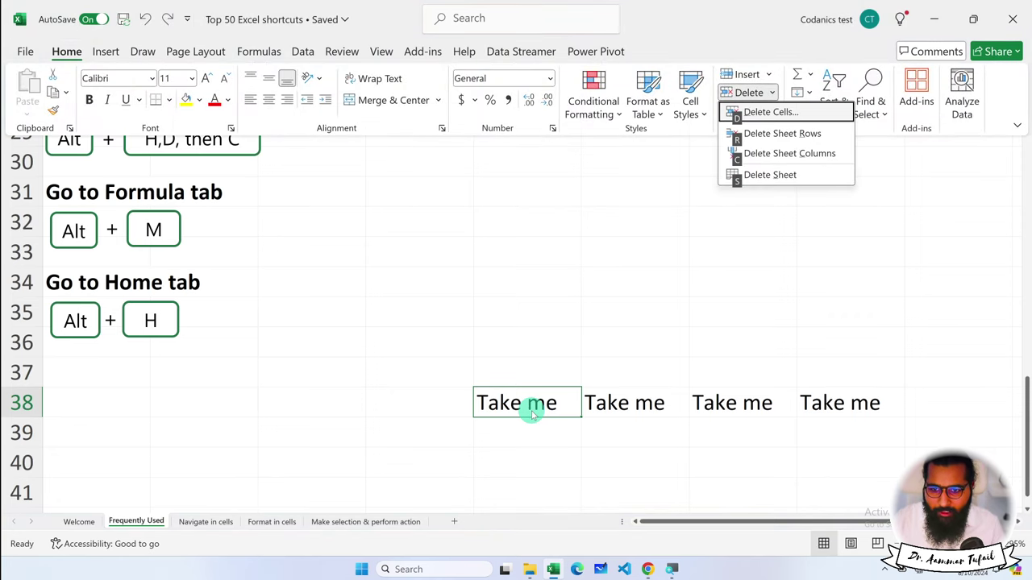
key("c")
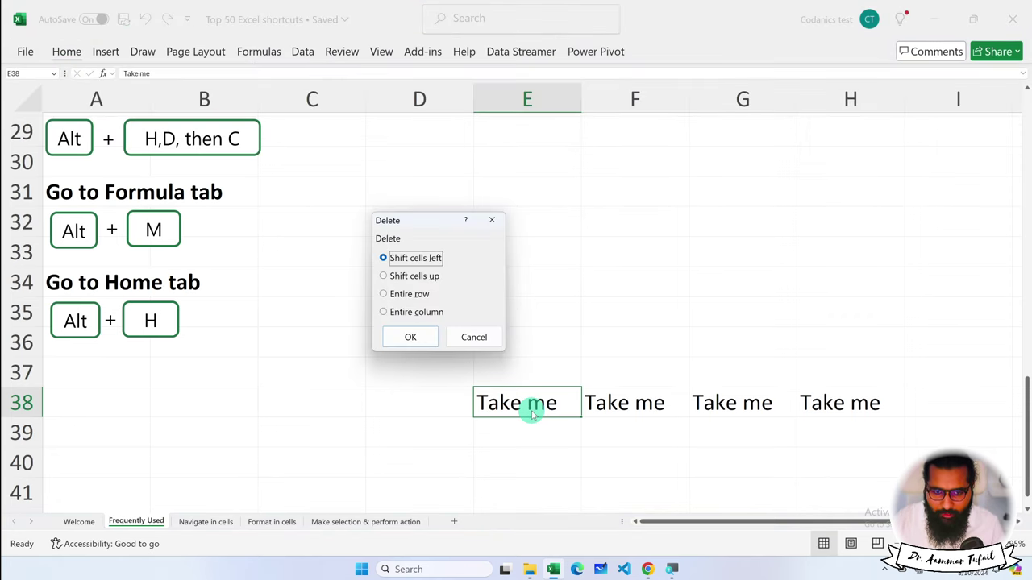
left_click(474, 338)
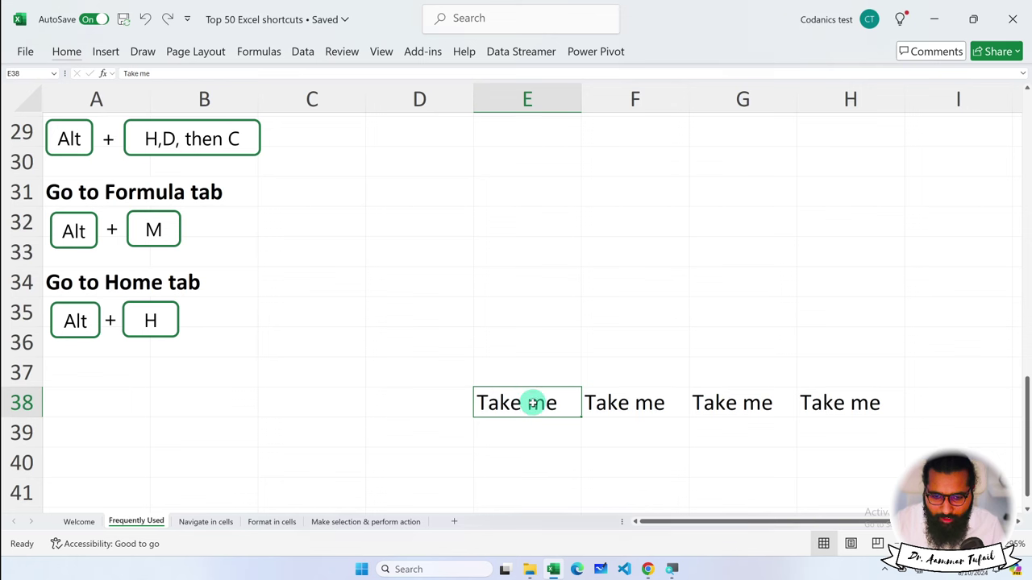
Step: Clear E38 with Delete, then undo to restore its Take me text
key("Delete")
left_click(527, 431)
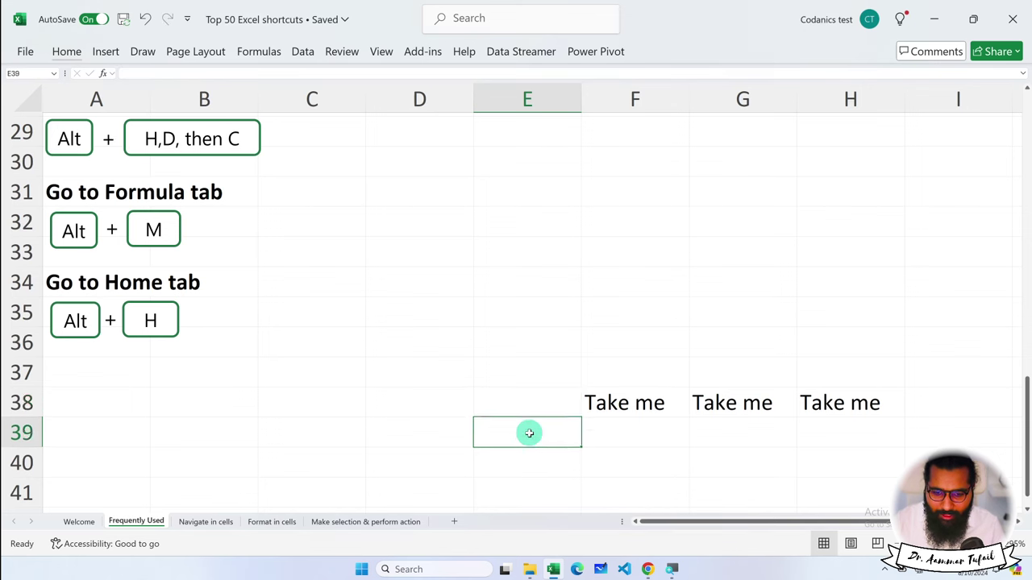
left_click(533, 413)
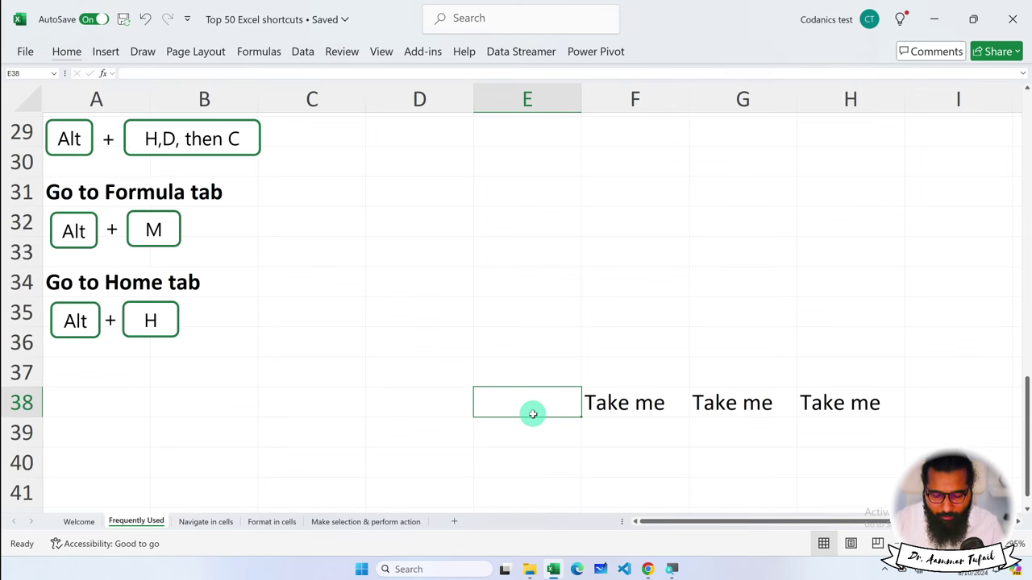
key("ctrl+z")
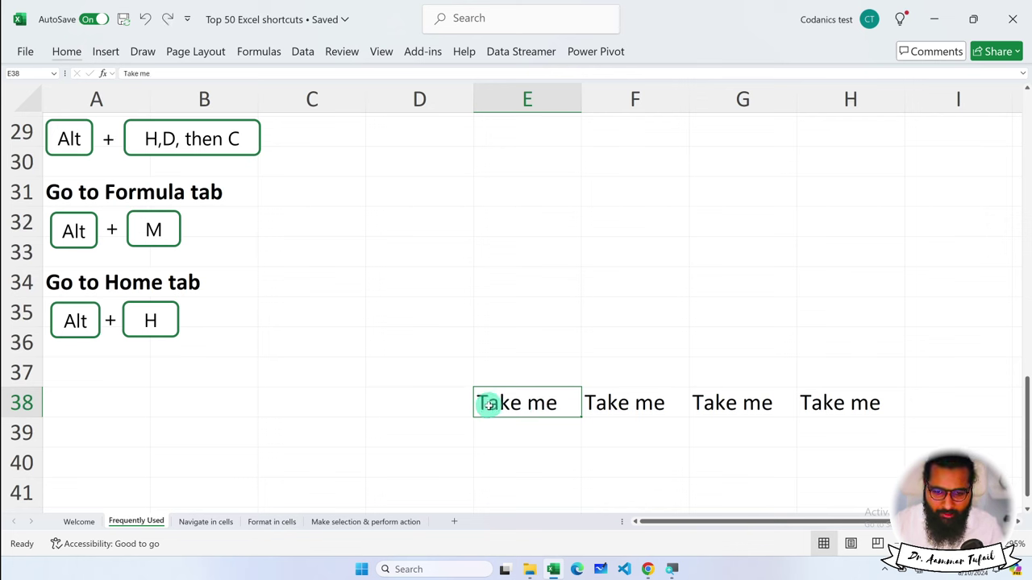
Step: Delete row 38 from its row header's right-click menu, then undo the deletion
key("shift+Right")
key("shift+Right")
left_click(22, 402)
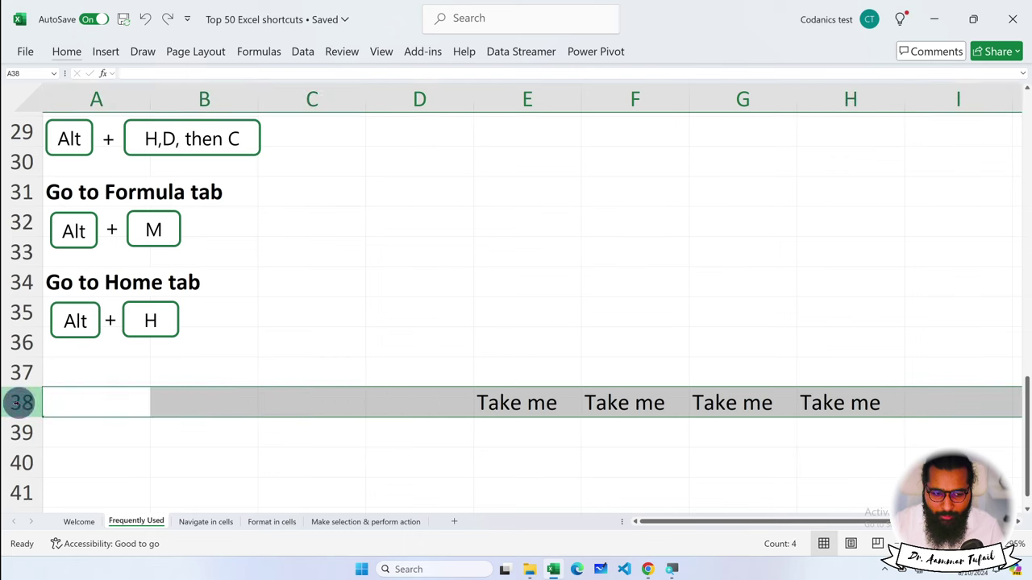
right_click(22, 402)
left_click(76, 269)
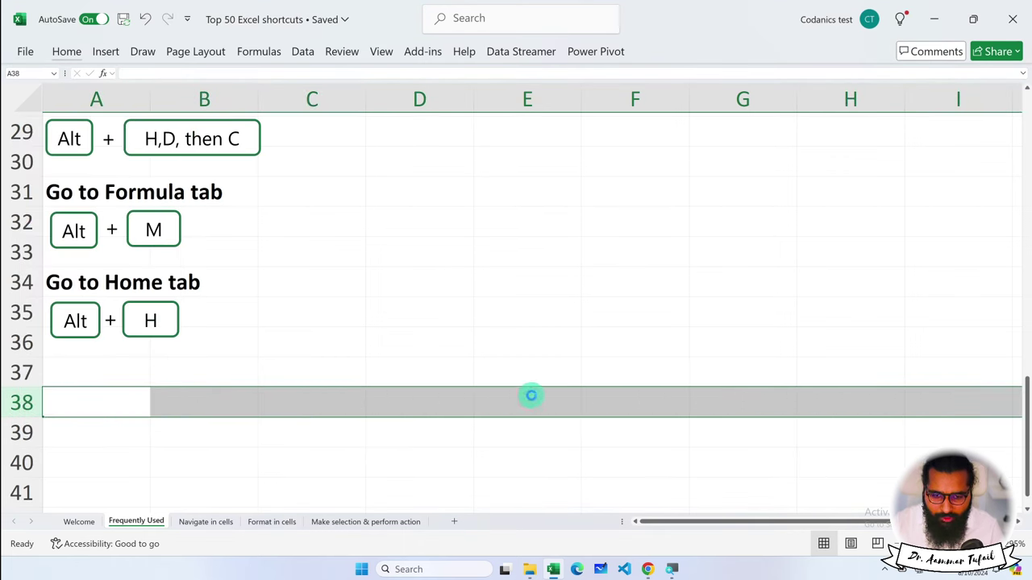
key("ctrl+z")
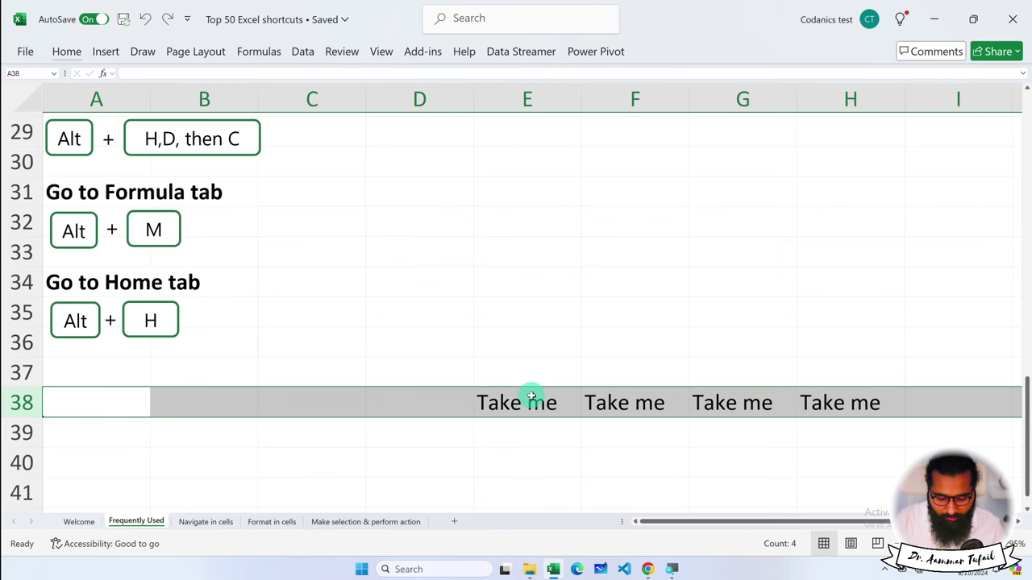
Step: Delete row 38 and its Take me cells with Alt+H, D, R
key("alt+h")
key("d")
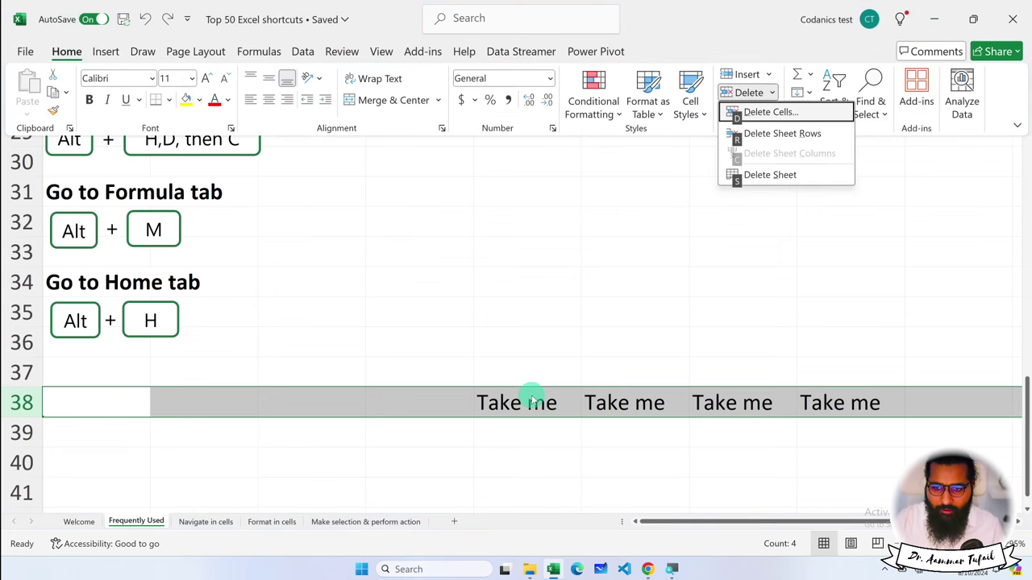
key("r")
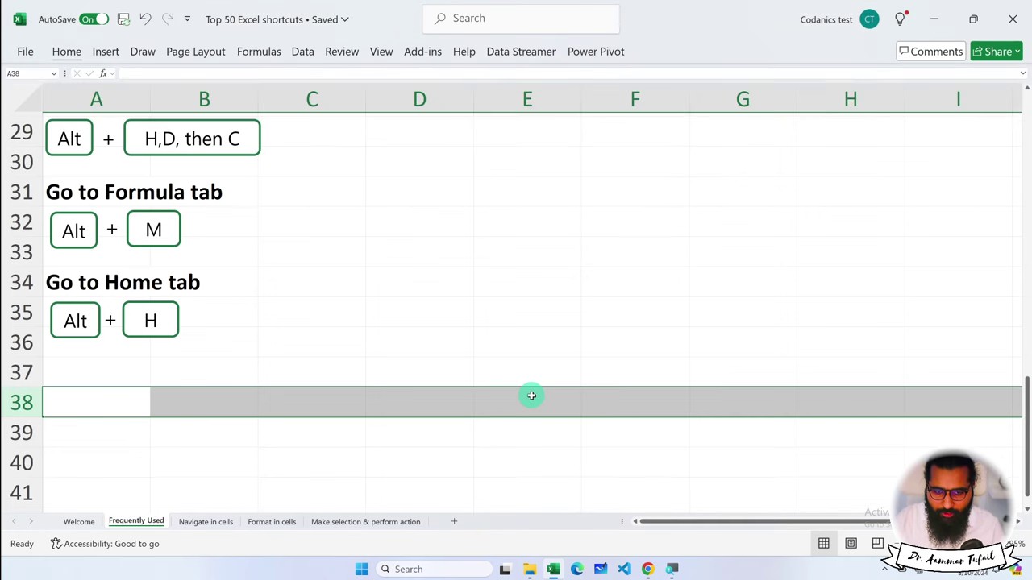
key("Up")
scroll(452, 379, "up", 2)
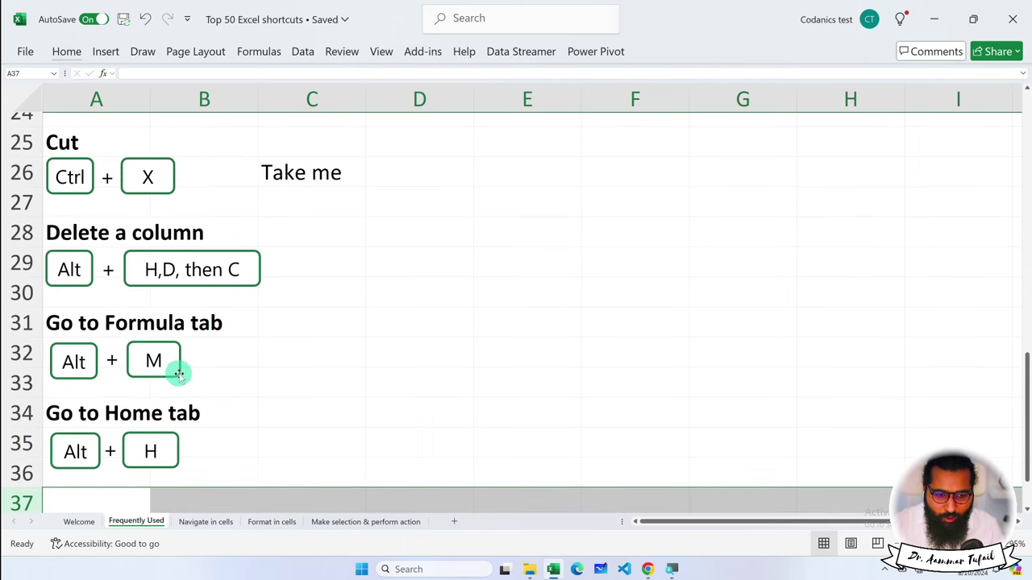
Step: Switch to the Formulas tab and back to Home with the mouse, then collapse the ribbon
left_click(257, 50)
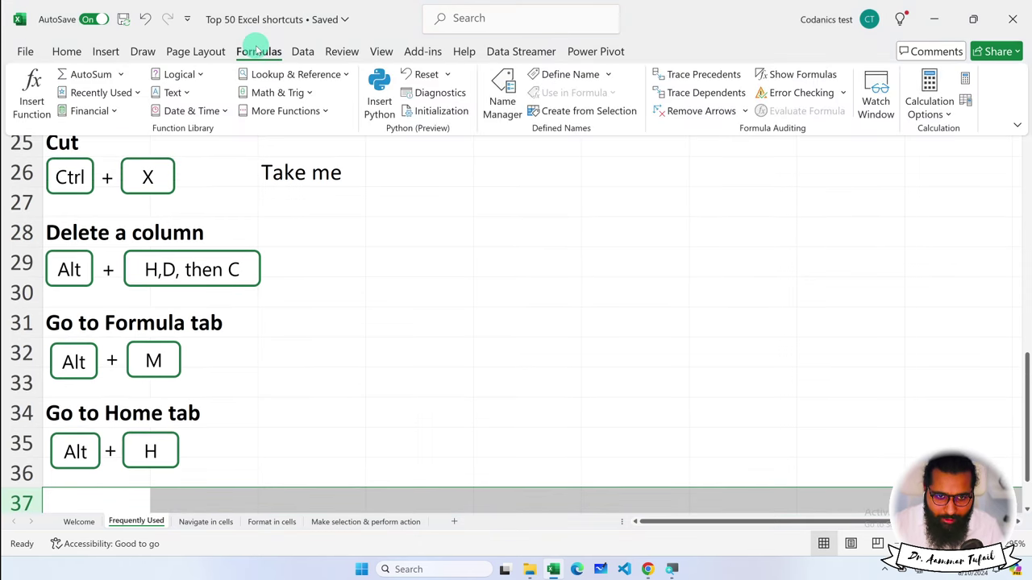
left_click(67, 51)
left_click(355, 315)
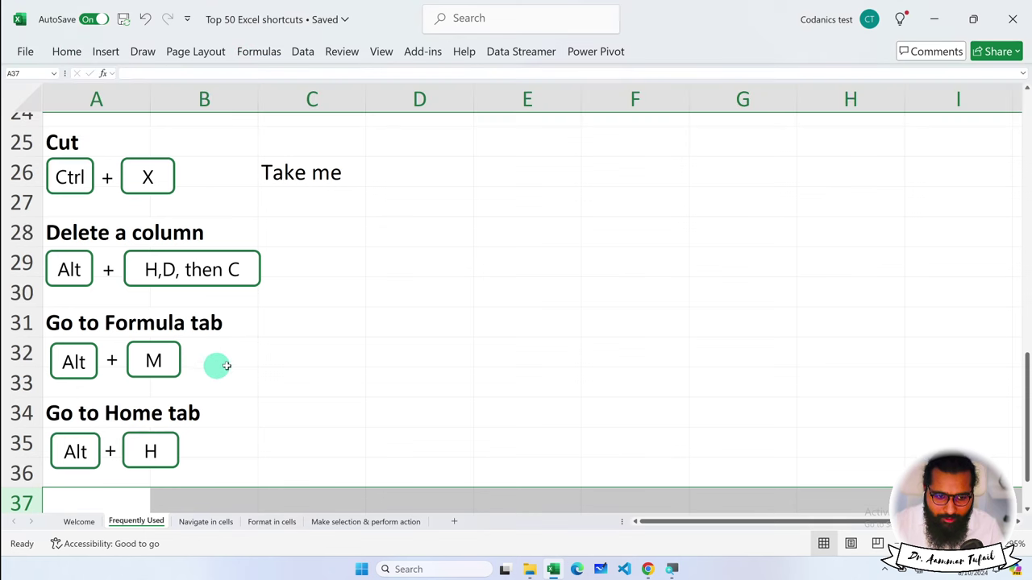
Step: Show the Formulas tab with Alt, M and Home with Alt+H, escaping each, then select C33
key("alt")
key("m")
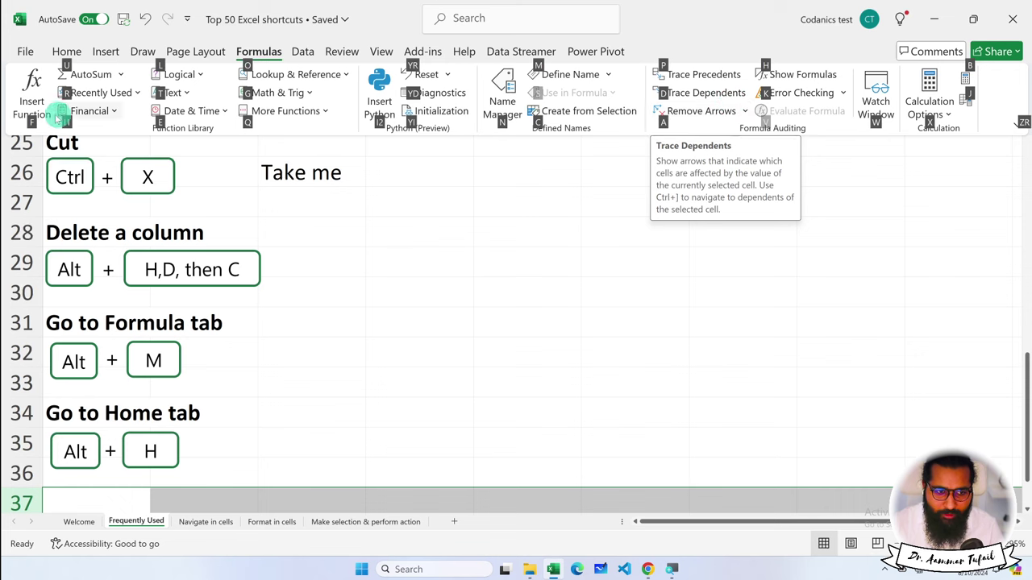
key("Escape")
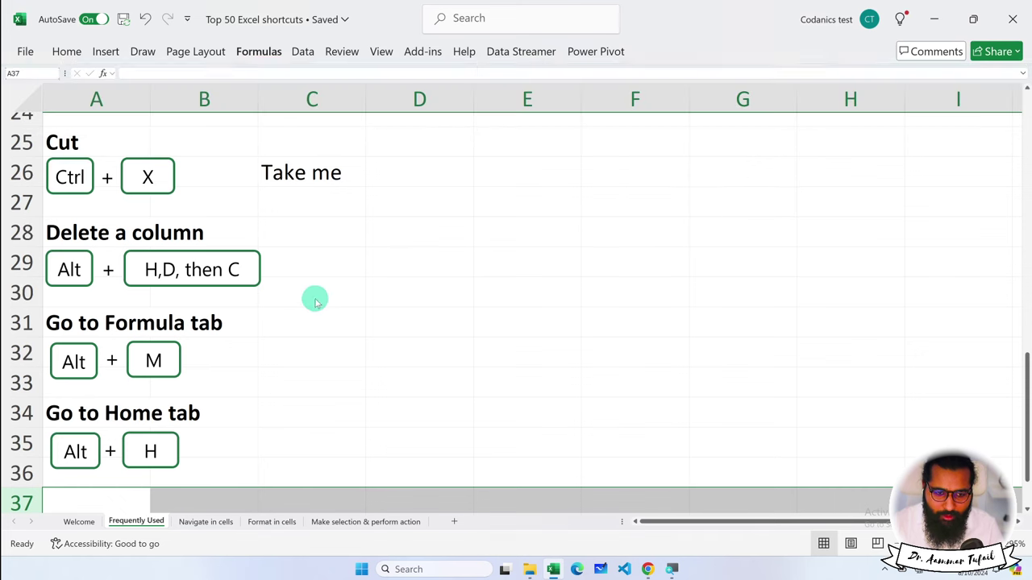
key("alt+h")
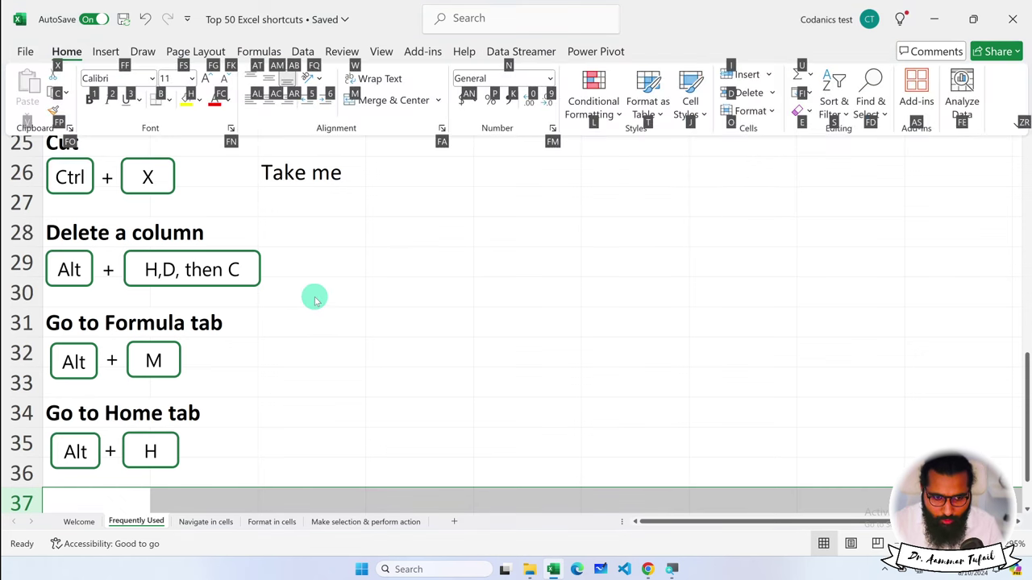
key("Escape")
left_click(317, 375)
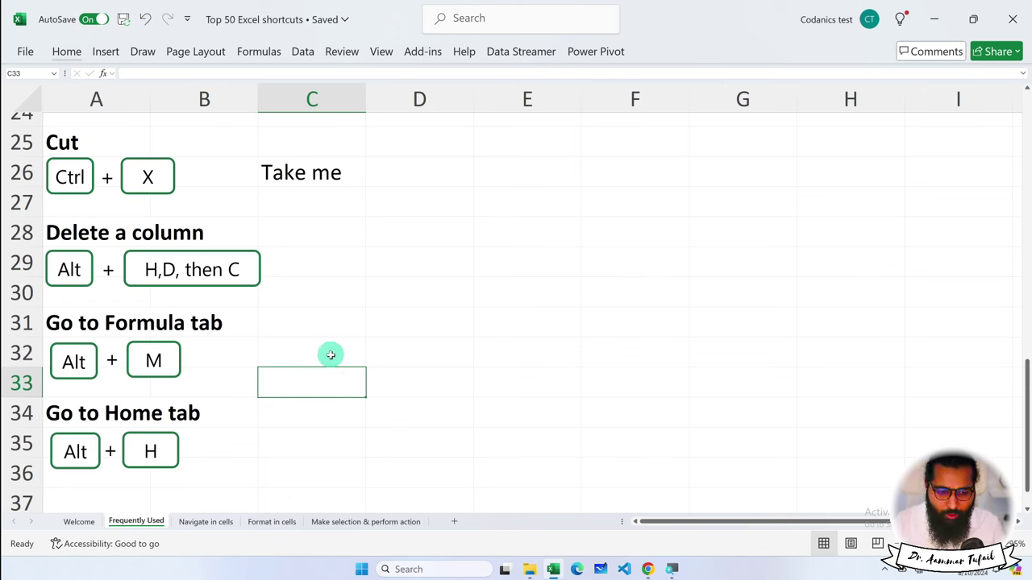
Step: Switch to the Navigate in cells sheet and select Test 1 in cell B5
left_click(205, 522)
scroll(152, 288, "up", 6)
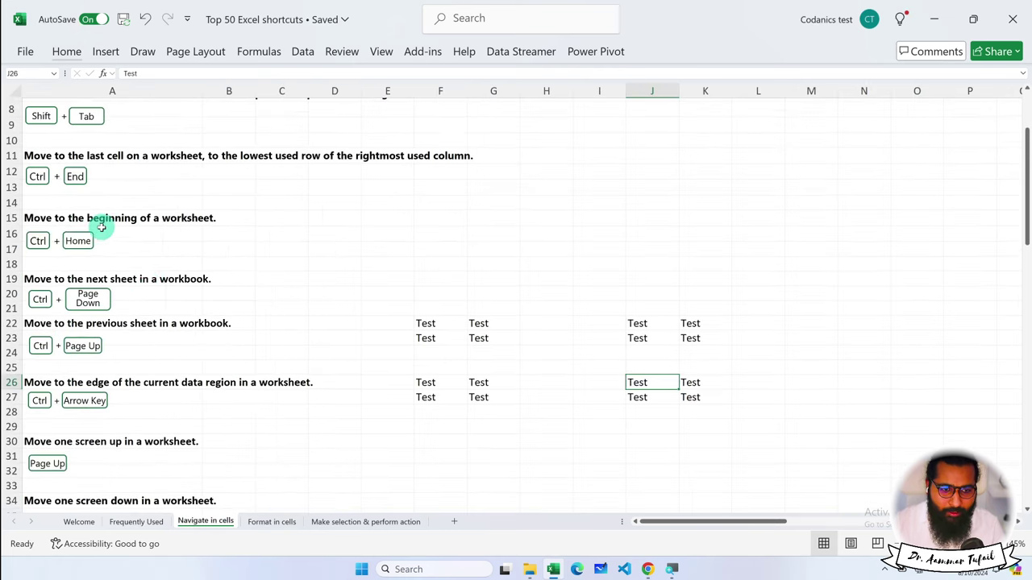
scroll(101, 226, "up", 3)
scroll(102, 221, "down", 1)
scroll(102, 221, "up", 1, "ctrl")
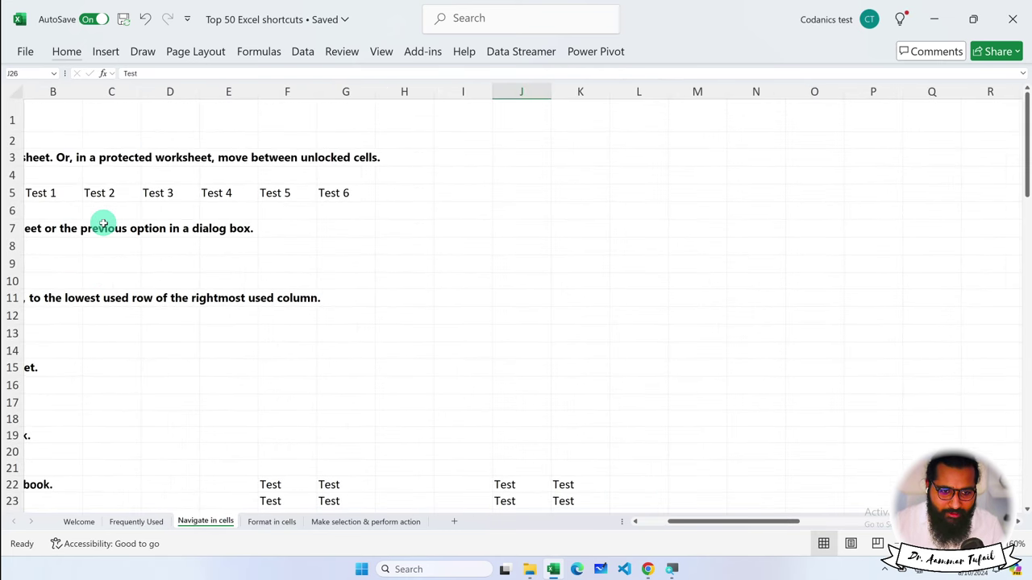
scroll(105, 219, "down", 2)
scroll(104, 210, "up", 2)
scroll(102, 196, "up", 3)
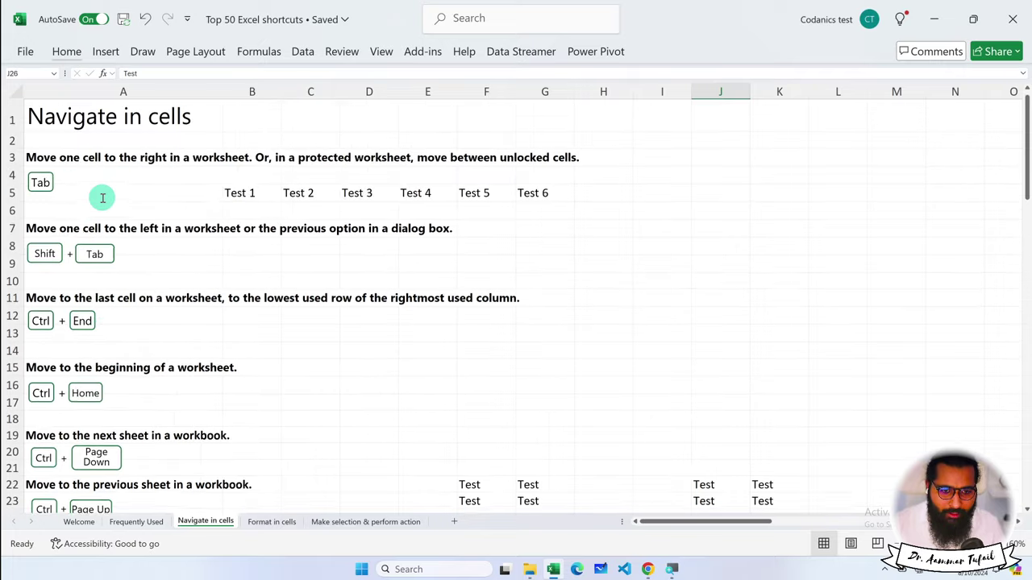
left_click(41, 180)
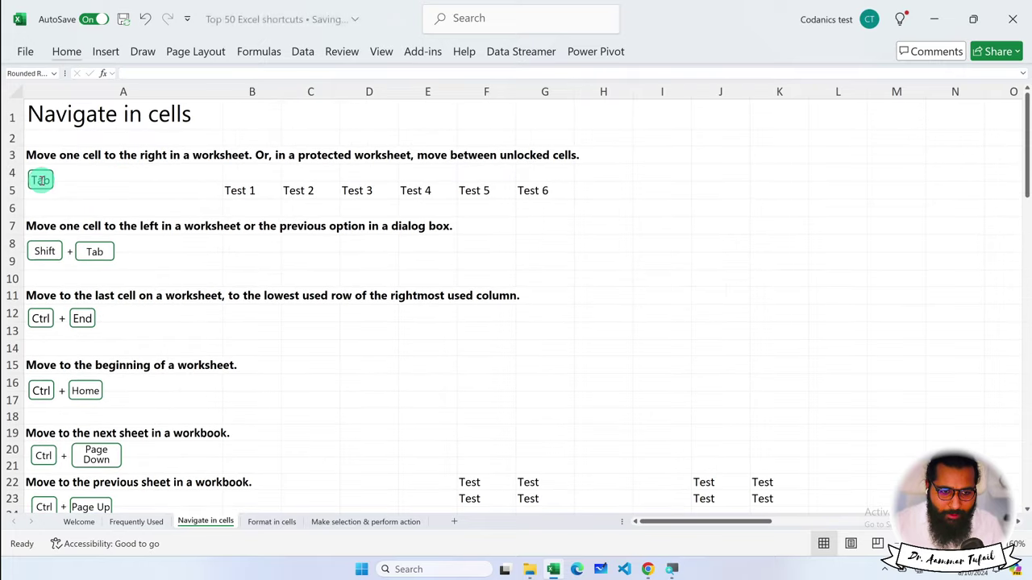
left_click(237, 195)
Step: Move right along row 5 with Tab, repeatedly returning to Test 1 in B5
key("Tab")
key("Tab")
key("Tab")
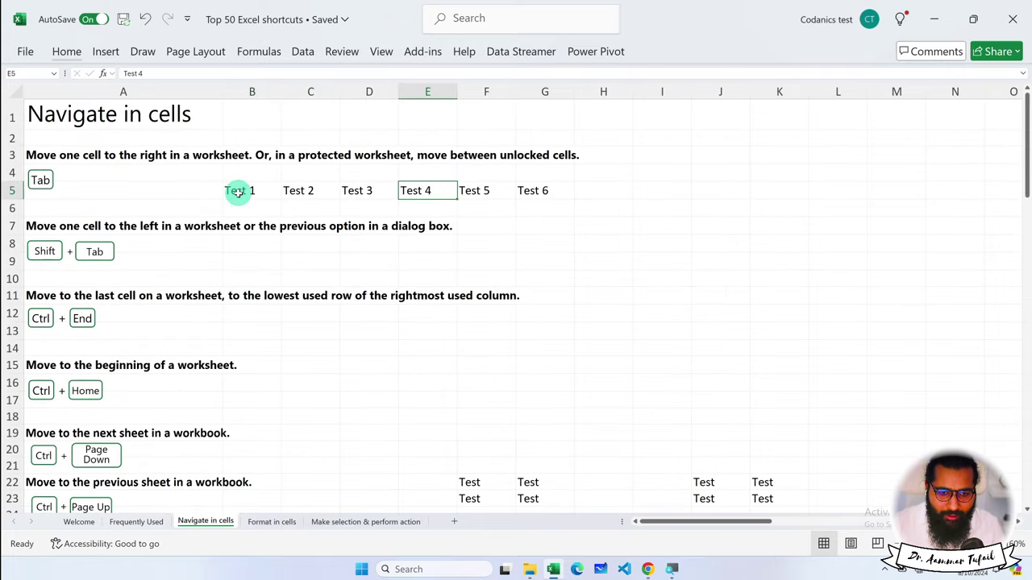
key("Tab")
key("Tab")
left_click(256, 193)
scroll(247, 194, "up", 1, "ctrl")
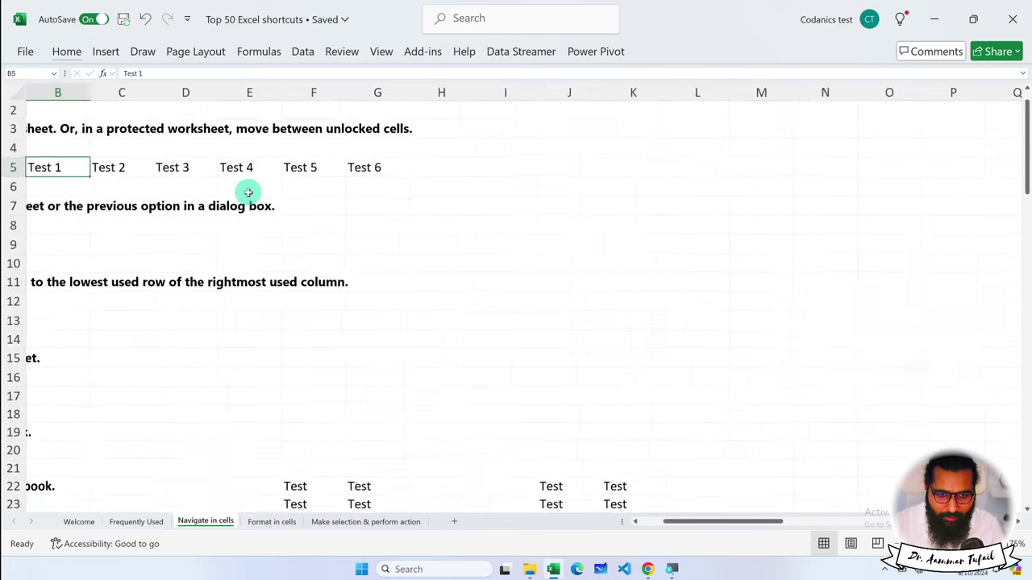
scroll(246, 191, "up", 1, "ctrl")
scroll(248, 192, "up", 1, "ctrl")
scroll(248, 192, "up", 1)
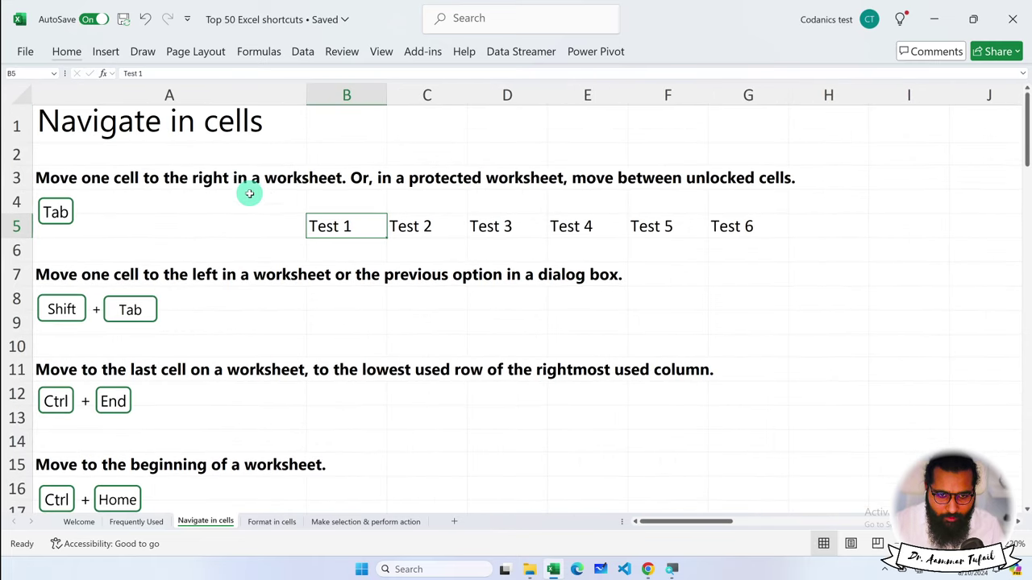
key("Tab")
key("Tab")
key("Tab")
key("Tab")
left_click(334, 237)
key("Tab")
key("Tab")
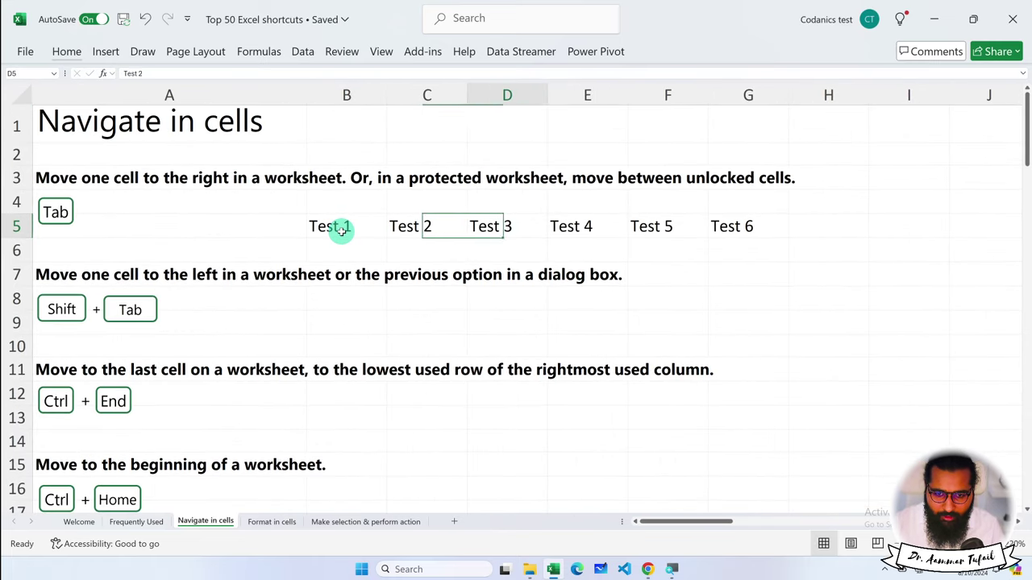
key("Tab")
key("Tab")
left_click(342, 230)
key("Tab")
key("Tab")
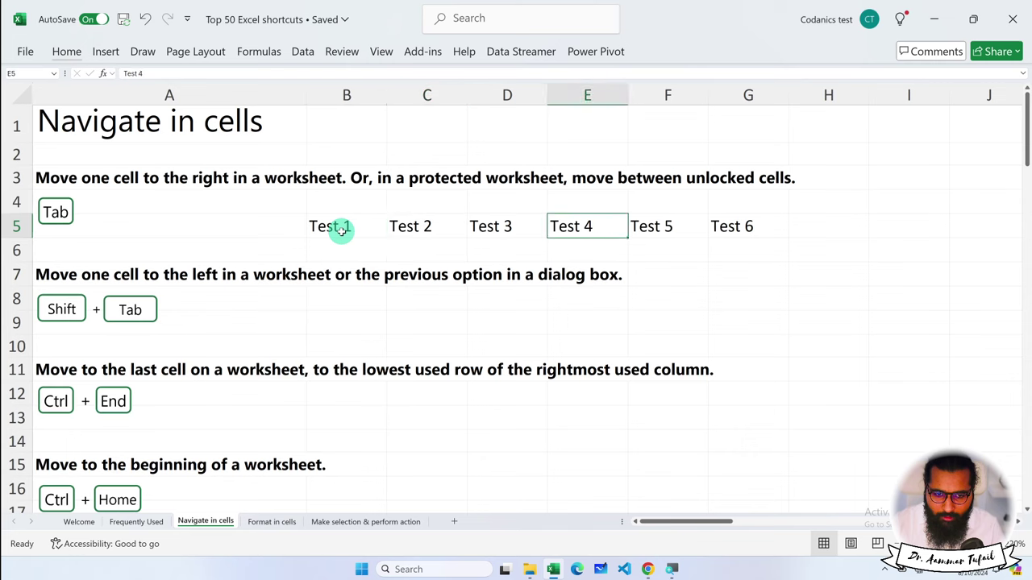
left_click(342, 230)
key("Tab")
key("Tab")
key("Tab")
key("Tab")
scroll(342, 230, "down", 1)
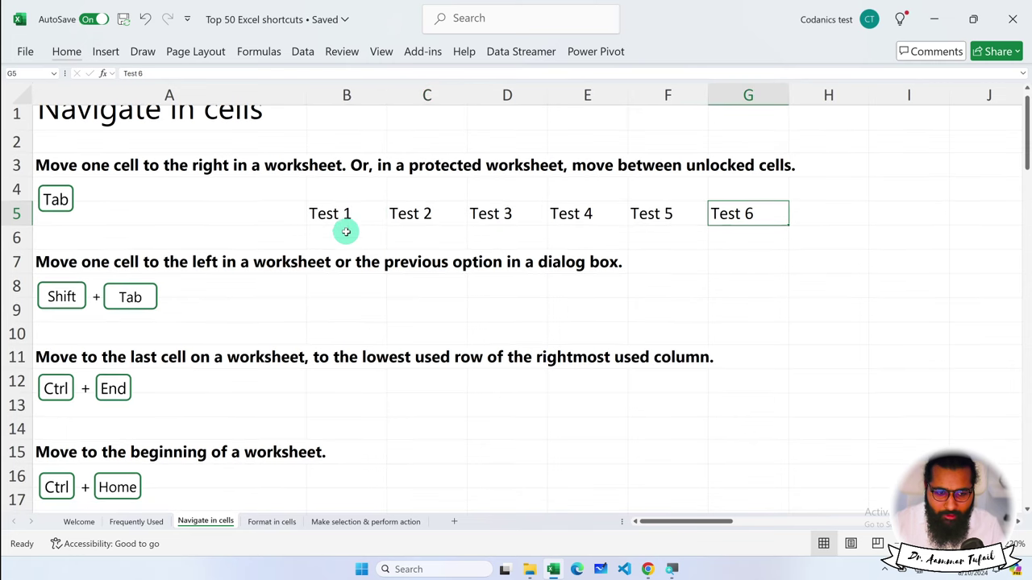
left_click(327, 222)
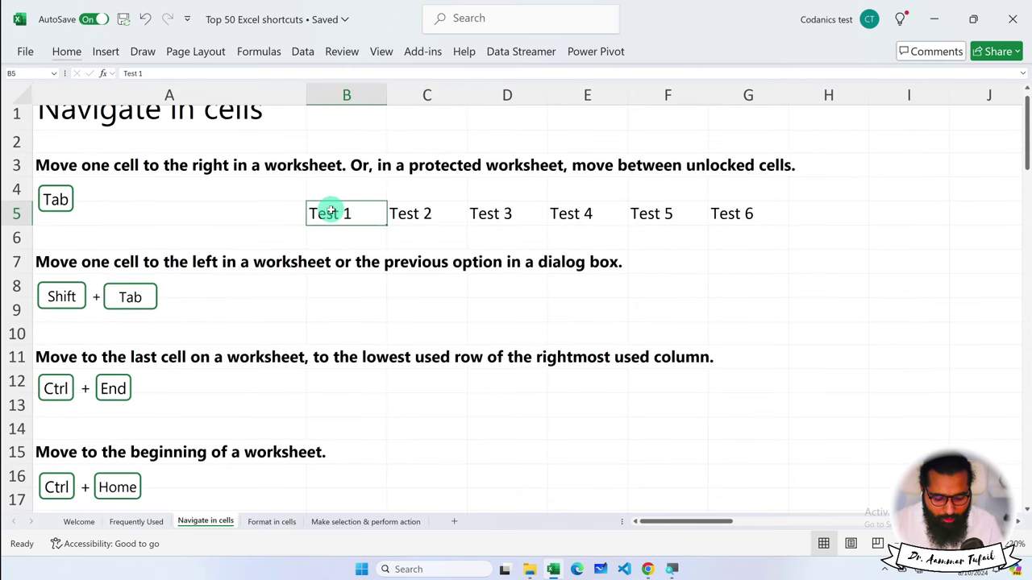
Step: From Test 6 in G5, alternate Shift+Tab and Tab along row 5, ending back at Test 1
key("shift+Tab")
left_click(779, 215)
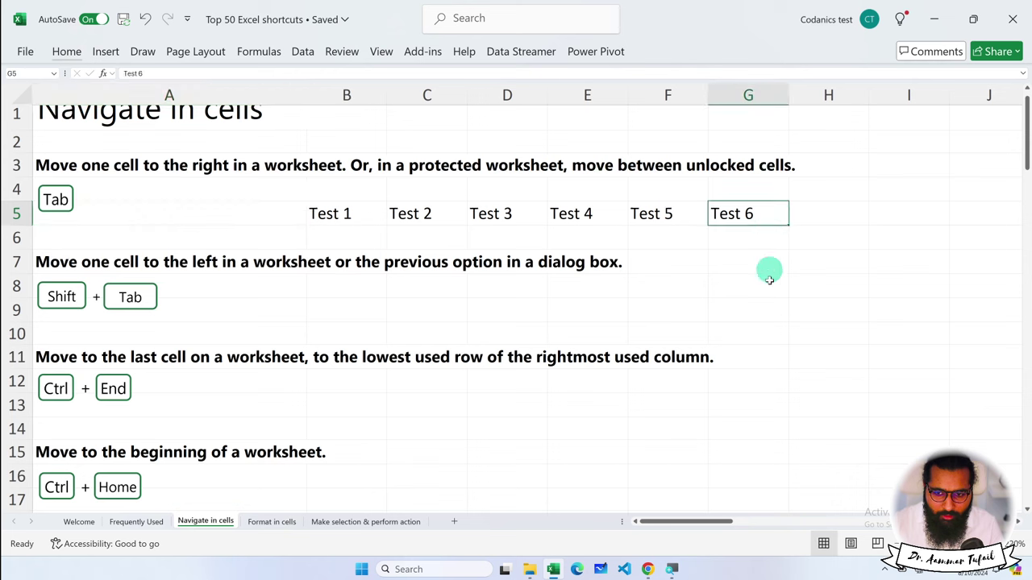
key("shift+Tab")
key("shift+Tab")
key("shift+Tab")
key("shift+Tab")
key("shift+Tab")
key("Tab")
key("Tab")
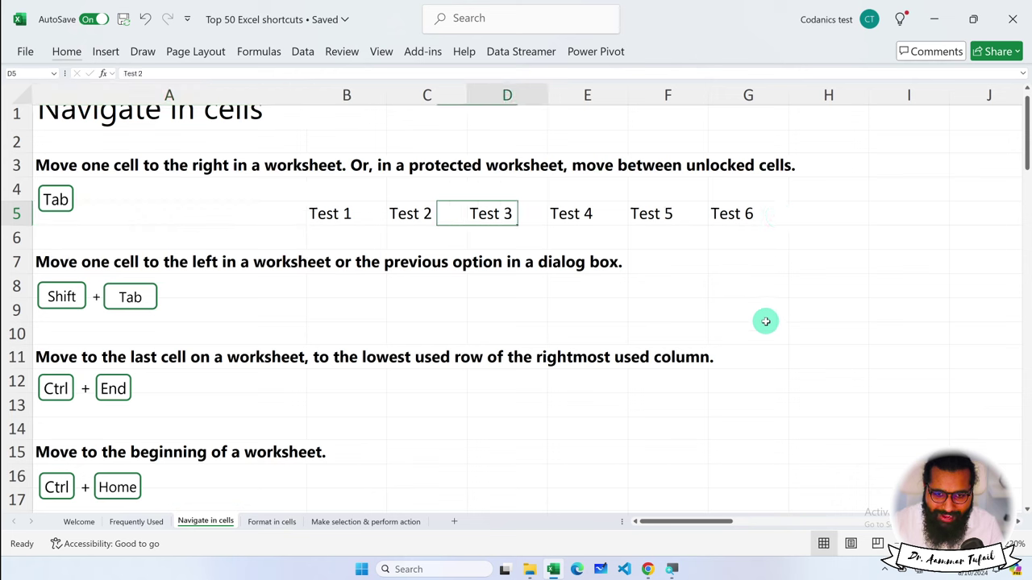
key("Tab")
key("Tab")
key("Tab")
key("shift+Tab")
key("shift+Tab")
key("shift+Tab")
key("shift+Tab")
key("Tab")
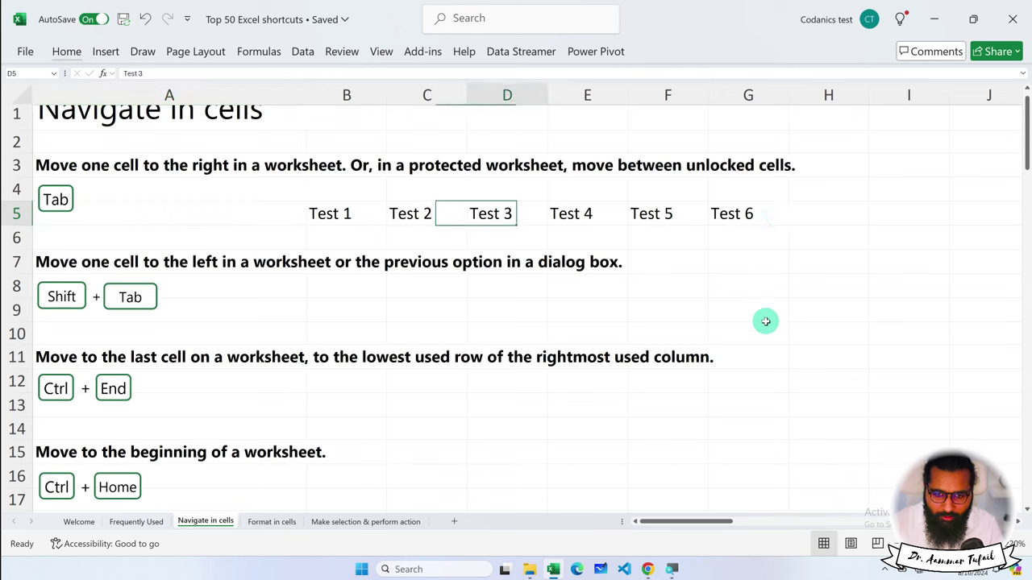
key("Tab")
key("Tab")
key("Tab")
key("Tab")
key("shift+Tab")
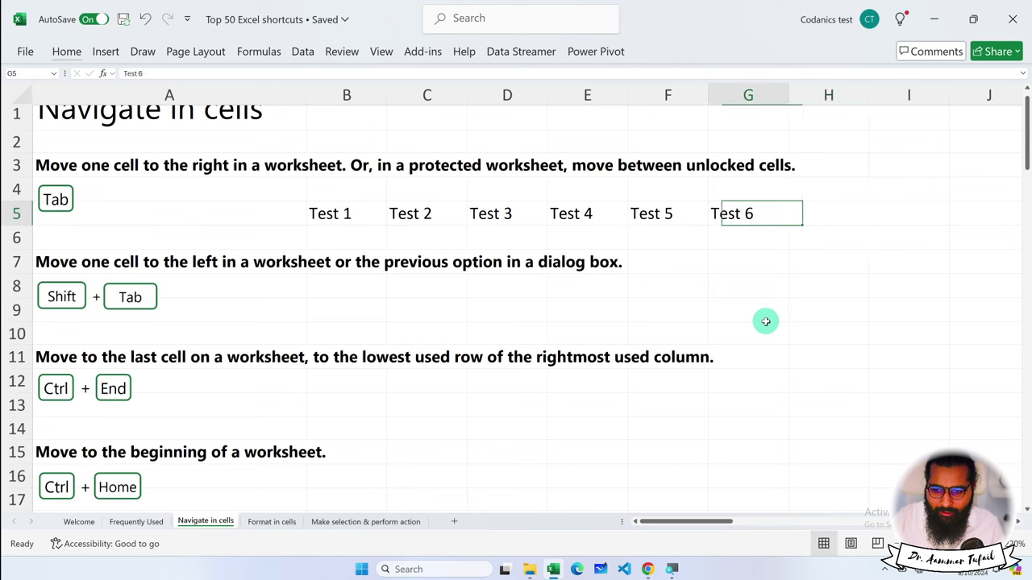
key("shift+Tab")
key("shift+Tab")
key("shift+Tab")
key("Tab")
key("Tab")
key("Tab")
key("Tab")
key("shift+Tab")
key("shift+Tab")
key("shift+Tab")
key("Tab")
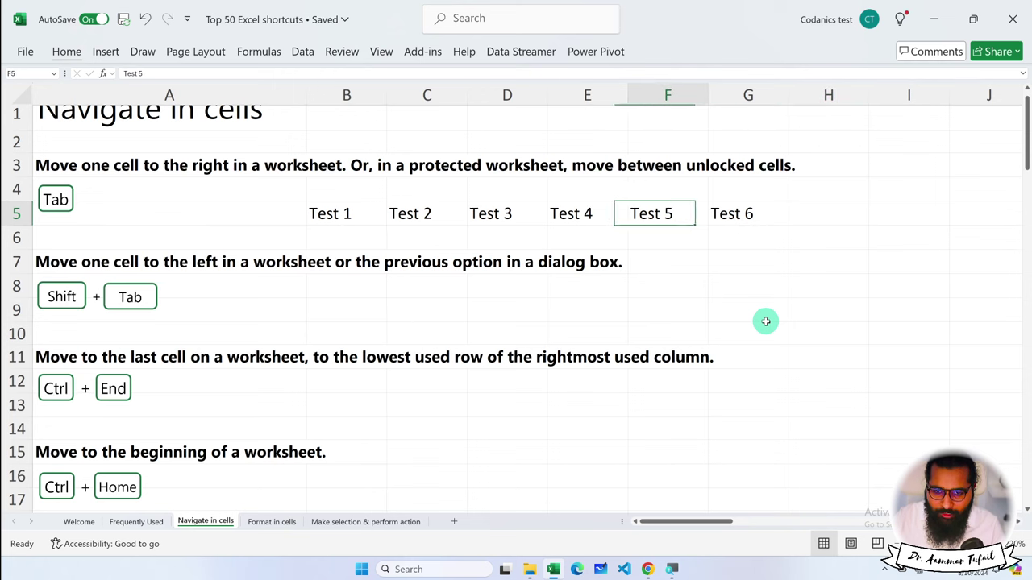
key("shift+Tab")
key("shift+Tab")
key("shift+Tab")
key("shift+Tab")
key("Tab")
key("Tab")
key("Tab")
key("Tab")
key("Tab")
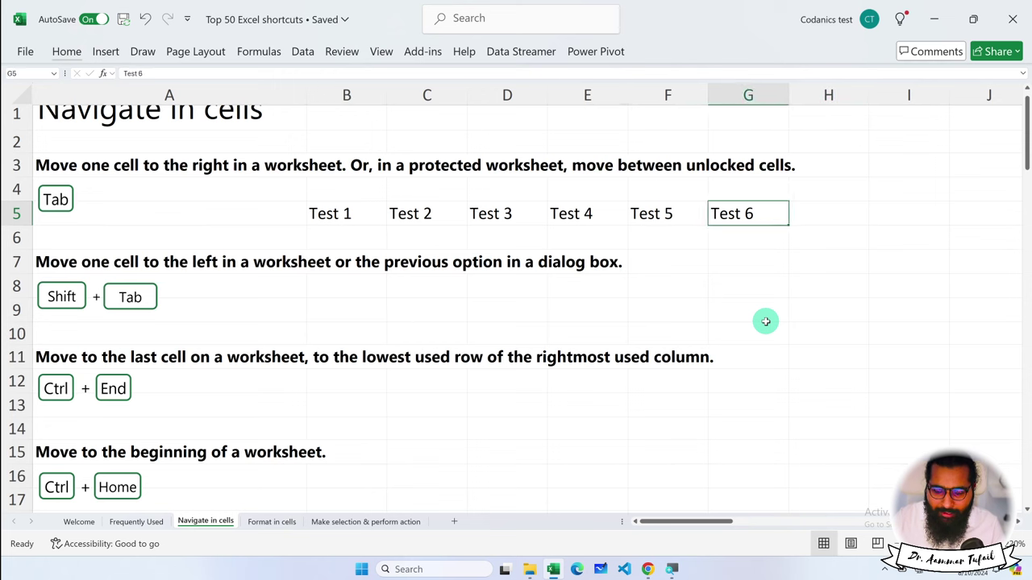
key("shift+Tab")
key("shift+Tab")
key("shift+Tab")
key("Tab")
key("Tab")
key("Tab")
key("Tab")
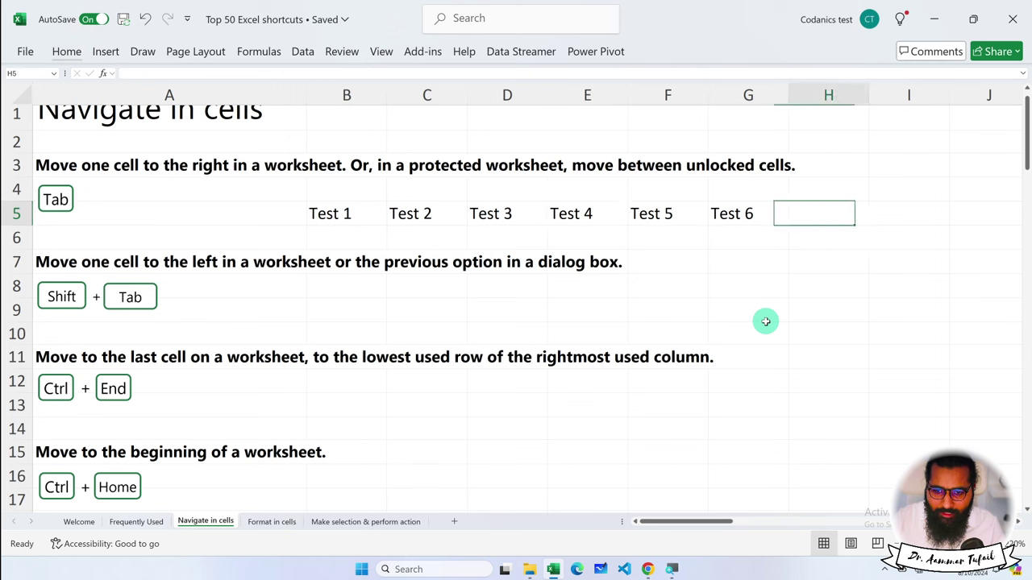
key("shift+Tab")
key("shift+Tab")
key("shift+Tab")
key("Tab")
key("Tab")
key("Tab")
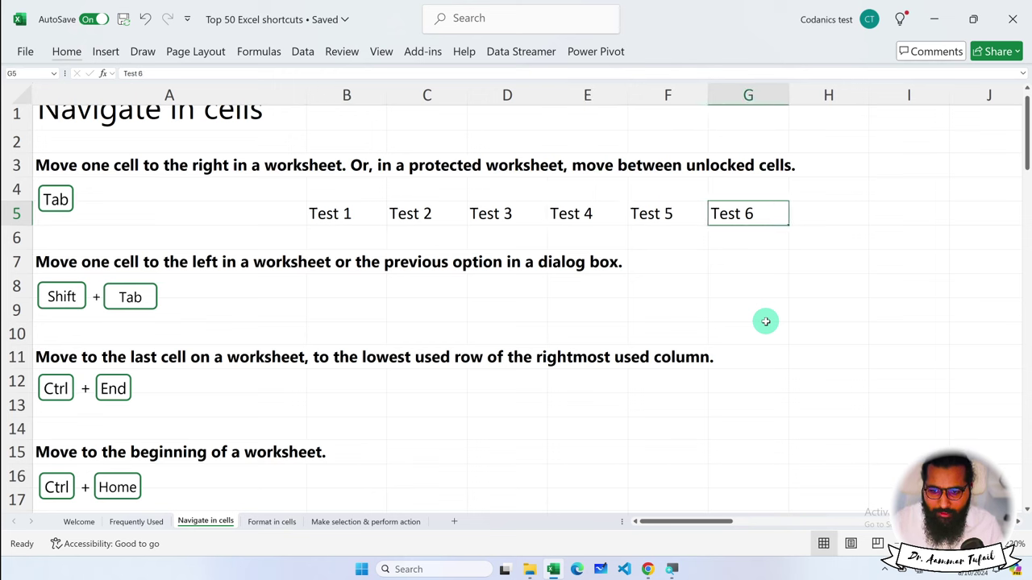
key("shift+Tab")
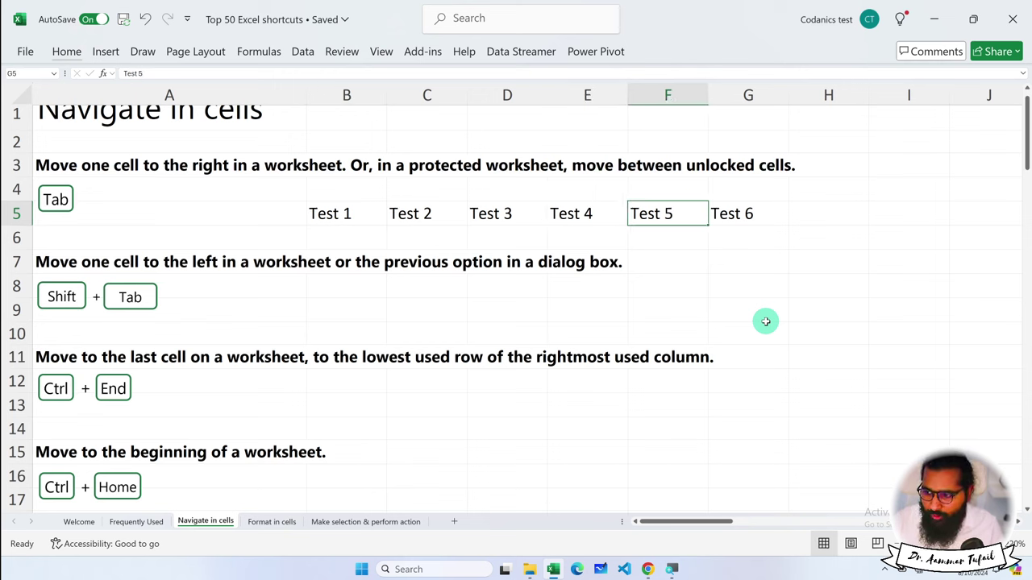
key("shift+Tab")
key("shift+Tab")
key("shift+Tab")
key("shift+Tab")
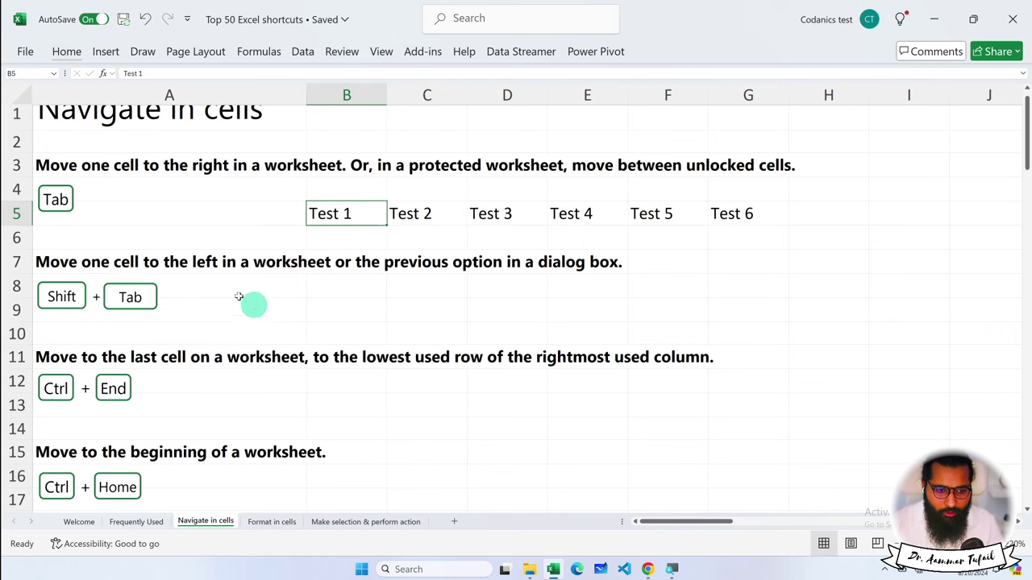
Step: Toggle between the last used cell AQ93 and A1 with Ctrl+End and Ctrl+Home
scroll(197, 276, "down", 1)
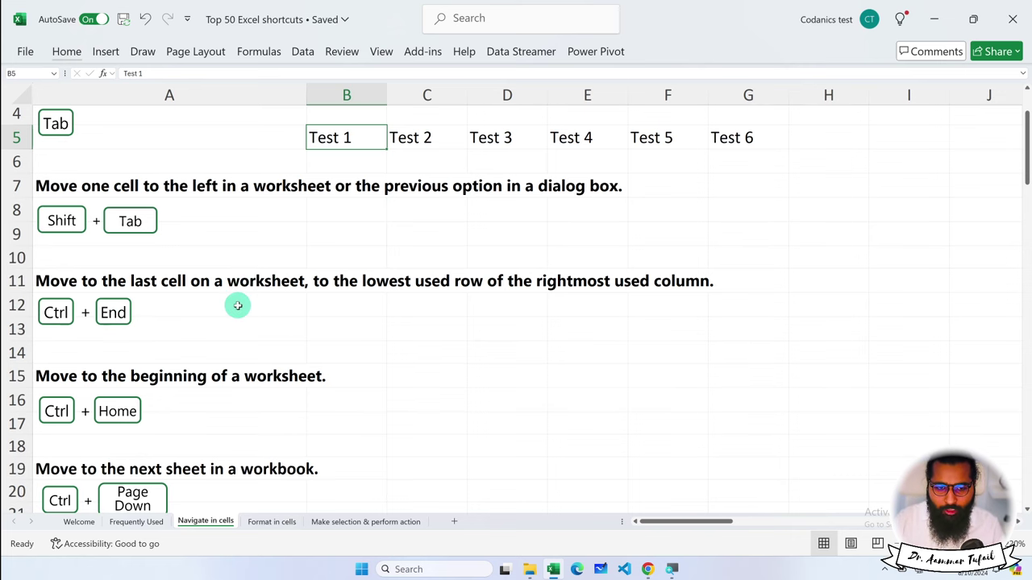
key("ctrl+End")
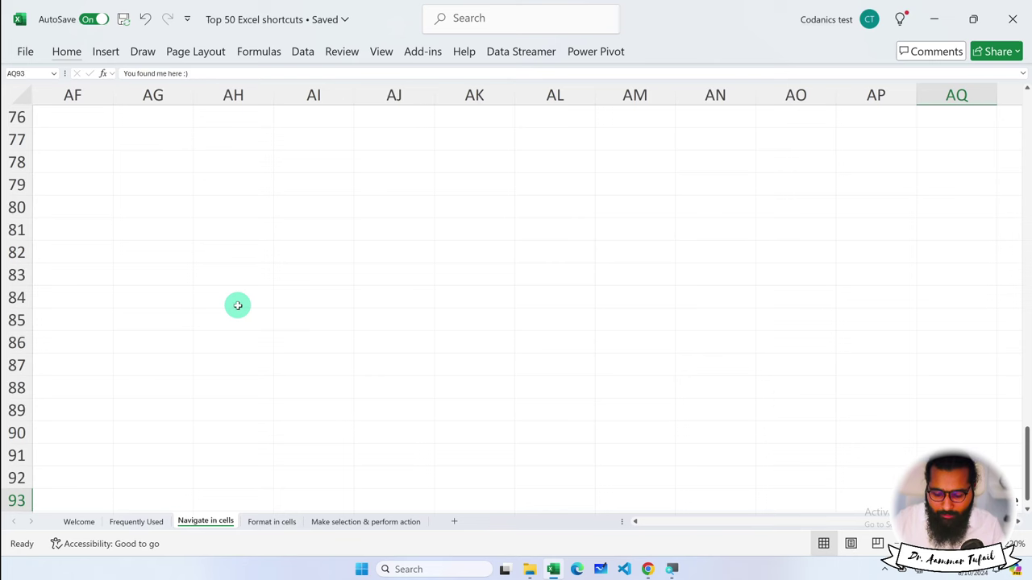
key("ctrl+Home")
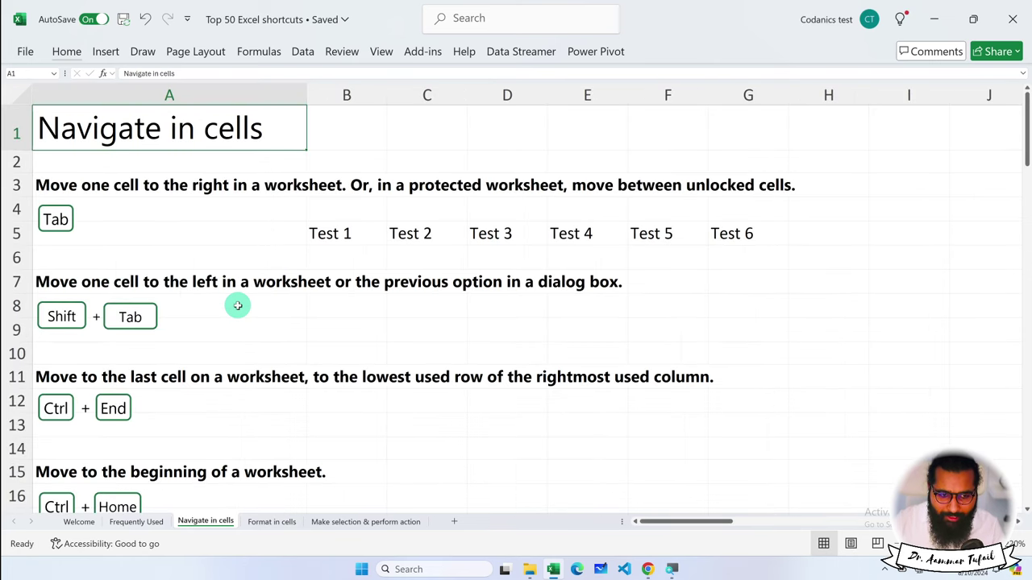
key("ctrl+End")
key("ctrl+Home")
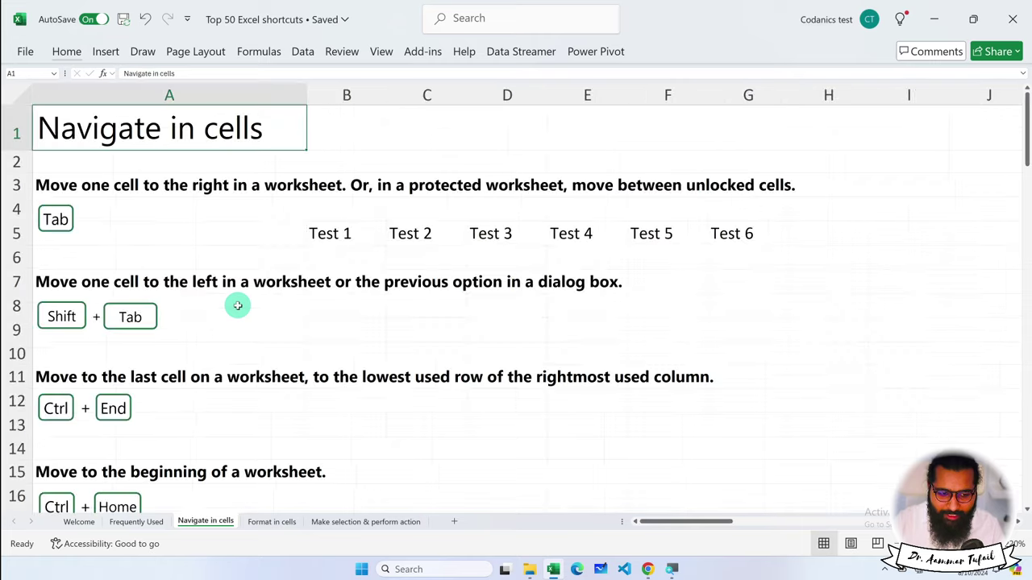
key("ctrl+End")
Step: Look around the 'You found me here :)' cell near AQ93, then return to A1 with Ctrl+Home
scroll(341, 443, "right", 2)
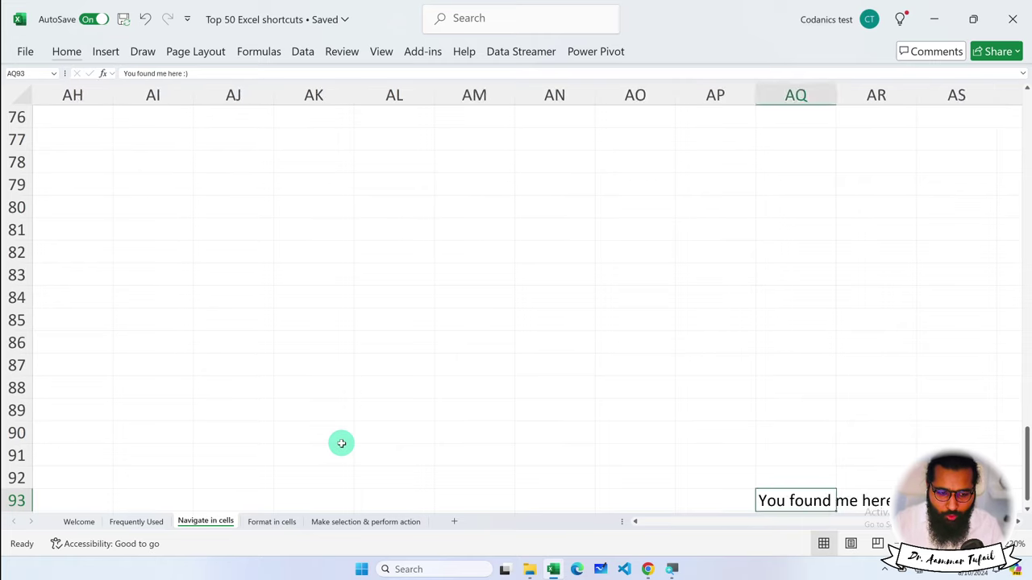
scroll(341, 442, "left", 3)
scroll(341, 442, "right", 6)
scroll(341, 443, "right", 1)
scroll(380, 442, "down", 2)
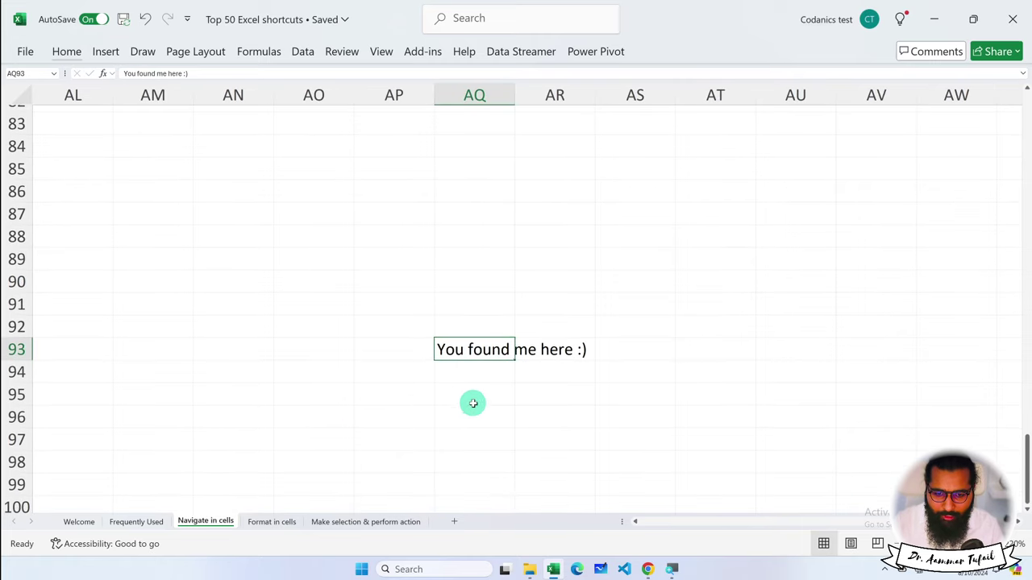
scroll(459, 412, "up", 1)
scroll(458, 412, "up", 20)
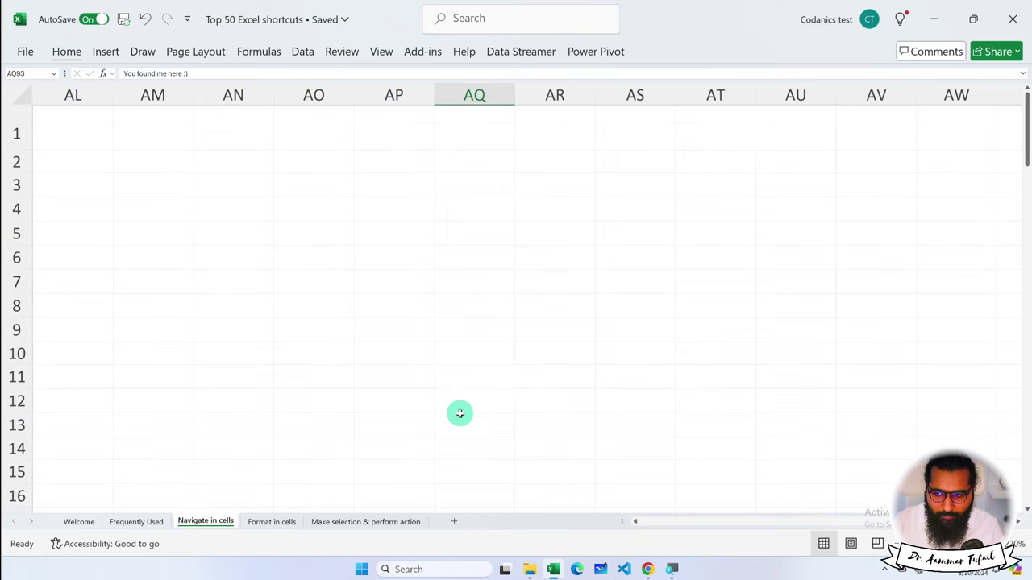
scroll(456, 406, "left", 11)
scroll(456, 405, "right", 2)
scroll(456, 405, "down", 20)
scroll(457, 406, "right", 2)
scroll(456, 406, "right", 3)
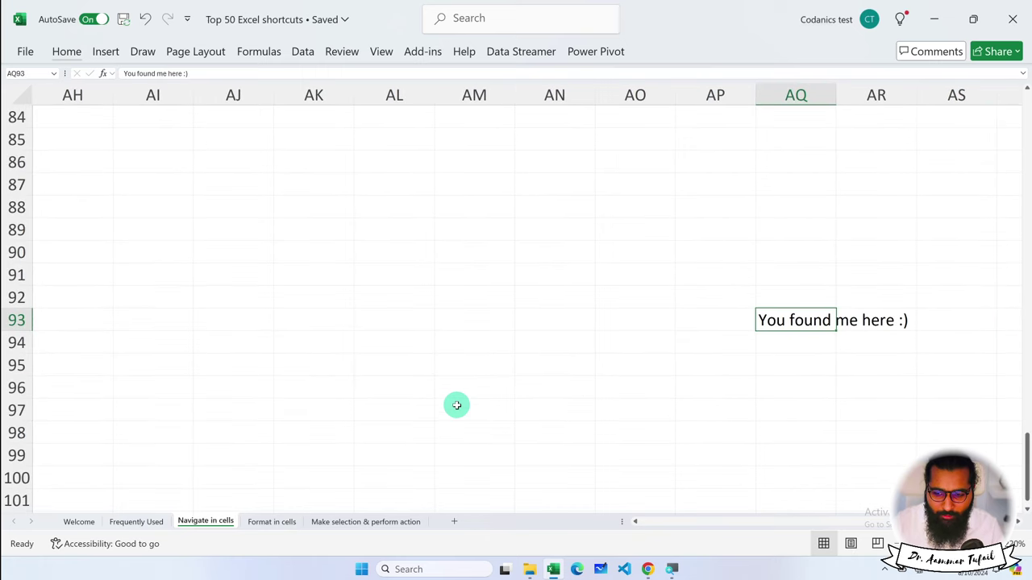
scroll(456, 406, "up", 20)
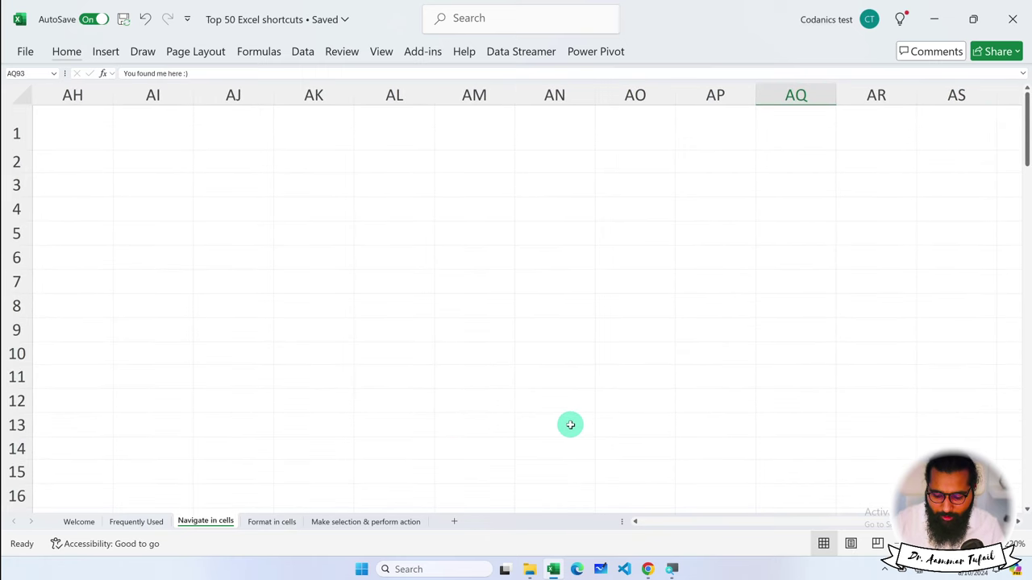
key("ctrl+Home")
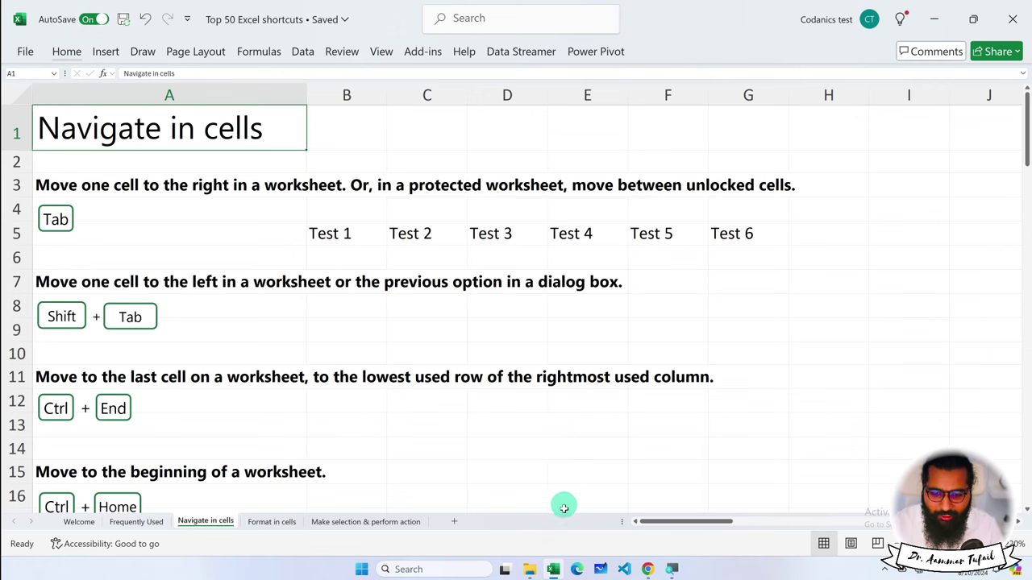
Step: Switch to Sample - Superstore, open the Orders sheet, and Ctrl+End from D1 to U9995
right_click(553, 569)
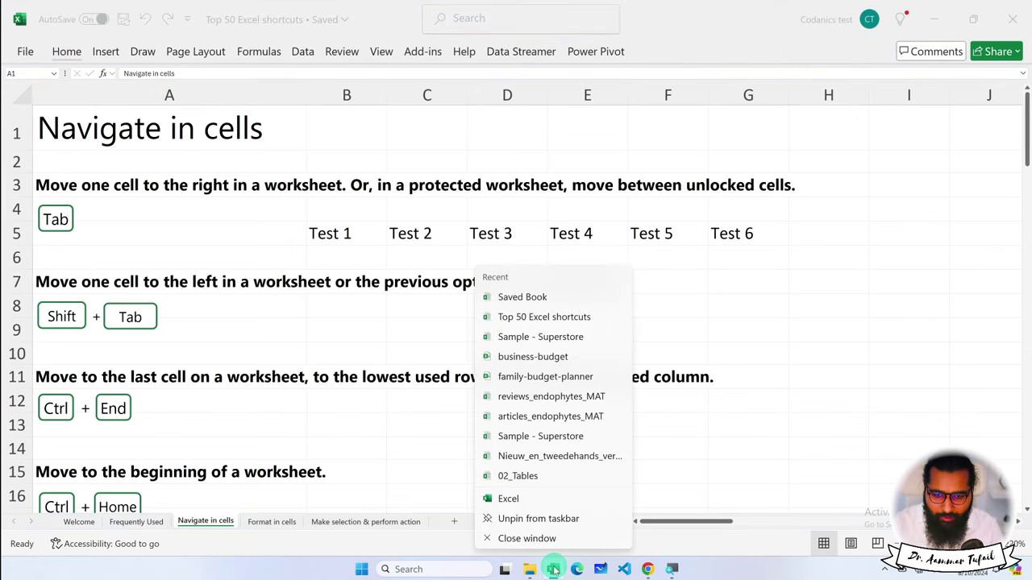
key("Escape")
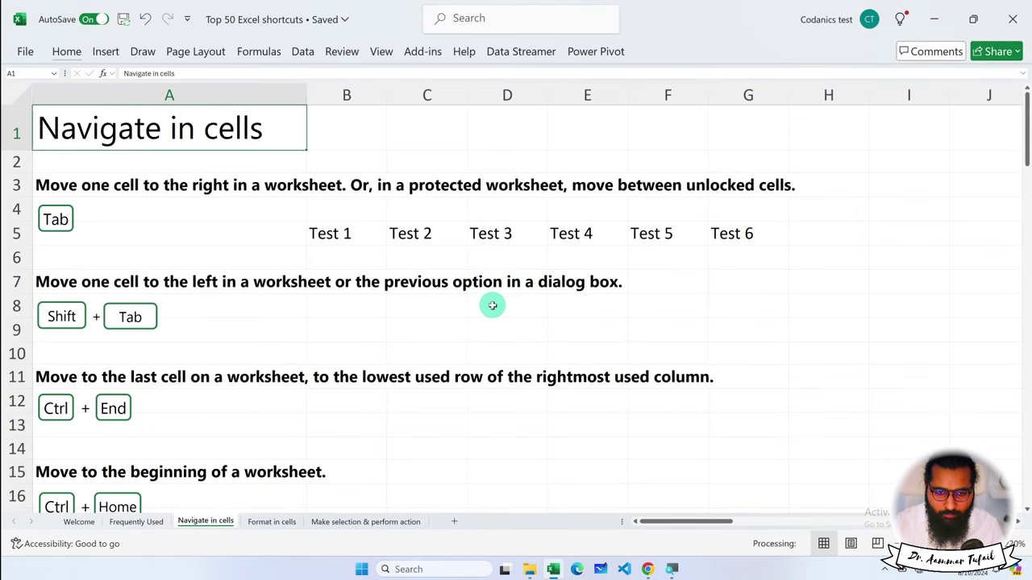
key("alt+Tab")
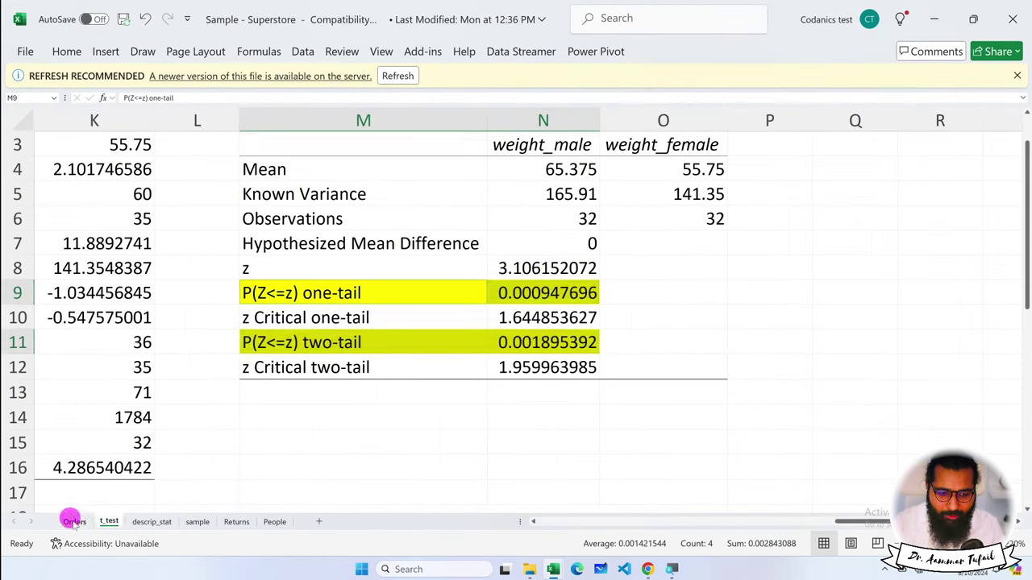
left_click(74, 521)
left_click(53, 127)
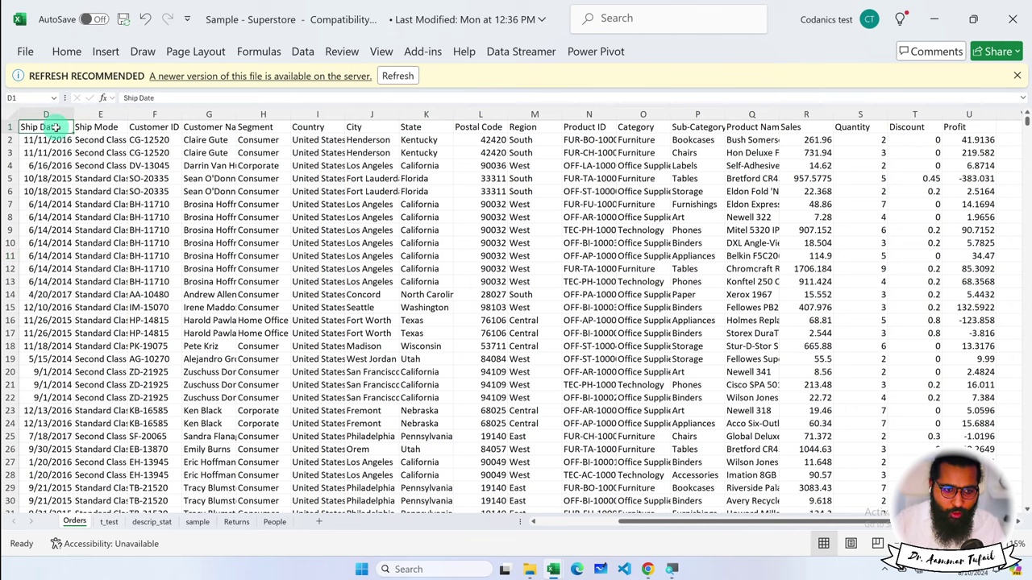
key("ctrl+End")
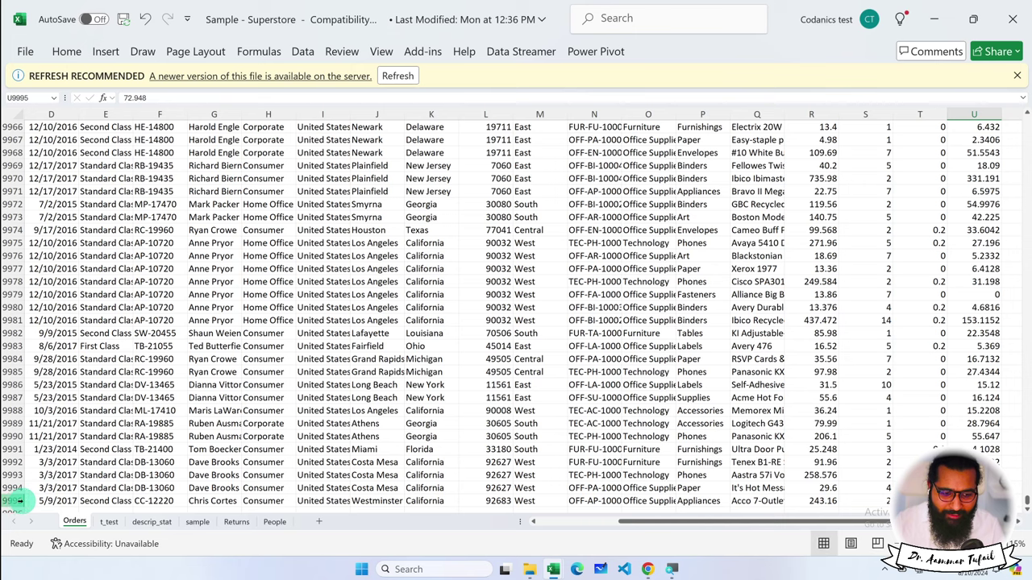
Step: Browse the last Orders rows around D9995 and O9991, then jump to the top-left with Ctrl+Home
left_click(46, 501)
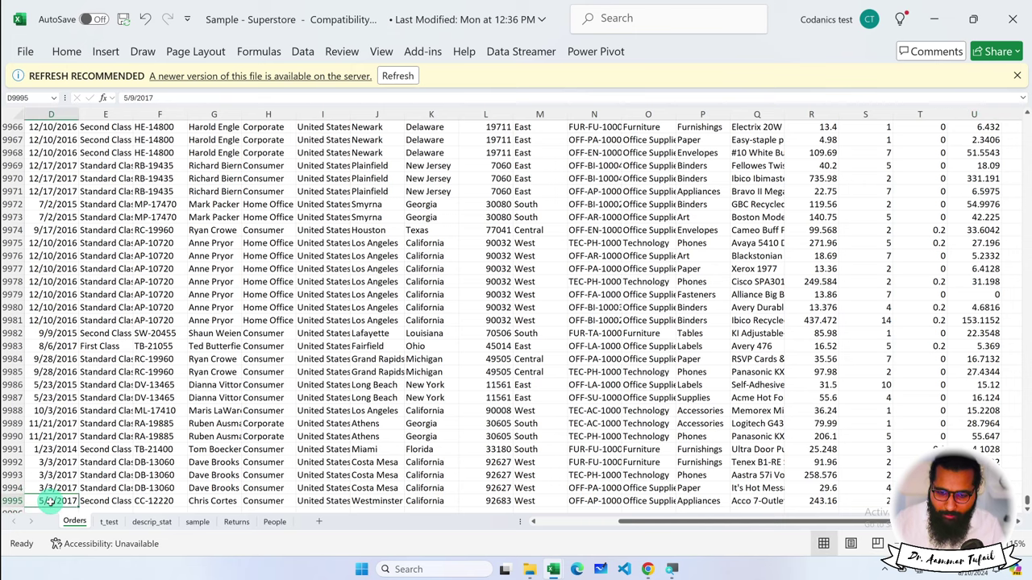
scroll(604, 433, "right", 5)
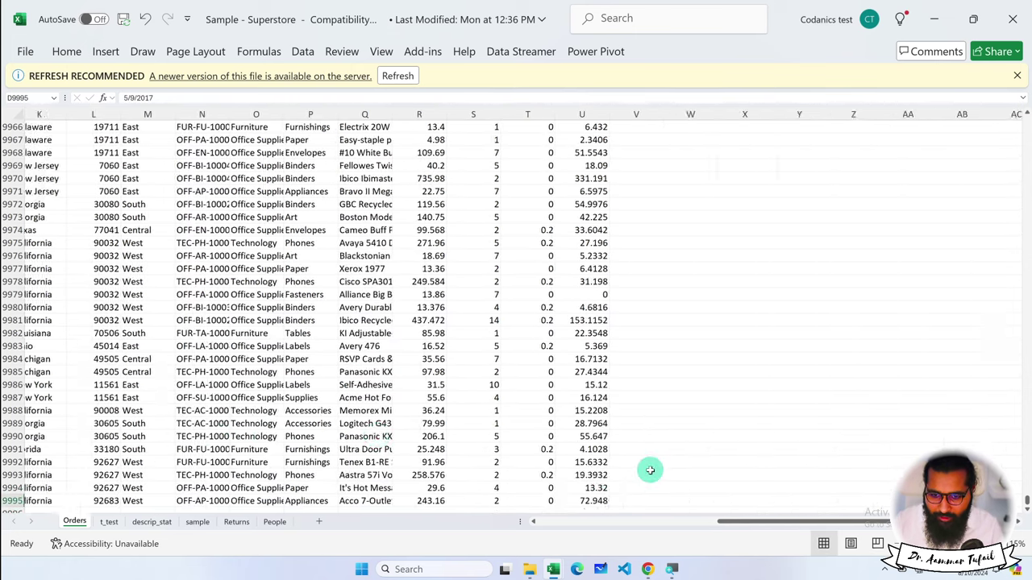
scroll(529, 456, "right", 8)
scroll(530, 451, "left", 10)
scroll(528, 450, "left", 2)
left_click(529, 449)
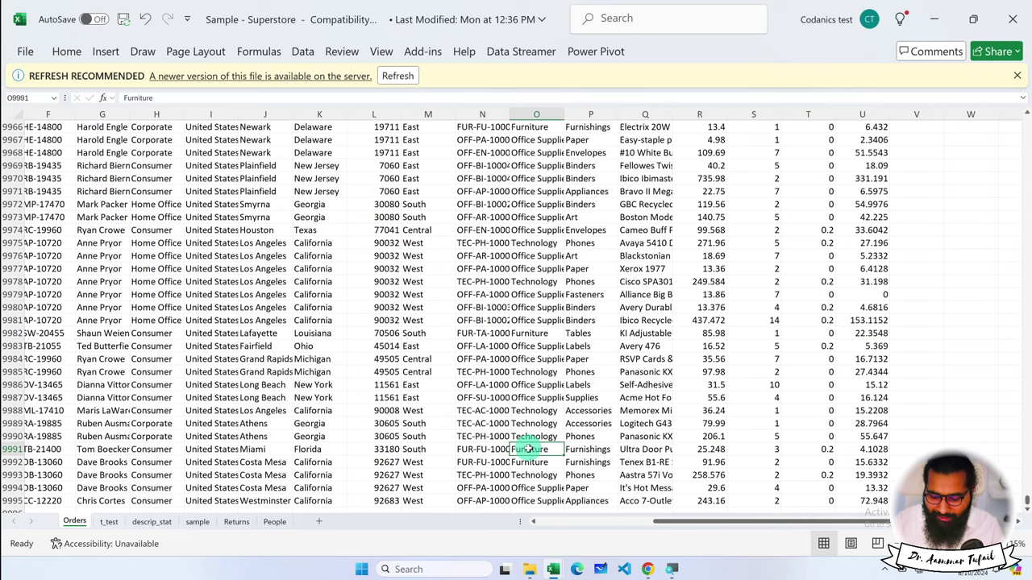
key("ctrl+Home")
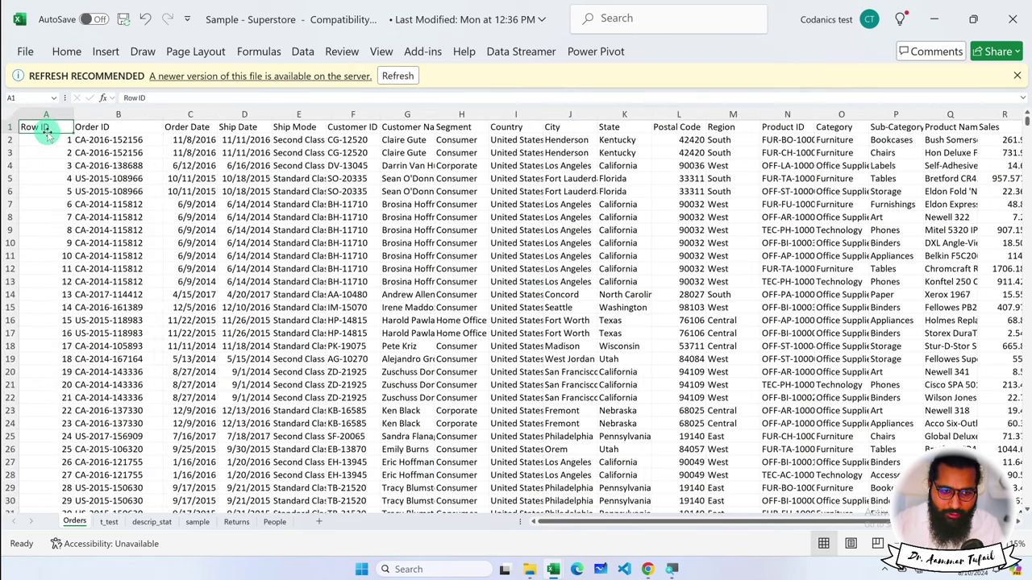
Step: Select A2, the first Row ID, and restore Sample - Superstore to a smaller window with Win+Down
scroll(46, 134, "up", 1, "ctrl")
scroll(47, 135, "up", 1, "ctrl")
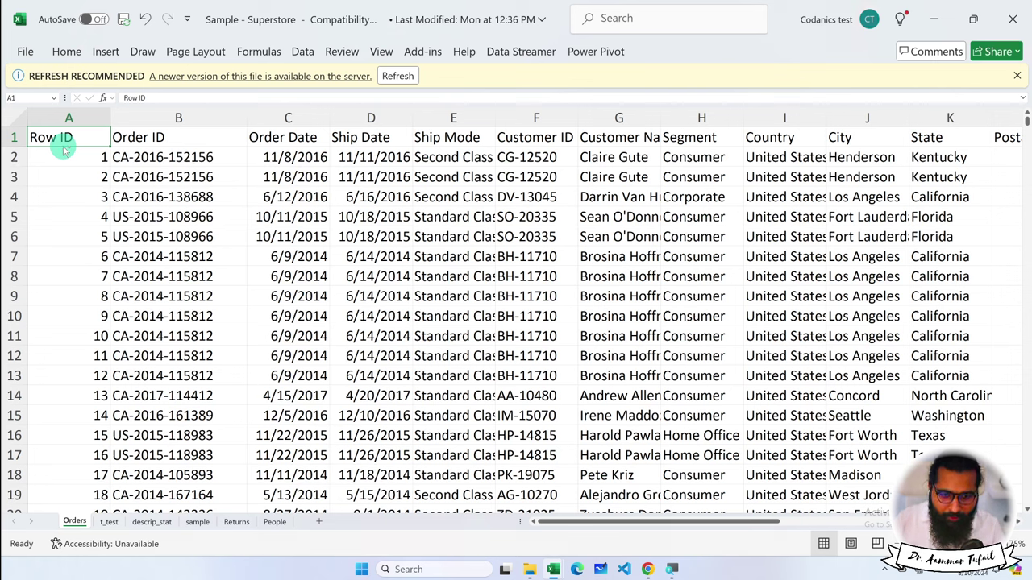
left_click(69, 161)
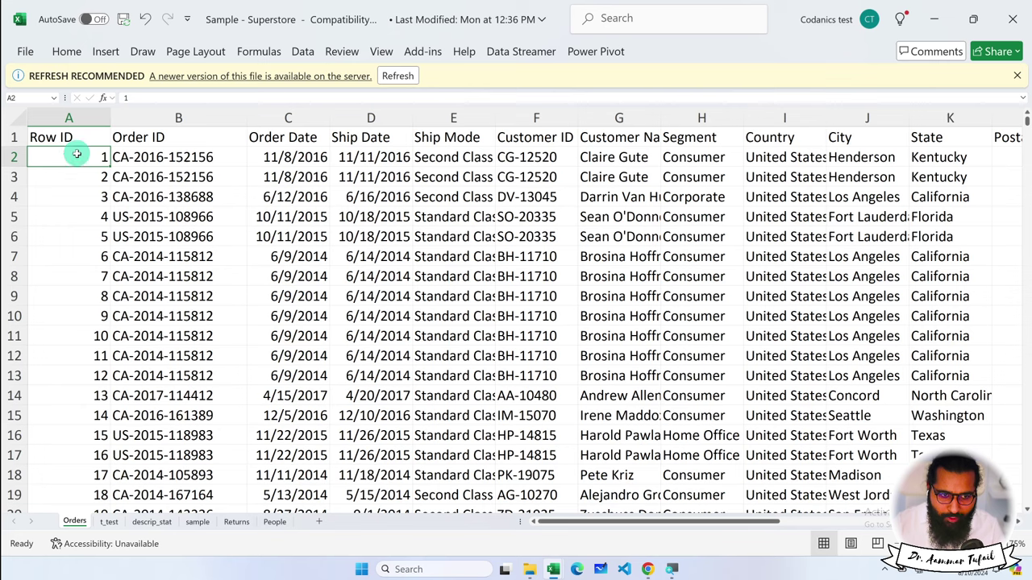
key("super+Down")
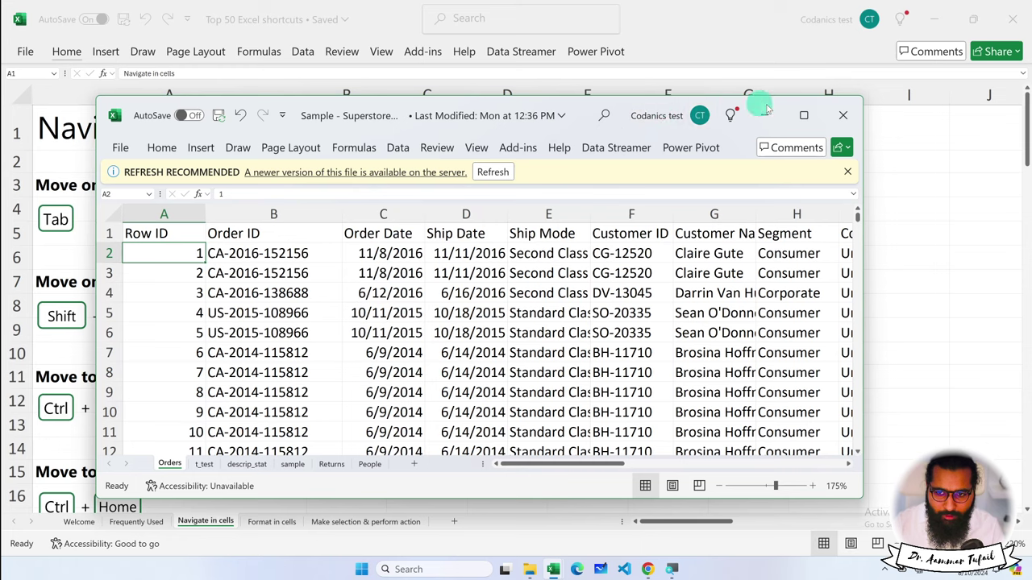
Step: Maximize Sample - Superstore, select B1, then jump to the last used cell and back with Ctrl+End/Ctrl+Home
left_click(803, 113)
left_click(113, 157)
left_click(153, 137)
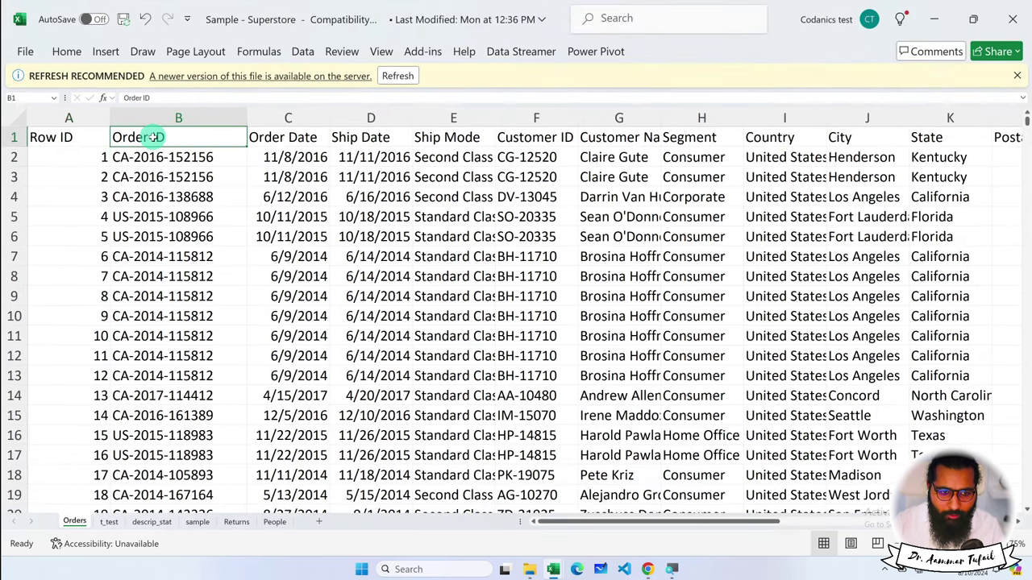
key("ctrl+End")
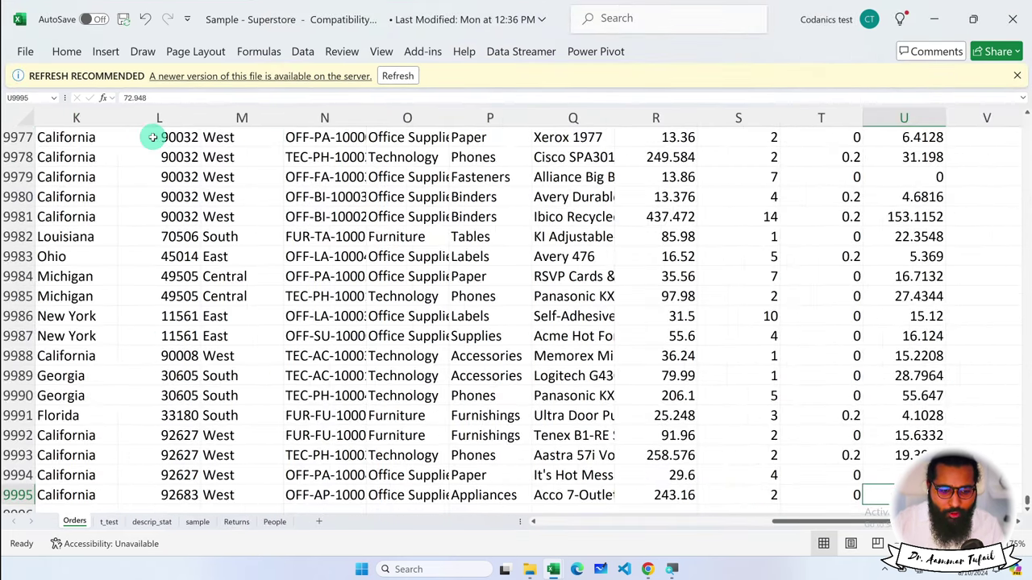
key("ctrl+Home")
Step: Select column A down to the last data row with Ctrl+Shift+Down, dismissing the quick analysis suggestions
key("ctrl+shift+Down")
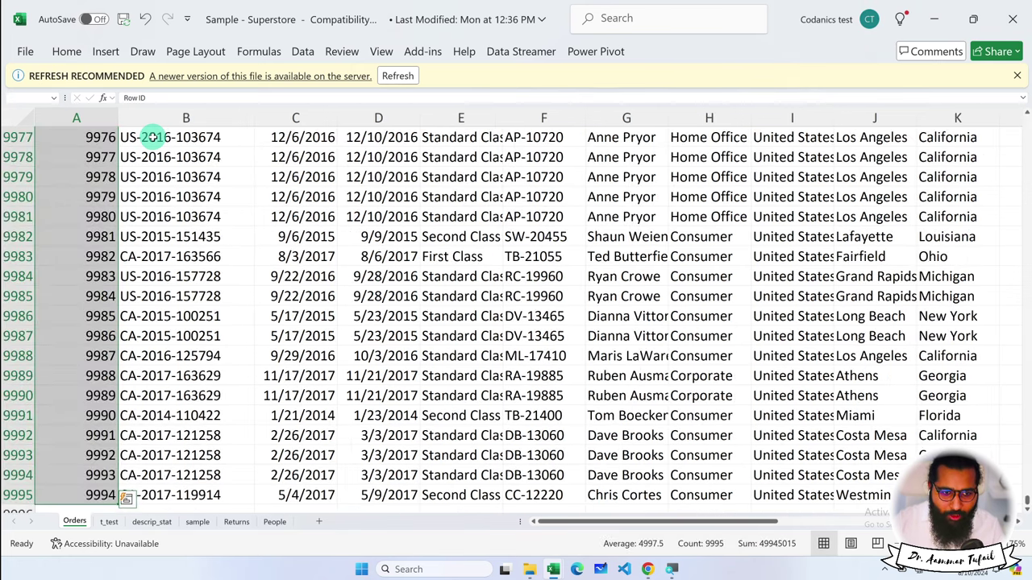
key("ctrl+Home")
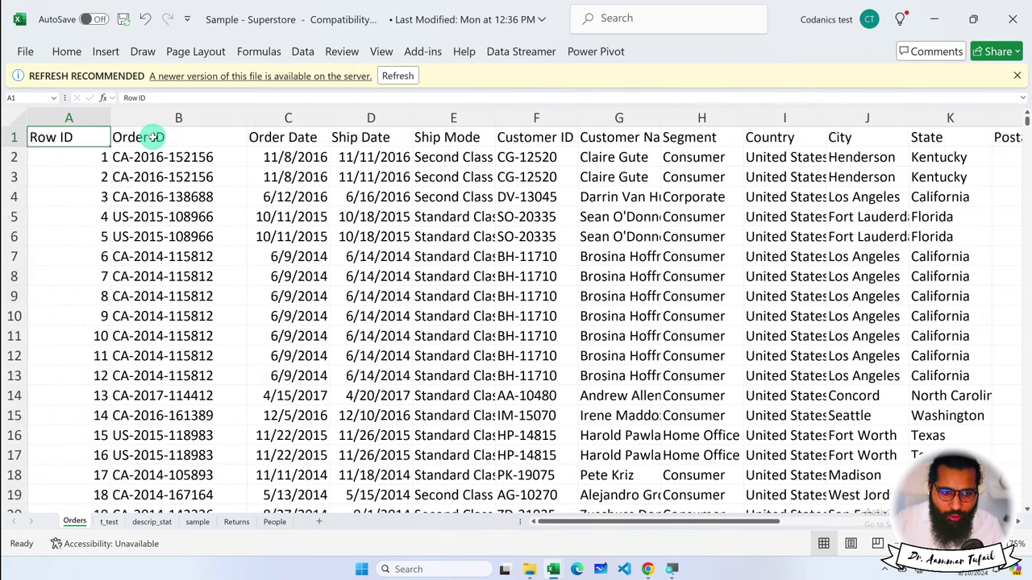
key("ctrl+shift+Down")
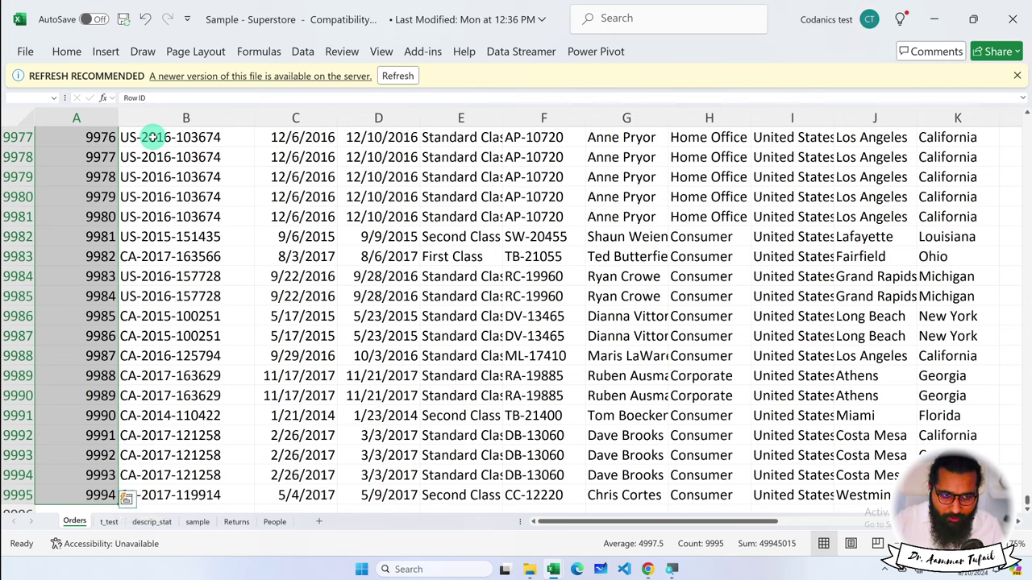
key("ctrl+q")
Step: Select row 9979 through column U with Ctrl+Shift+Right and Shift+Left, then extend from A9978 downward
left_click(129, 175)
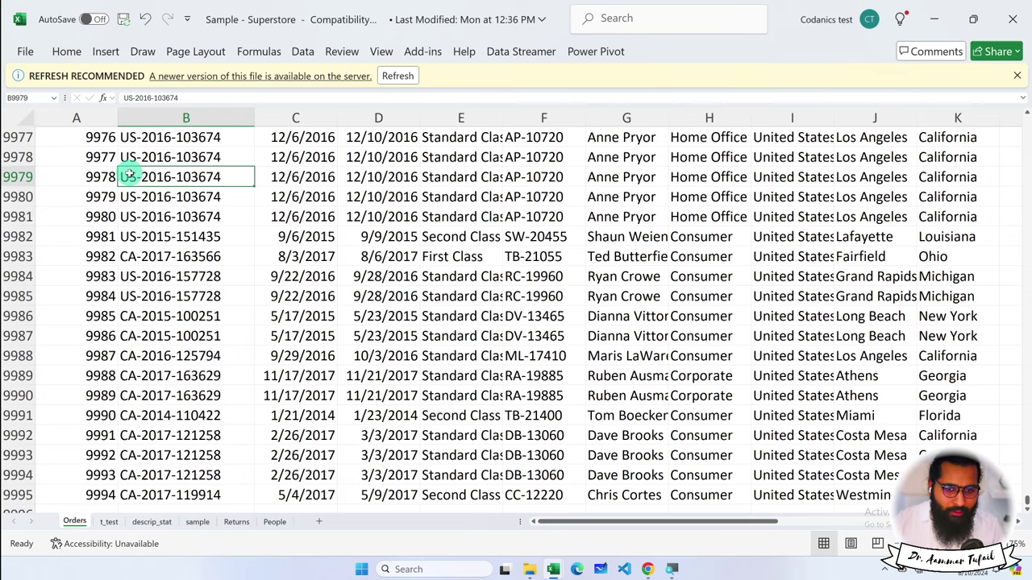
left_click(111, 177)
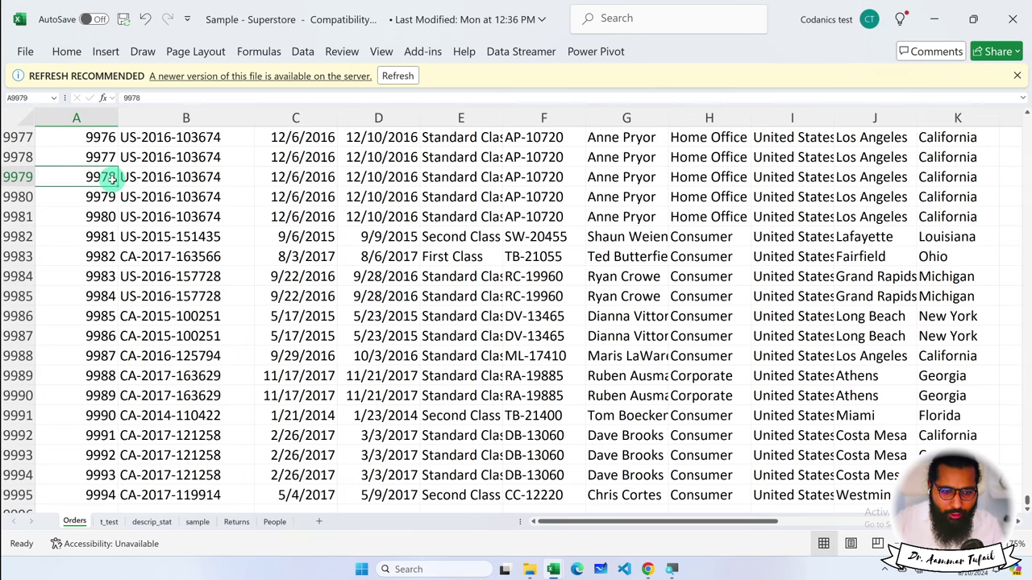
key("ctrl+shift+Right")
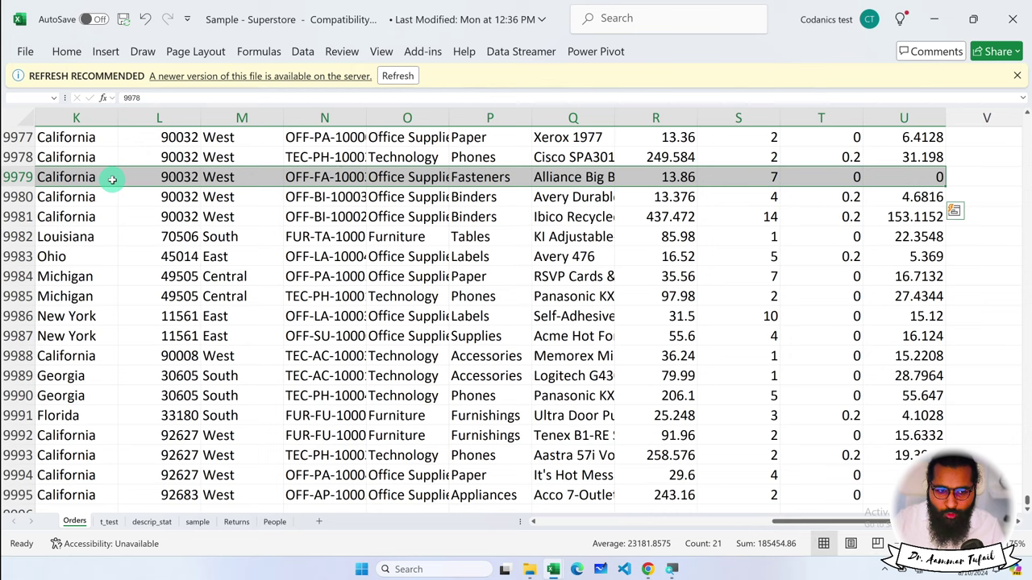
key("shift+Left")
key("shift+Left")
key("shift+Left")
key("shift+Left")
key("shift+Left")
key("shift+Left")
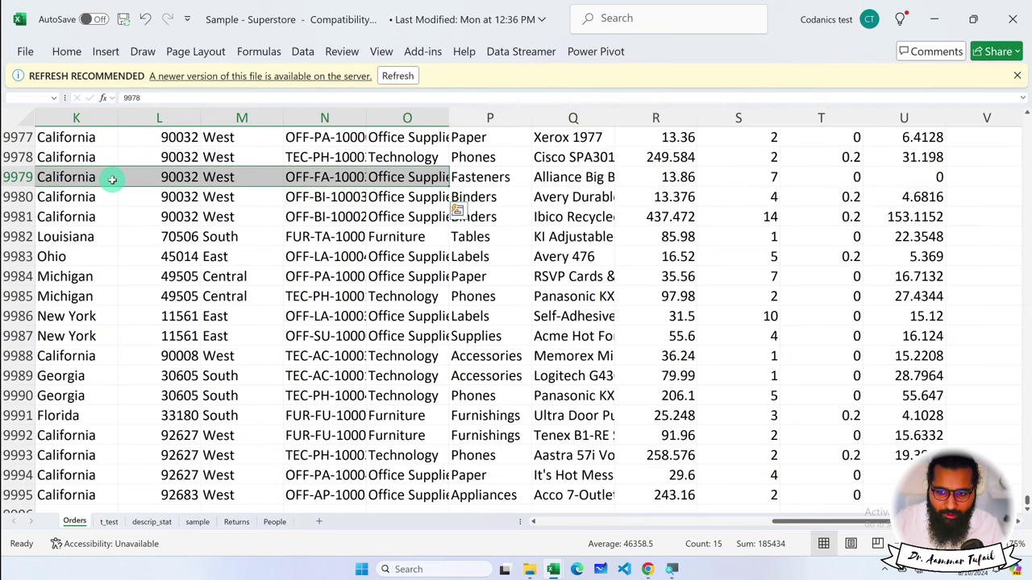
key("ctrl+shift+Right")
key("Up")
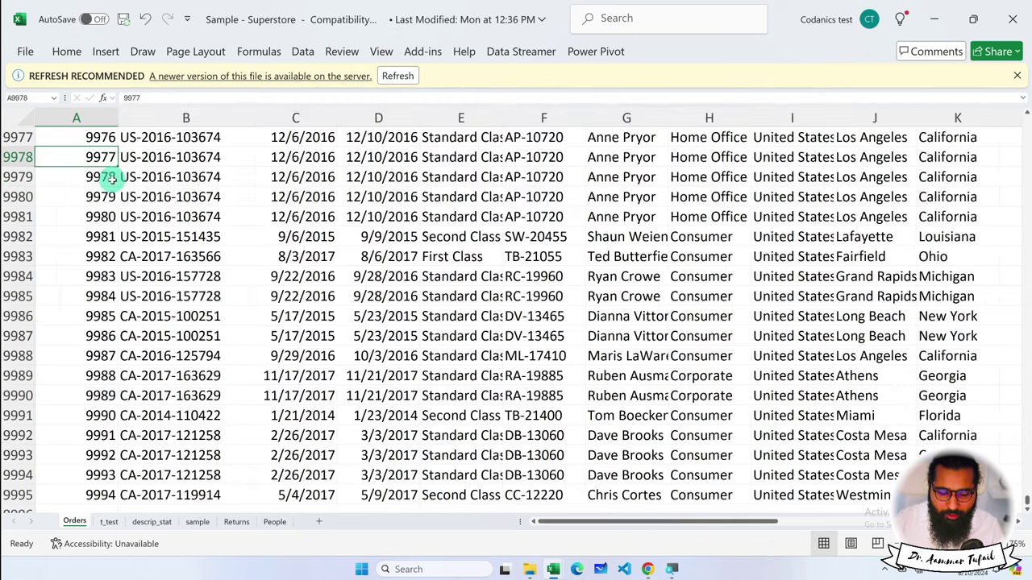
key("ctrl+shift+Down")
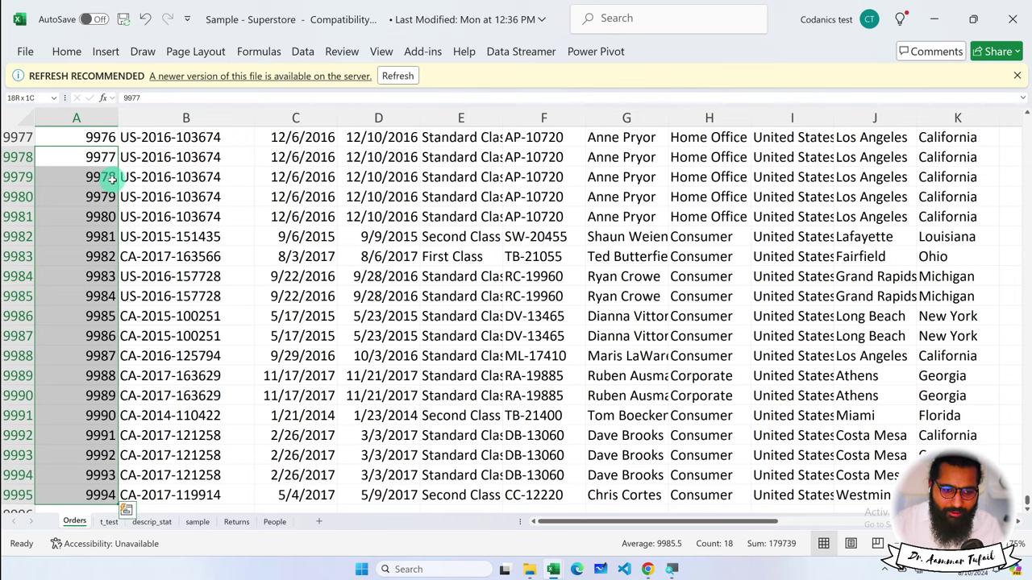
Step: Drag-select Row IDs 9978–9994 and row 9979 from Ship Date to Customer Name
left_click_drag(83, 157, 73, 493)
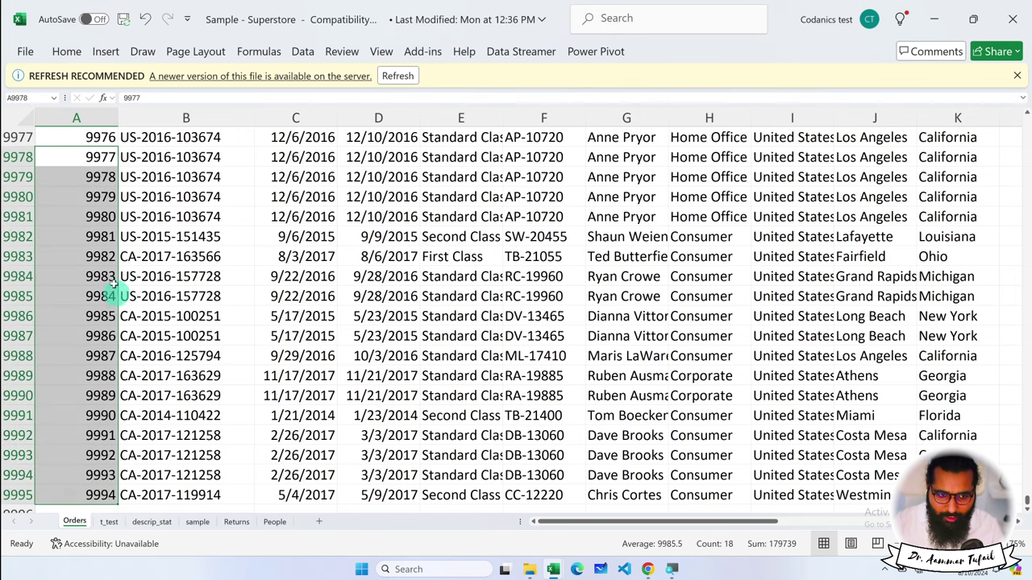
left_click(393, 177)
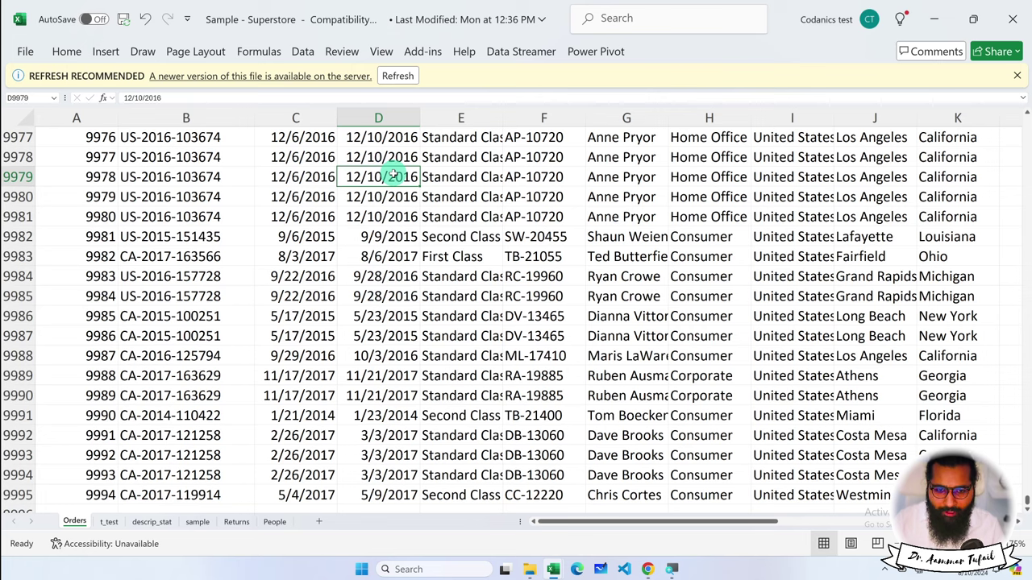
left_click_drag(395, 176, 697, 176)
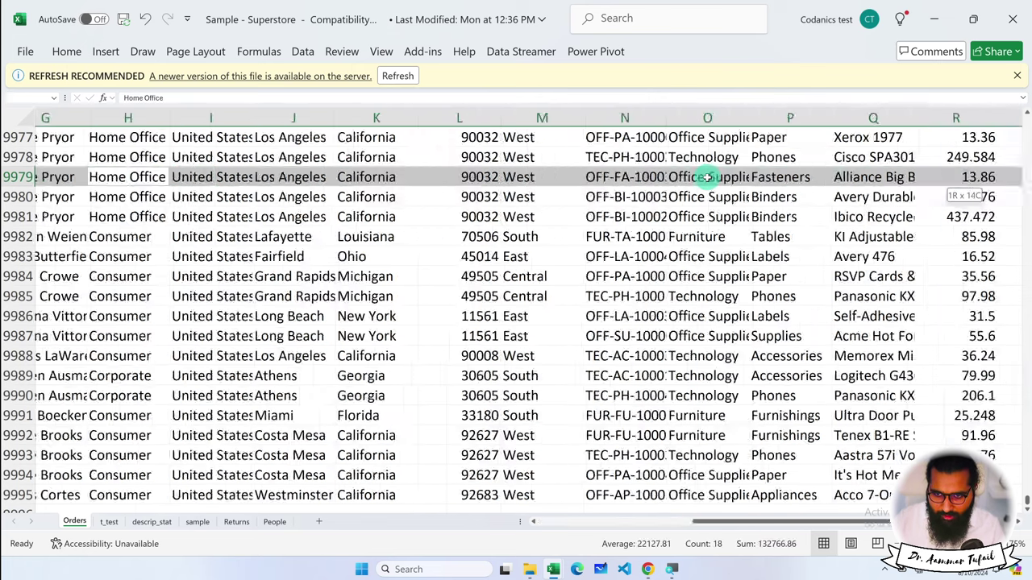
left_click_drag(697, 177, 706, 176)
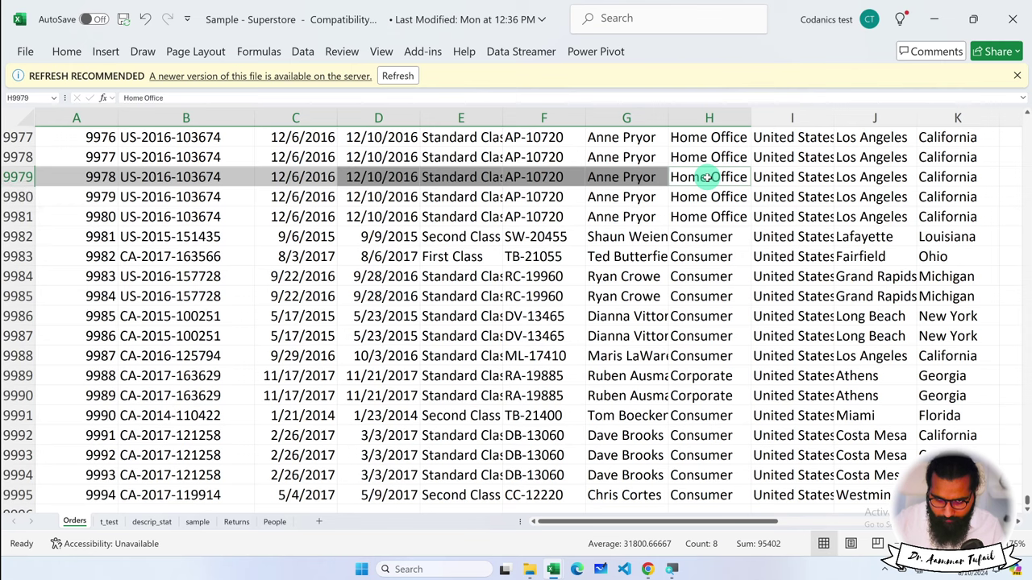
left_click(652, 237)
mouse_move(553, 569)
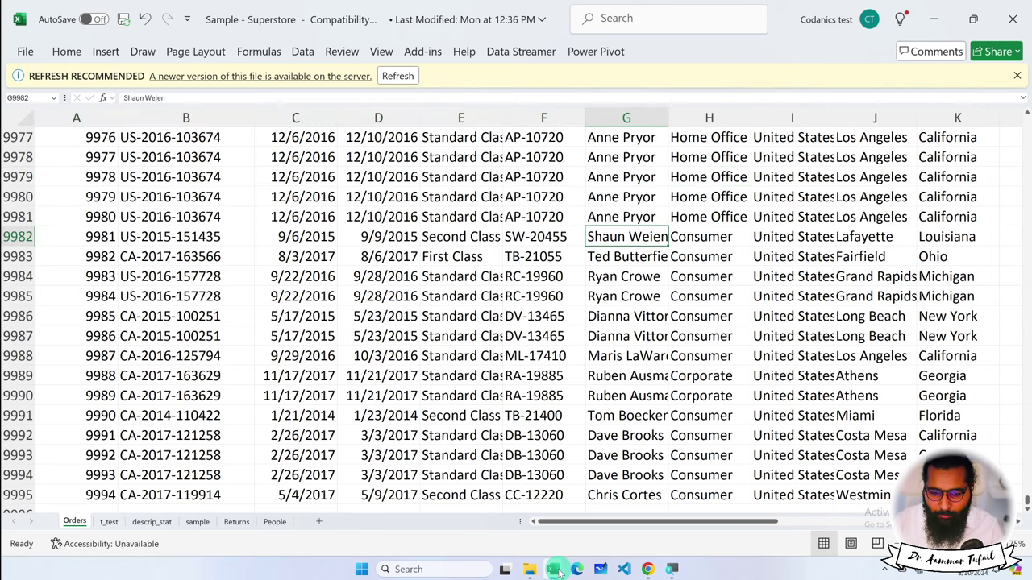
left_click(516, 520)
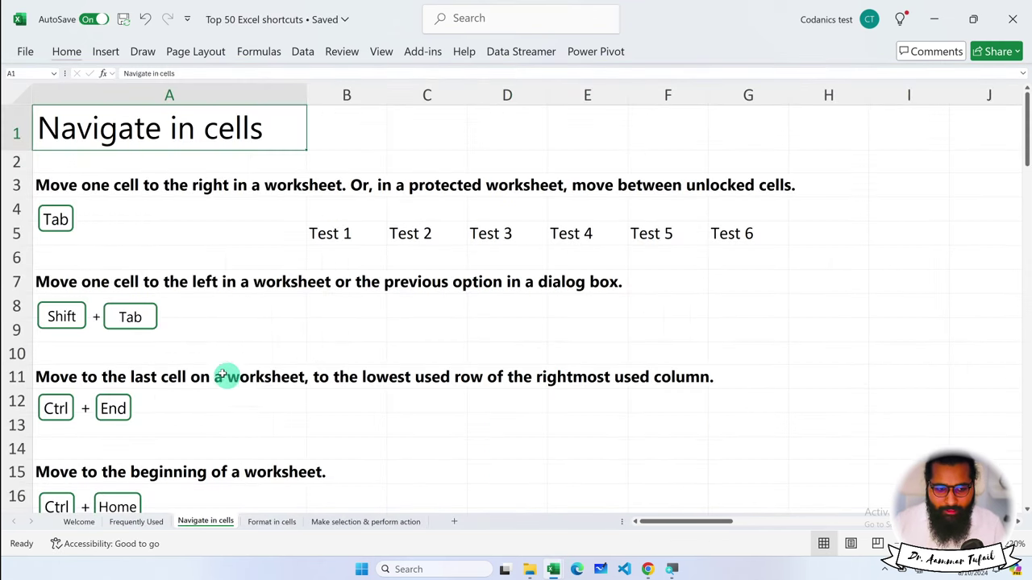
scroll(194, 367, "down", 1)
scroll(193, 366, "down", 1)
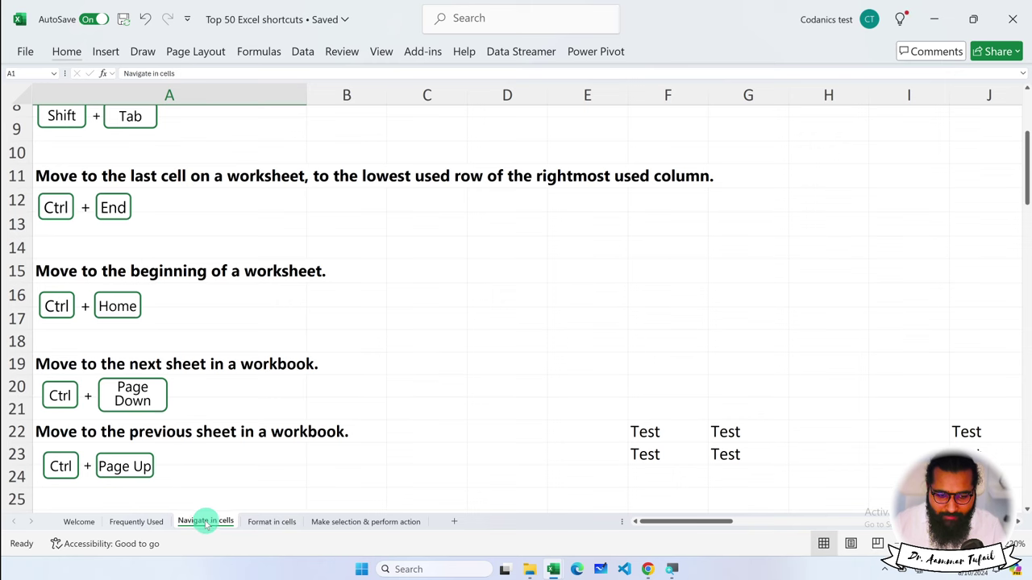
left_click(206, 456)
left_click(206, 401)
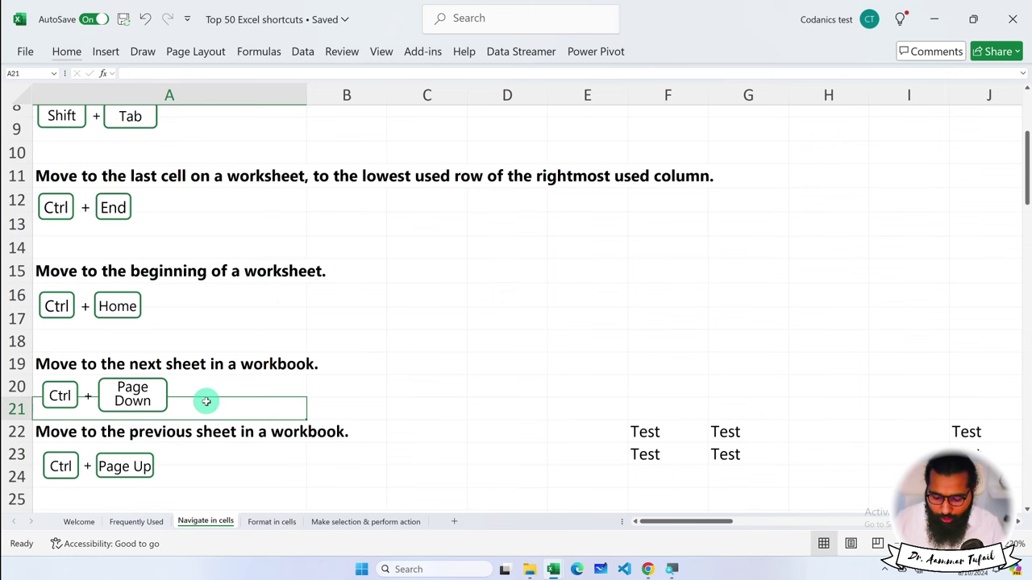
key("ctrl+Page_Down")
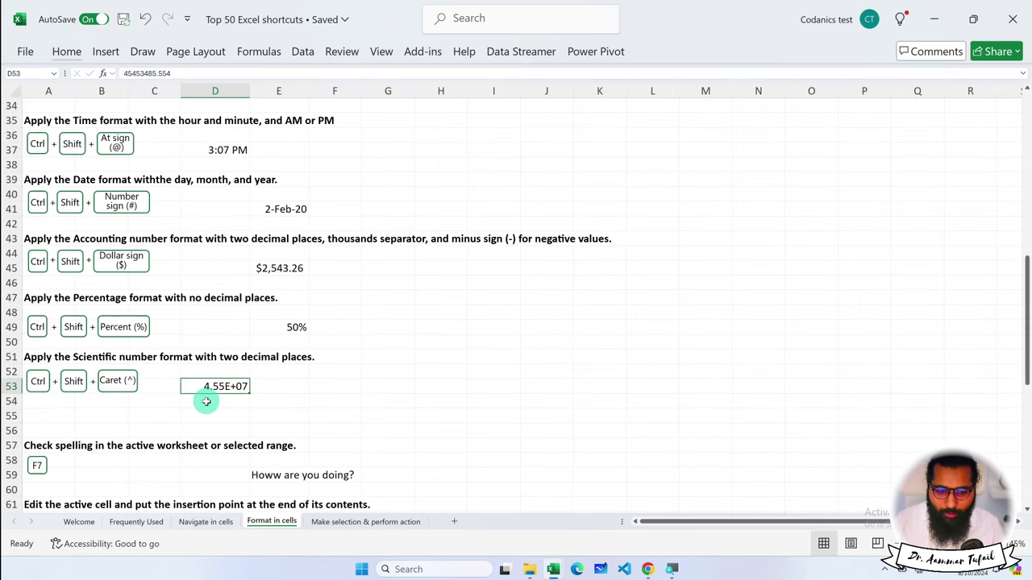
key("ctrl+Page_Up")
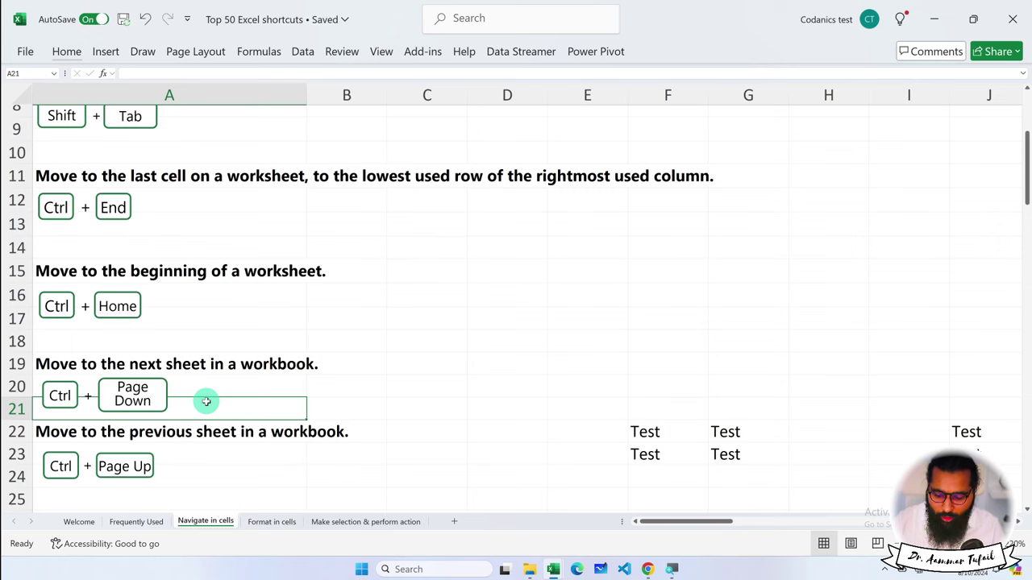
key("ctrl+Page_Down")
key("ctrl+Page_Up")
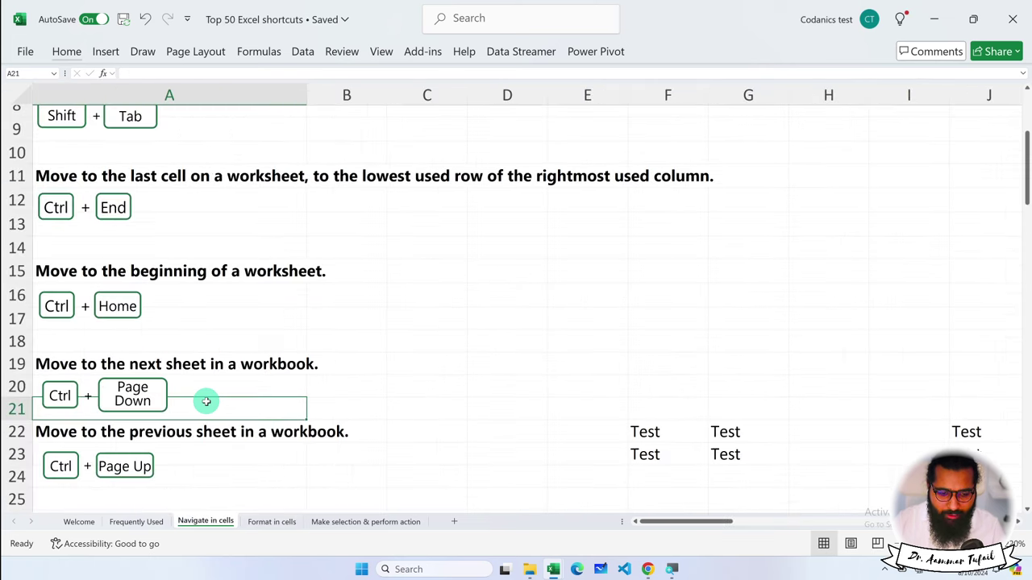
key("ctrl+Page_Down")
key("ctrl+Page_Up")
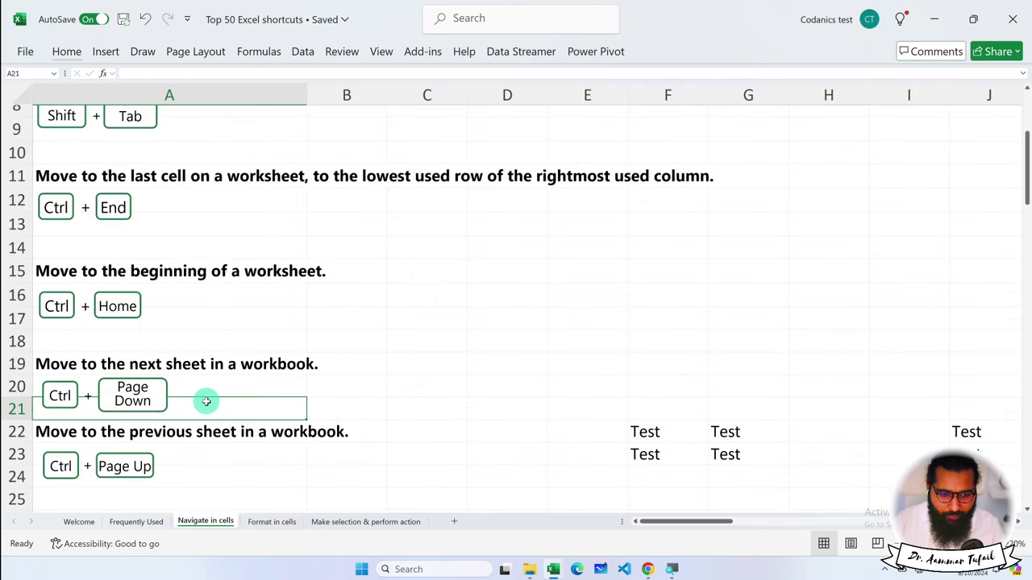
scroll(206, 401, "down", 1)
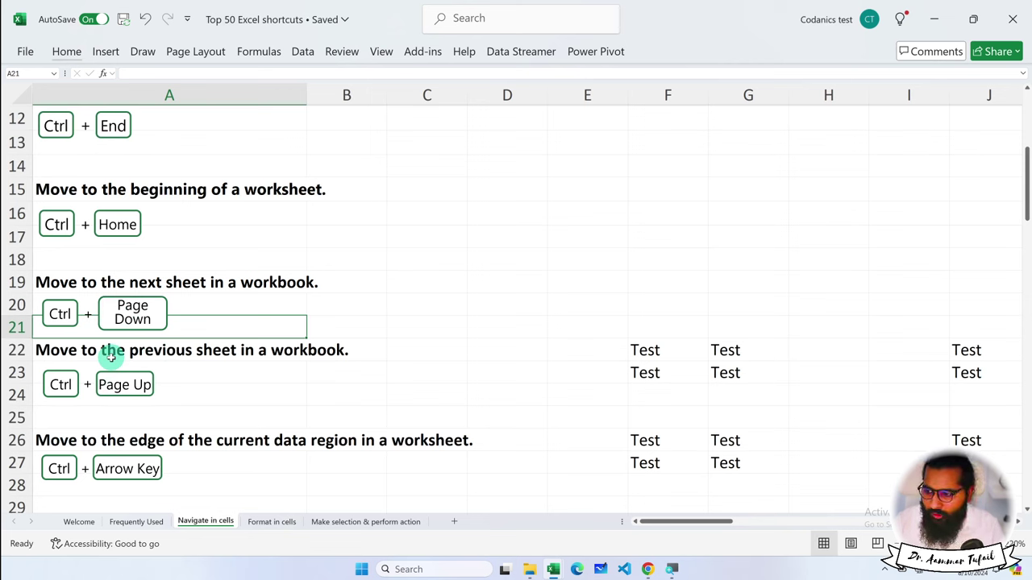
key("ctrl+Page_Down")
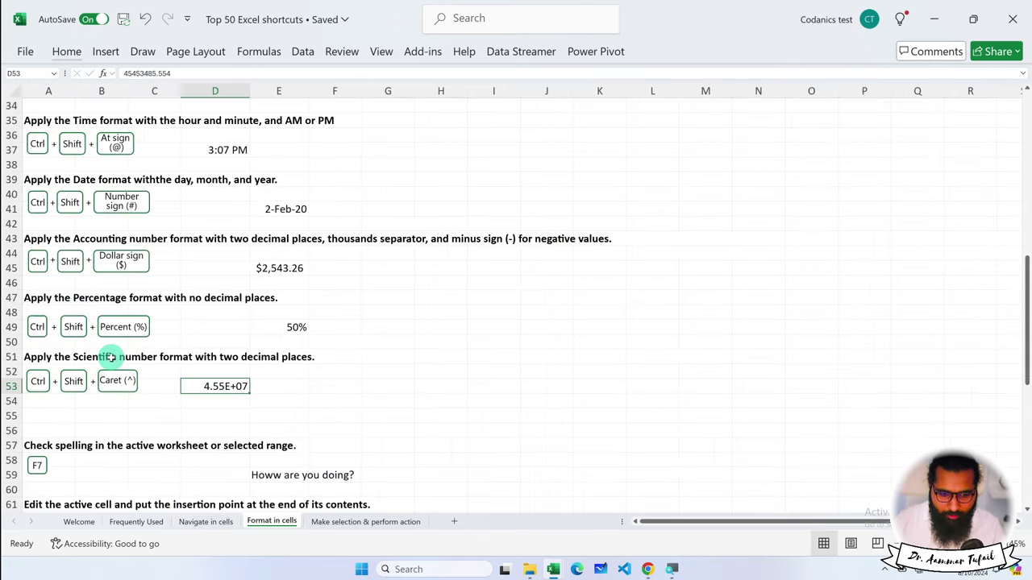
key("ctrl+Page_Down")
key("ctrl+Page_Up")
key("ctrl+Page_Up")
key("ctrl+Page_Down")
key("ctrl+Page_Down")
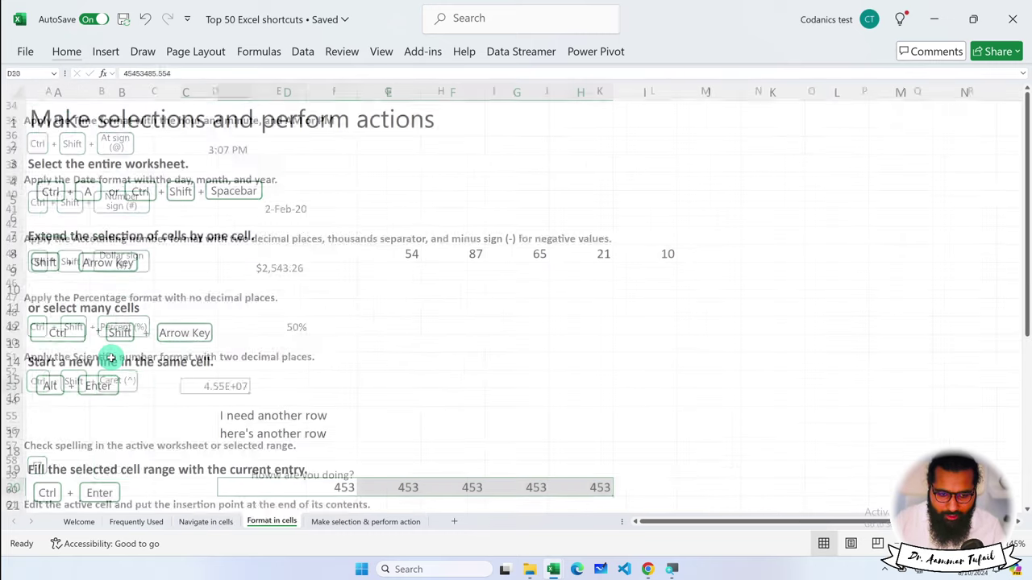
key("ctrl+Page_Up")
key("ctrl+Page_Up")
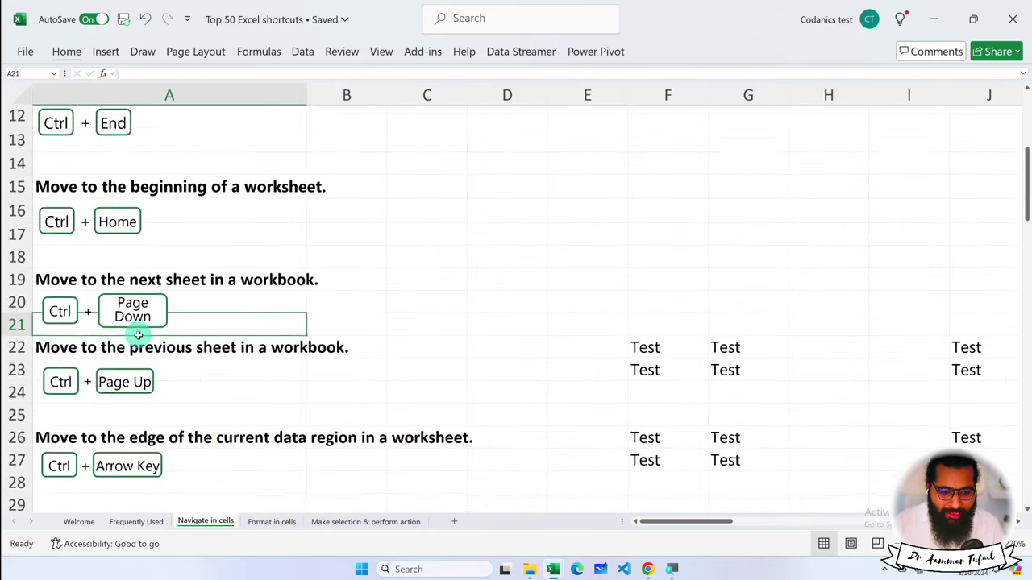
scroll(121, 330, "down", 2)
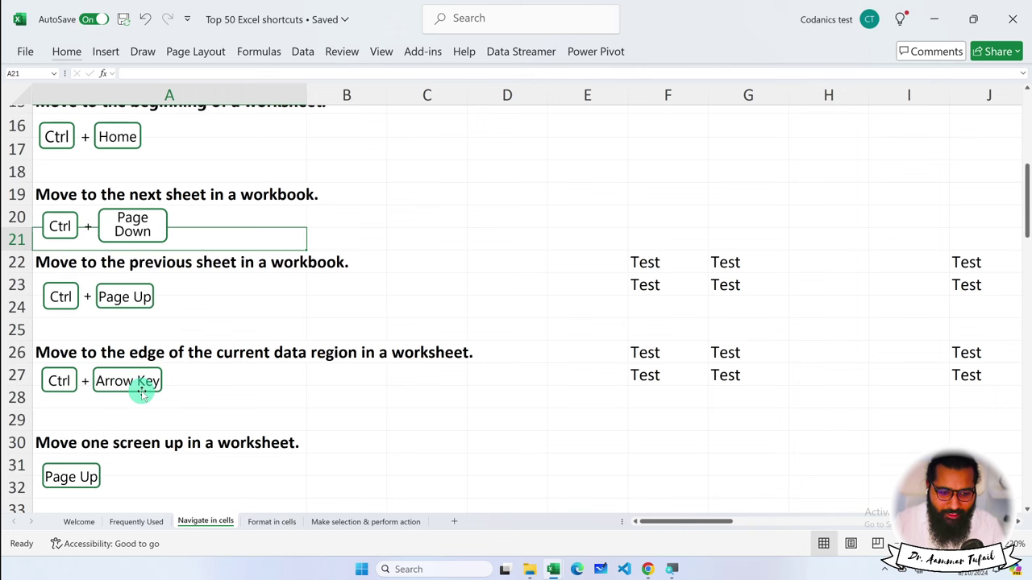
scroll(133, 385, "down", 1)
scroll(115, 368, "down", 1)
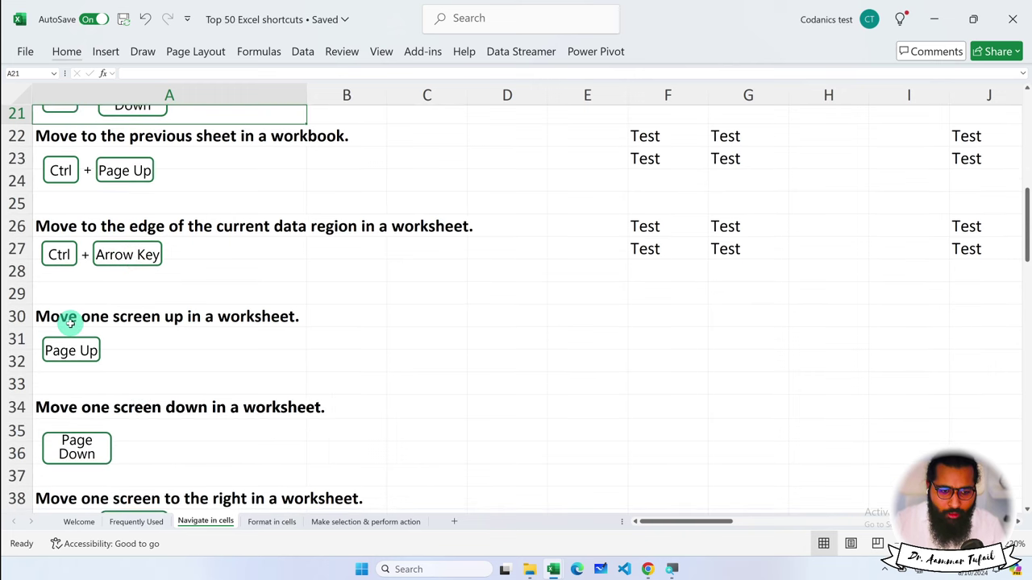
left_click(234, 330)
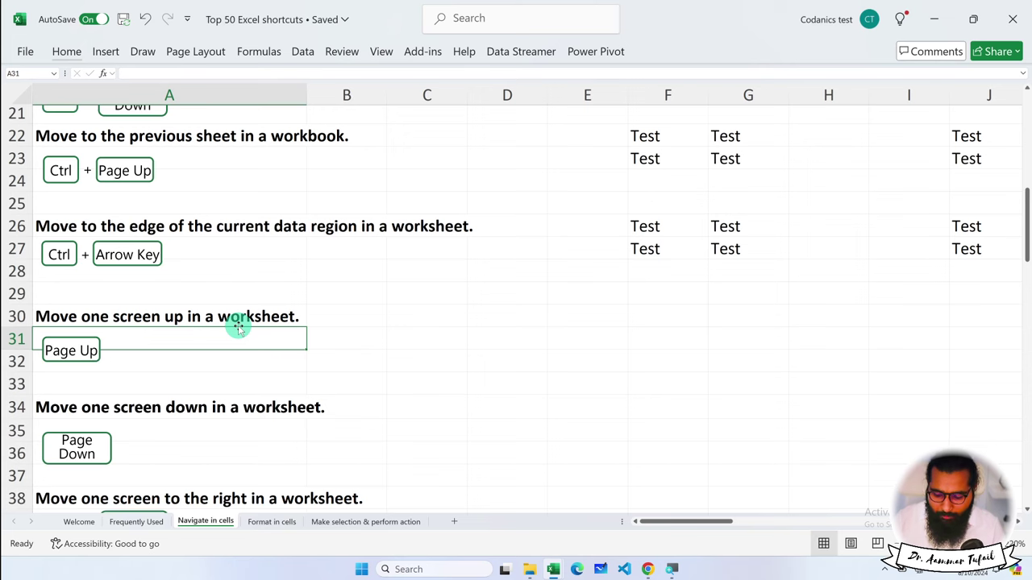
key("Page_Up")
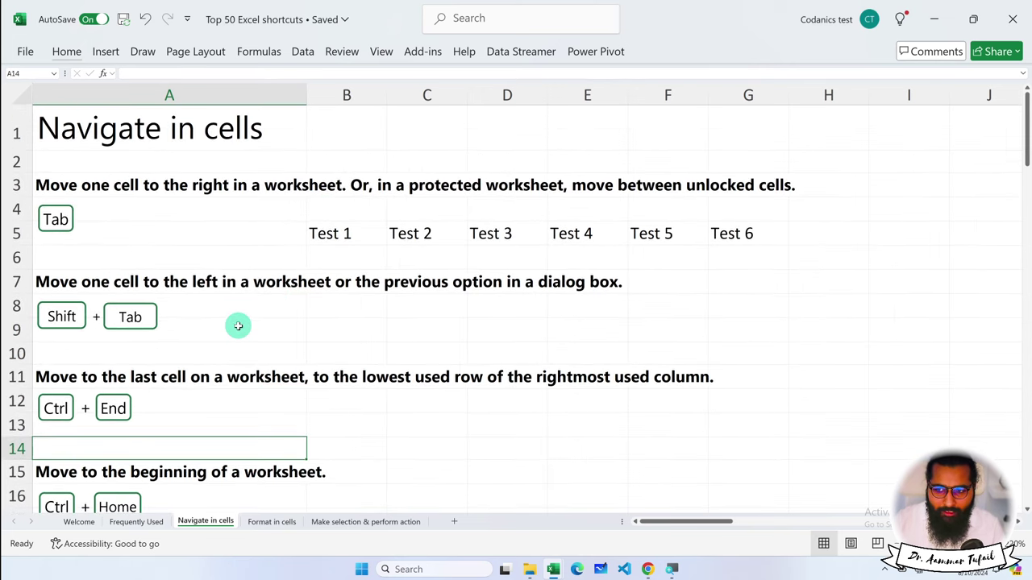
key("Page_Down")
key("Page_Down")
key("Page_Down")
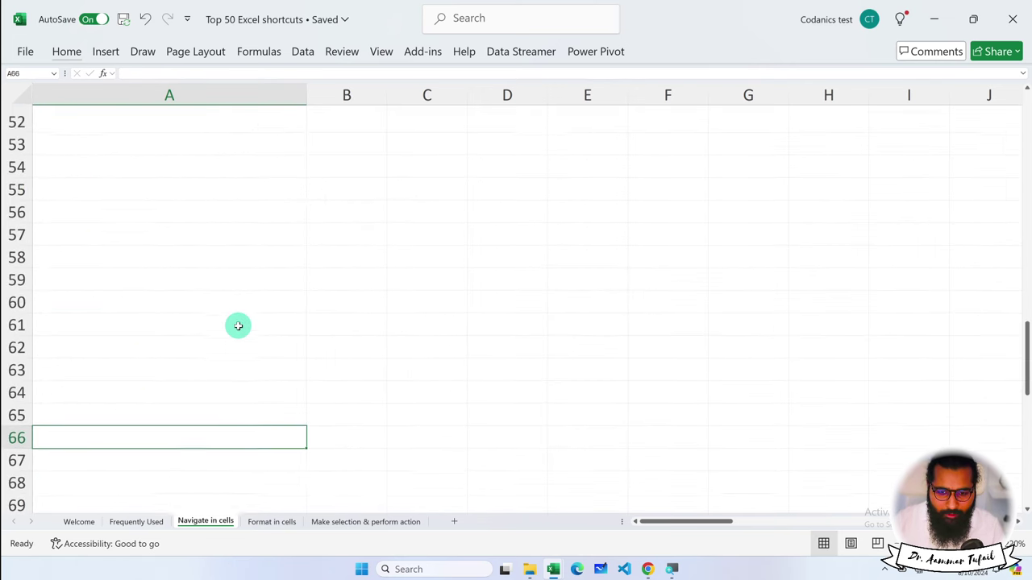
key("Page_Up")
key("Page_Up")
key("Page_Up")
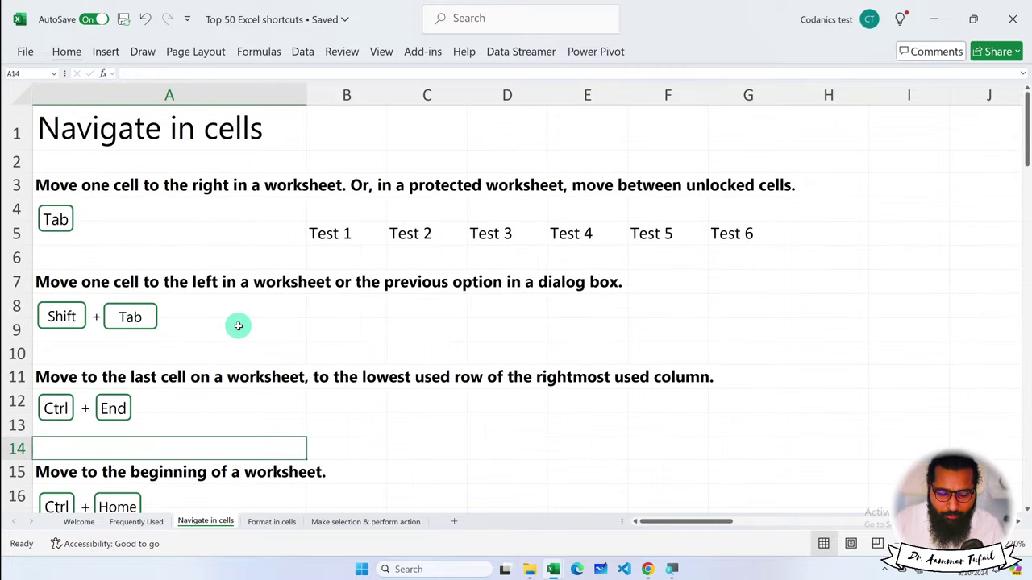
key("Page_Down")
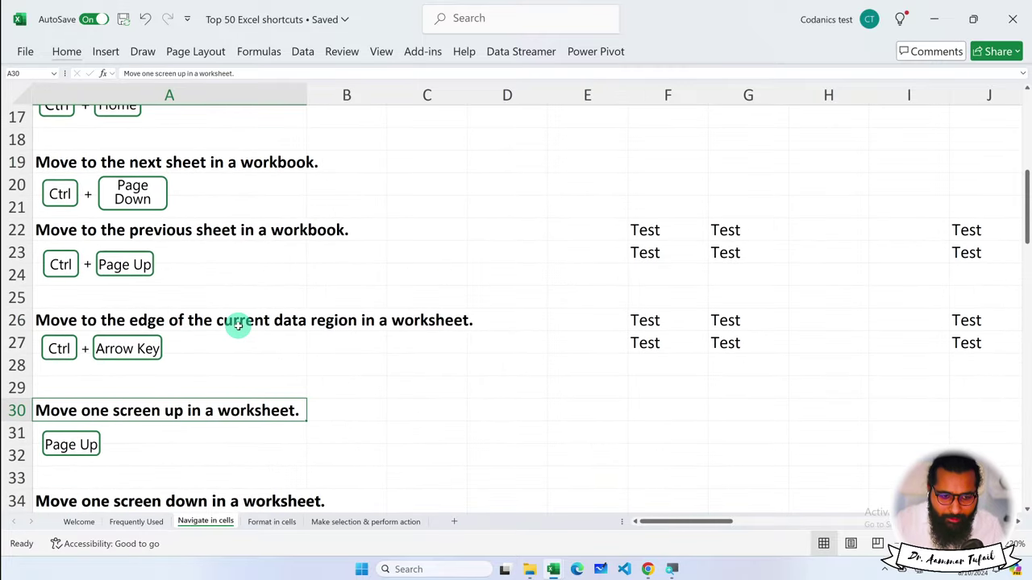
scroll(242, 322, "down", 2)
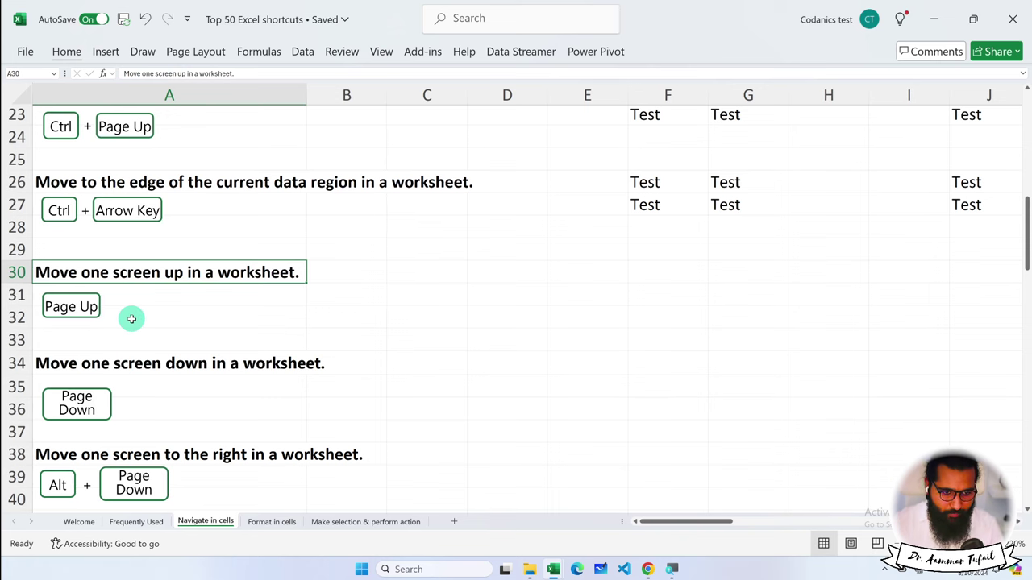
scroll(177, 352, "down", 1)
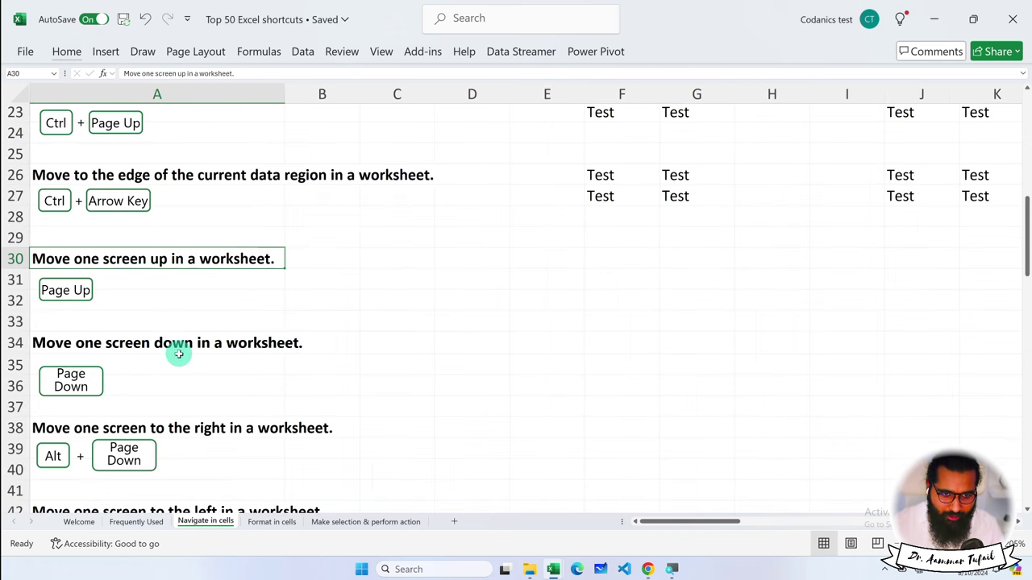
scroll(179, 335, "down", 1)
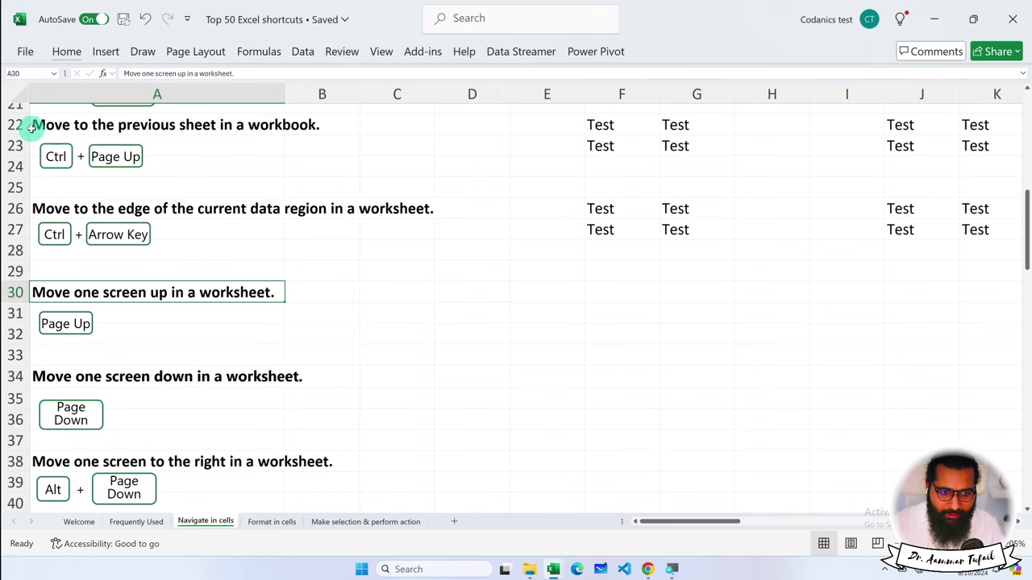
left_click(65, 489)
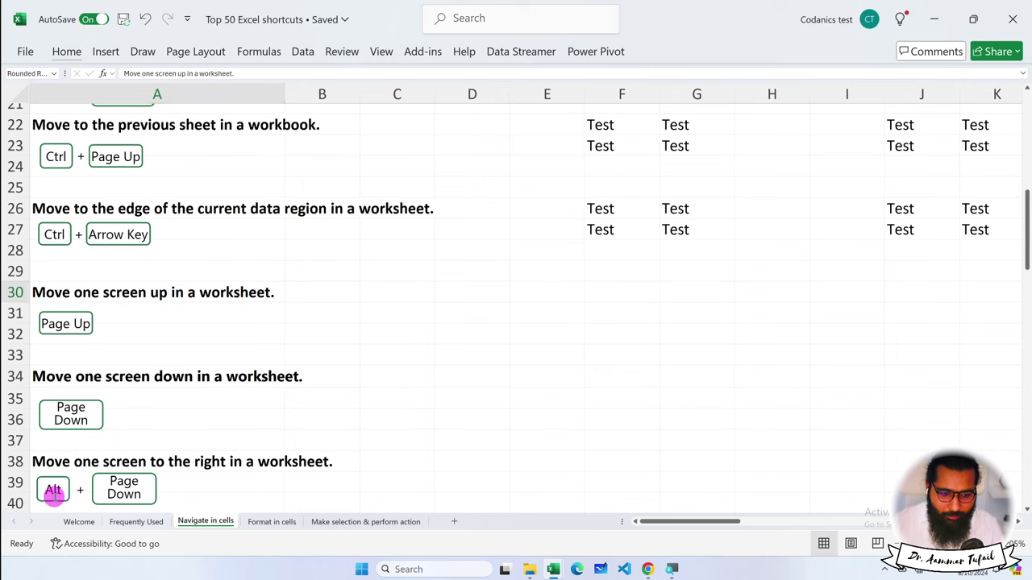
left_click(173, 506)
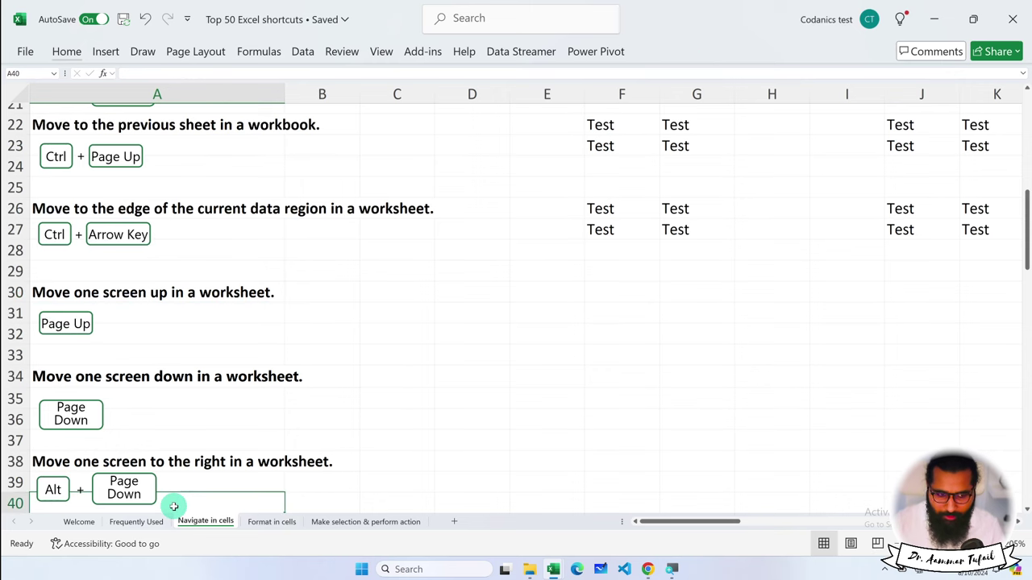
key("Page_Up")
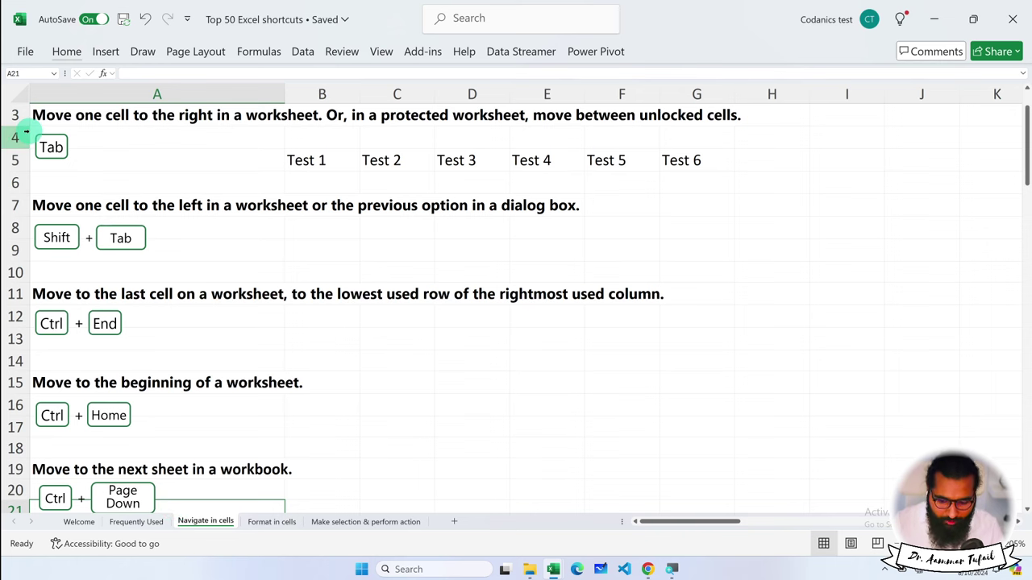
key("ctrl+Home")
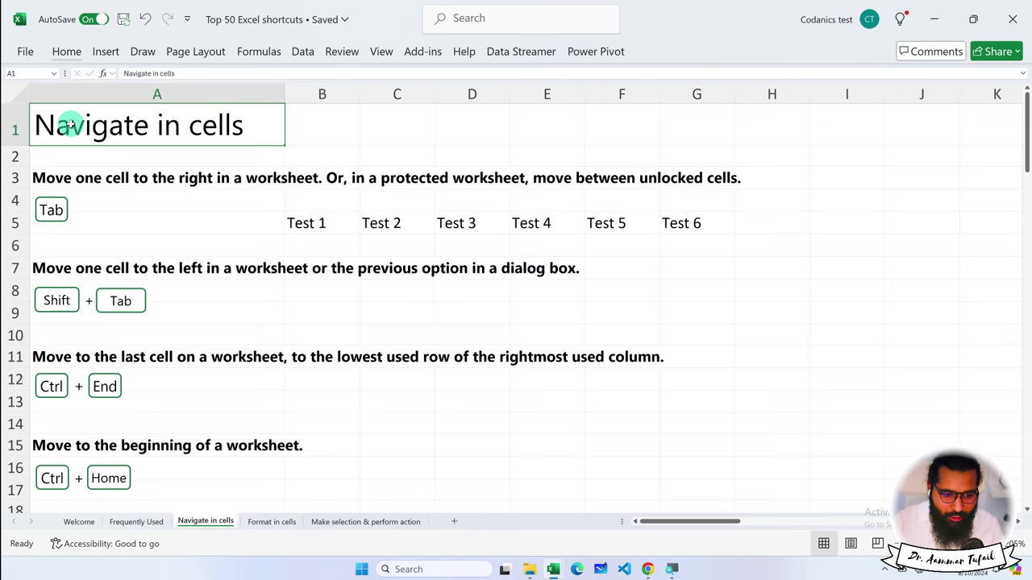
key("Page_Down")
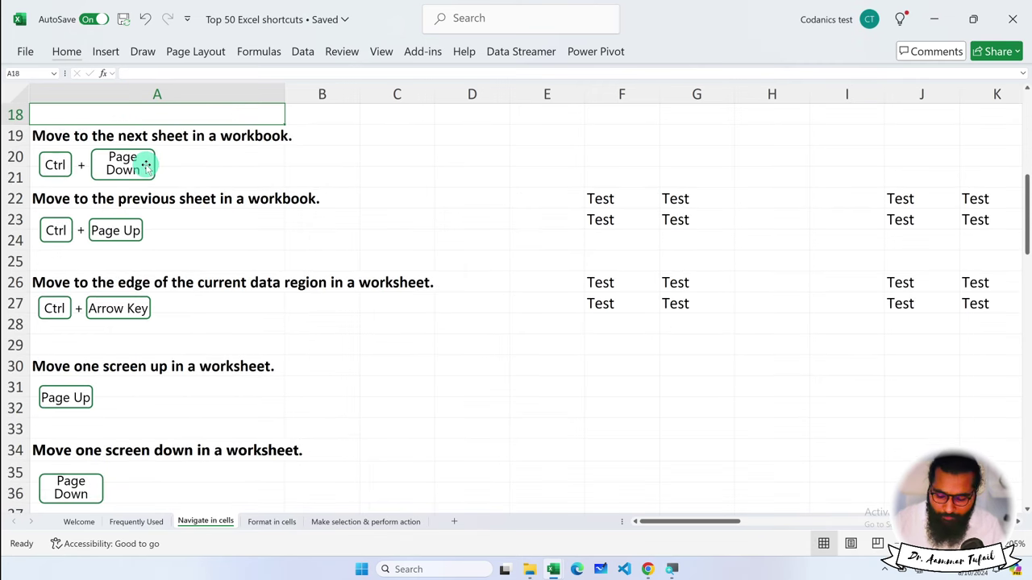
key("Page_Down")
scroll(146, 166, "down", 1)
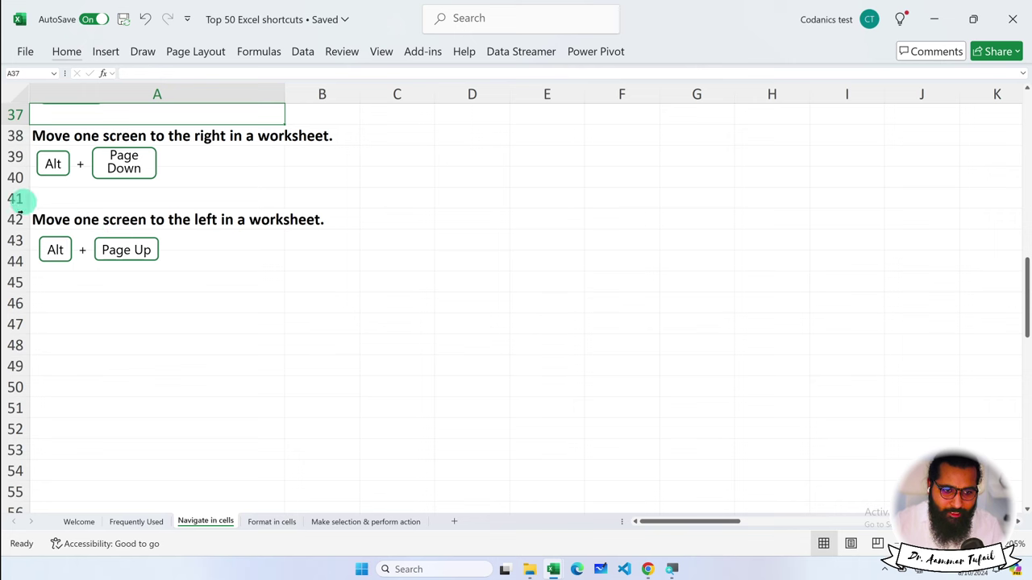
scroll(92, 315, "up", 7)
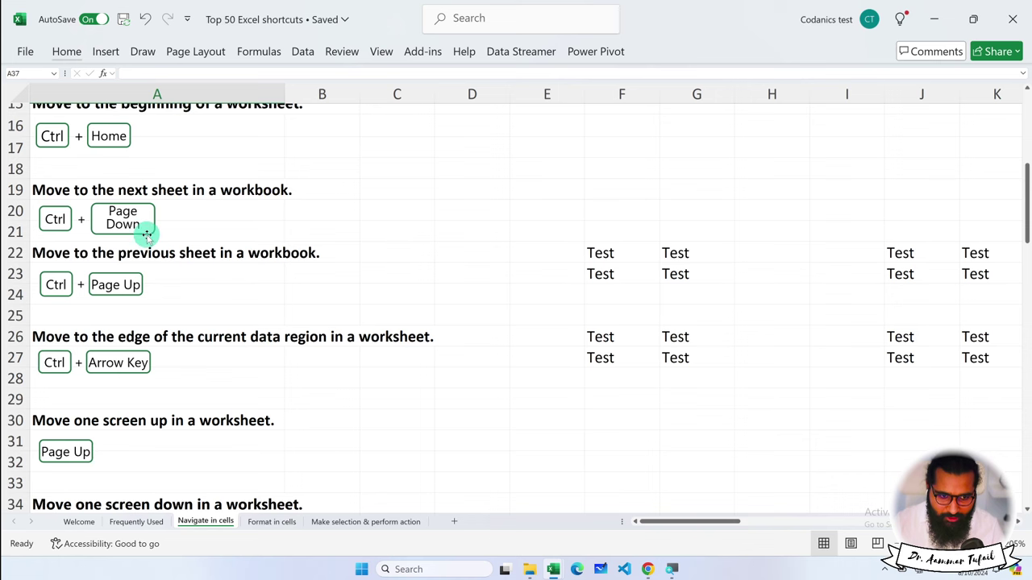
scroll(145, 233, "down", 1)
scroll(143, 230, "down", 1)
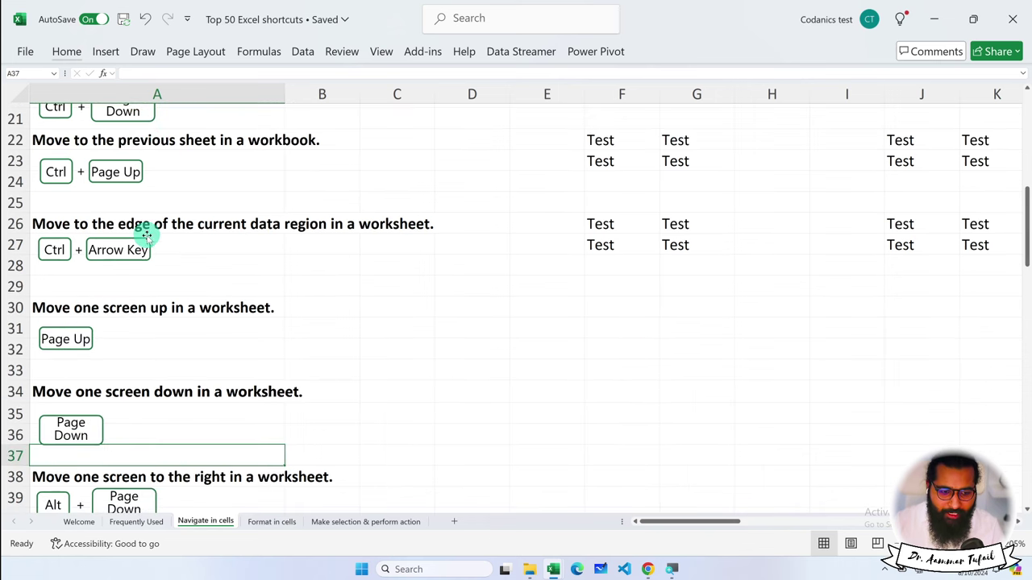
scroll(85, 431, "down", 1)
scroll(84, 440, "down", 1)
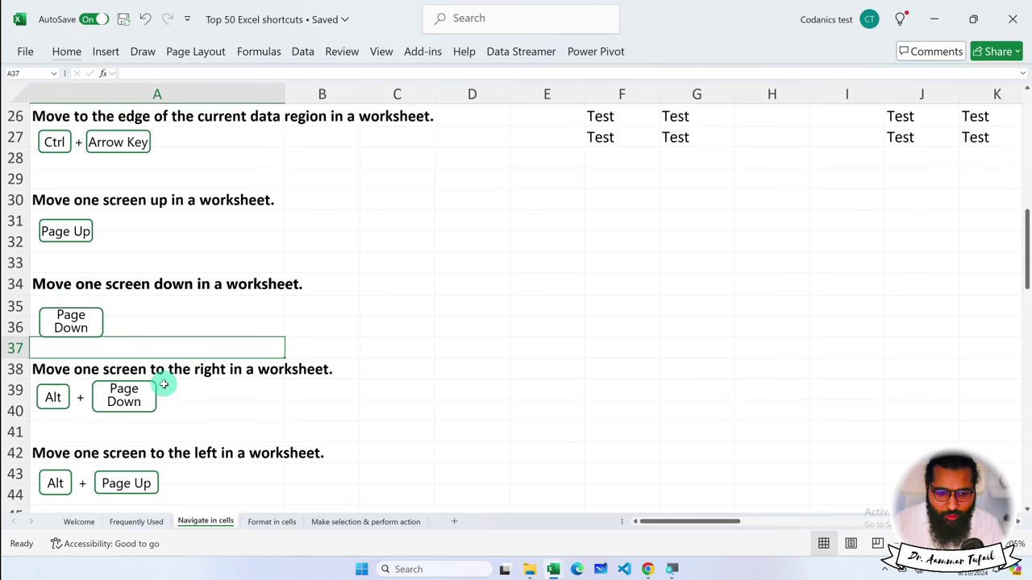
left_click(376, 310)
scroll(246, 345, "up", 6)
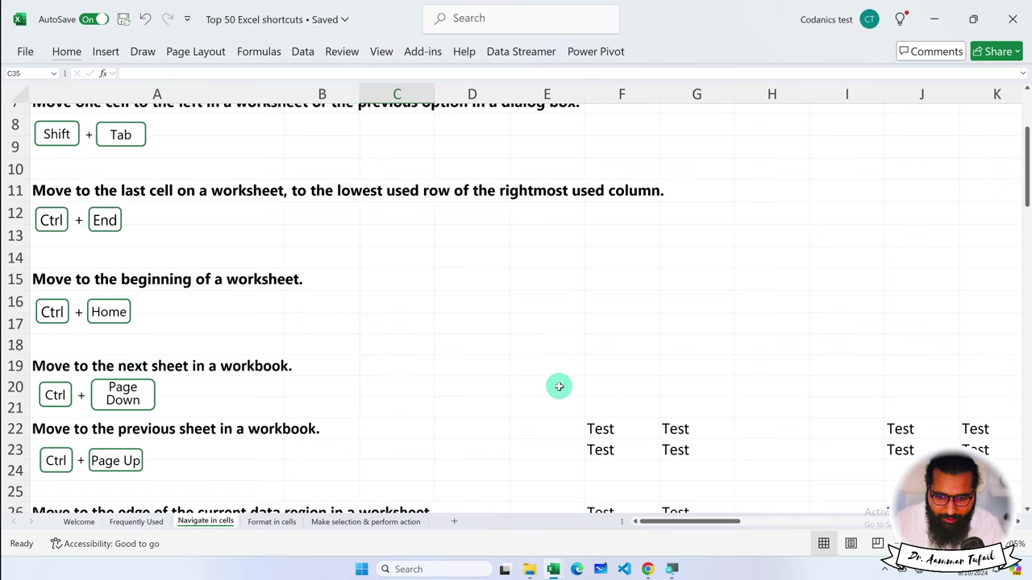
scroll(126, 403, "down", 4)
scroll(131, 401, "down", 4)
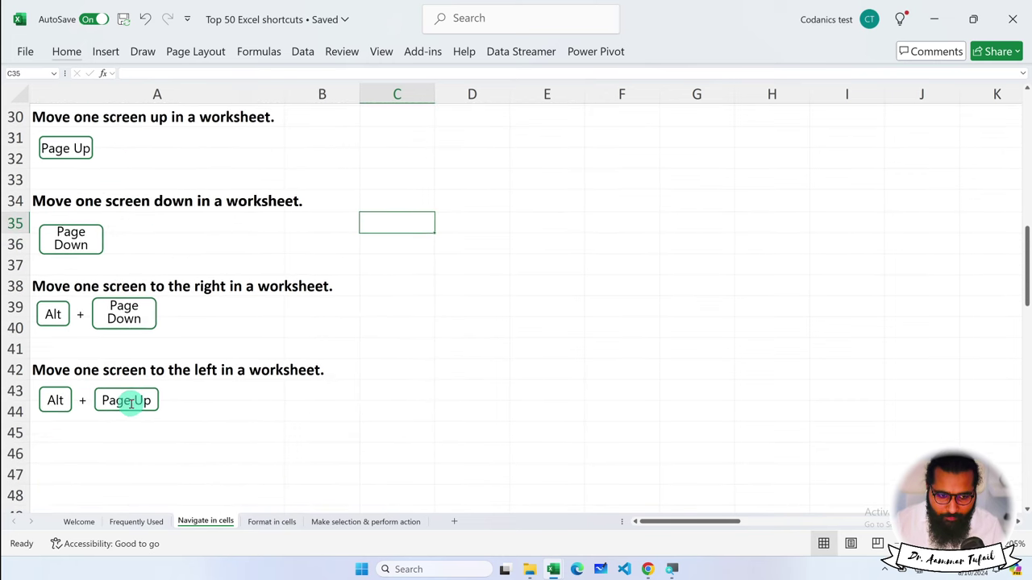
left_click(187, 322)
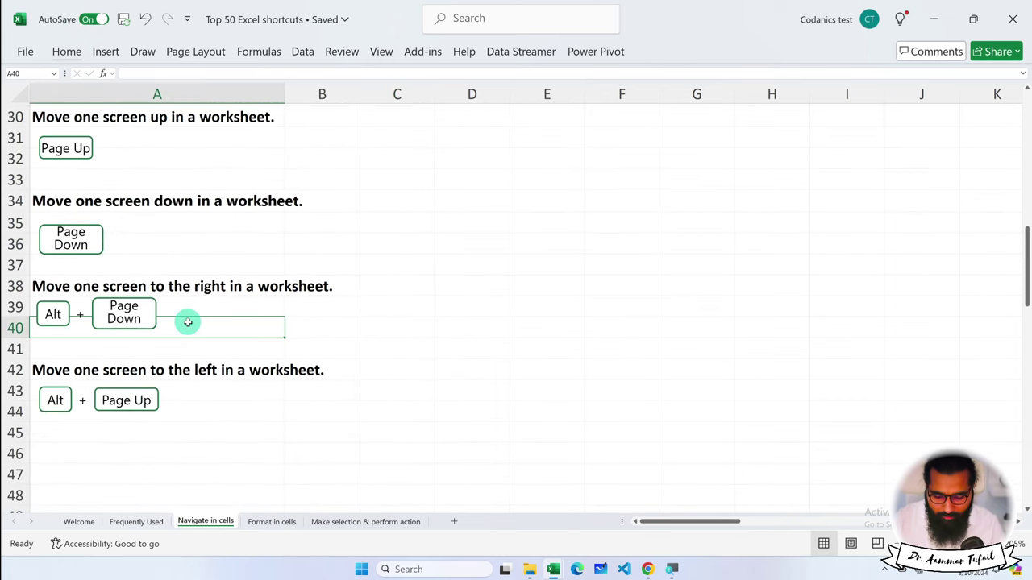
key("alt+Page_Down")
key("alt+Page_Down")
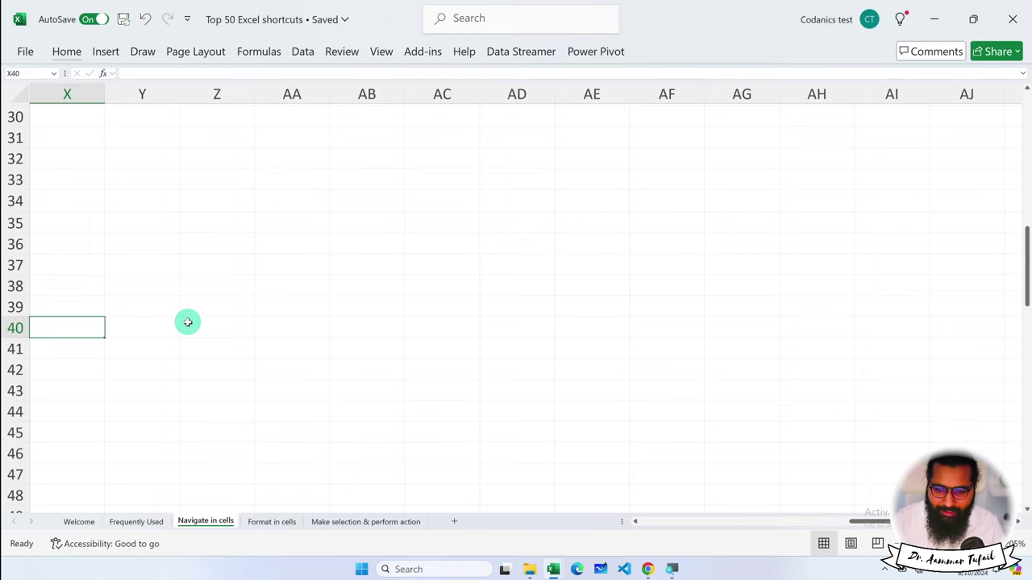
key("alt+Page_Down")
key("alt+Page_Down")
key("alt+Page_Down")
key("alt+Page_Up")
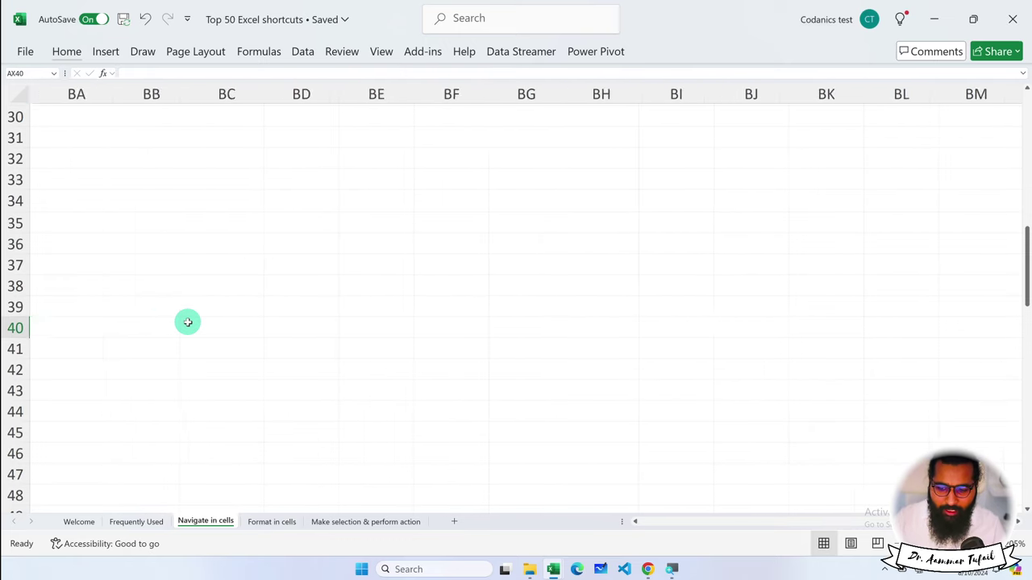
key("alt+Page_Up")
key("alt+Page_Up")
key("alt+Page_Up")
key("alt+Page_Up")
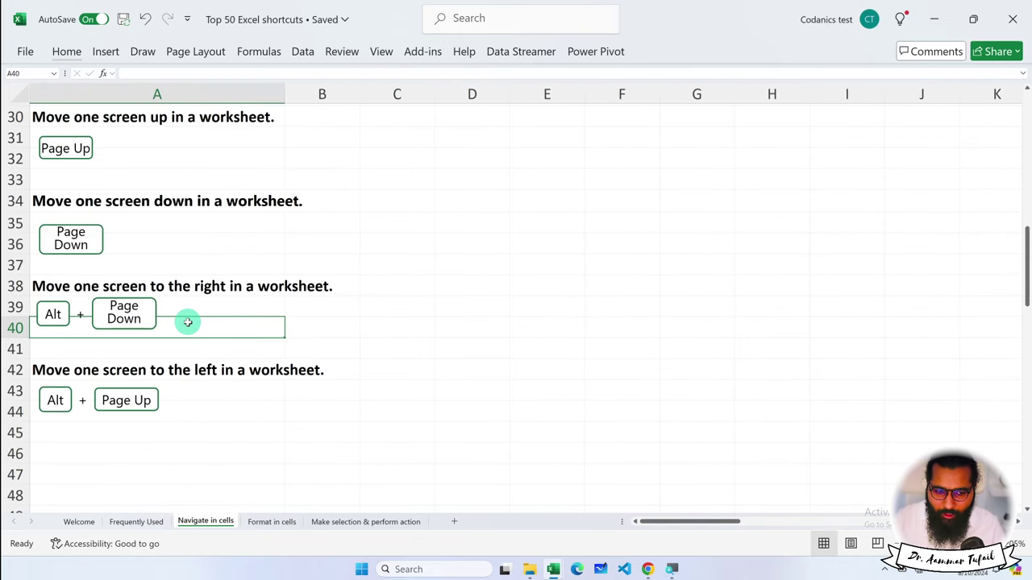
key("alt+Page_Down")
key("alt+Page_Down")
key("alt+Page_Down")
key("alt+Page_Down")
key("alt+Page_Down")
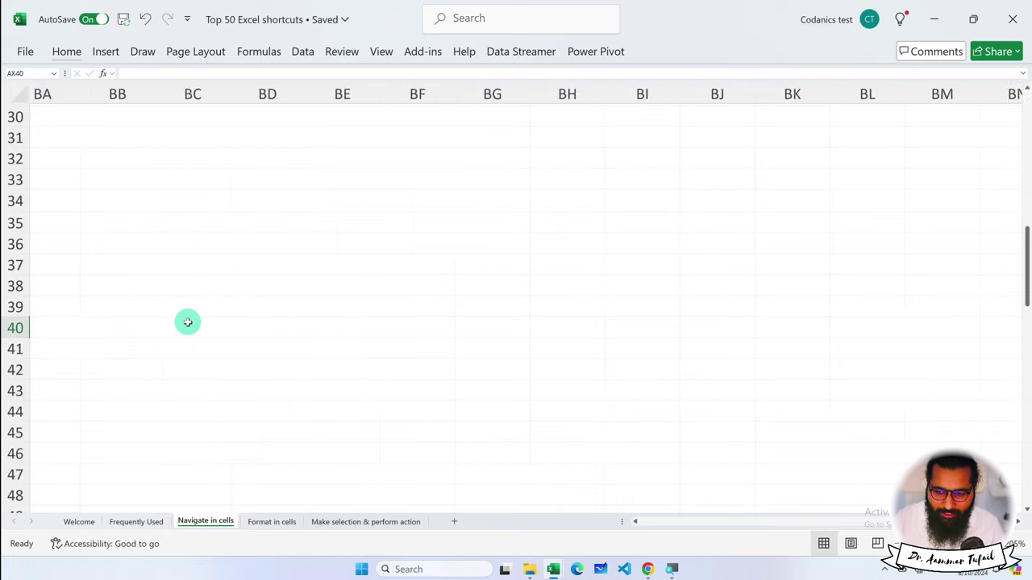
key("alt+Page_Up")
key("alt+Page_Up")
key("alt+Page_Up")
key("alt+Page_Up")
key("alt+Page_Up")
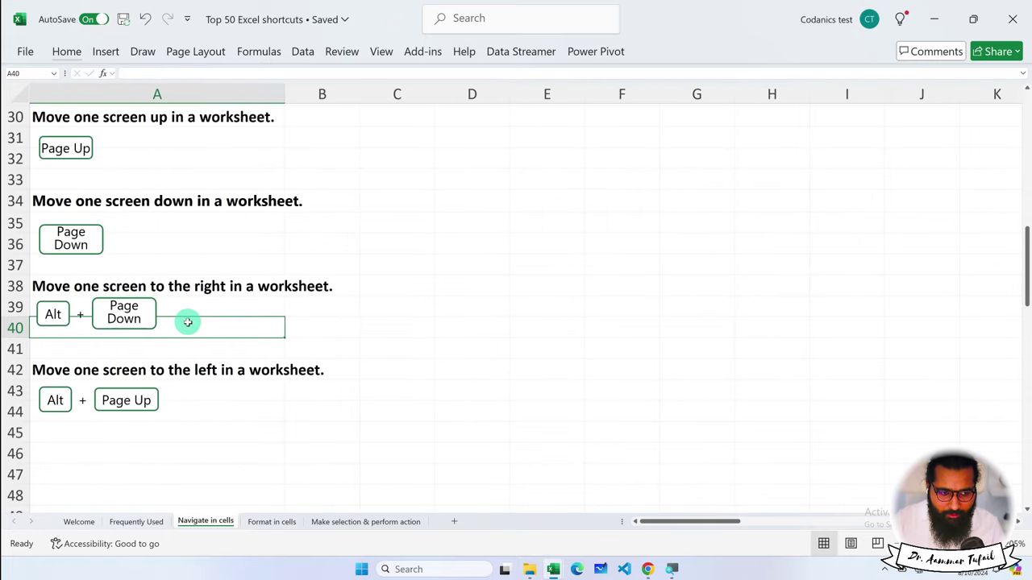
Step: Switch to the Sample - Superstore workbook, select a column A cell and scroll up through Orders
left_click(554, 569)
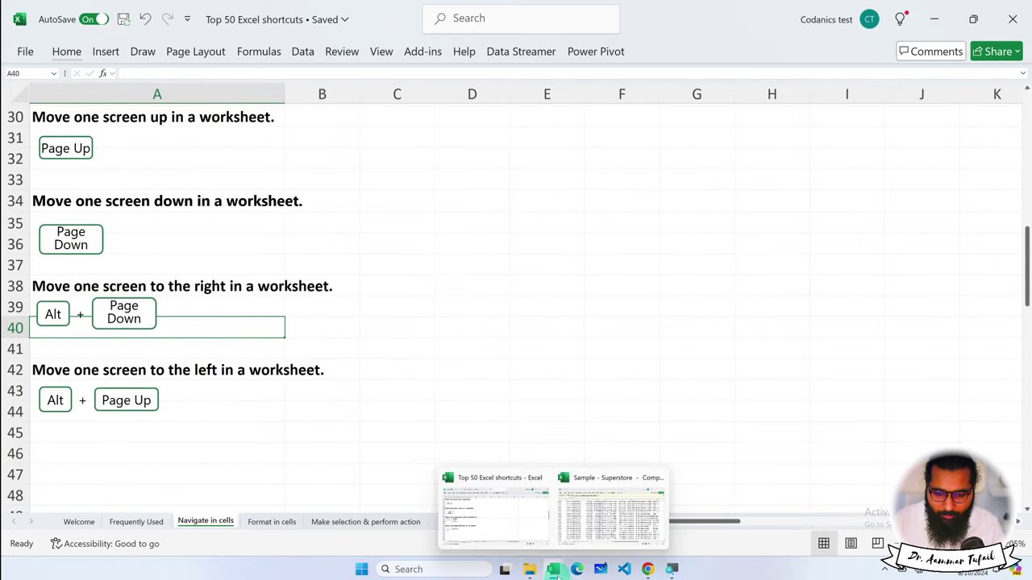
left_click(601, 507)
left_click(92, 224)
scroll(92, 223, "up", 14)
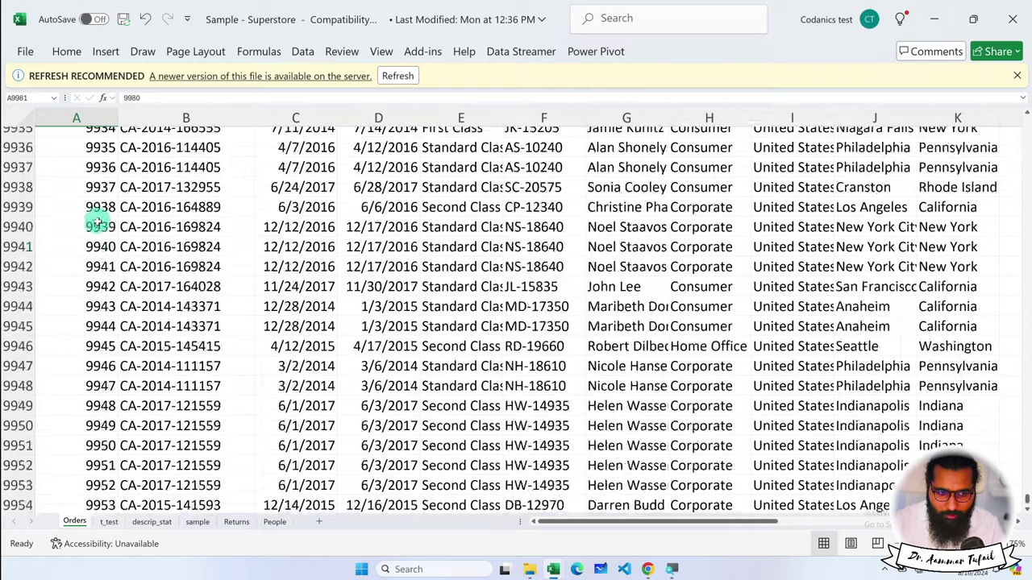
scroll(96, 226, "up", 20)
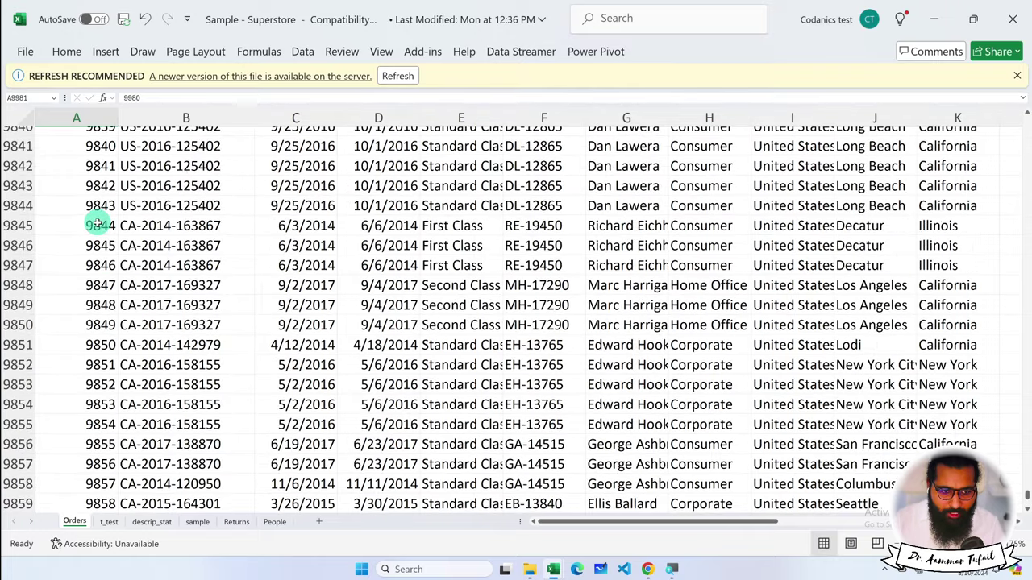
scroll(95, 224, "up", 7)
scroll(96, 223, "up", 18)
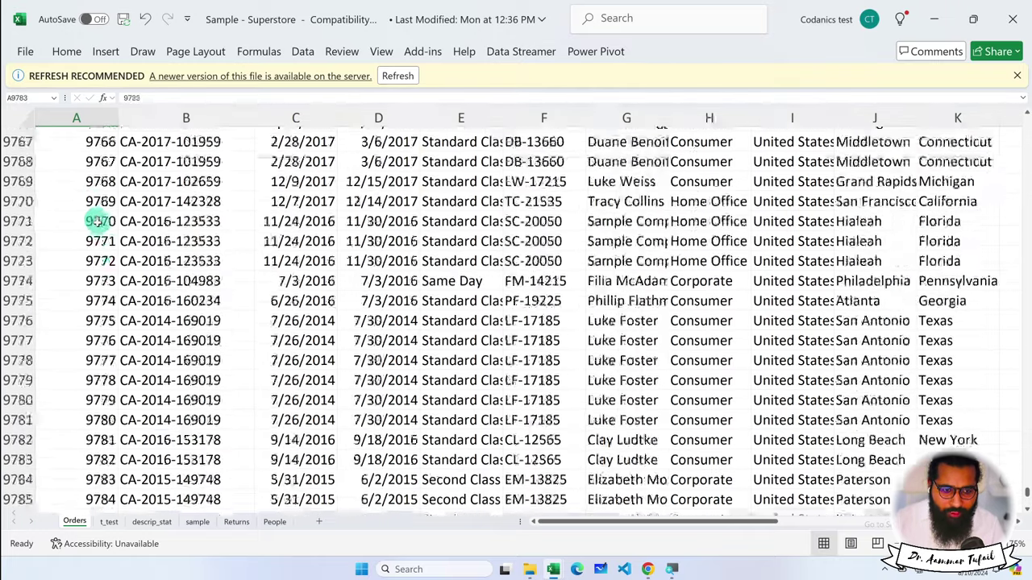
scroll(96, 222, "up", 19)
scroll(97, 219, "up", 19)
scroll(97, 222, "up", 20)
scroll(97, 222, "up", 13)
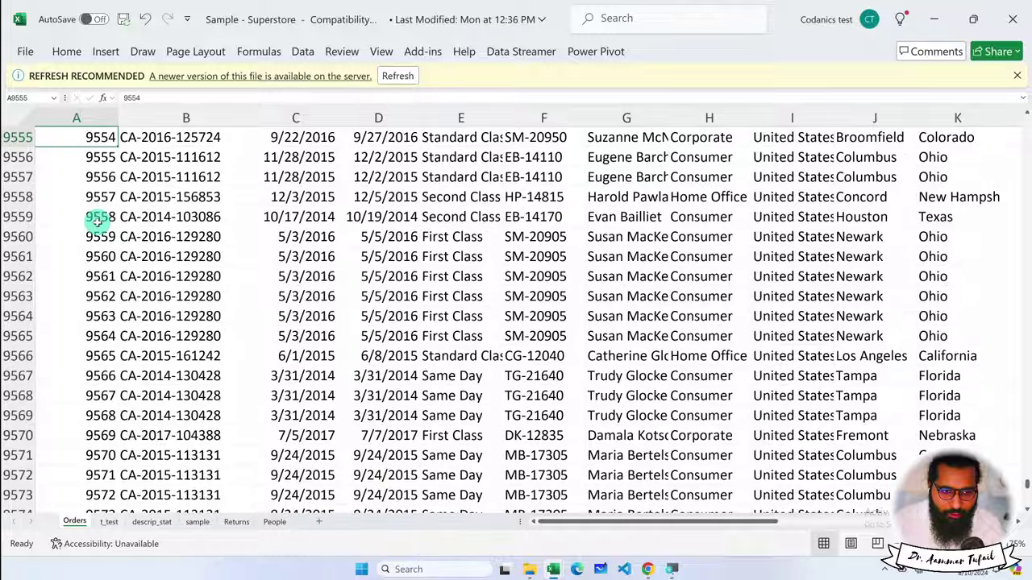
scroll(97, 221, "up", 20)
scroll(97, 219, "up", 20)
Step: Move up two screens with Page Up, right two screens with Alt+Page Down, then back to column A
key("Page_Up")
key("Page_Up")
key("Page_Up")
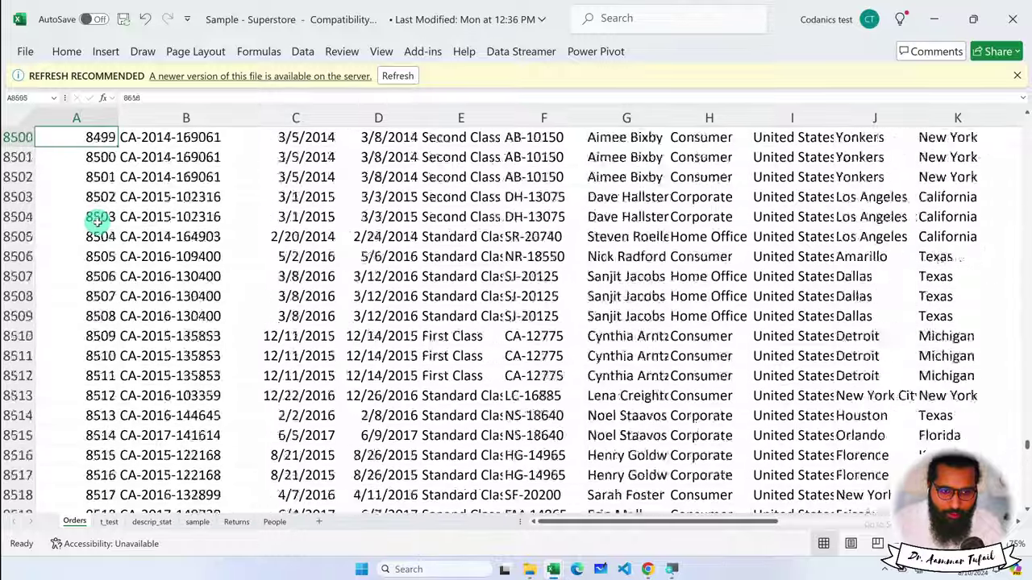
key("Page_Up")
key("Page_Up")
key("Page_Up")
key("alt")
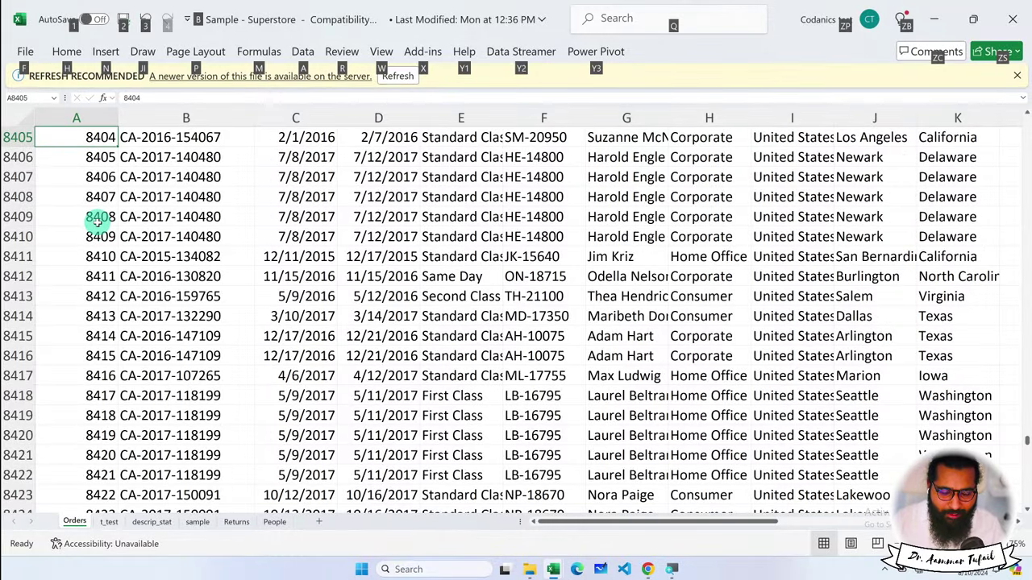
key("alt+Page_Down")
key("alt+Page_Down")
key("alt+Page_Down")
key("alt+Page_Down")
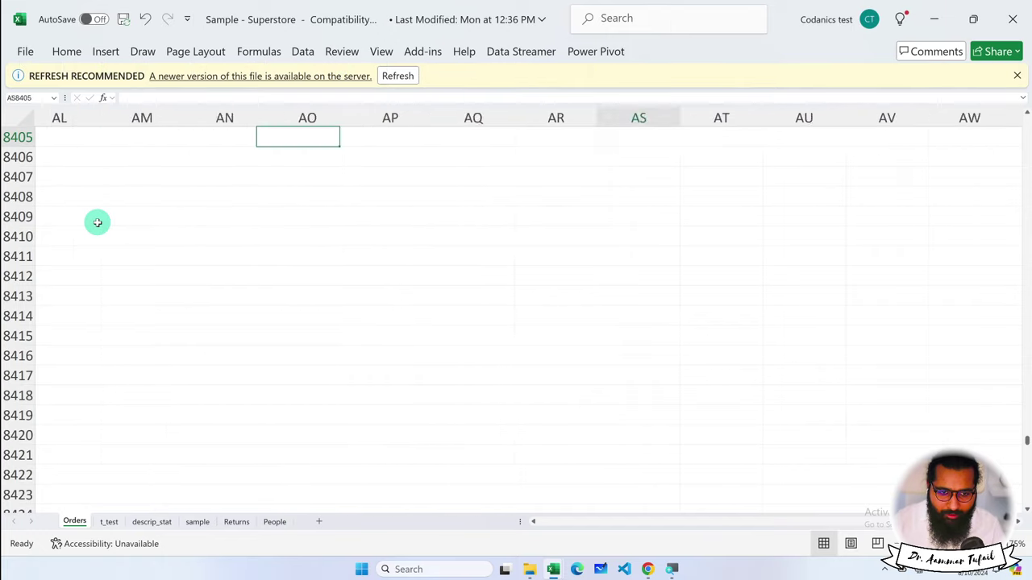
key("alt+Page_Down")
key("alt+Page_Down")
key("alt+Page_Up")
key("alt+Page_Up")
key("alt+Page_Up")
key("alt+Page_Up")
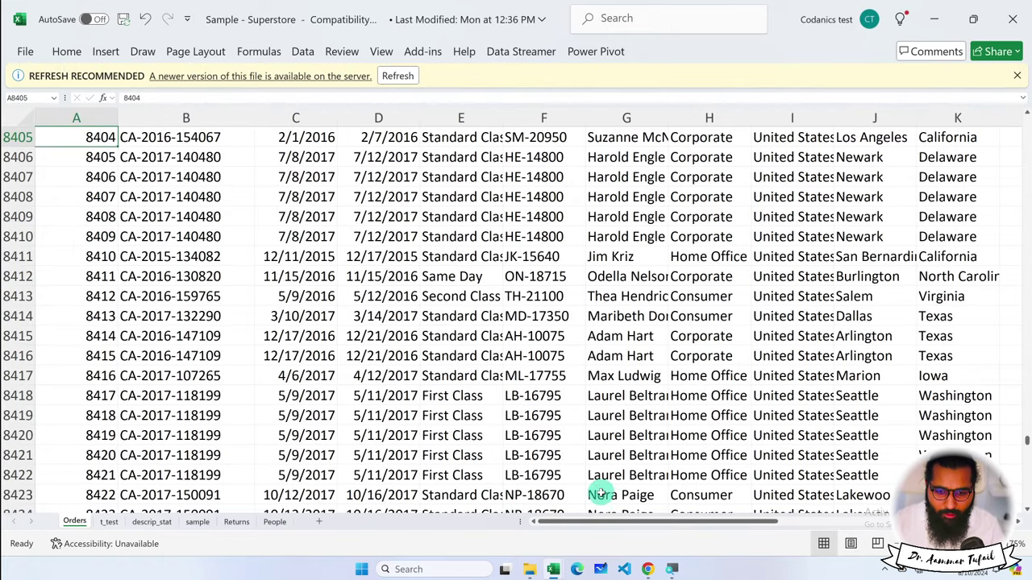
mouse_move(568, 522)
left_mouse_down()
mouse_move(814, 517)
mouse_move(580, 516)
left_mouse_up()
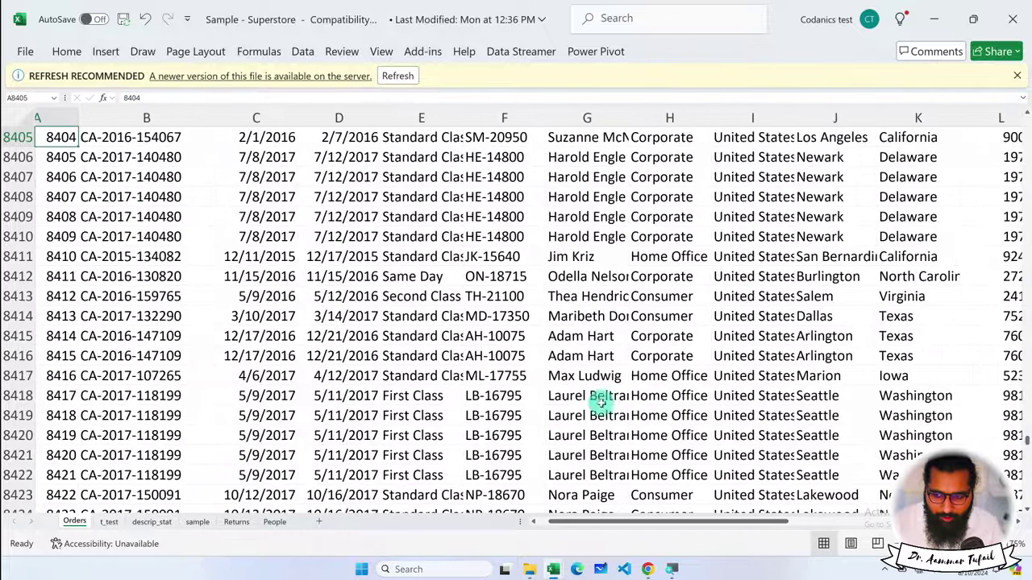
scroll(796, 237, "down", 6)
scroll(795, 253, "up", 6)
scroll(802, 253, "up", 5)
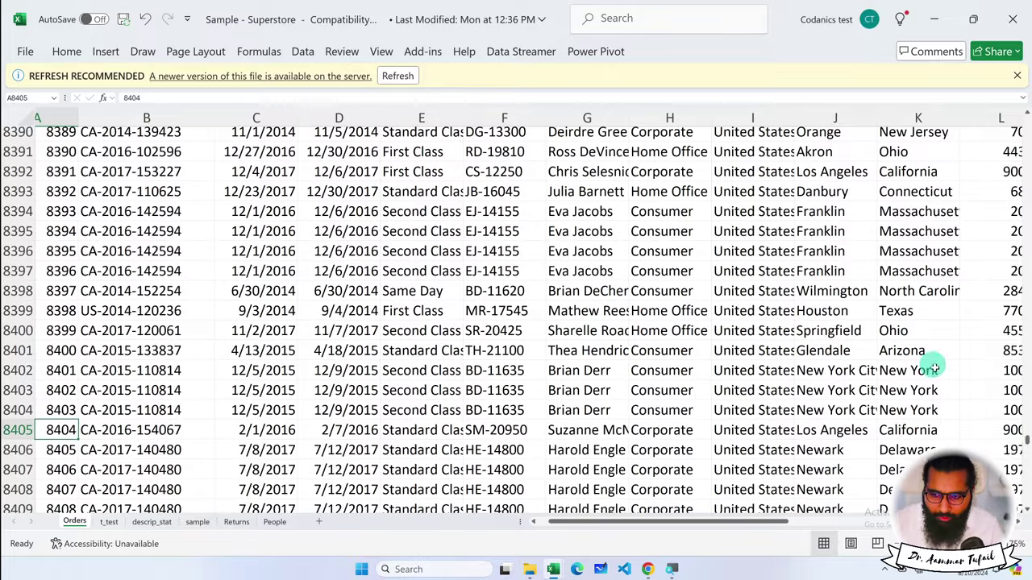
mouse_move(1024, 447)
left_mouse_down()
mouse_move(1015, 286)
mouse_move(1019, 394)
left_mouse_up()
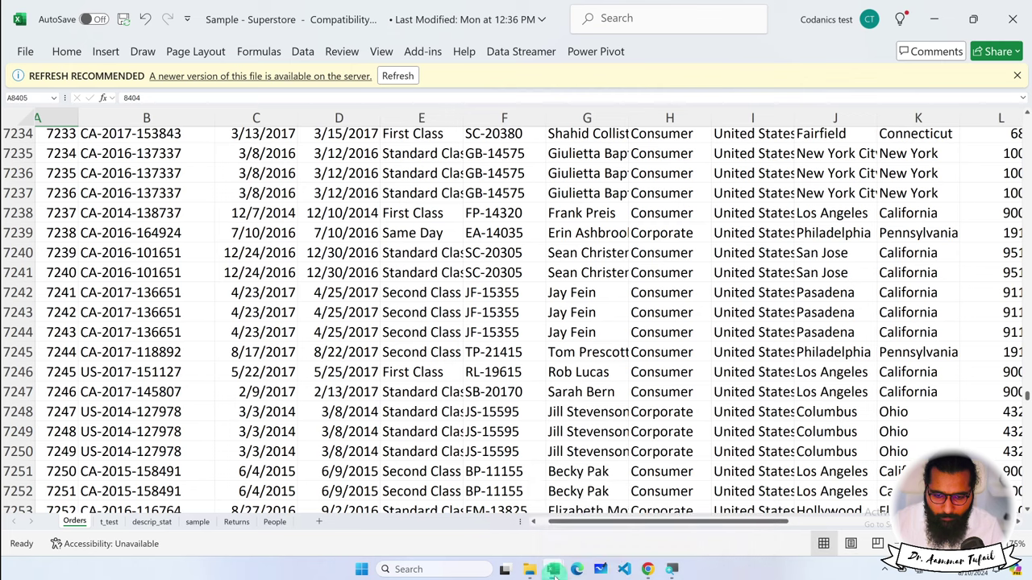
Step: Switch back to the Top 50 Excel shortcuts workbook and scroll through the Navigate in cells shortcut list
mouse_move(553, 569)
left_click(520, 511)
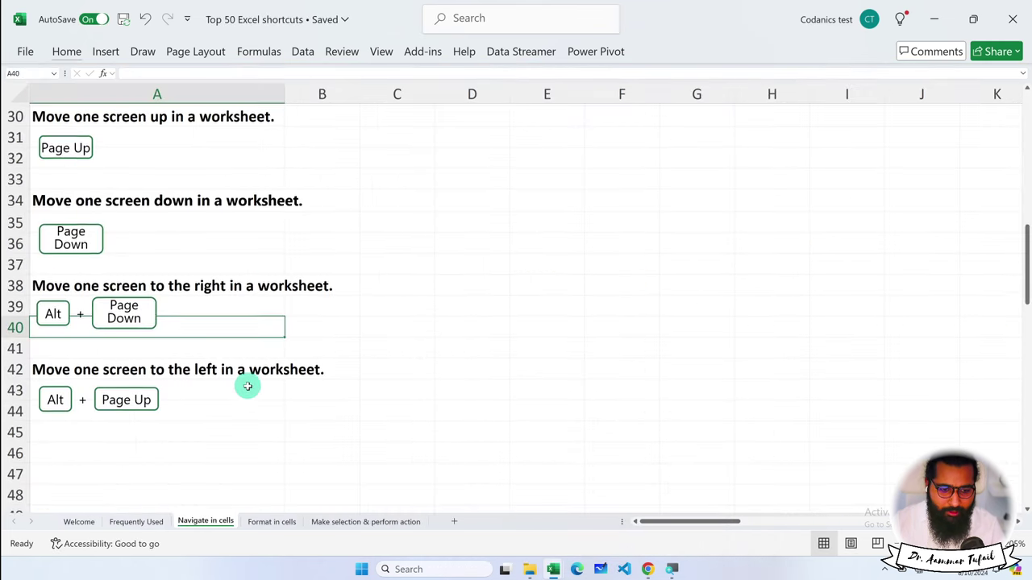
scroll(247, 387, "down", 1)
scroll(256, 403, "up", 2)
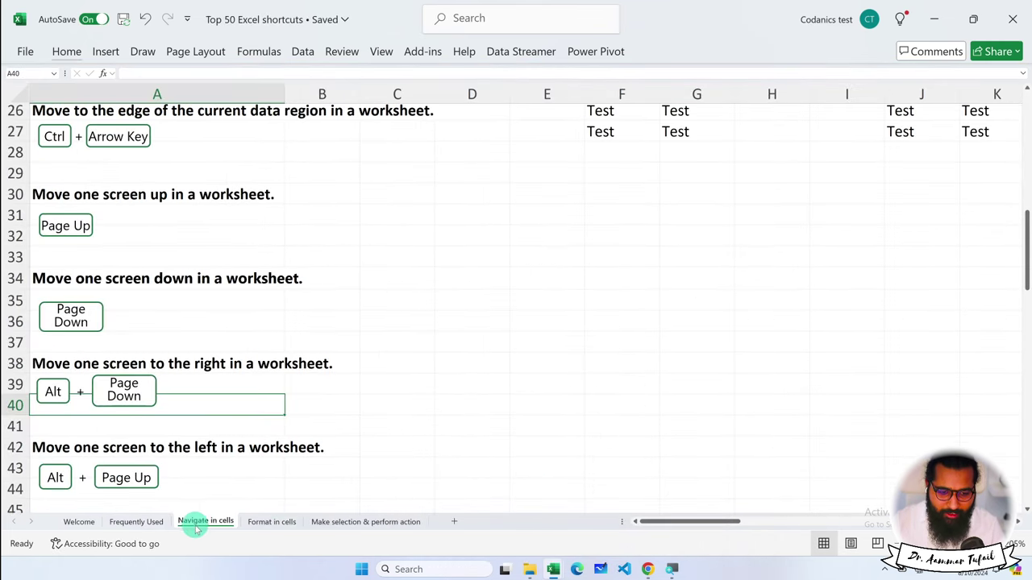
scroll(189, 422, "up", 8)
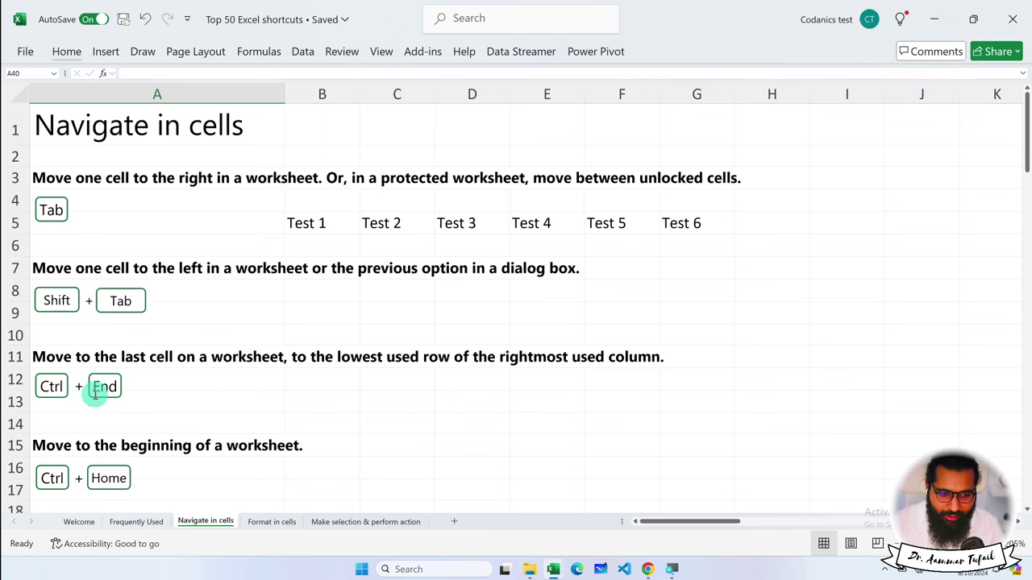
scroll(148, 390, "down", 1)
scroll(137, 394, "down", 1)
scroll(154, 395, "down", 1)
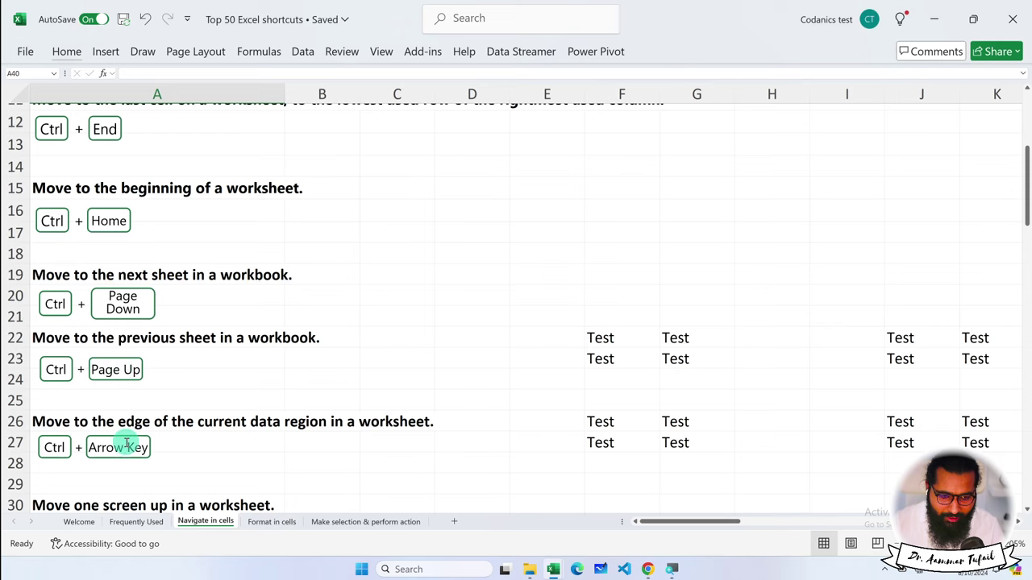
scroll(146, 446, "down", 1)
scroll(145, 436, "down", 1)
scroll(121, 411, "down", 1)
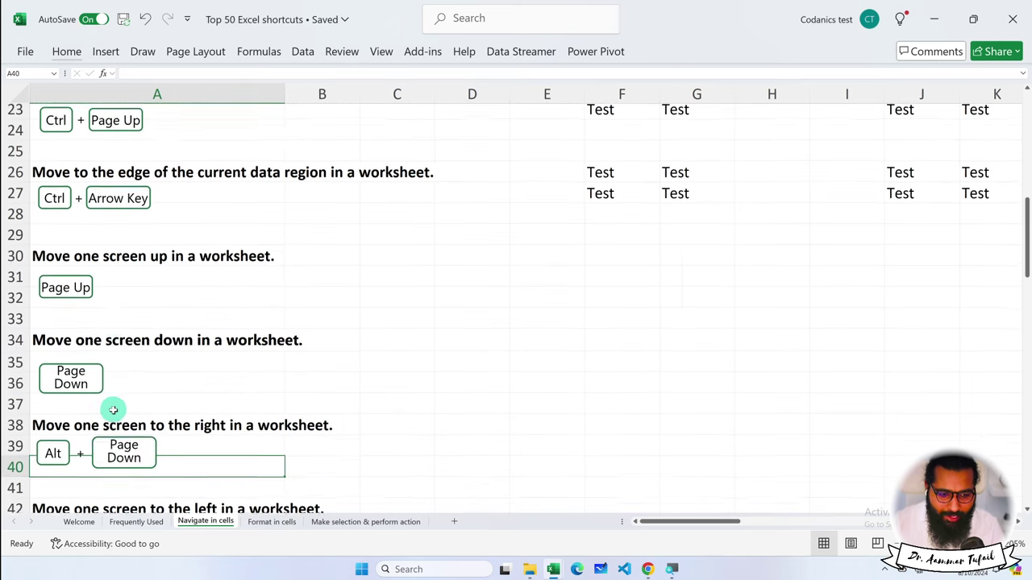
scroll(89, 416, "down", 1)
scroll(125, 426, "down", 3)
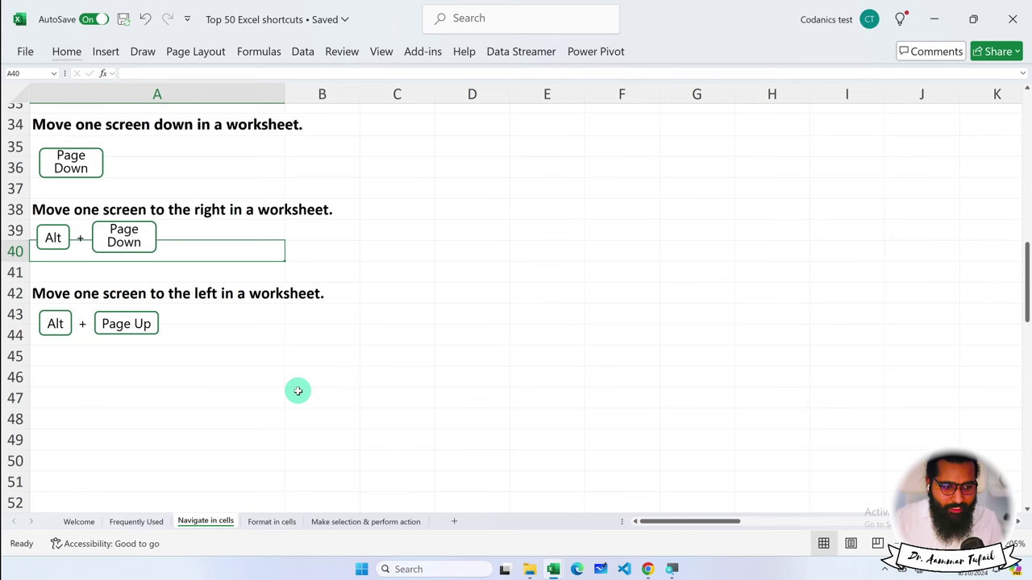
left_click(266, 523)
Step: Deselect the Ctrl key graphic and scroll up to the Format in cells title in A1
left_click(37, 144)
scroll(41, 144, "up", 2, "ctrl")
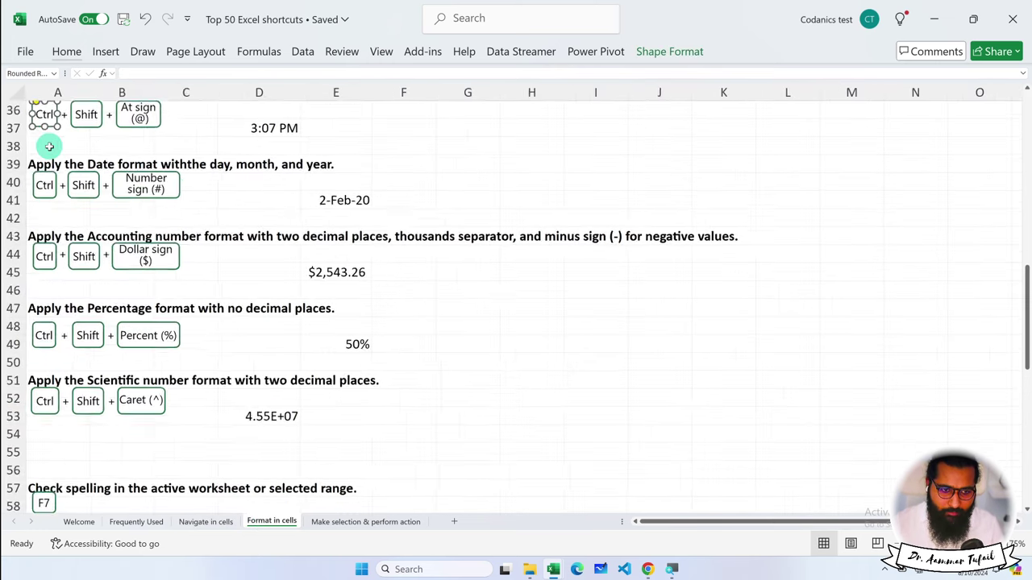
scroll(49, 146, "up", 12)
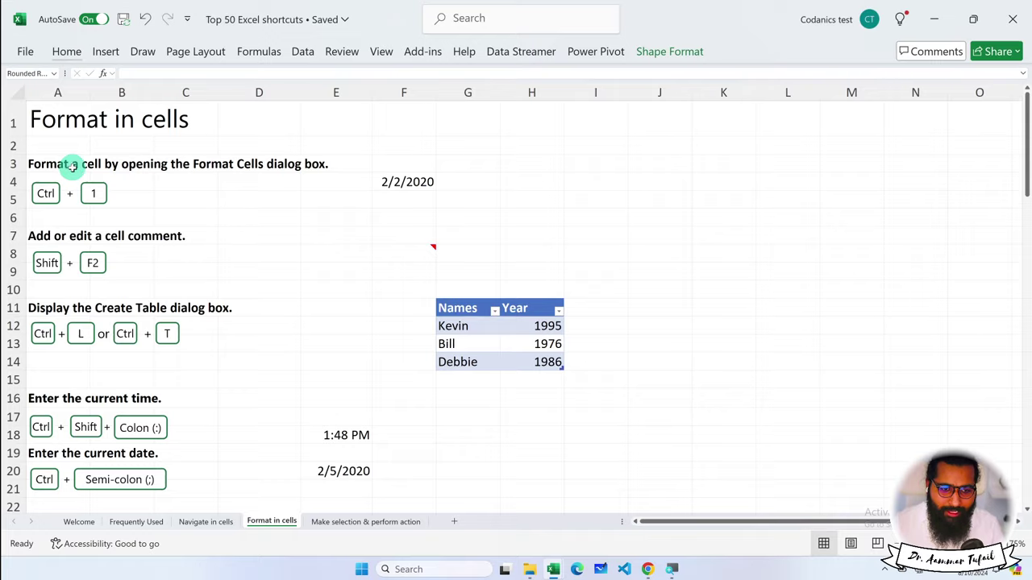
key("Escape")
scroll(73, 165, "up", 14)
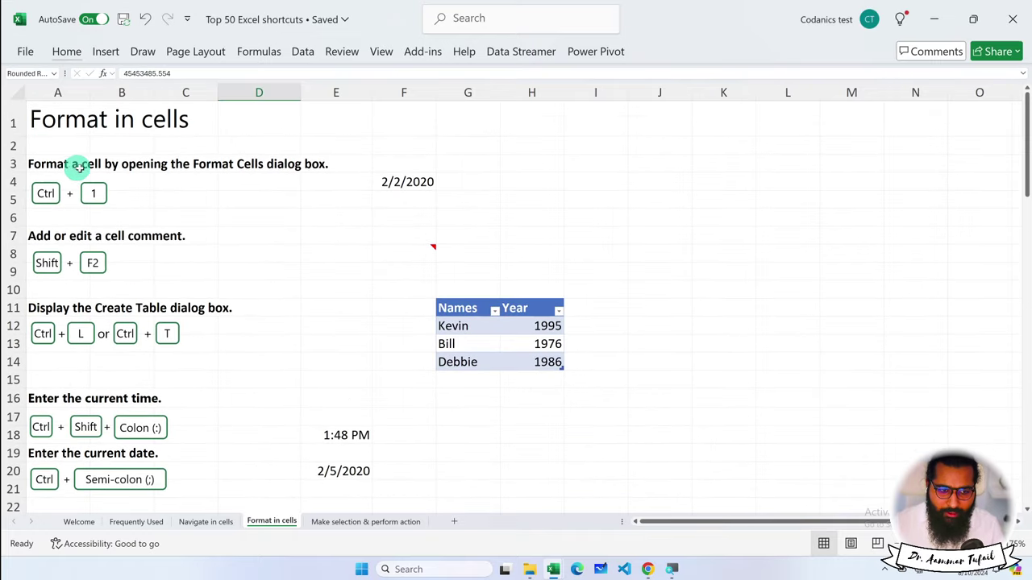
left_click(87, 120)
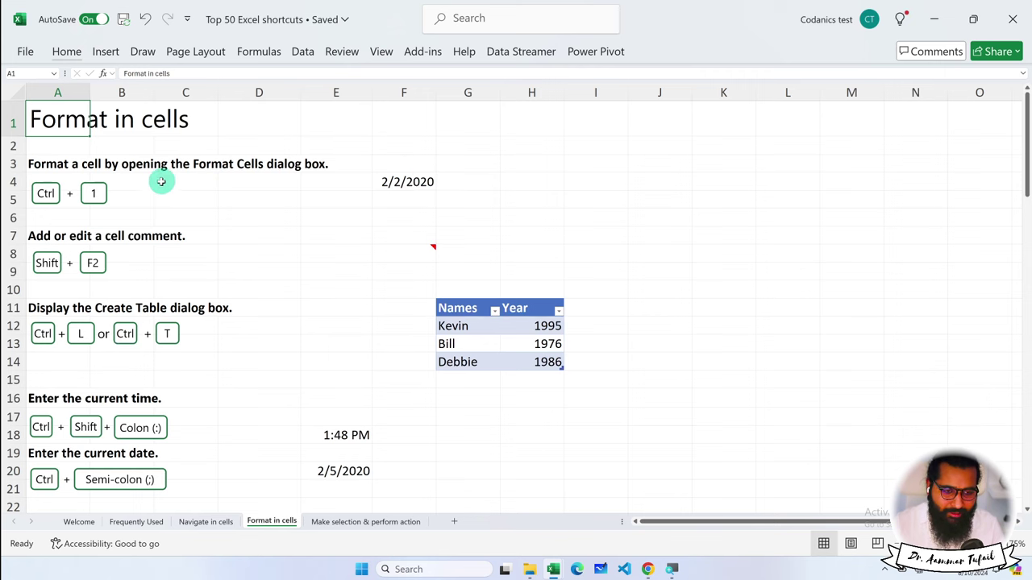
Step: Select A3, B3, D3, then the 2/2/2020 date in F4 and show its Date format on the Home ribbon
left_click(49, 166)
scroll(49, 166, "up", 1)
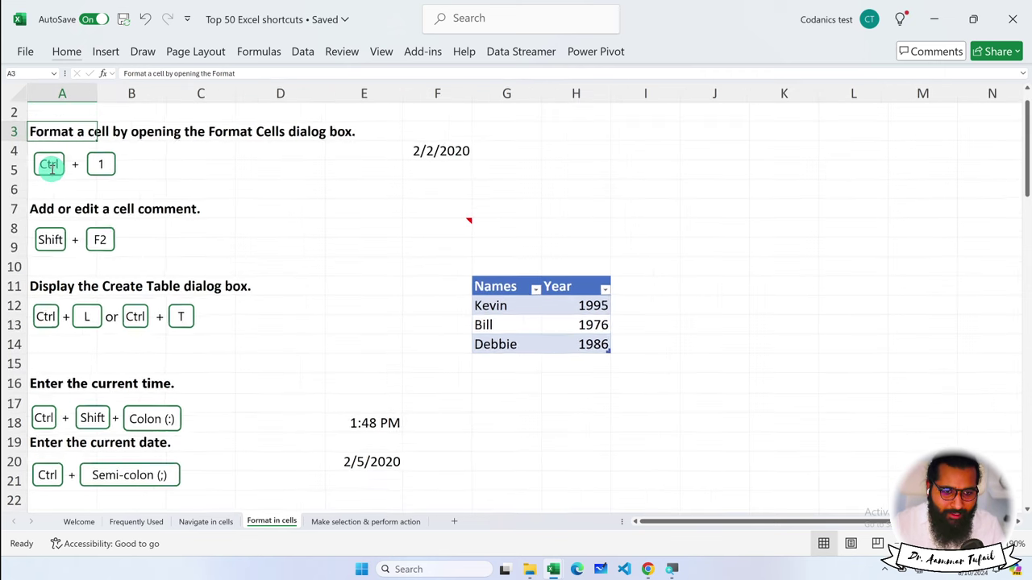
scroll(110, 172, "up", 1)
left_click(149, 172)
left_click(250, 172)
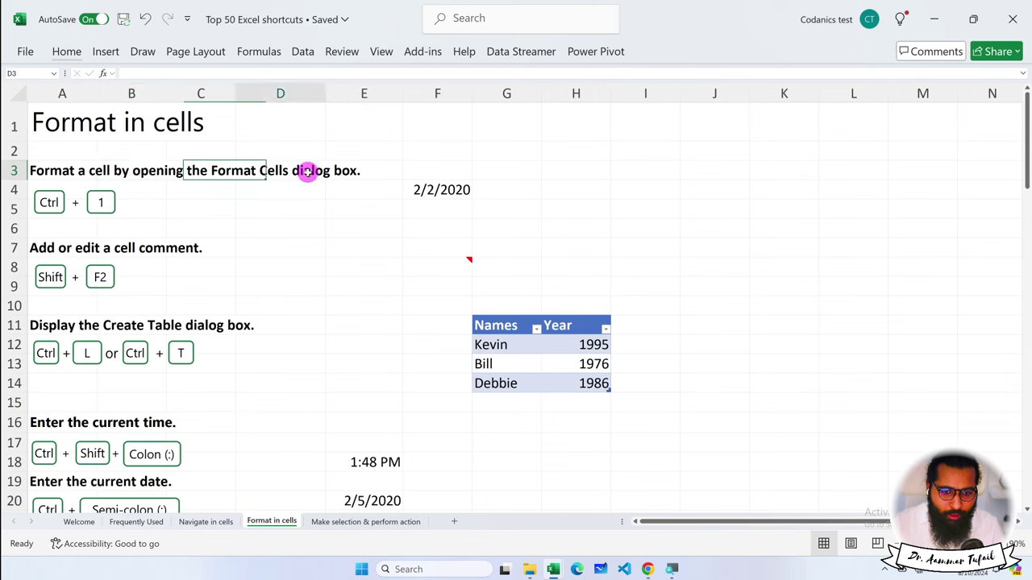
left_click(416, 194)
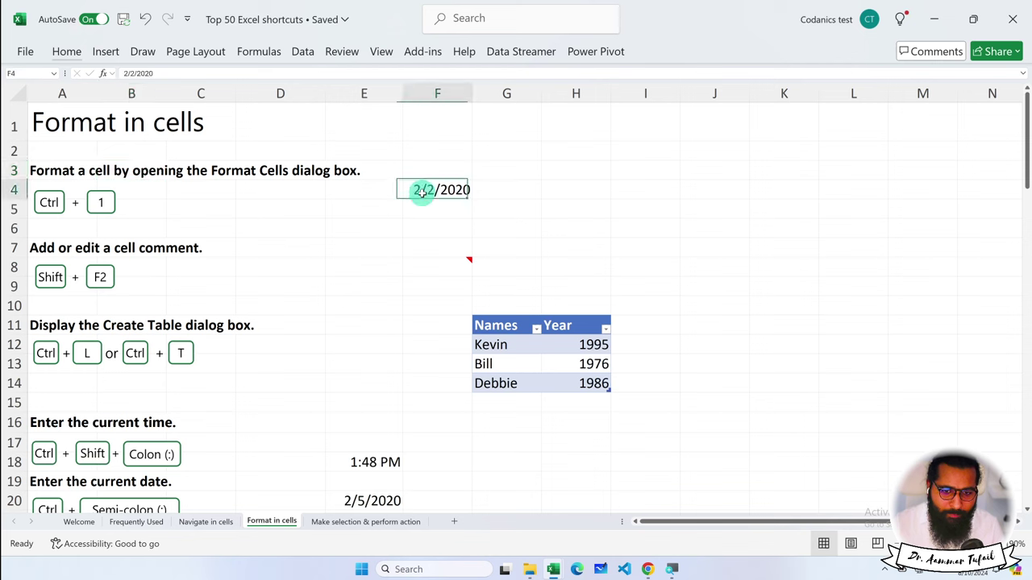
left_click(66, 52)
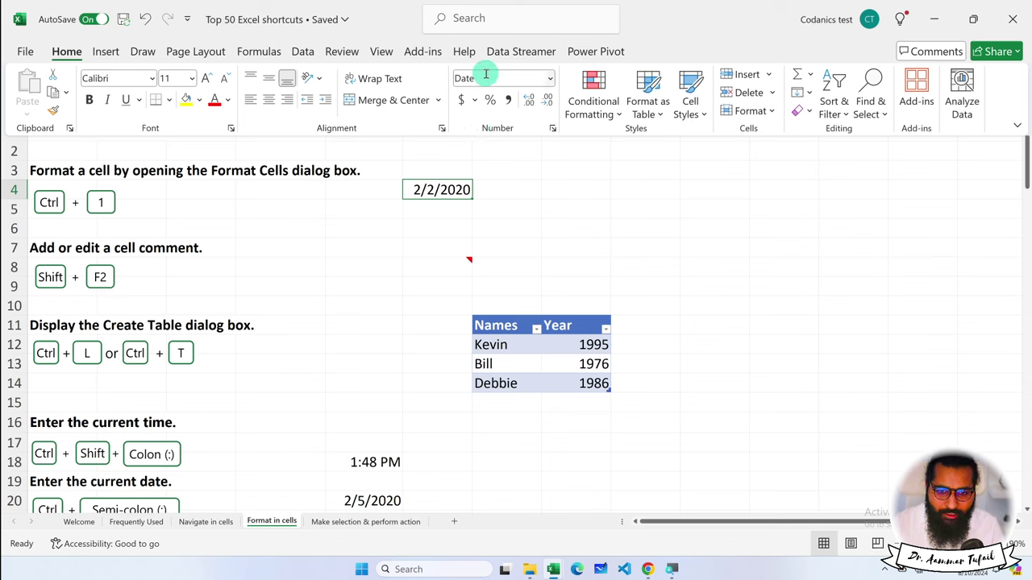
Step: Check F4's number format list, collapse the ribbon, and open Format Cells for F4 with Ctrl+1
left_click(549, 78)
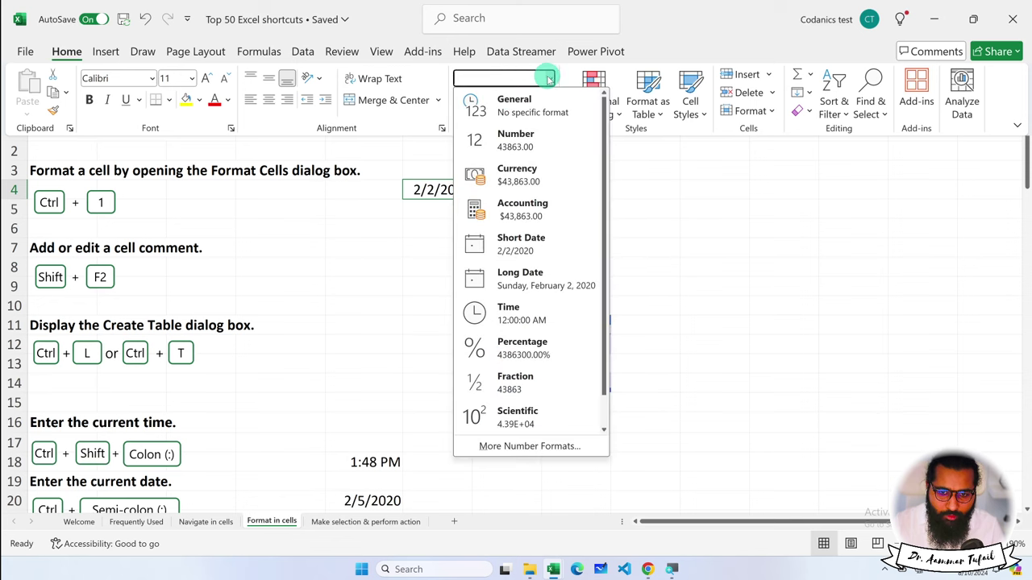
left_click(620, 210)
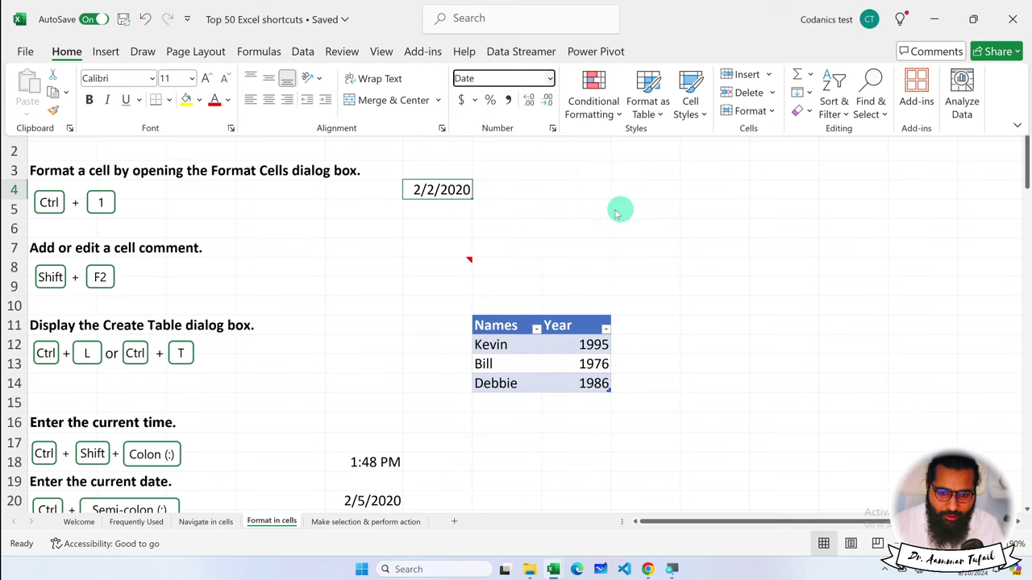
left_click(511, 216)
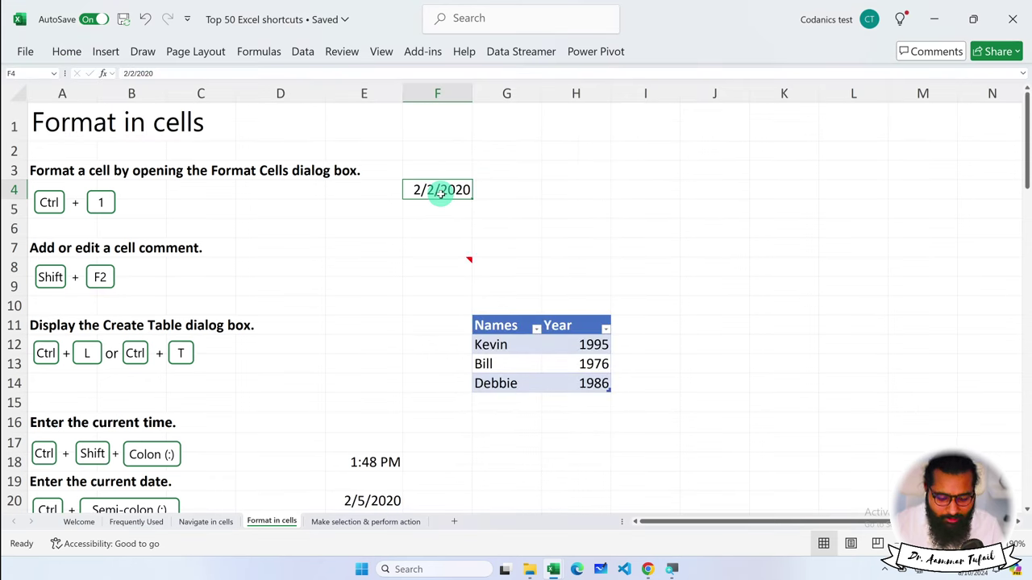
key("ctrl+1")
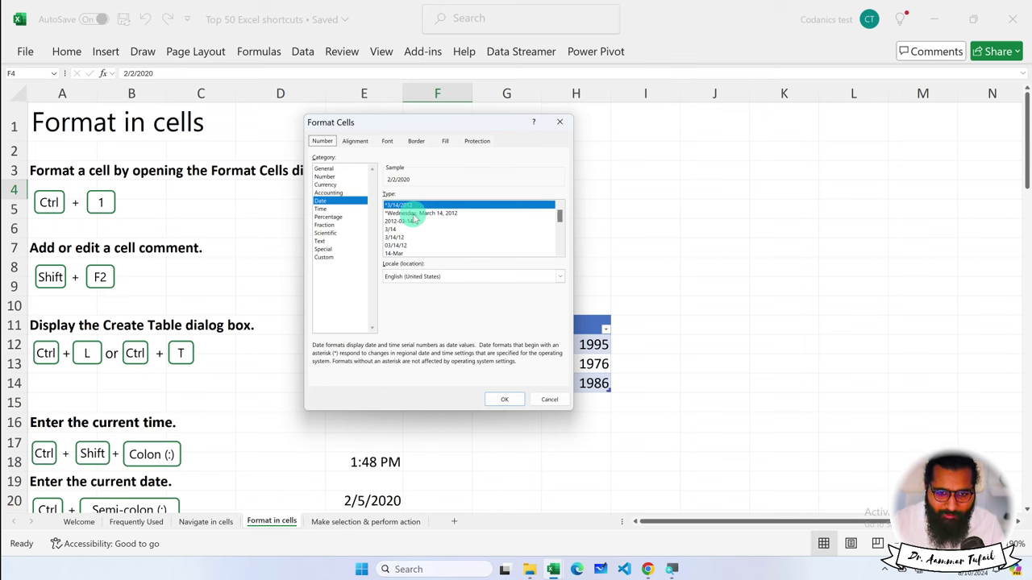
Step: Reopen Format Cells and preview long weekday, 2012-03-14, 3/14 and 03/14/12 date types, returning to 3/14/2012
left_click(549, 399)
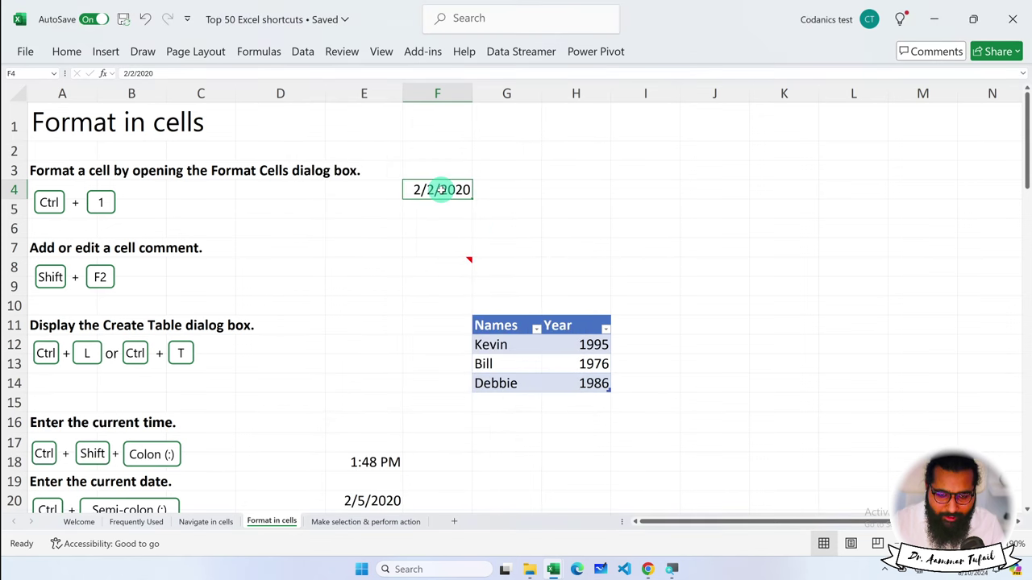
key("ctrl+1")
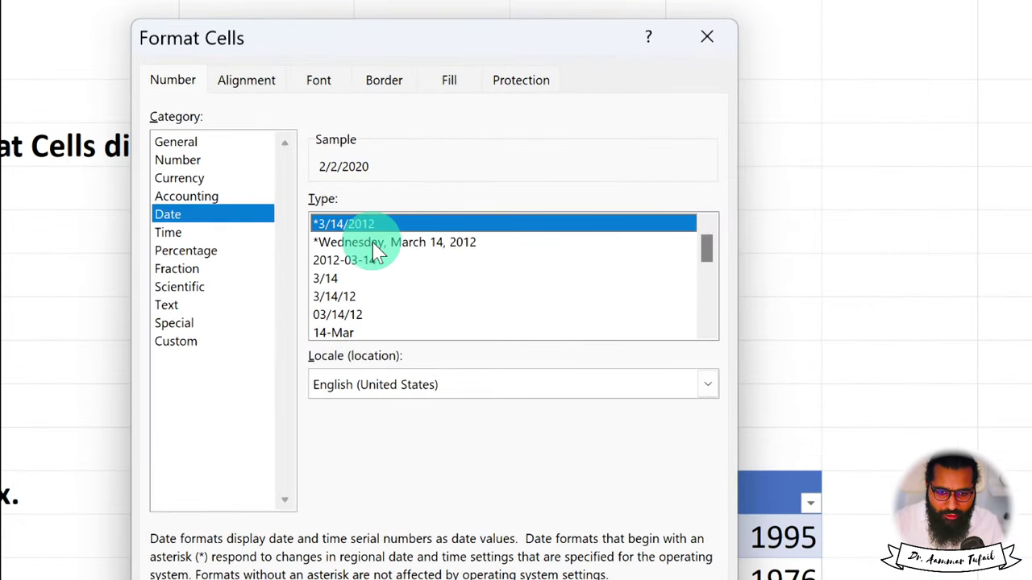
left_click(375, 244)
left_click(384, 262)
left_click(374, 279)
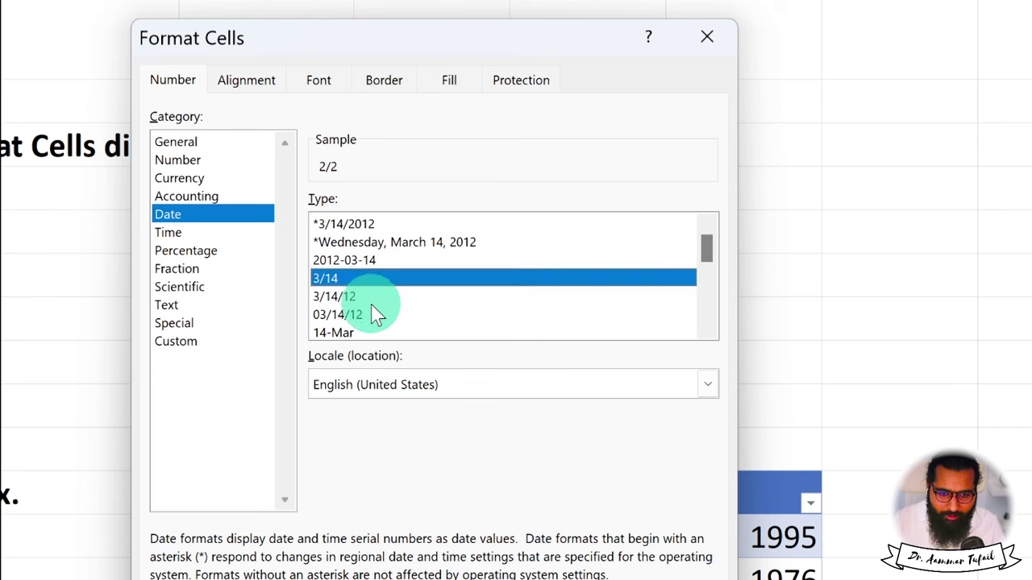
left_click(372, 313)
mouse_move(703, 247)
left_mouse_down()
mouse_move(700, 274)
mouse_move(548, 224)
left_mouse_up()
left_click(367, 242)
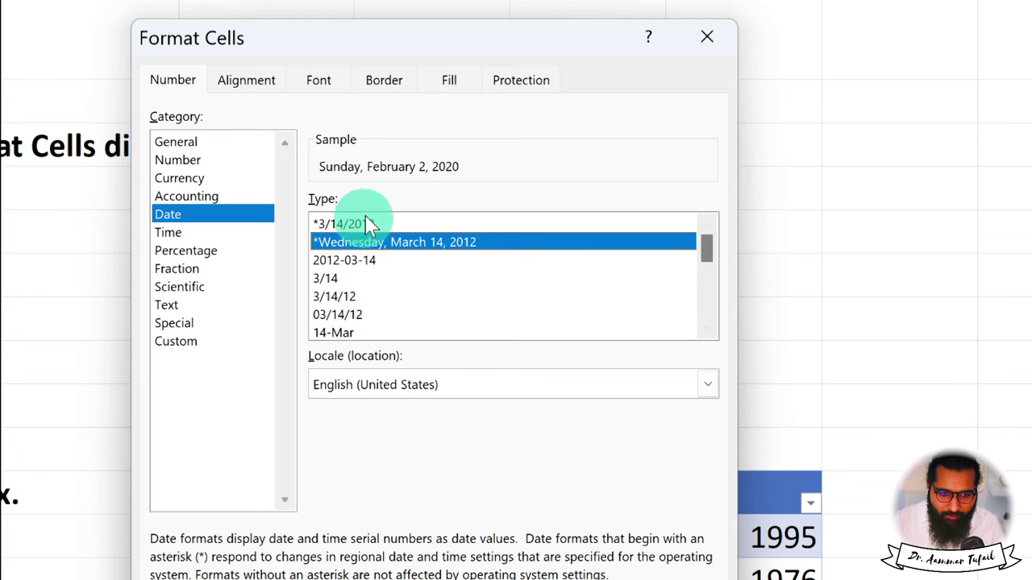
left_click(353, 224)
Step: Browse Time, Percentage, Fraction, Scientific, Text, Special and Custom categories, then confirm the Date *3/14/2012 type
left_click(197, 216)
left_click(194, 232)
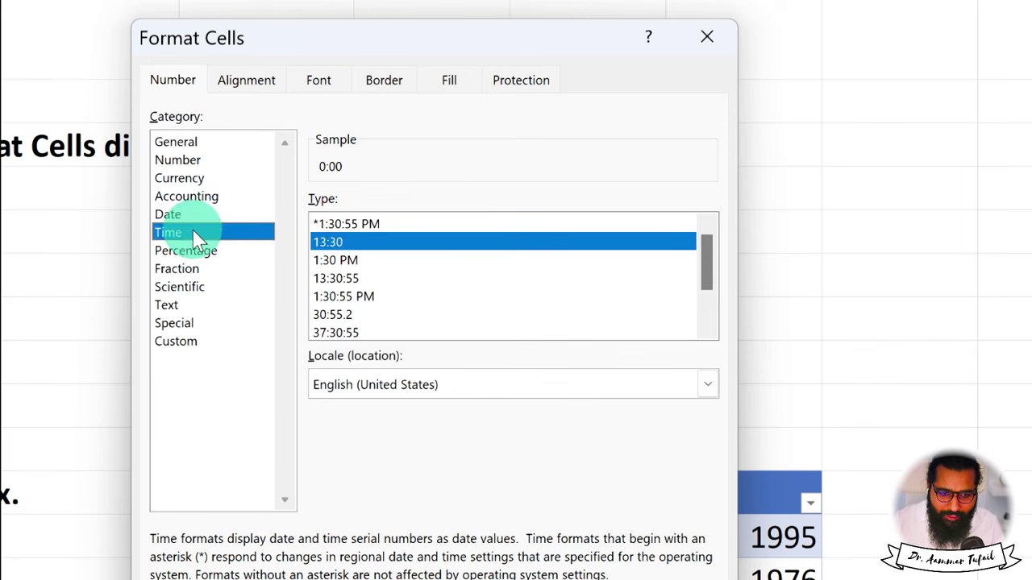
left_click(186, 268)
left_click(189, 252)
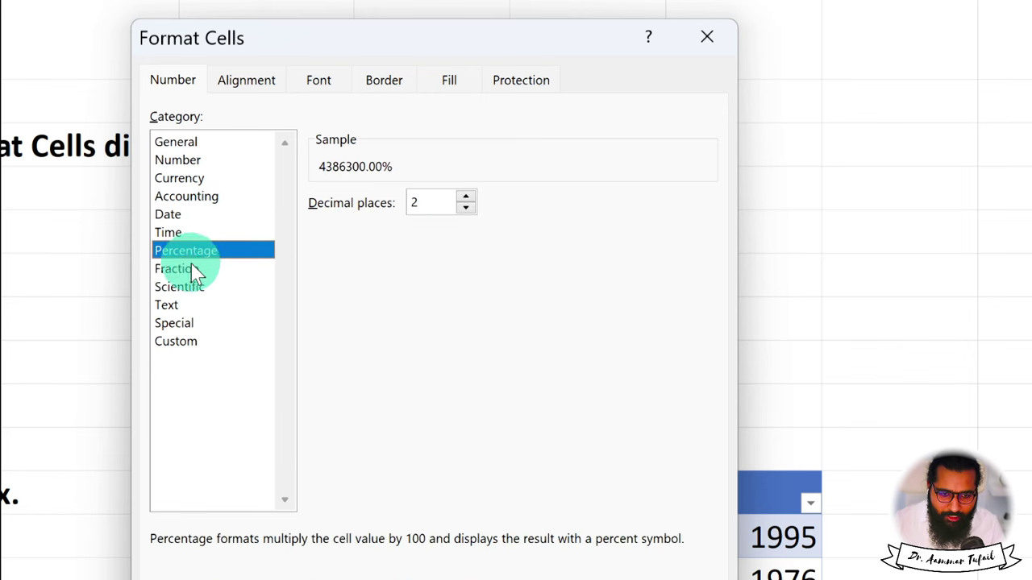
left_click(190, 268)
left_click(184, 287)
left_click(174, 305)
left_click(174, 323)
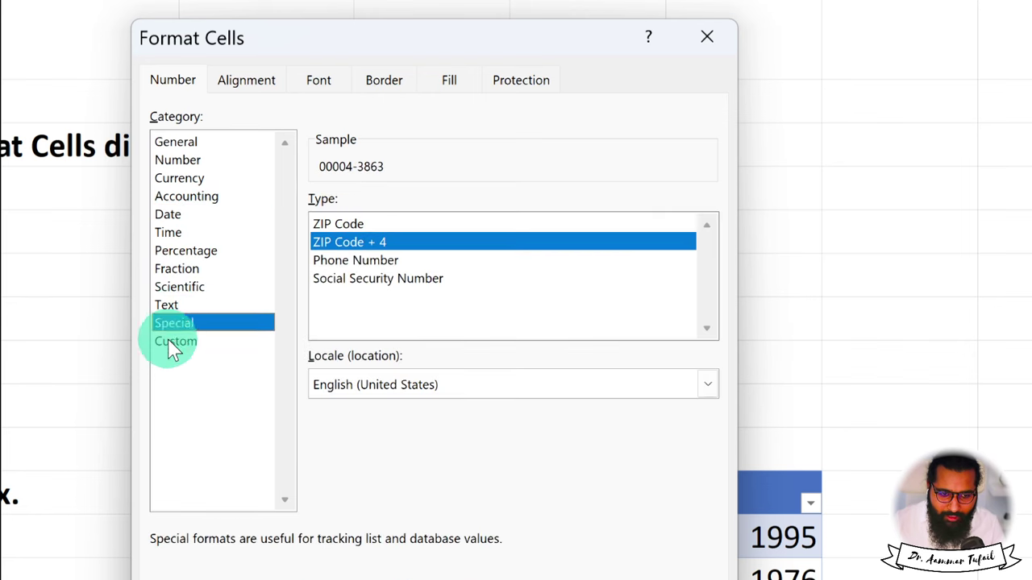
left_click(173, 341)
left_click(179, 215)
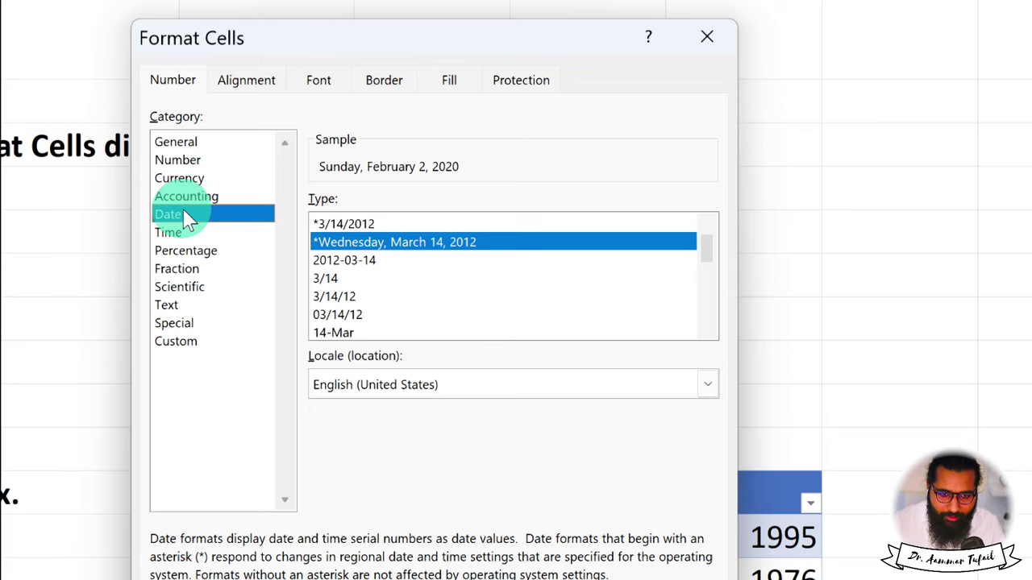
left_click(387, 225)
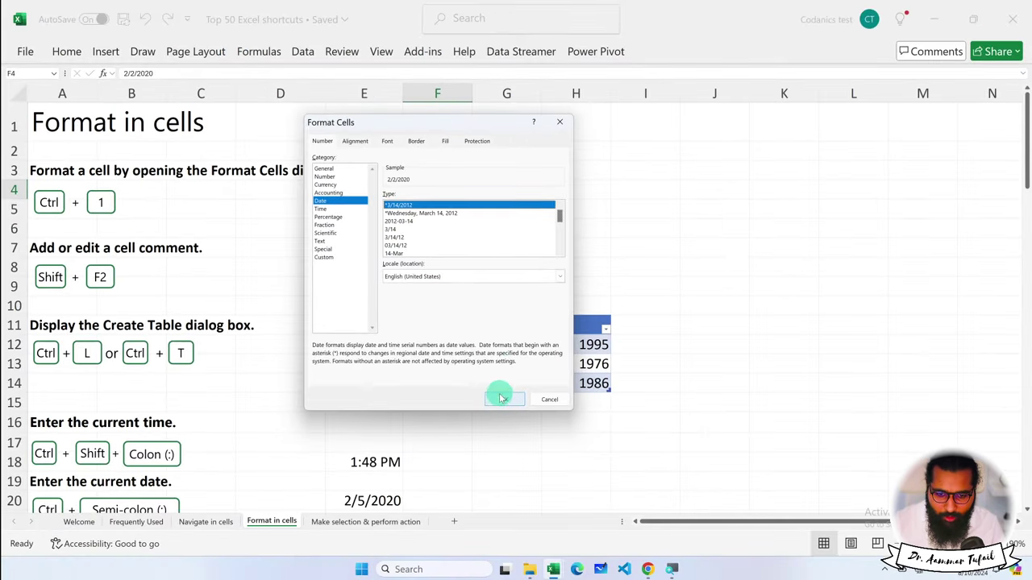
left_click(501, 397)
Step: Set F4 to Long Date showing Sunday, February 2, 2020, then back to Short Date 2/2/2020
left_click(66, 51)
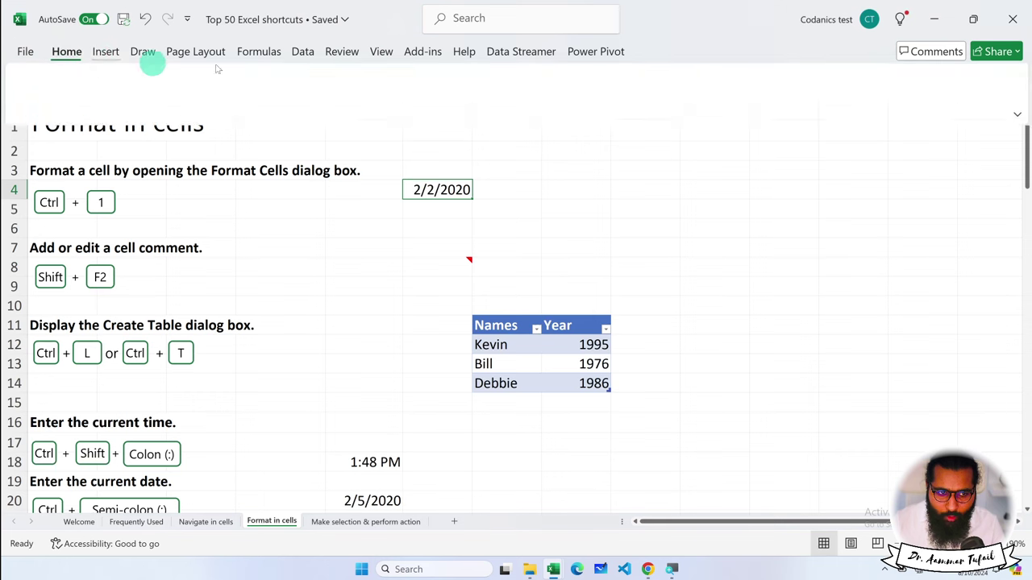
left_click(549, 78)
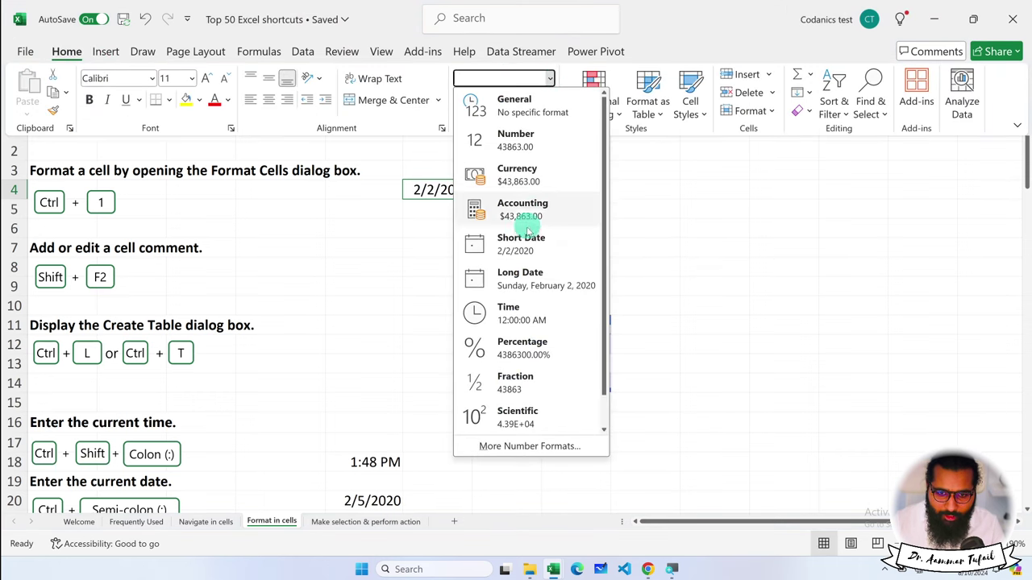
left_click(548, 278)
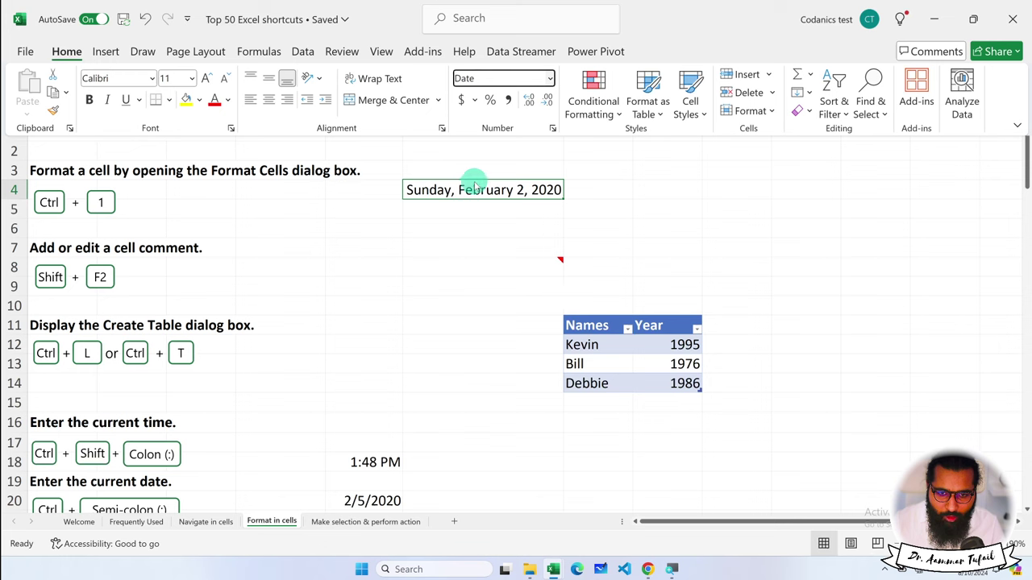
left_click(549, 78)
left_click(535, 245)
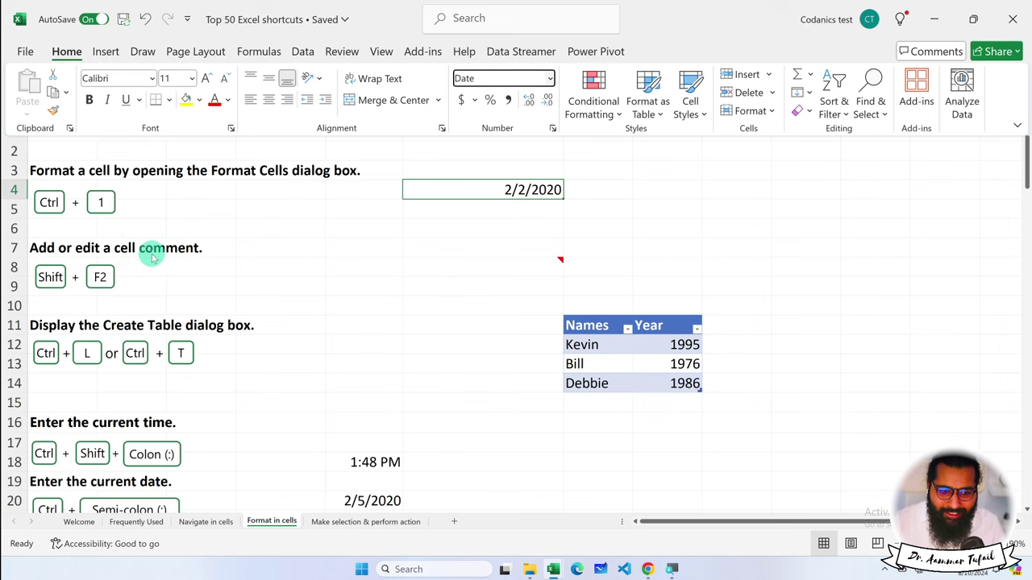
Step: Add the note "This is a date cell." to cell F4 with Shift+F2
key("ctrl+F1")
left_click(283, 282)
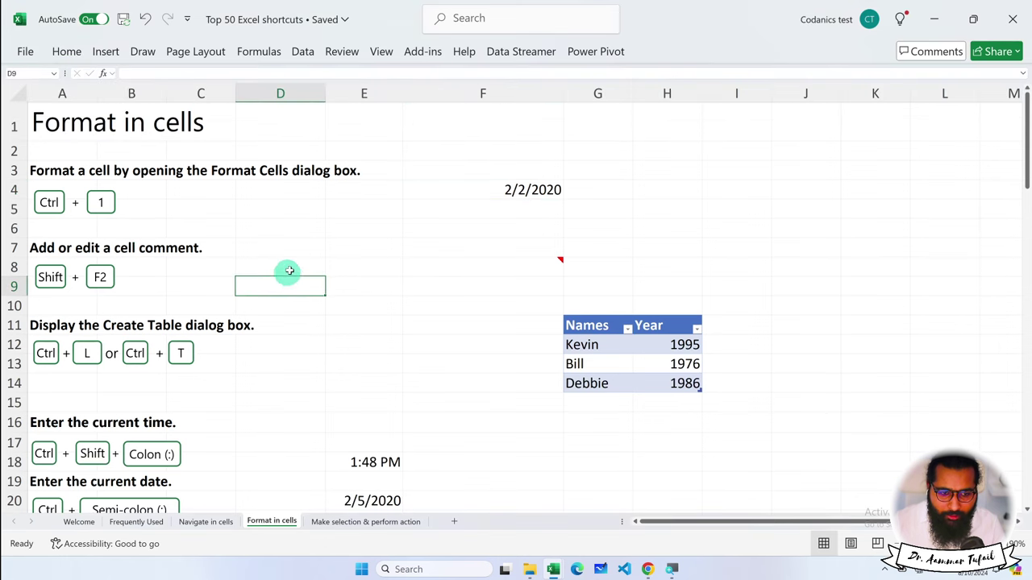
left_click(548, 195)
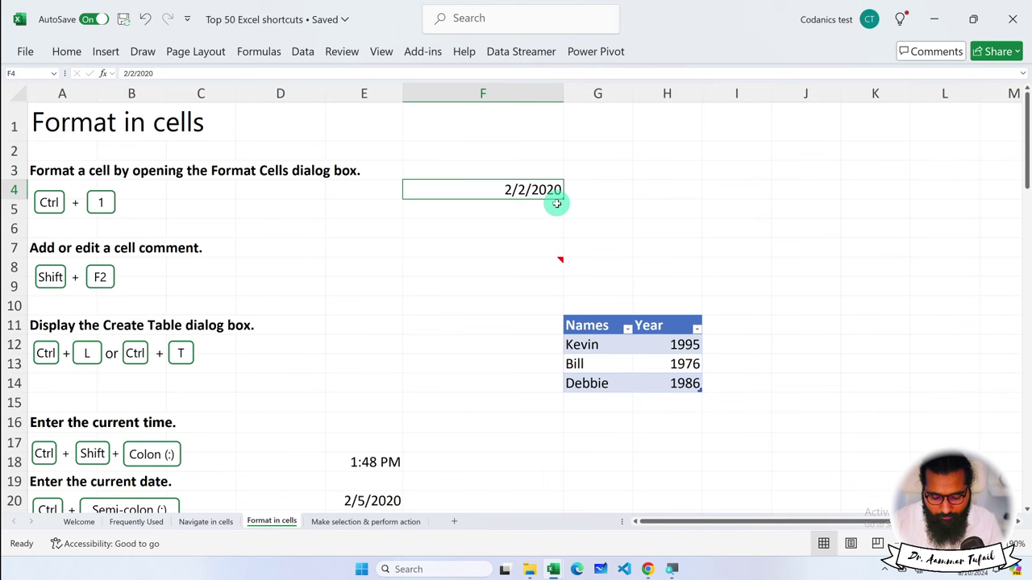
key("shift+F2")
type("This is a date cell.")
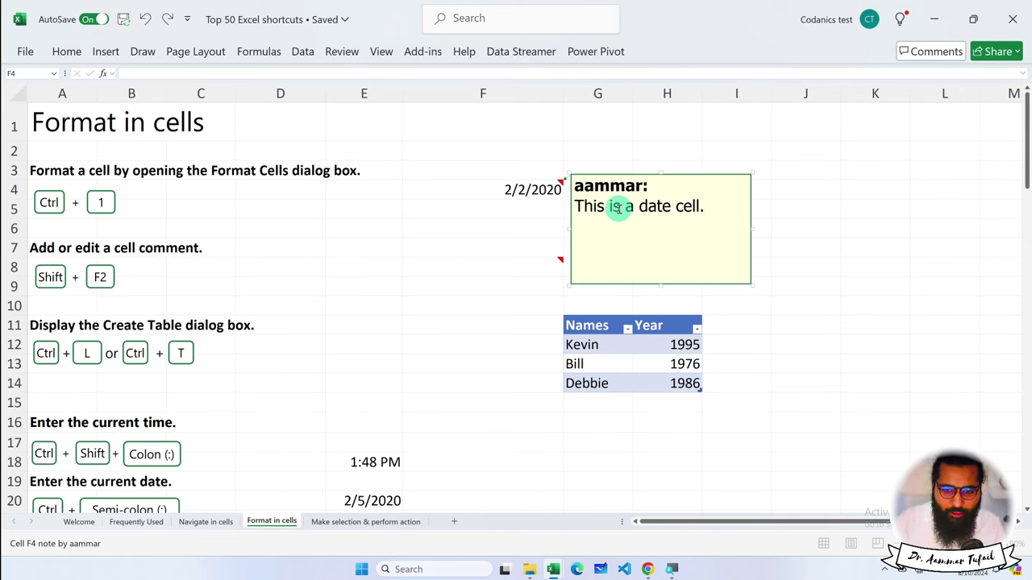
left_click(829, 228)
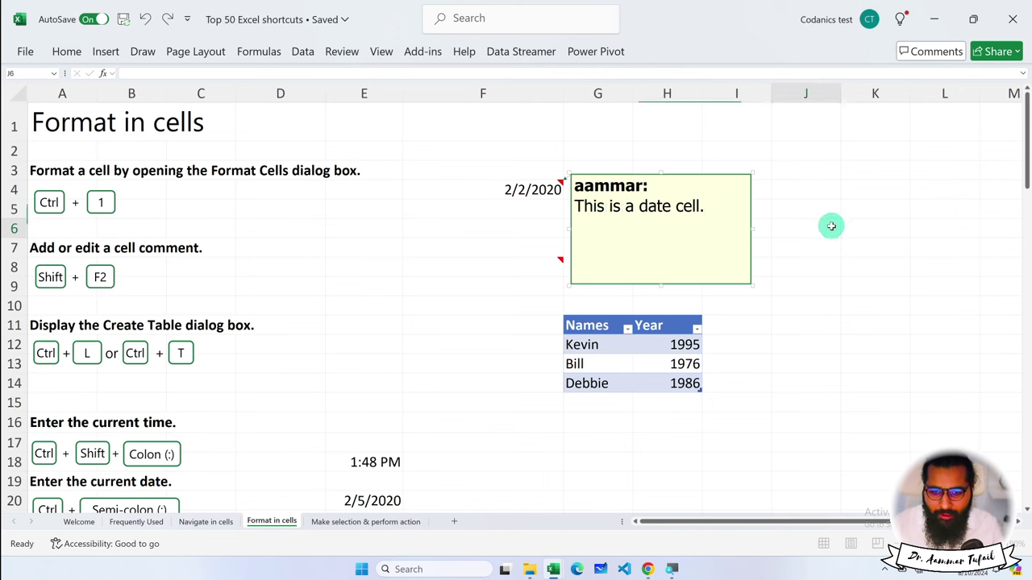
Step: Move between F4, F5, F6 and F8 to display F8's existing note
left_click(560, 182)
left_click(542, 207)
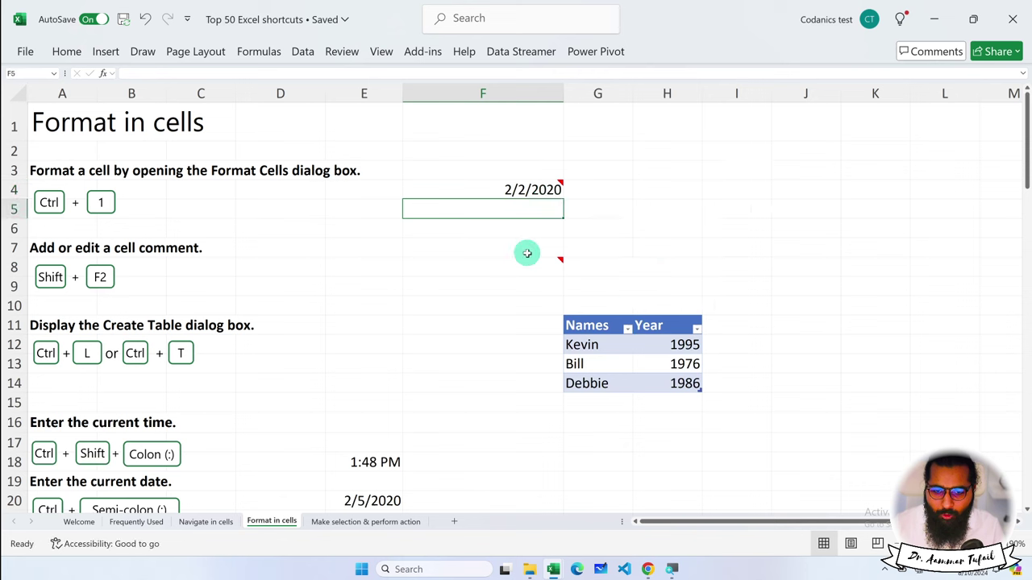
left_click(524, 264)
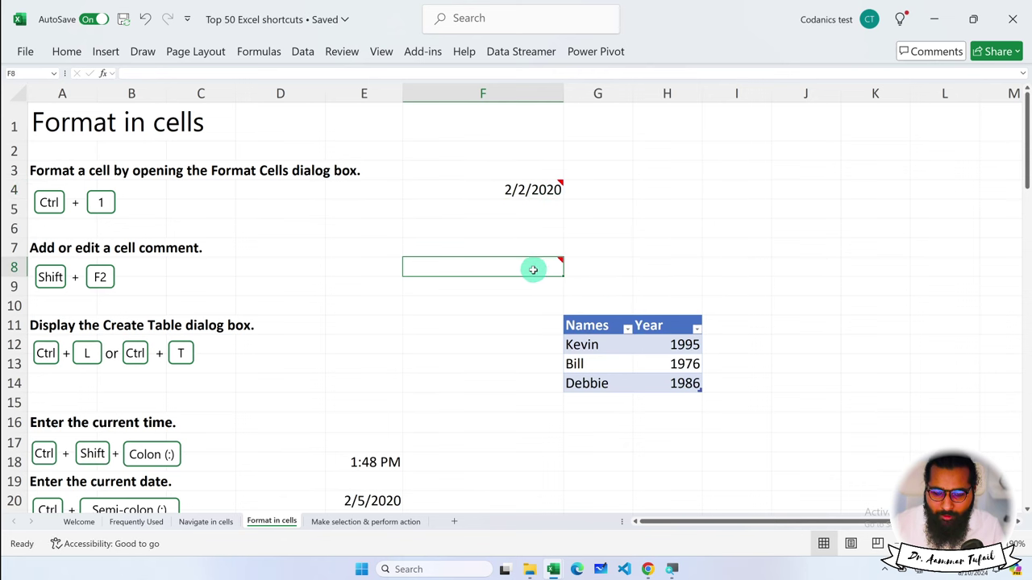
left_click(500, 230)
left_click(532, 189)
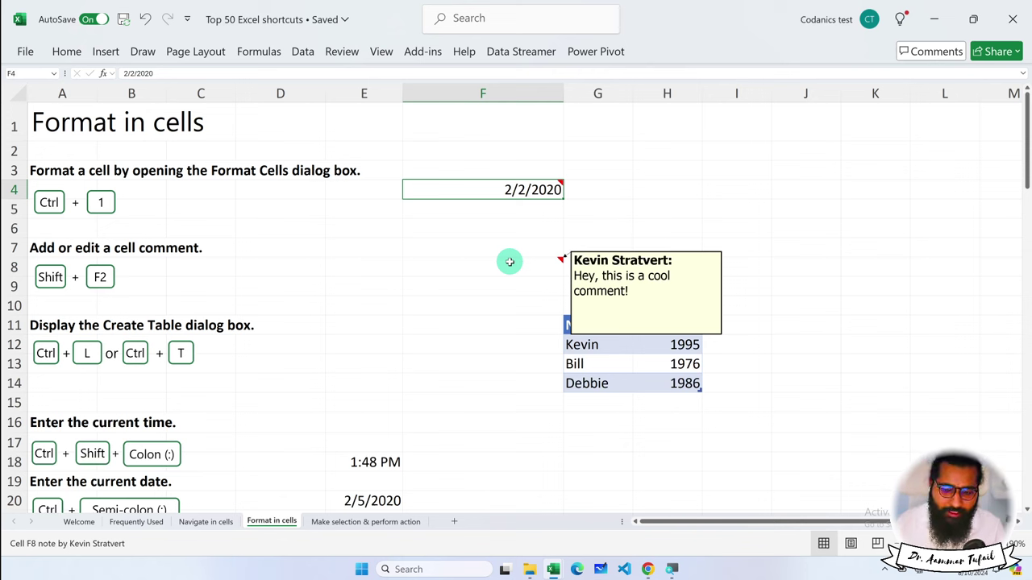
left_click(509, 261)
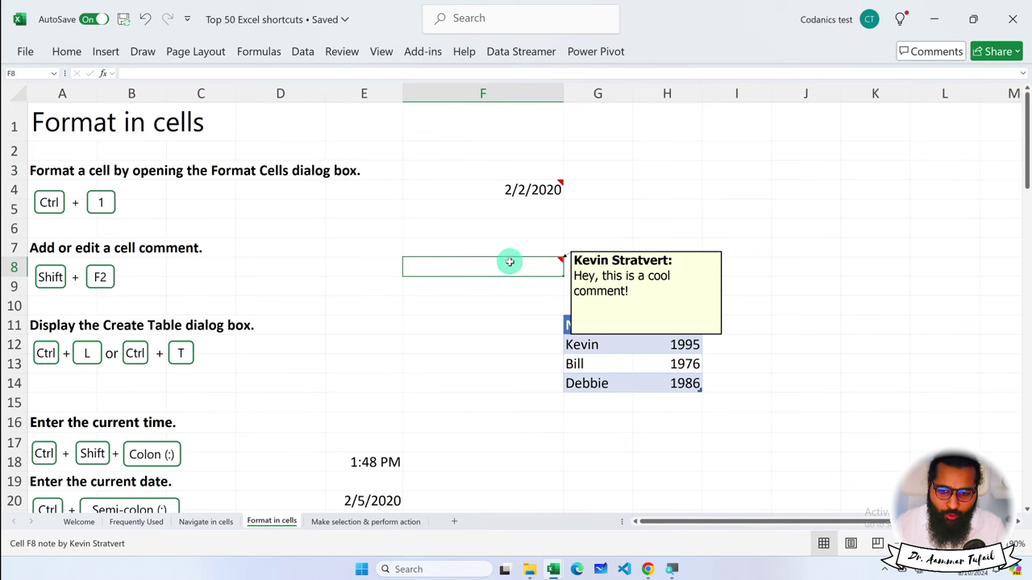
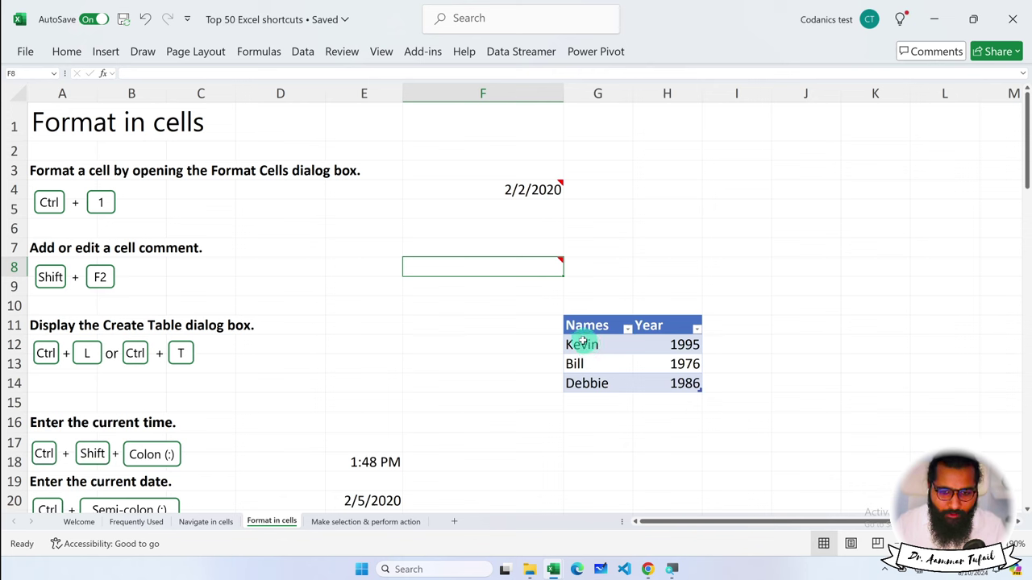
Step: View the date note on F4 and the note on F8, then open F8's note for editing with Shift+F2
left_click(535, 190)
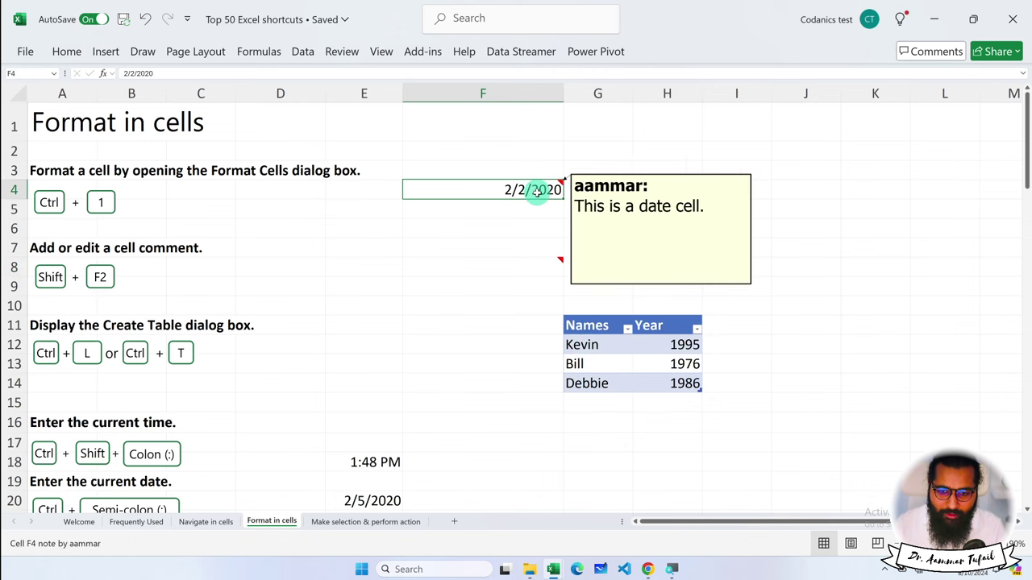
left_click(529, 264)
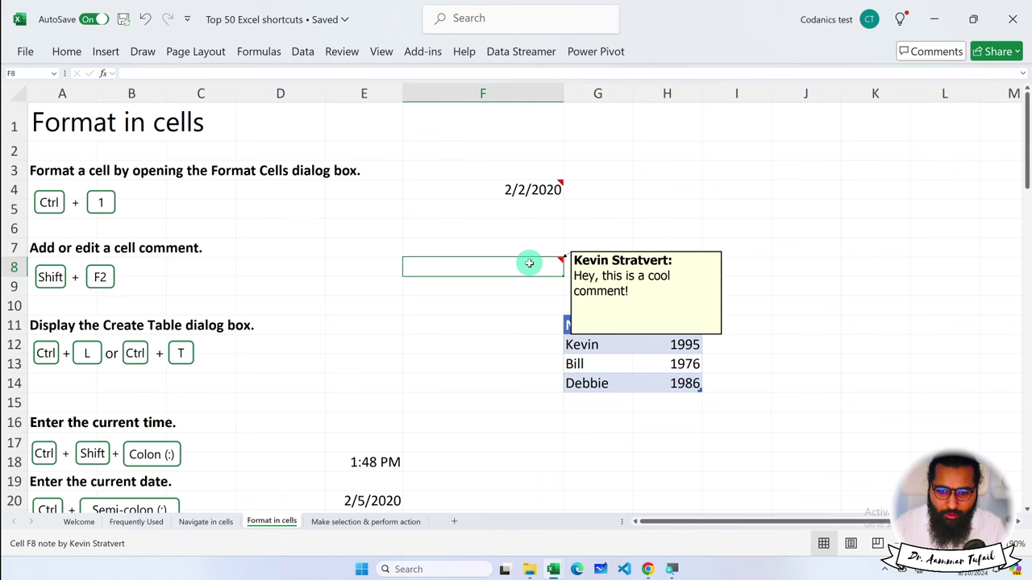
left_click(546, 189)
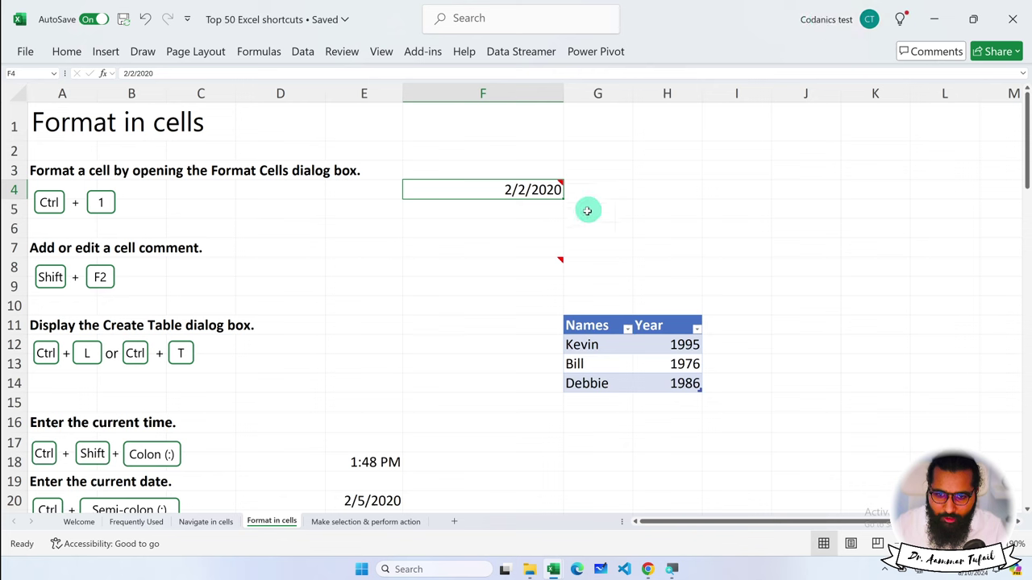
left_click(544, 256)
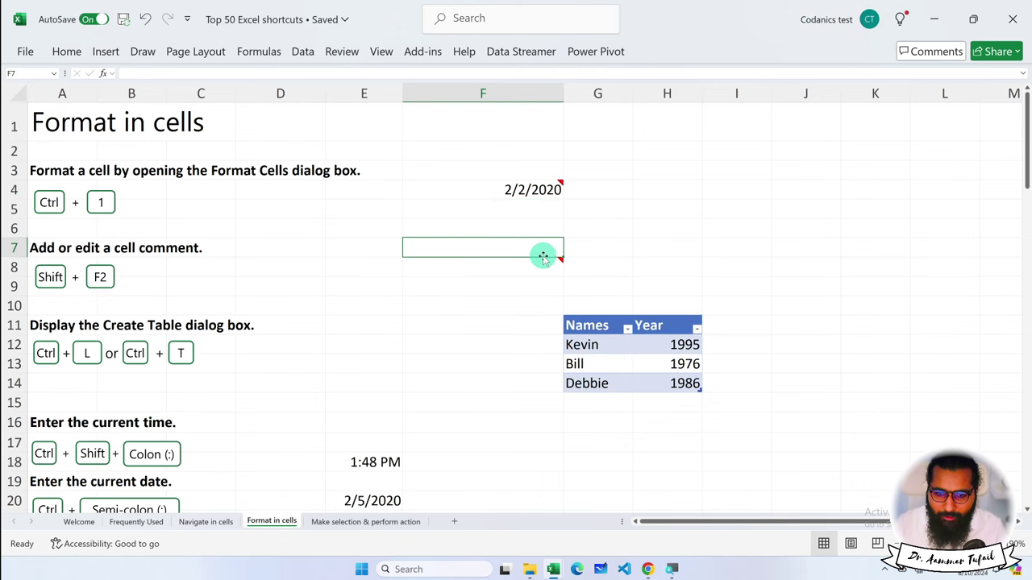
left_click(557, 269)
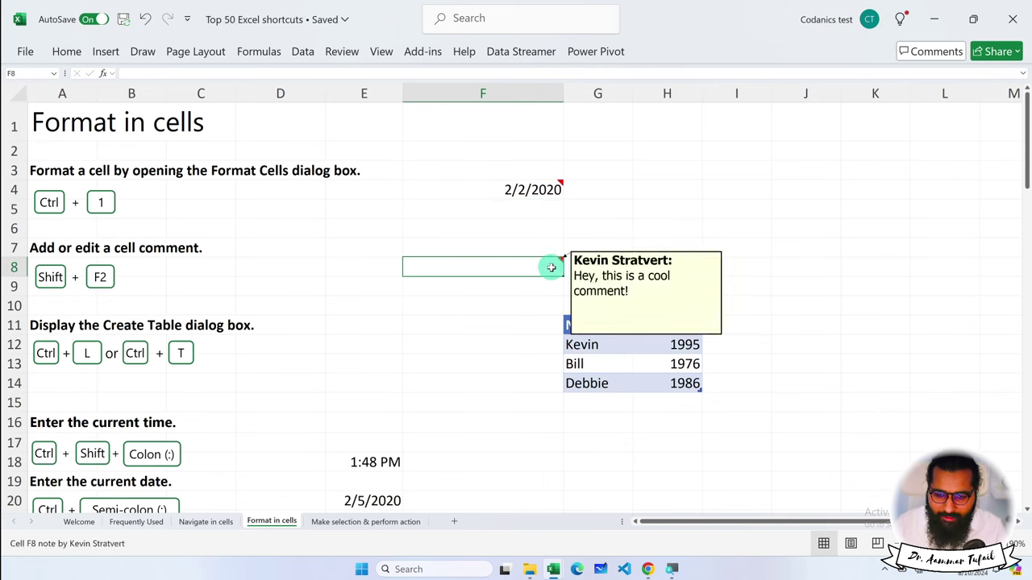
mouse_move(546, 265)
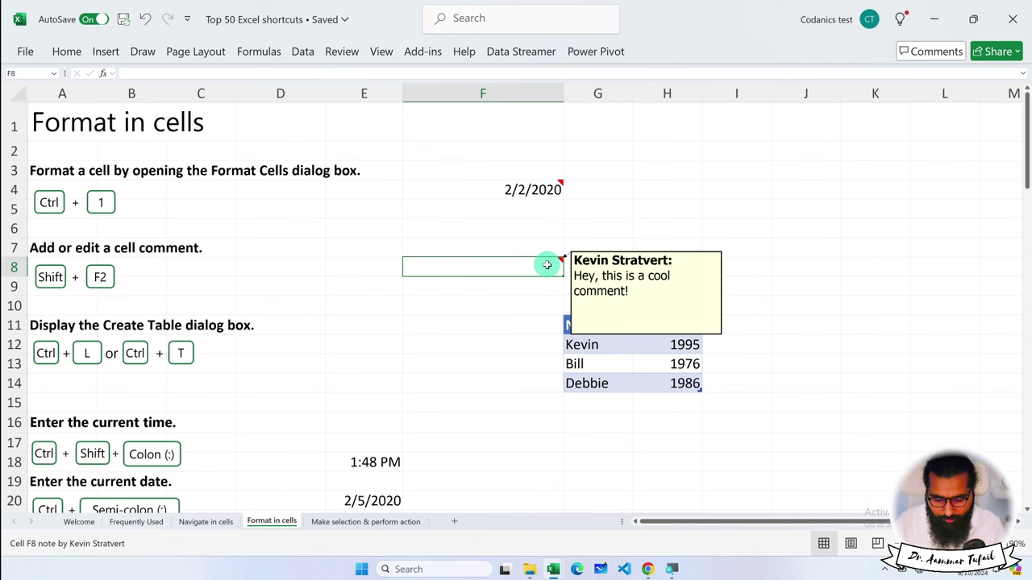
key("shift+F2")
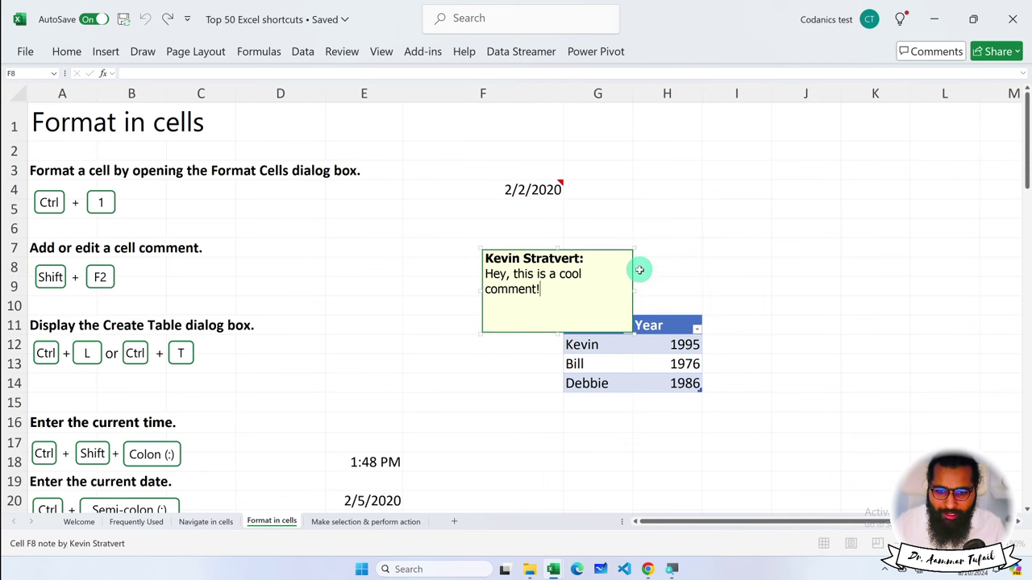
Step: Erase the old text from F8's note and close the note
left_click_drag(541, 288, 456, 263)
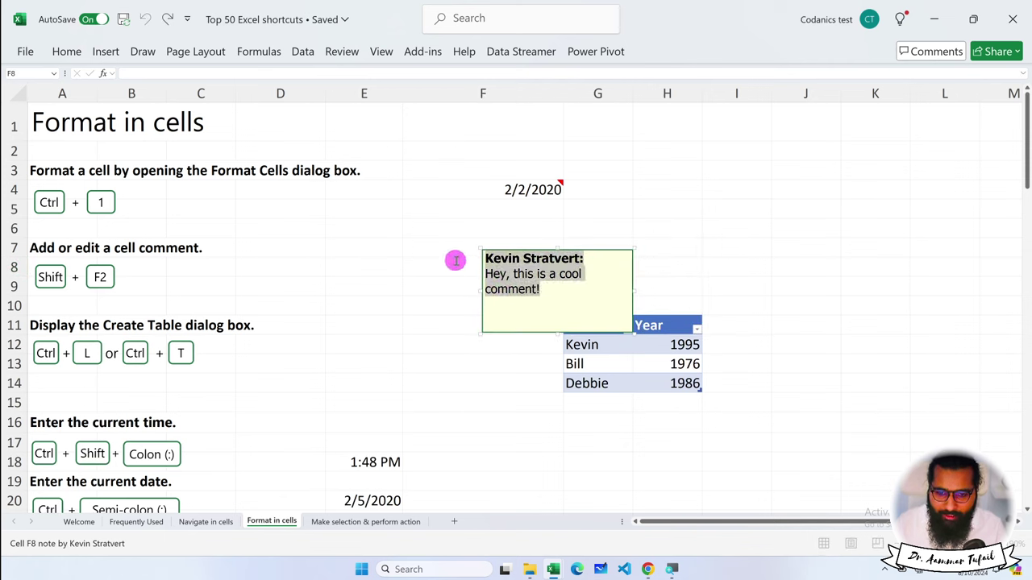
key("BackSpace")
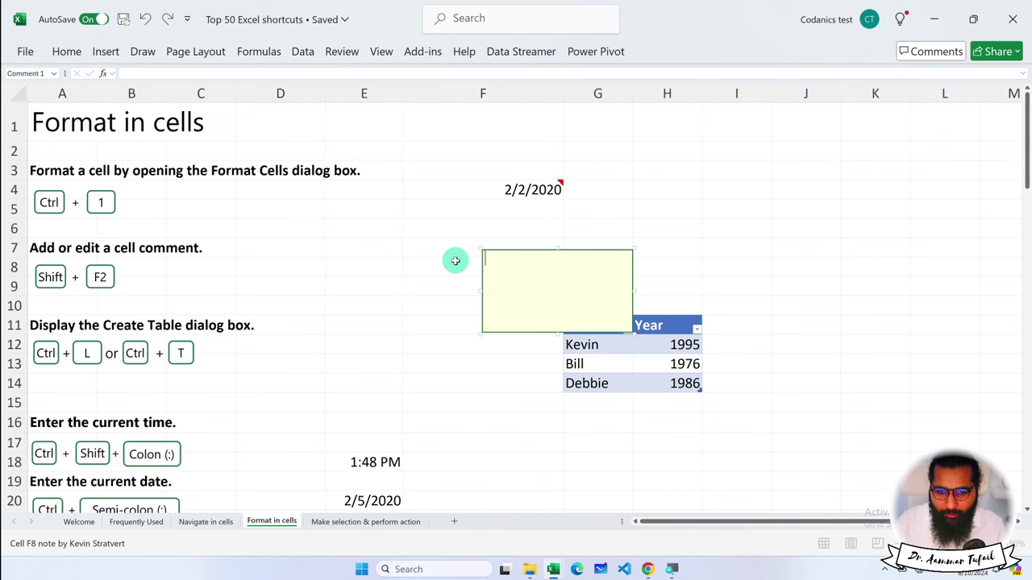
left_click(455, 261)
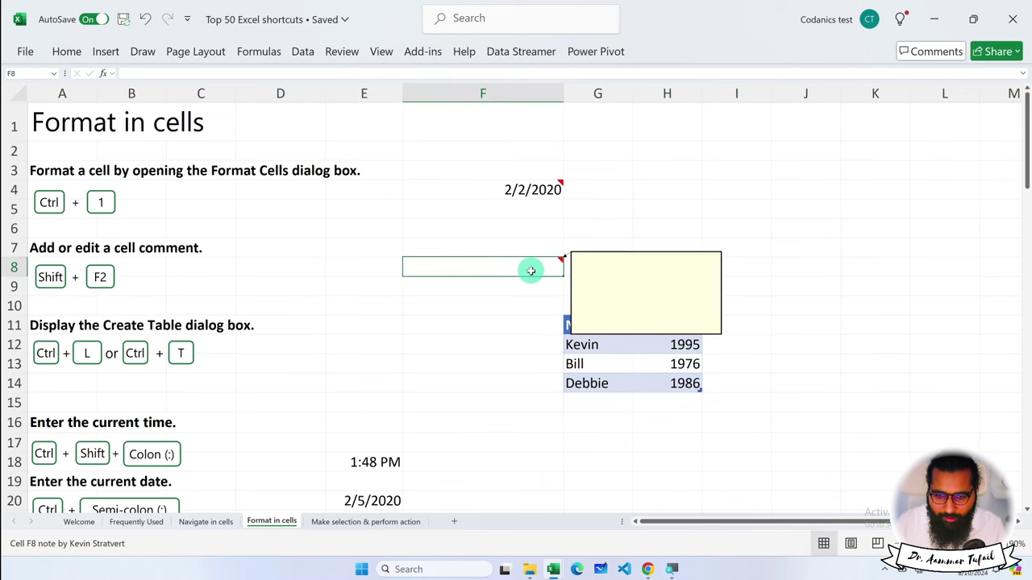
key("shift+F2")
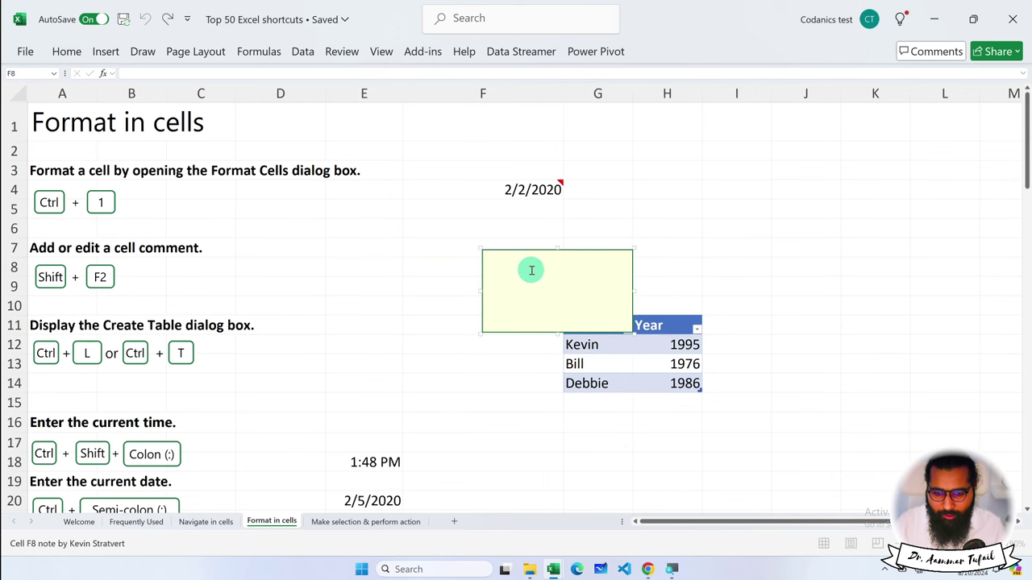
left_click(736, 286)
left_click(553, 266)
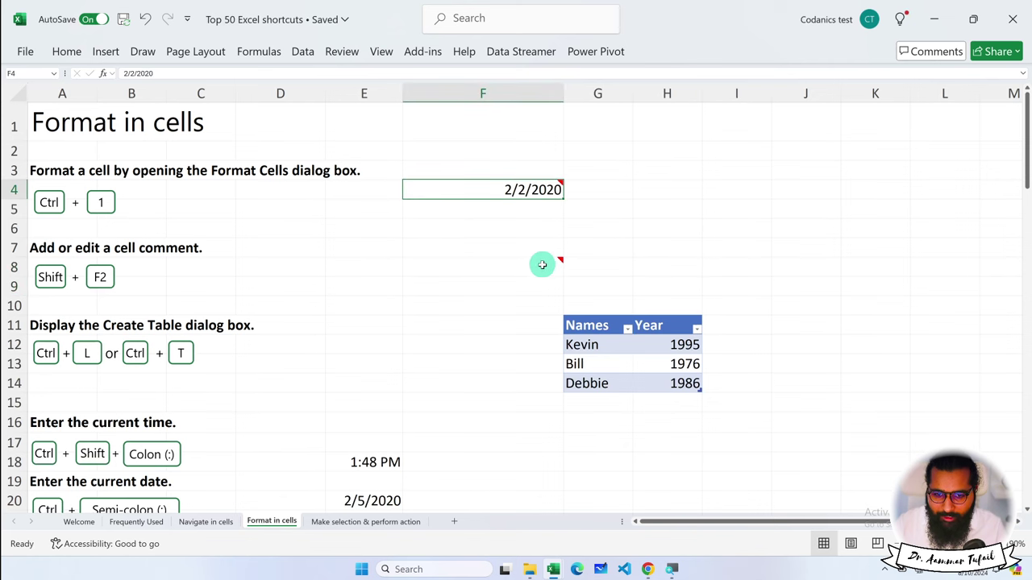
mouse_move(542, 266)
left_click(589, 261)
left_click(553, 267)
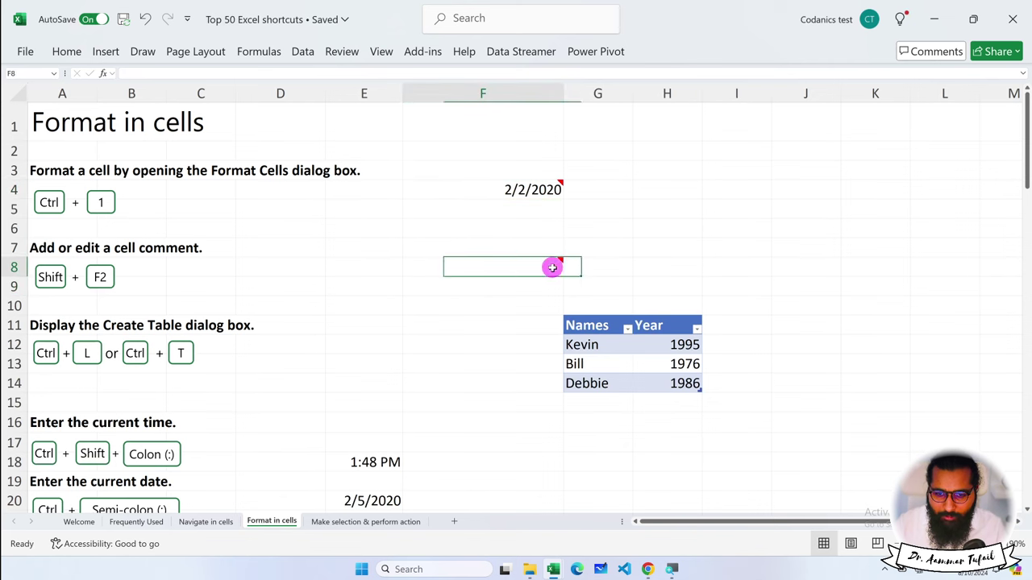
Step: Type trial text into F8's note and close it
key("shift+F2")
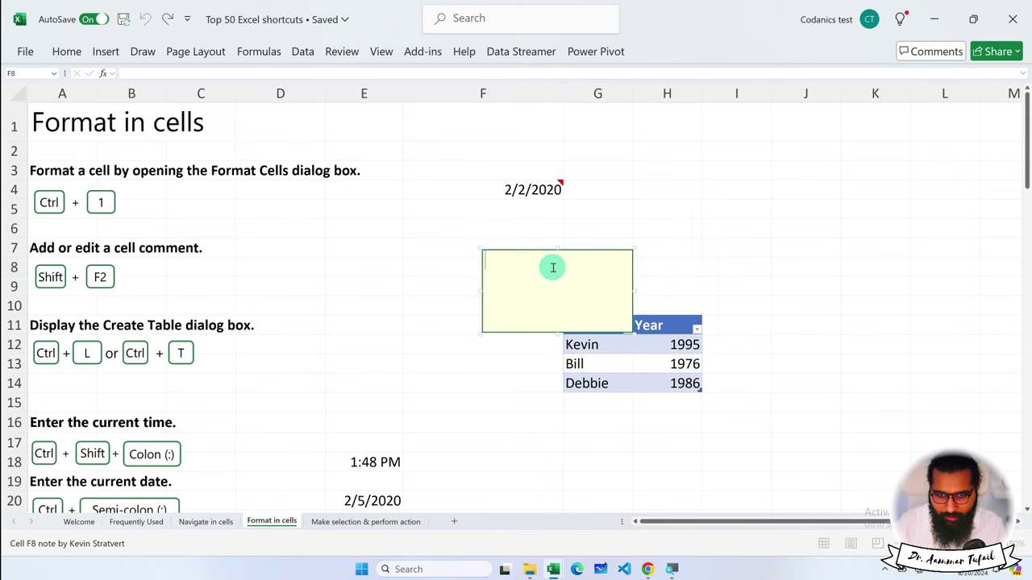
type("Aammar")
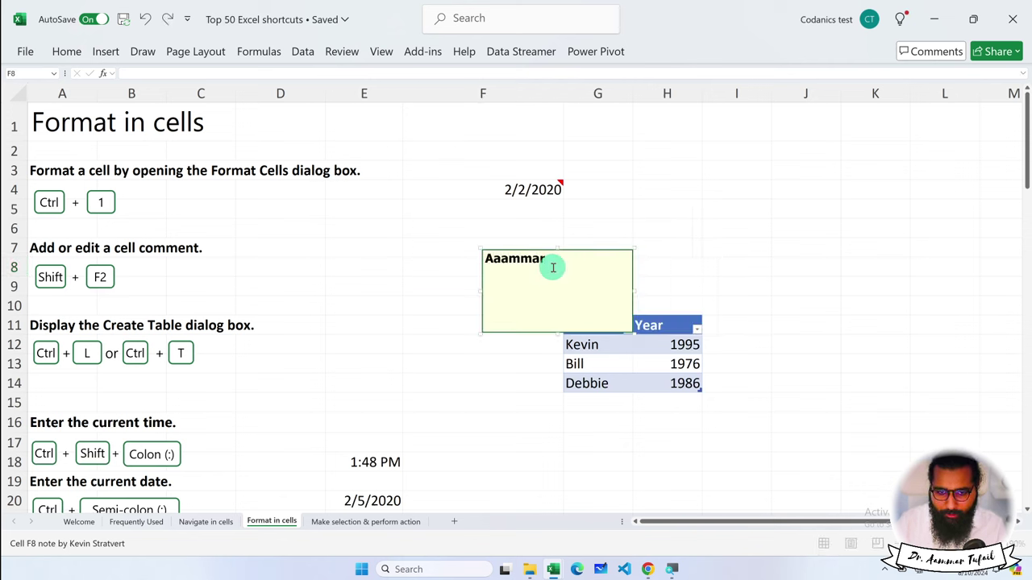
key("BackSpace")
key("BackSpace")
key("BackSpace")
type("amaskajdkjas")
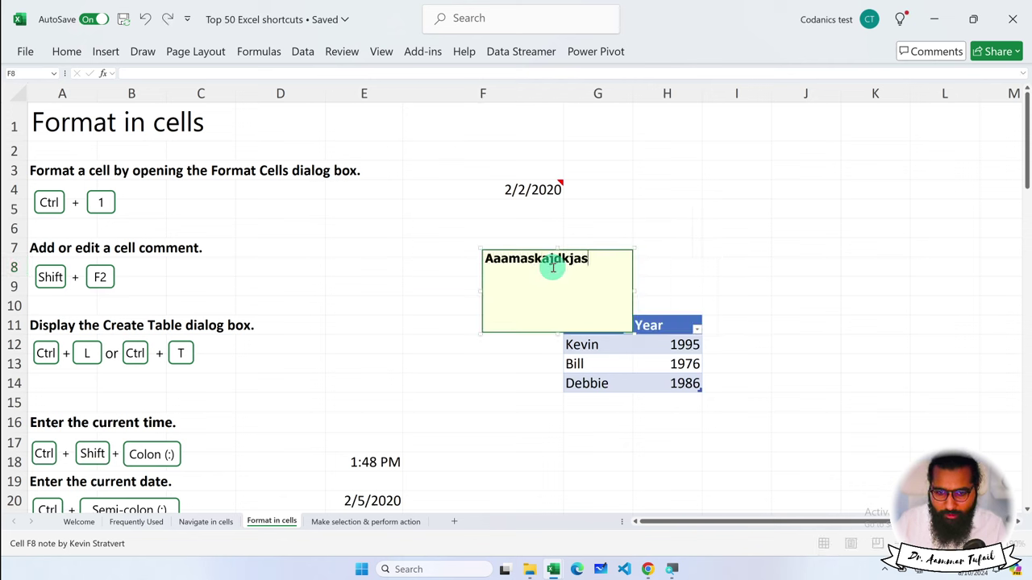
left_click(737, 228)
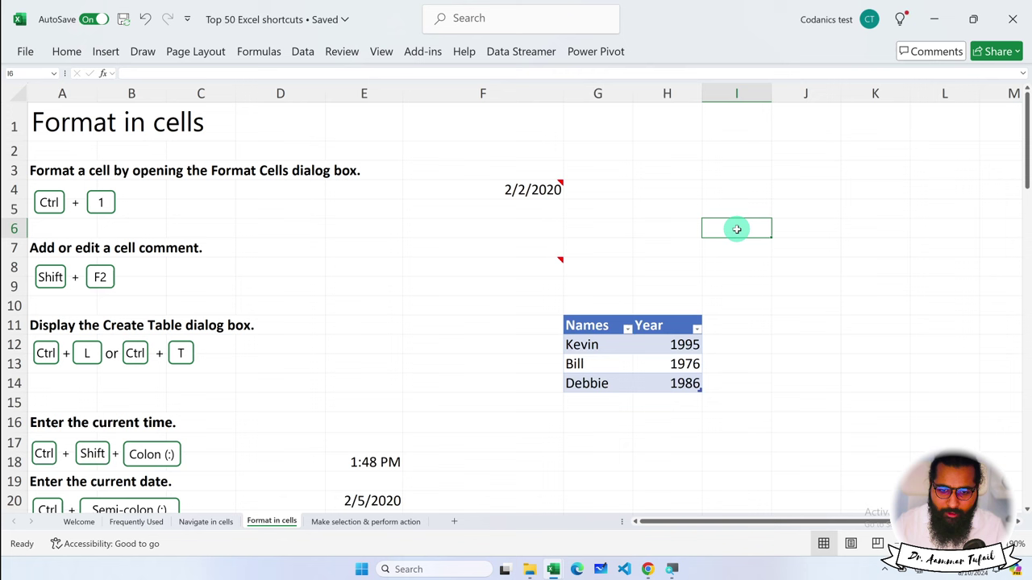
left_click(537, 262)
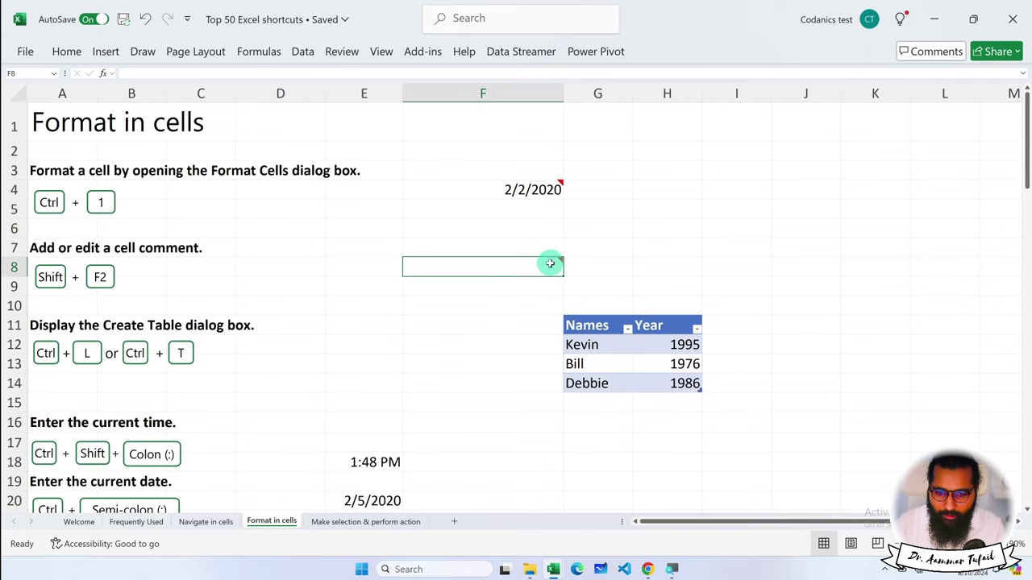
Step: Replace F8's note text with the author's name followed by ': to change the comment'
key("shift+F2")
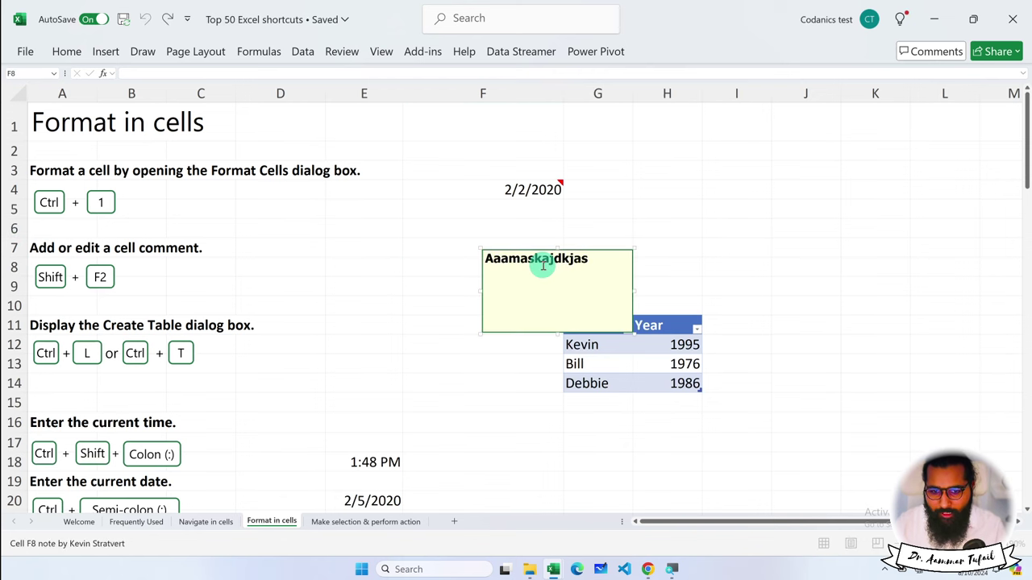
key("BackSpace")
key("BackSpace")
key("BackSpace")
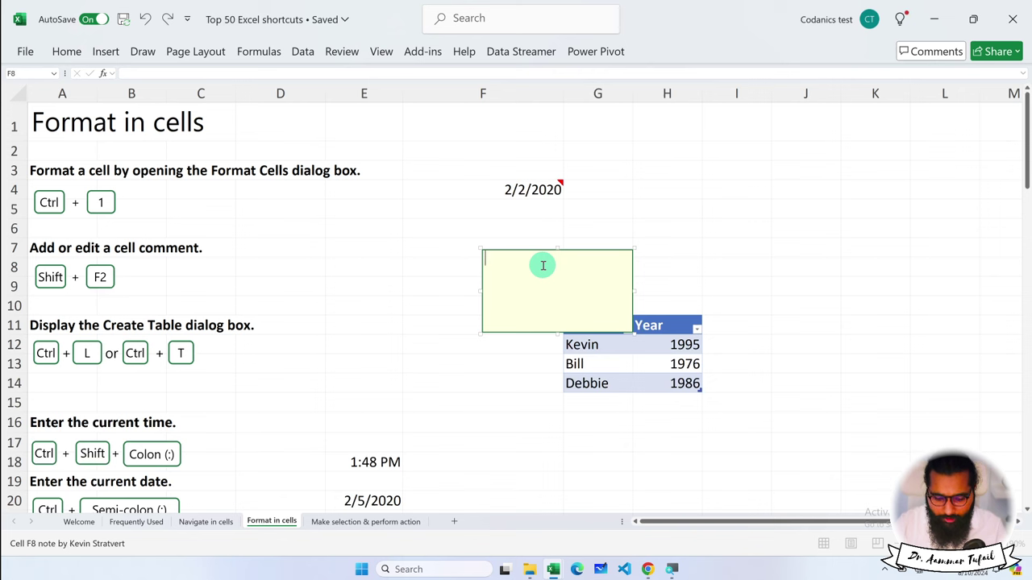
type("Aammar:")
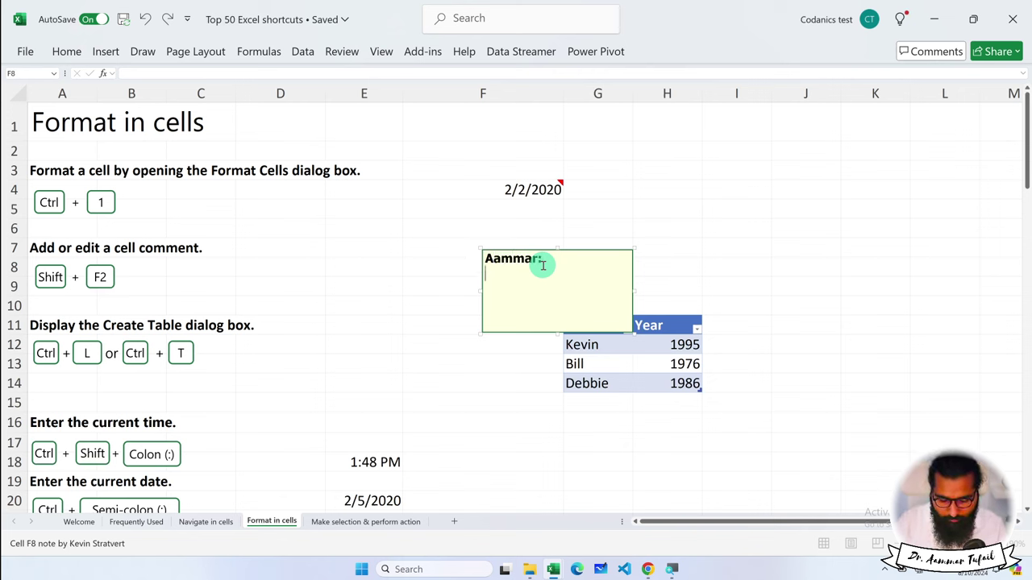
type(" to change the ")
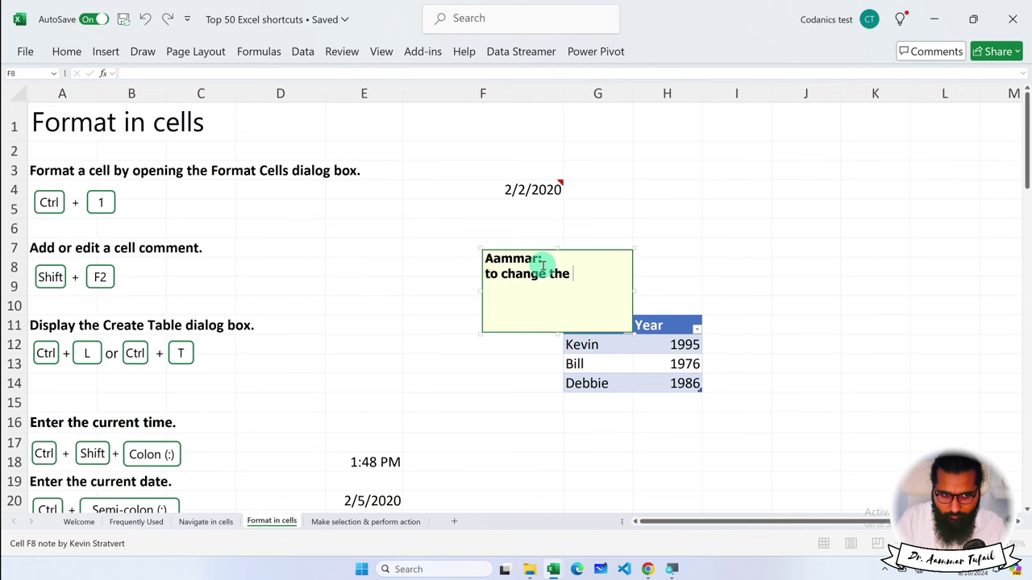
type("comment in cell")
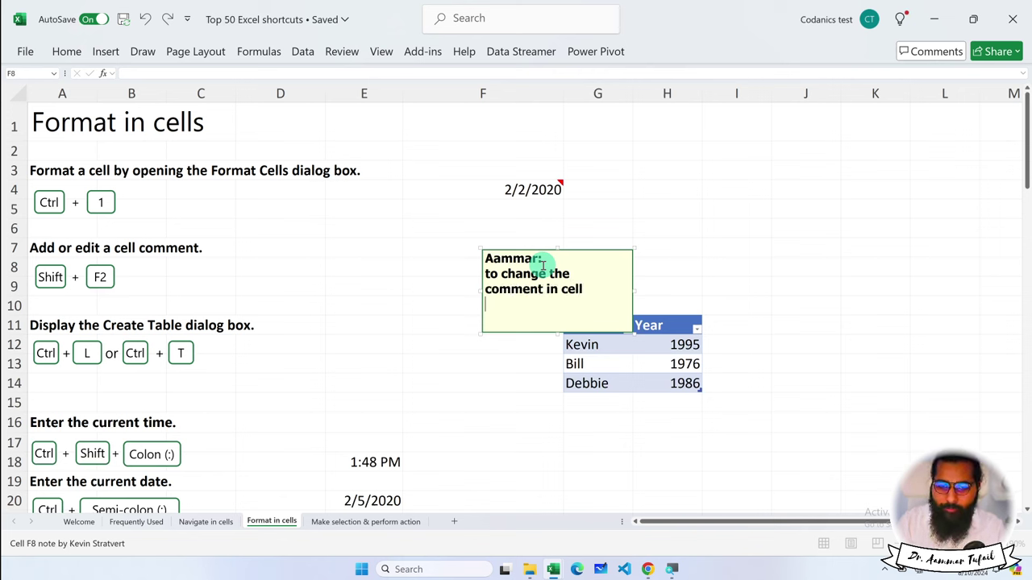
left_click(805, 249)
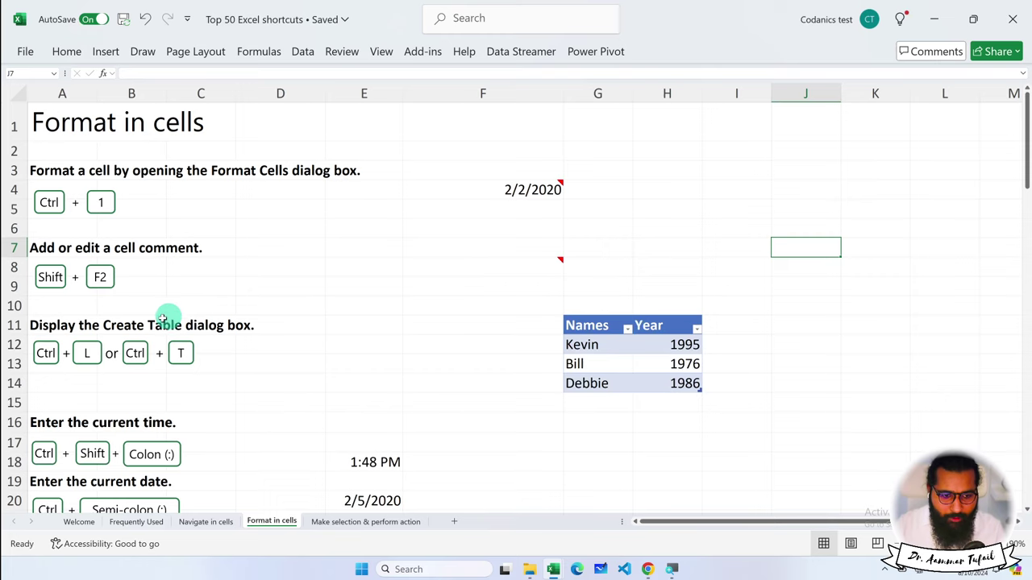
scroll(153, 318, "down", 1)
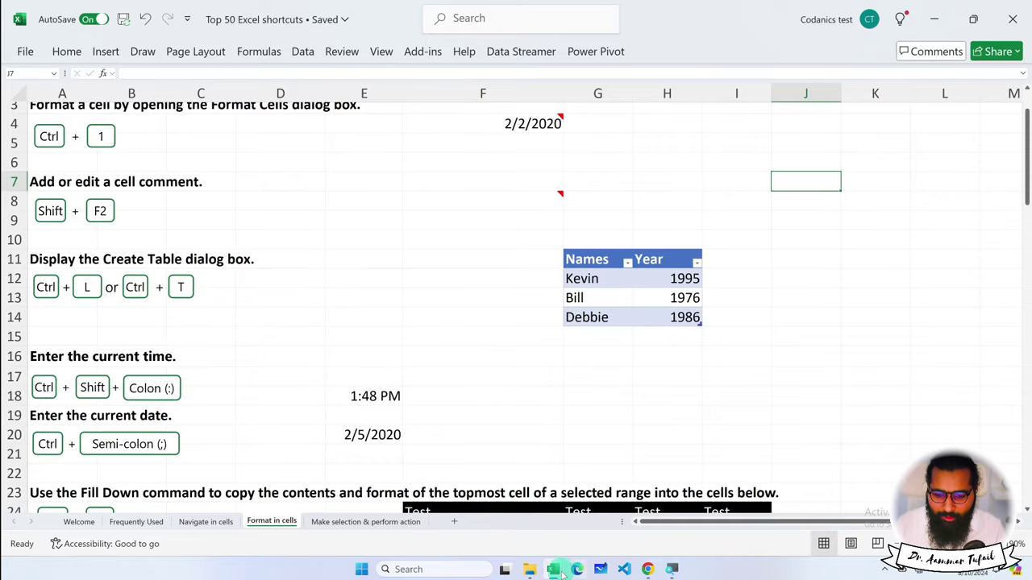
Step: Copy the top-left block of Orders data from the Sample - Superstore workbook
mouse_move(553, 570)
left_click(613, 512)
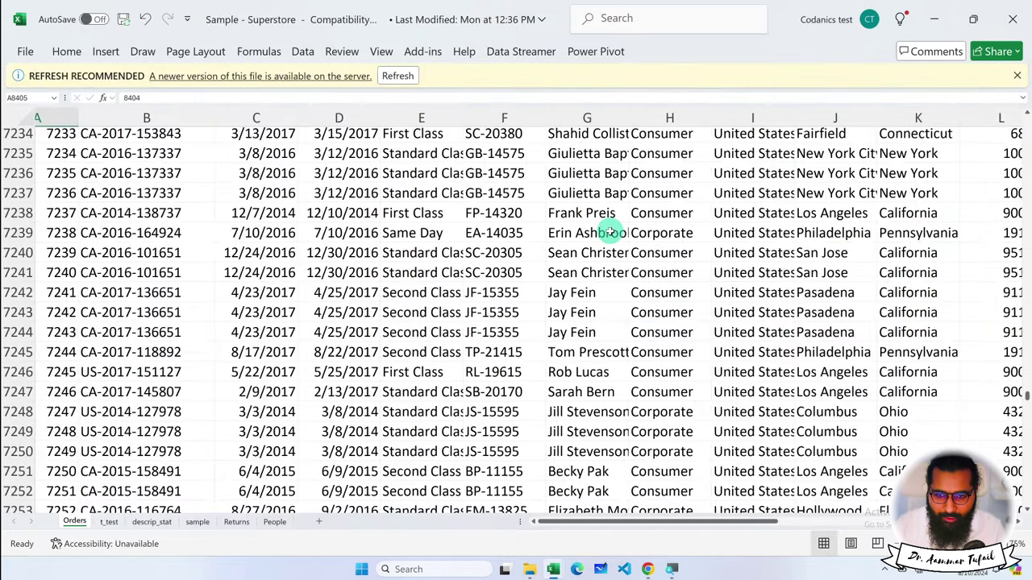
scroll(610, 232, "up", 7)
scroll(607, 258, "up", 20)
scroll(606, 269, "up", 20)
left_click(593, 284)
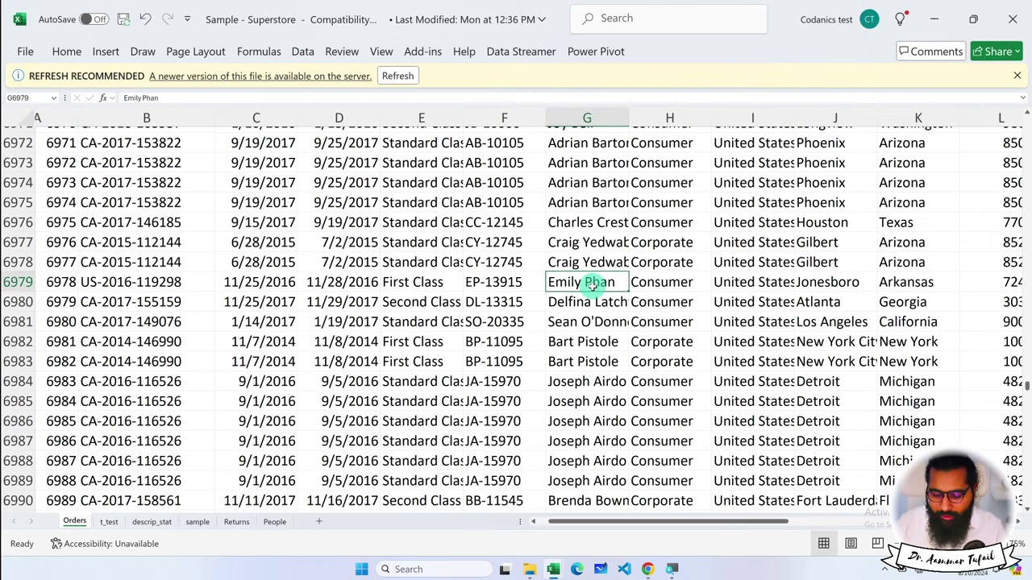
key("ctrl+Home")
mouse_move(72, 138)
left_mouse_down()
mouse_move(414, 179)
mouse_move(454, 266)
left_mouse_up()
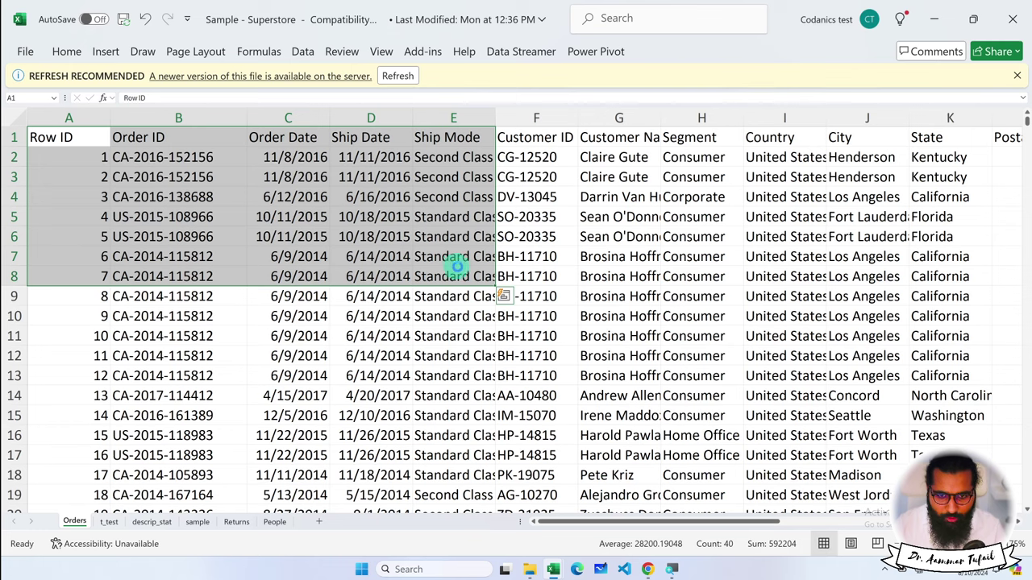
key("ctrl+c")
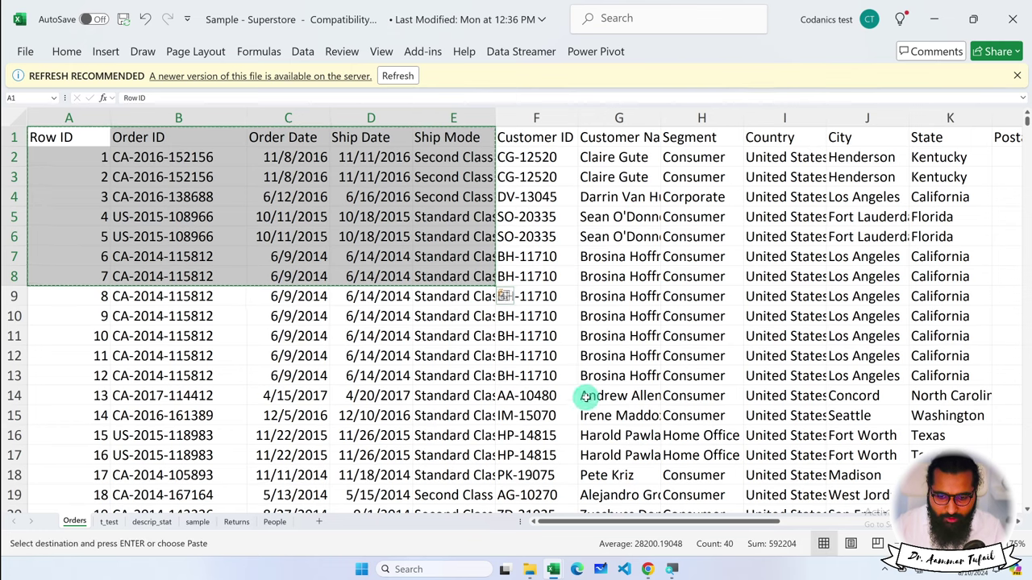
Step: Paste the data into new Sheet1, make A1:E8 a table with headers, and return to Top 50 shortcuts
left_click(319, 524)
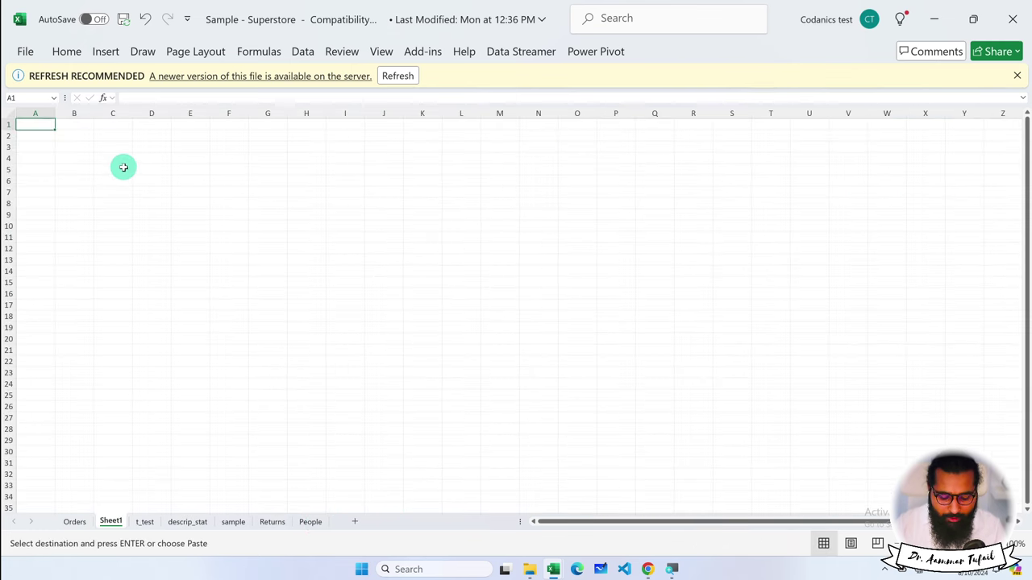
key("ctrl+v")
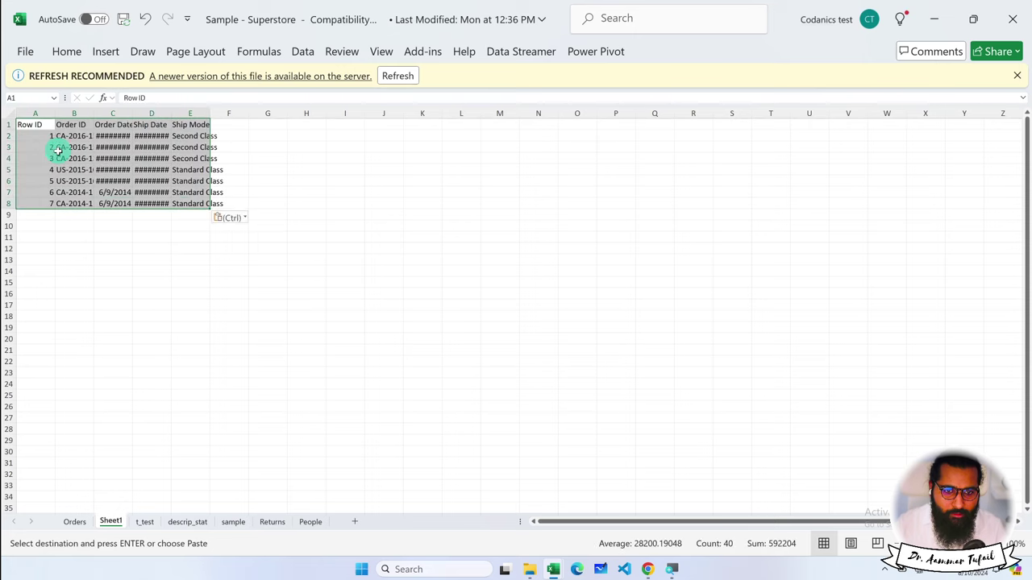
scroll(57, 150, "up", 3)
scroll(58, 150, "up", 1)
scroll(58, 149, "up", 2)
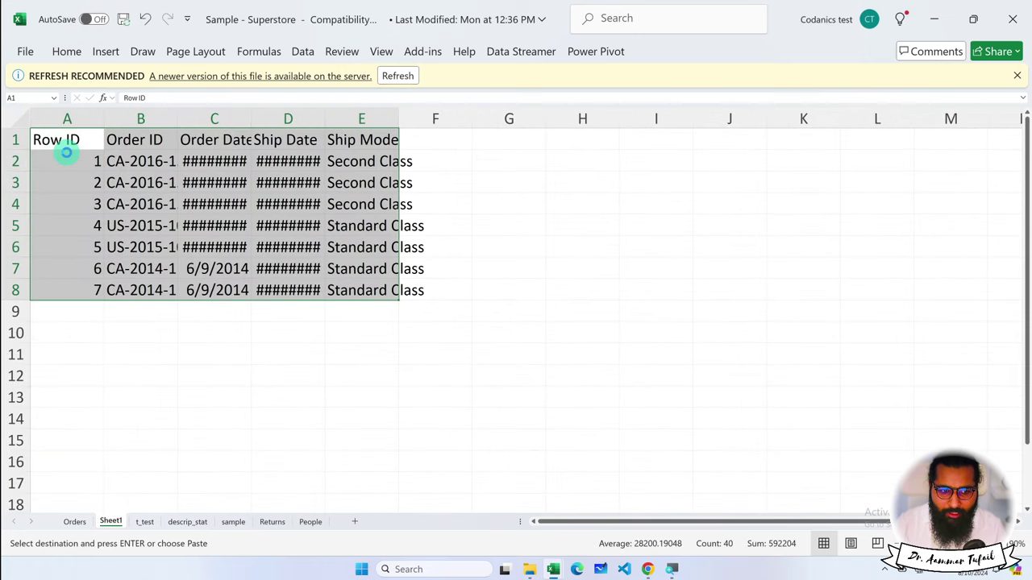
key("ctrl+t")
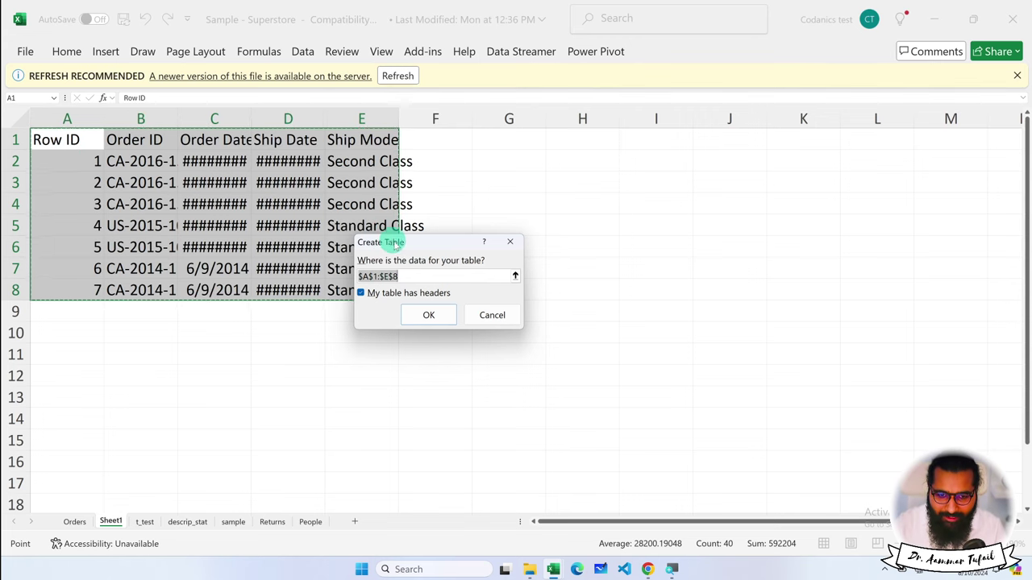
left_click(429, 314)
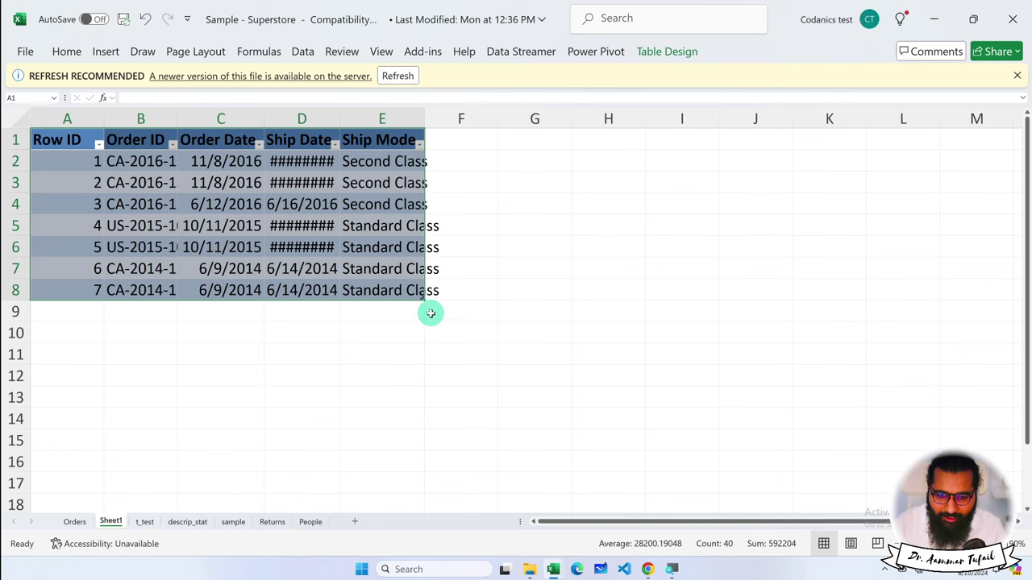
left_click(508, 500)
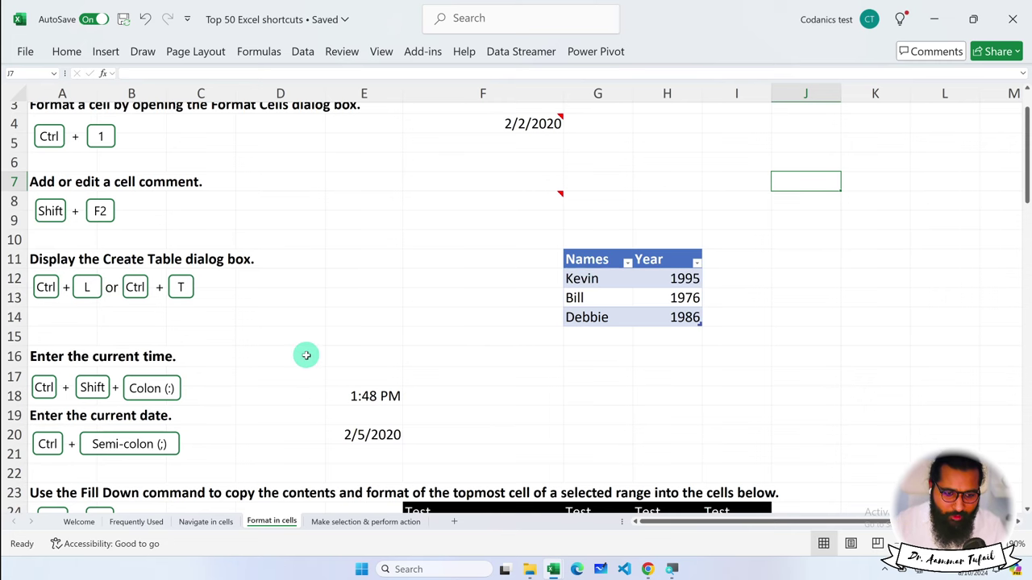
Step: Try the Ctrl+Shift+; current-time shortcut in F18 several times, discarding each entry
scroll(306, 355, "down", 2)
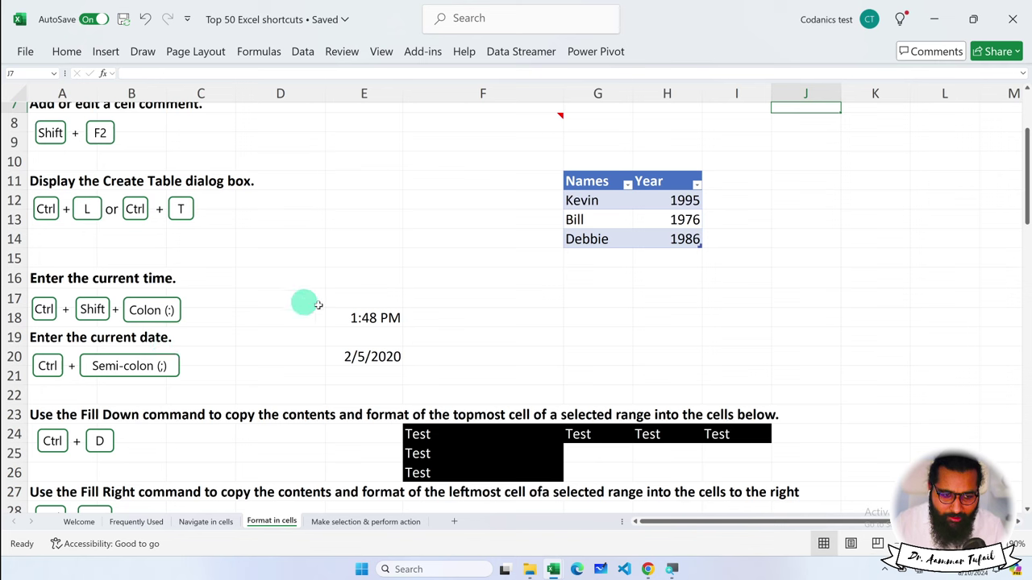
left_click(439, 317)
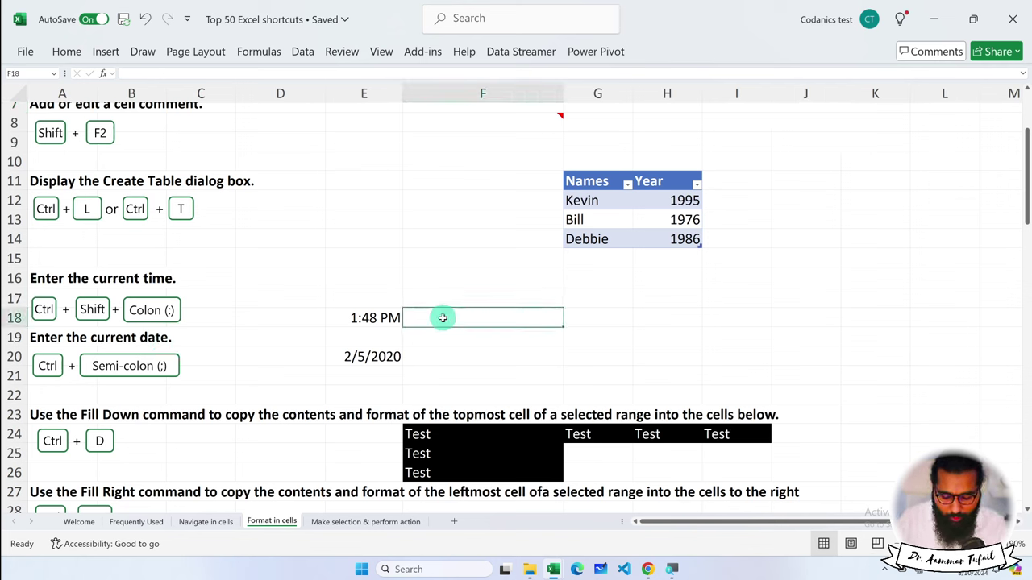
key("ctrl+shift+semicolon")
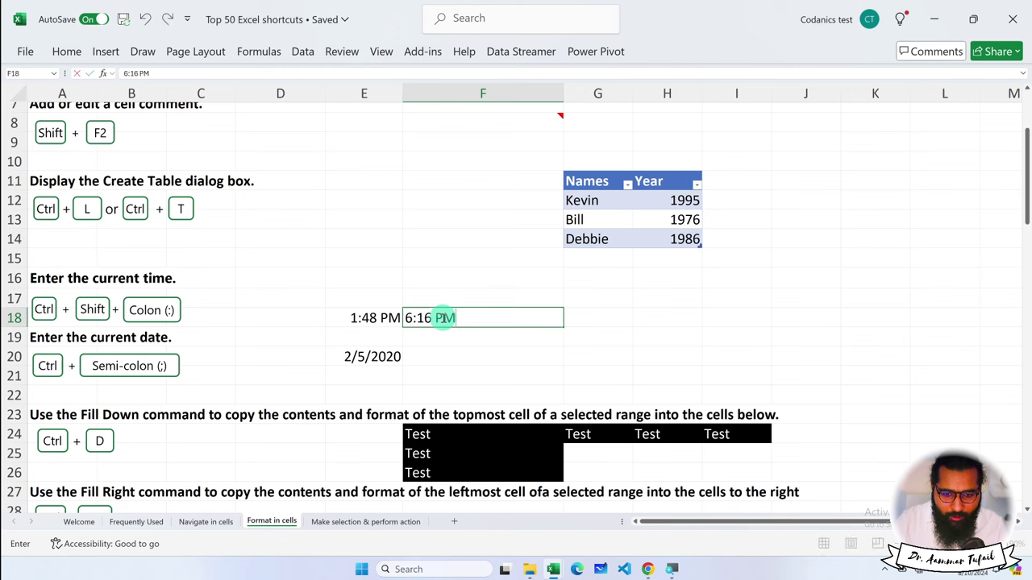
key("Escape")
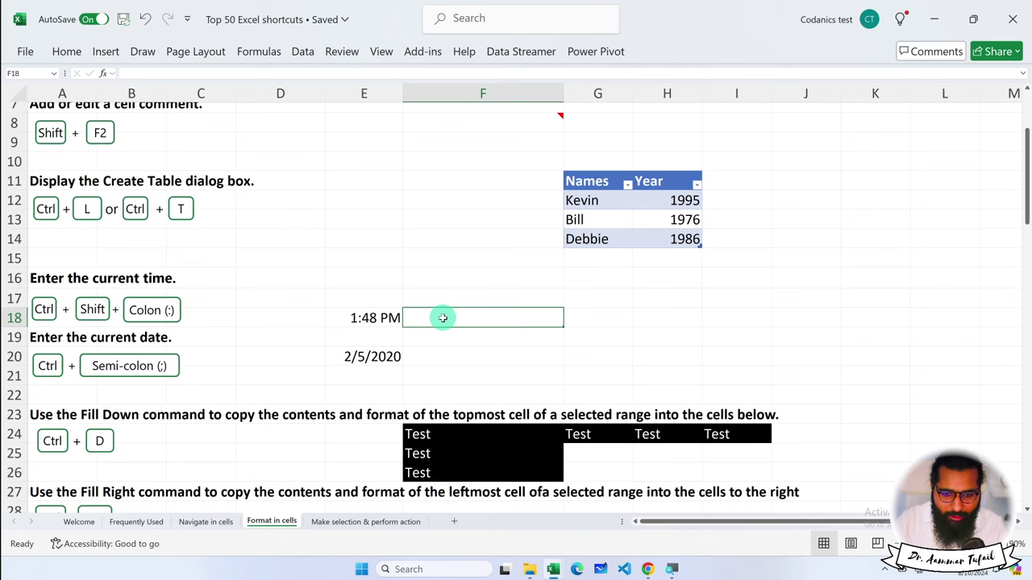
key("ctrl+shift+semicolon")
key("Escape")
key("ctrl+shift+semicolon")
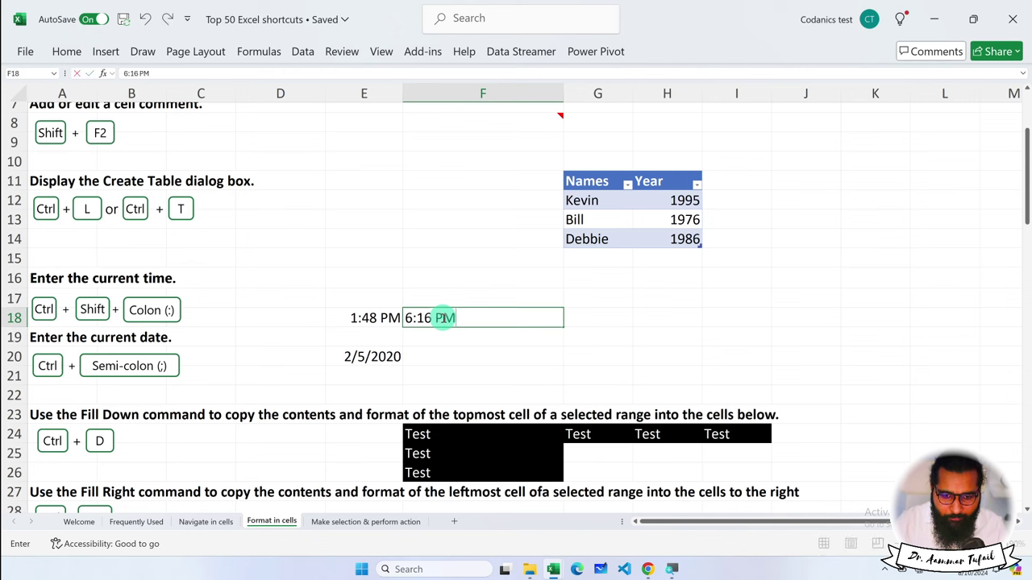
key("Escape")
key("ctrl+shift+semicolon")
key("Escape")
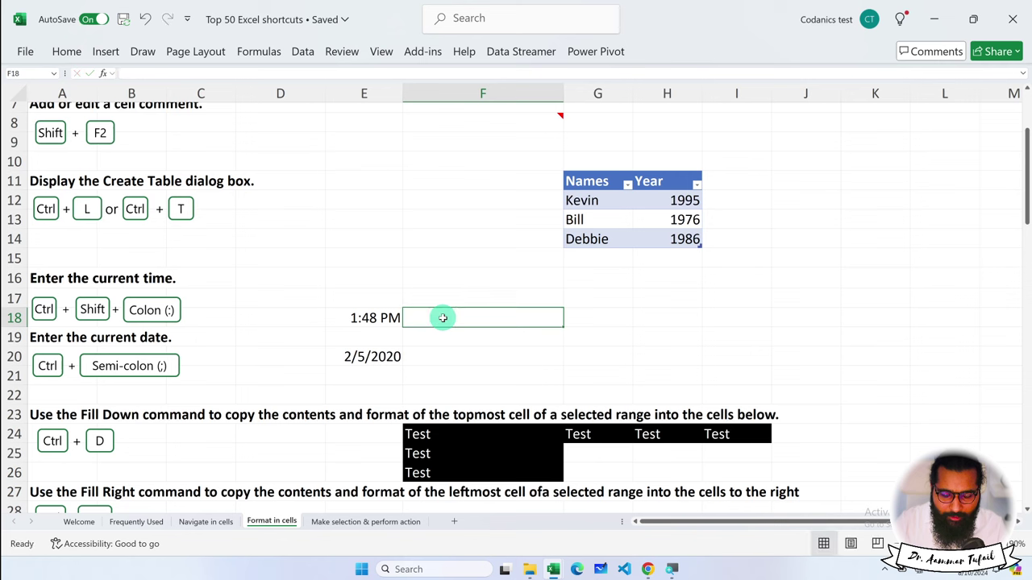
Step: Test today's date with Ctrl+; in F20, cancel it, and retry the time in F18
key("Down")
key("Down")
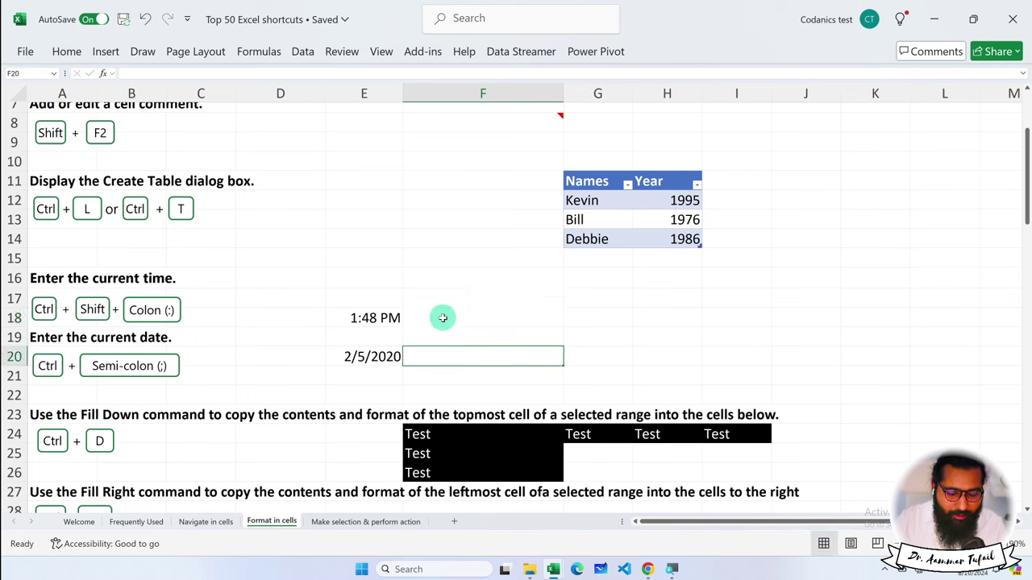
key("ctrl+semicolon")
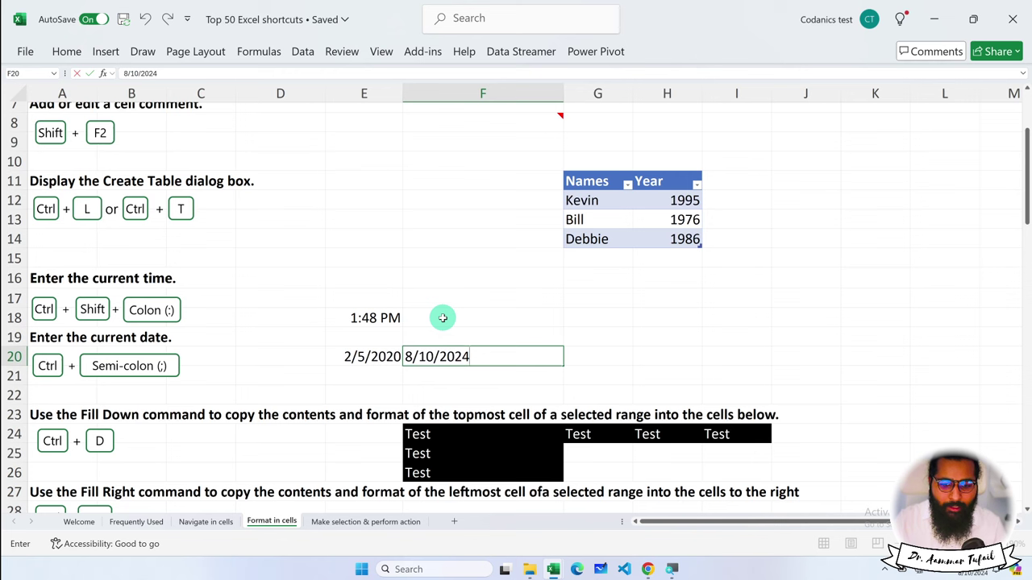
key("Escape")
key("Up")
key("Up")
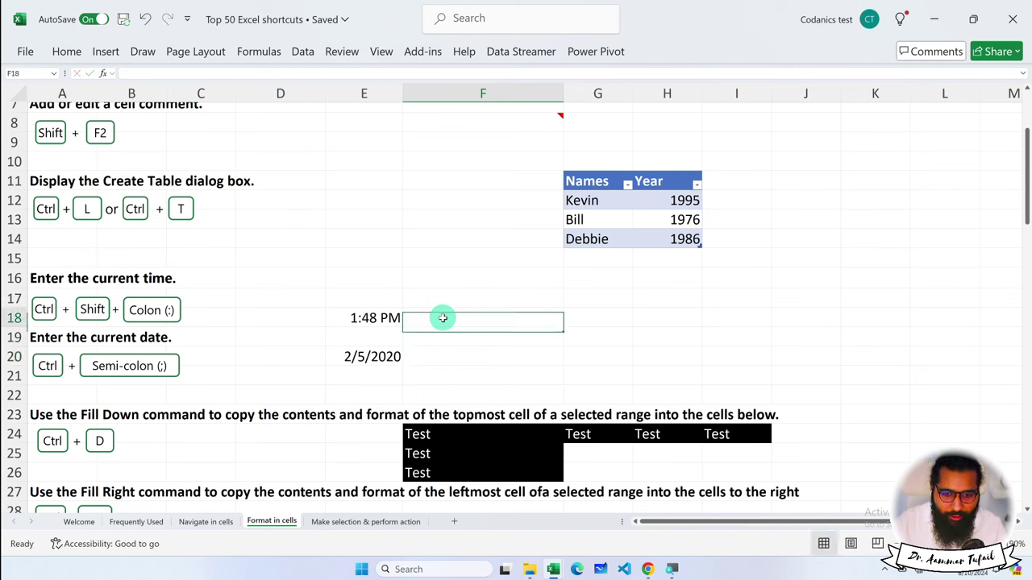
key("ctrl+shift+semicolon")
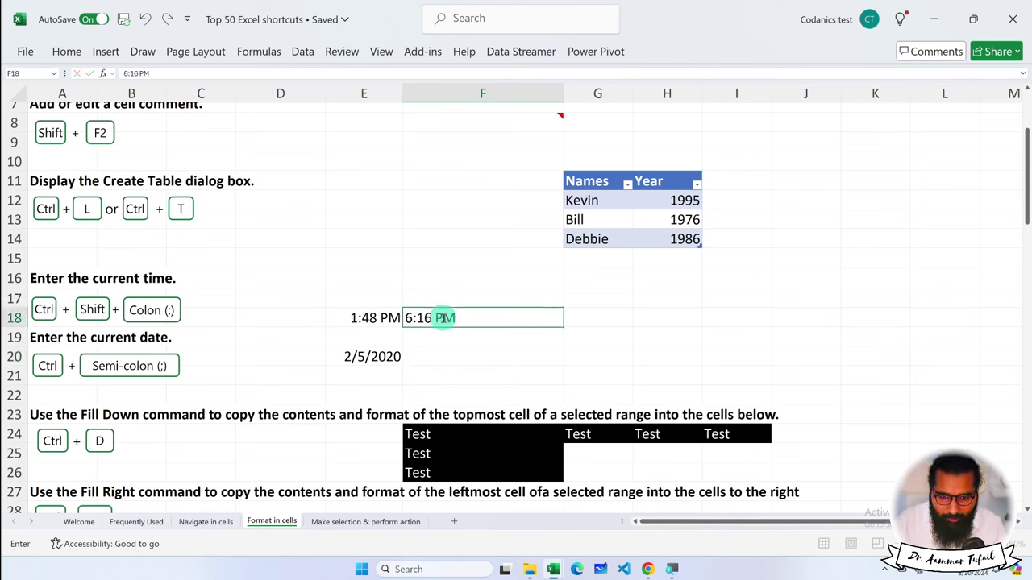
key("Escape")
key("Left")
key("Down")
Step: Insert the current time, 6:16 PM, into F18 with Ctrl+Shift+;
left_click(443, 318)
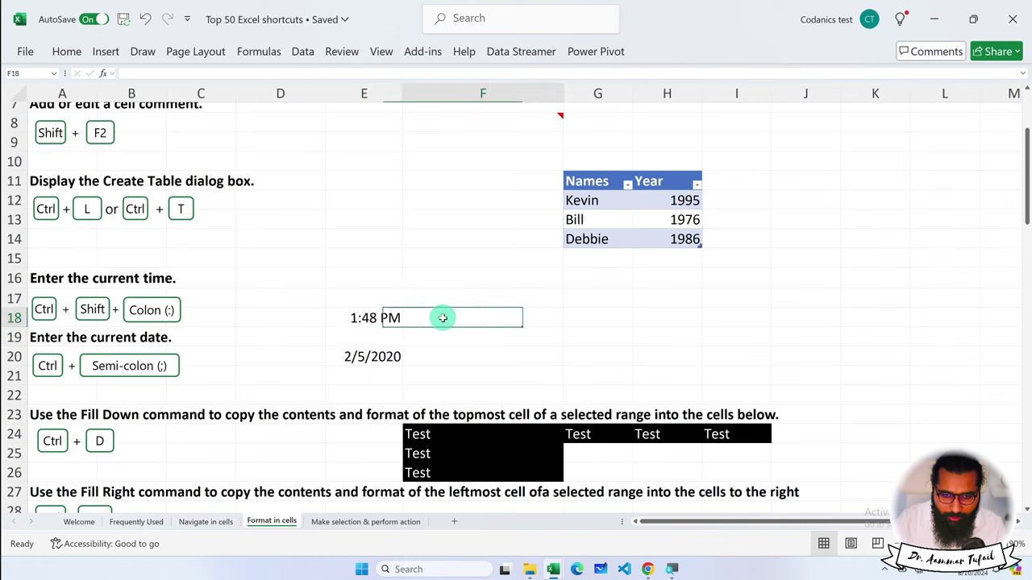
key("ctrl+shift+semicolon")
key("Escape")
type("\\")
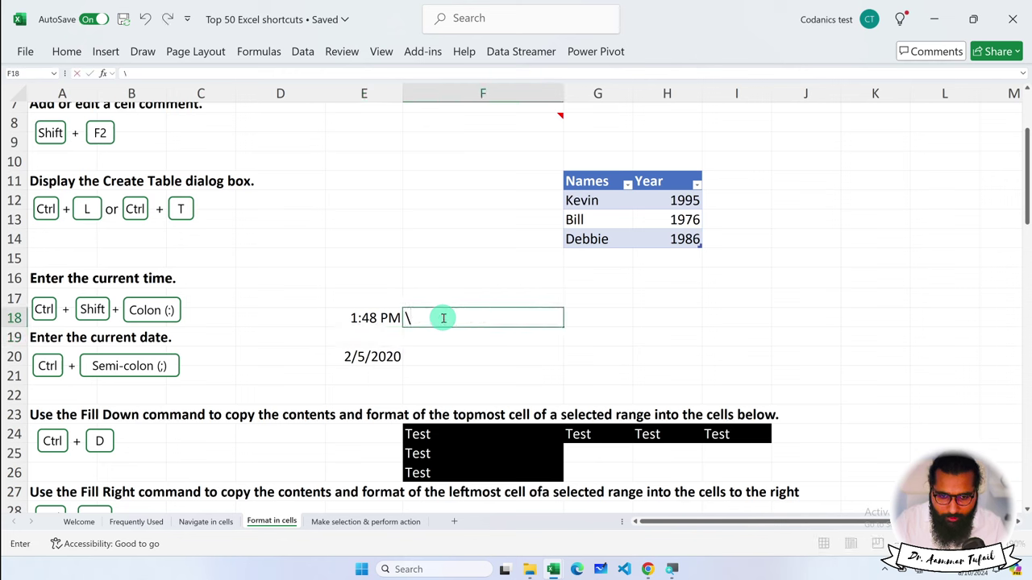
key("Escape")
key("ctrl+shift+semicolon")
Step: Commit 6:16 PM in F18 and enter today's date 8/10/2024 in F20 with Ctrl+;
key("Return")
key("Down")
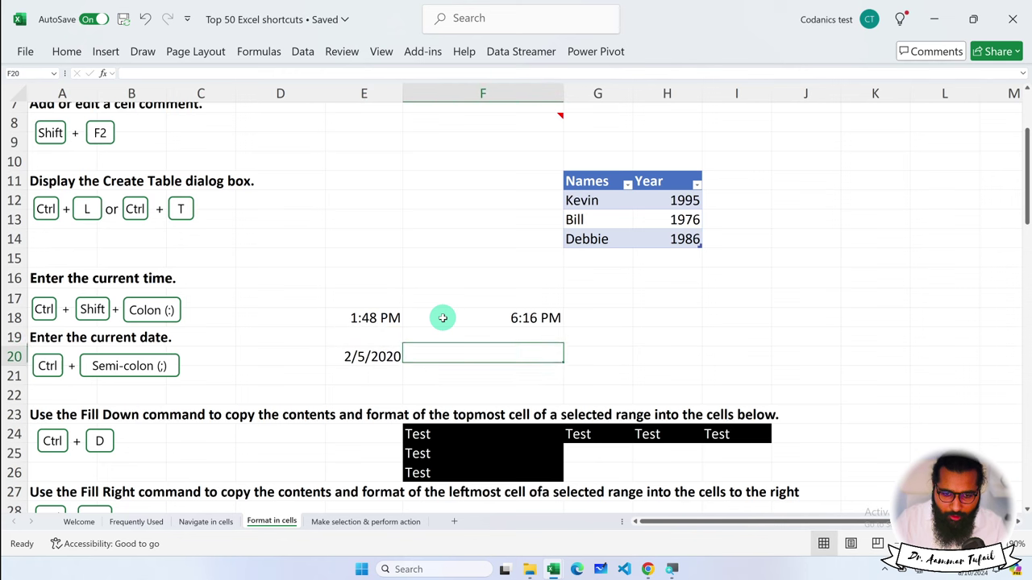
key("ctrl+semicolon")
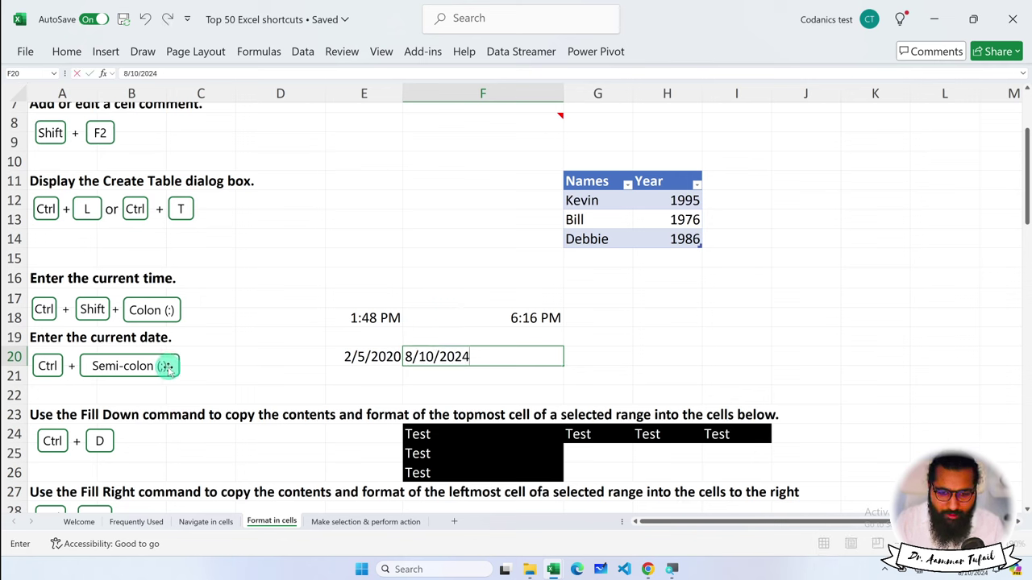
left_click(282, 313)
Step: Enter the =NOW() formula in G18
left_click(614, 320)
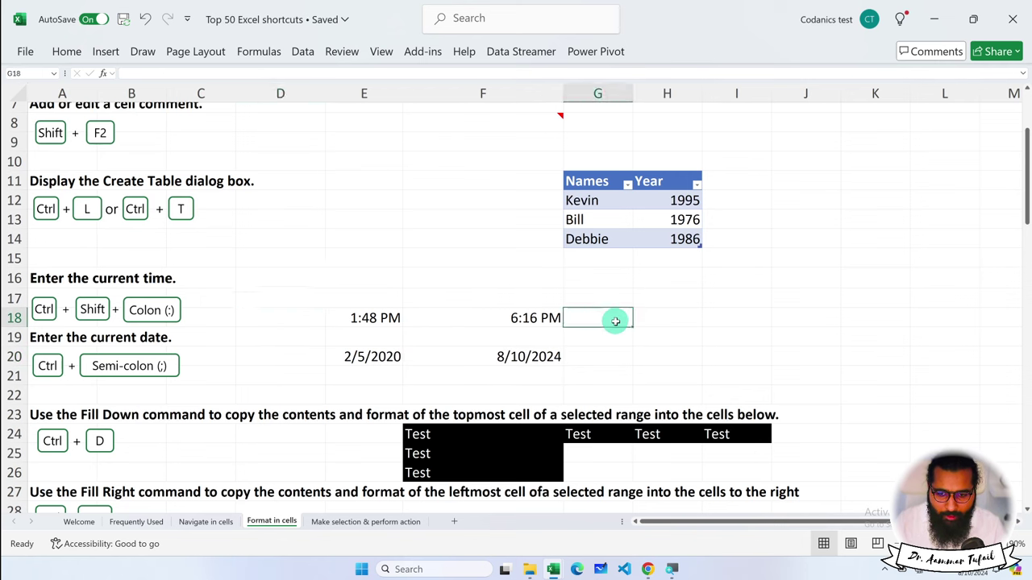
type("=")
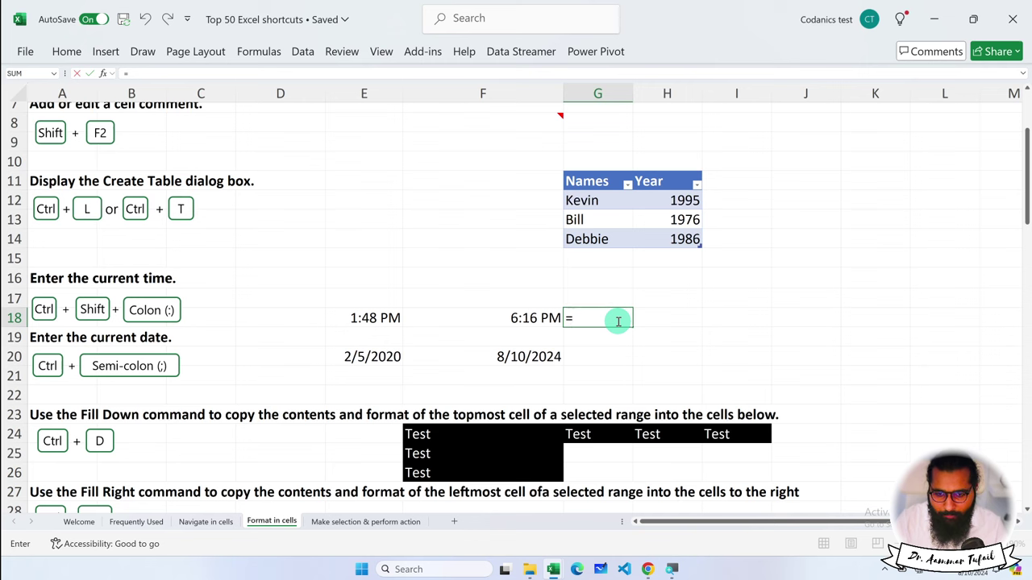
type("now")
key("Tab")
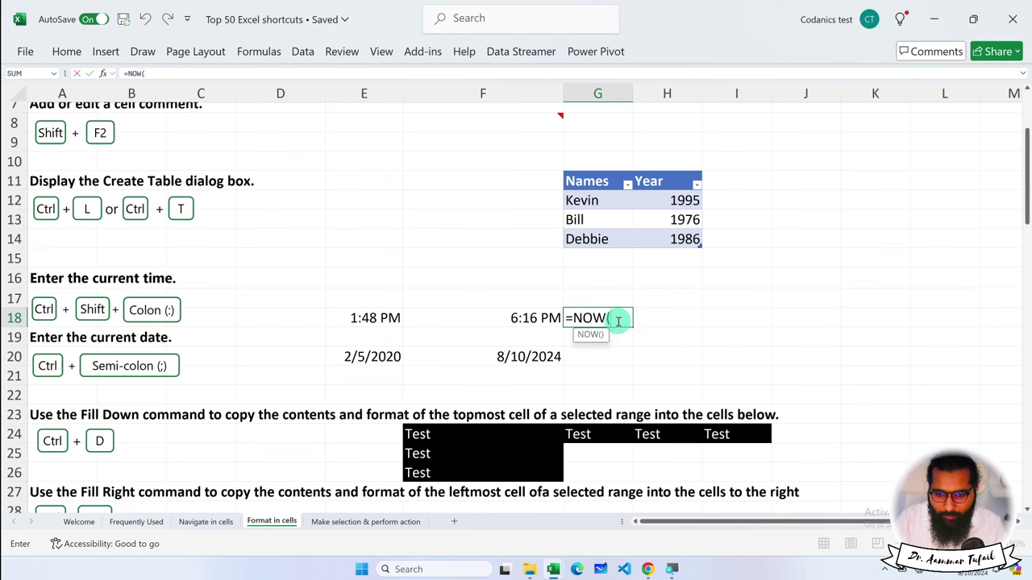
key("Return")
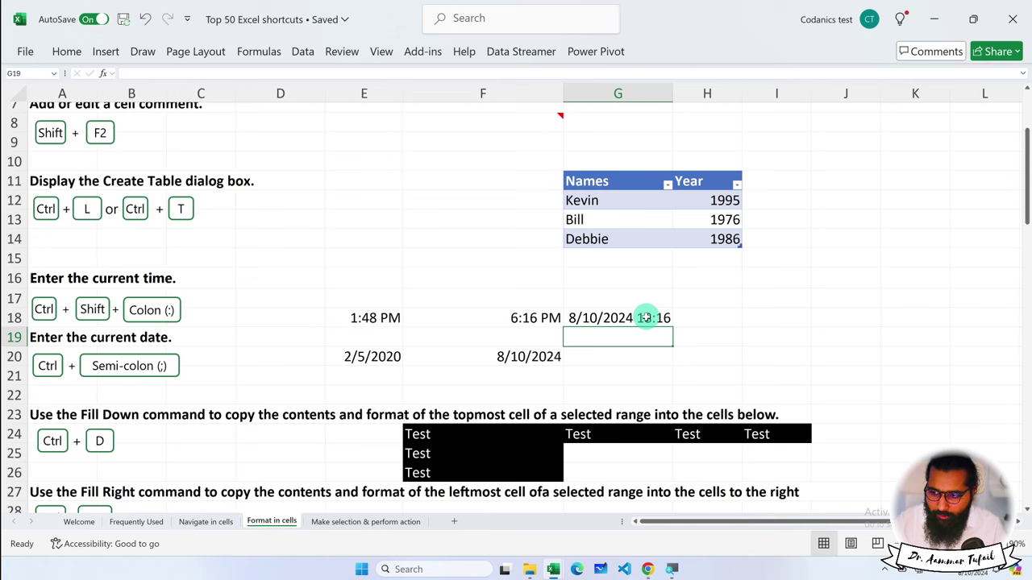
Step: Enter =TODAY() in G20, then clear G18:G20
left_click(618, 362)
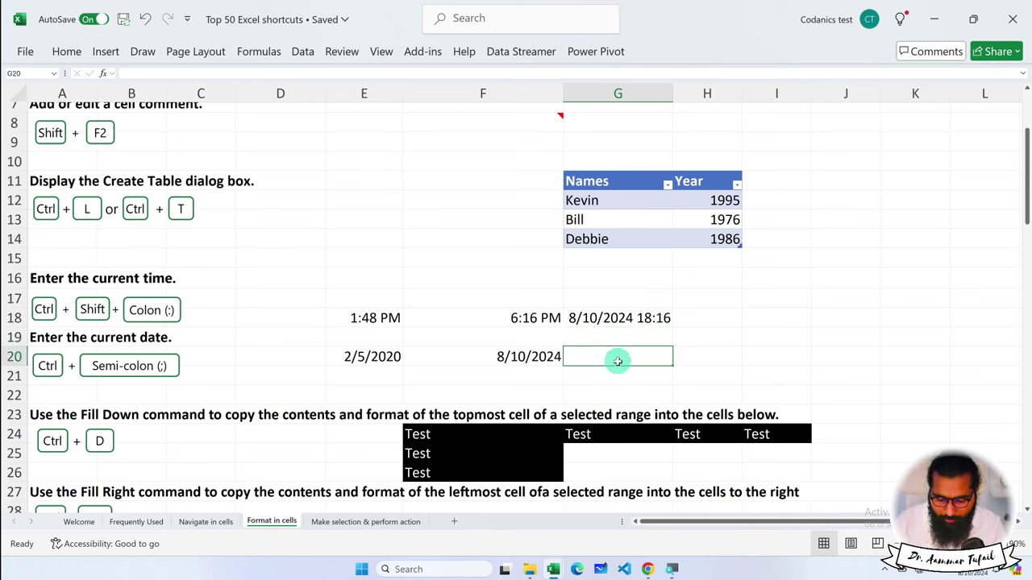
type("=tof")
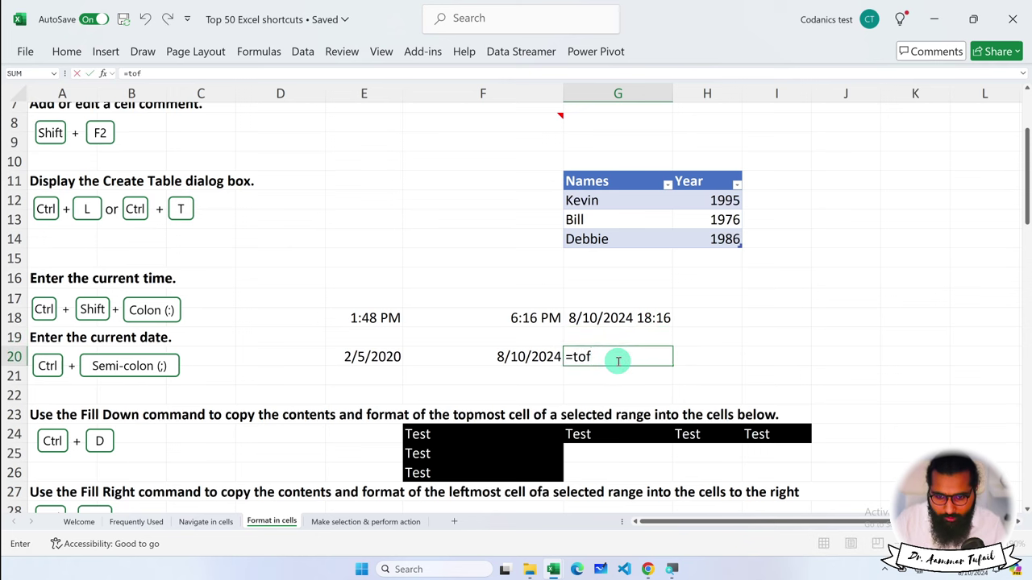
key("BackSpace")
type("dau")
key("BackSpace")
key("Tab")
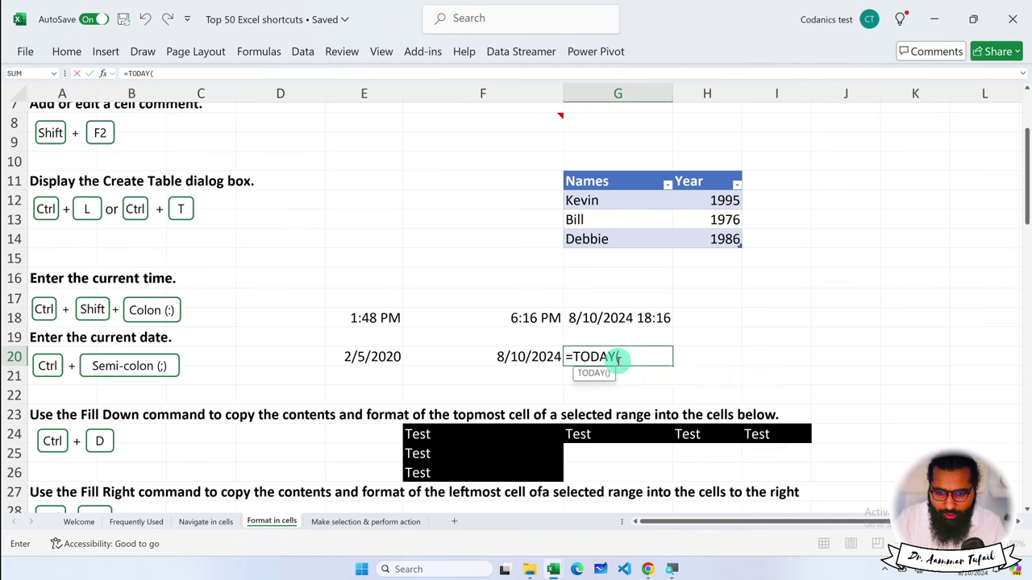
key("Return")
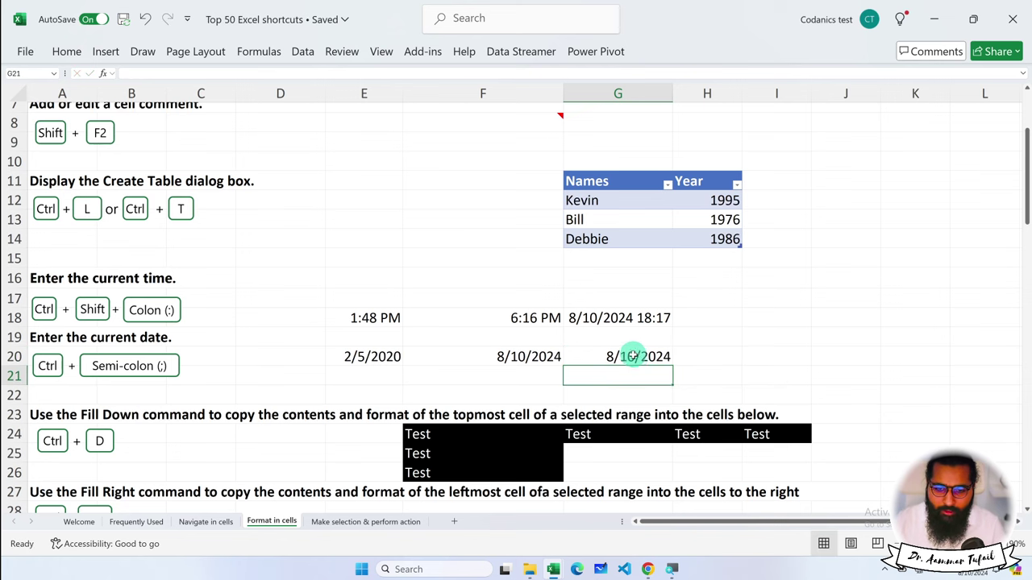
left_click_drag(649, 356, 590, 324)
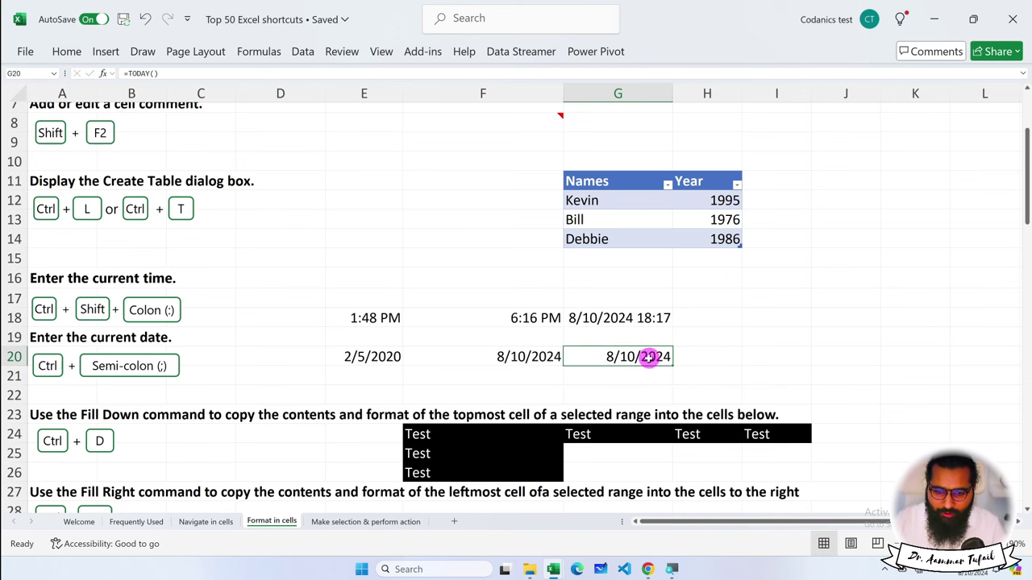
key("Delete")
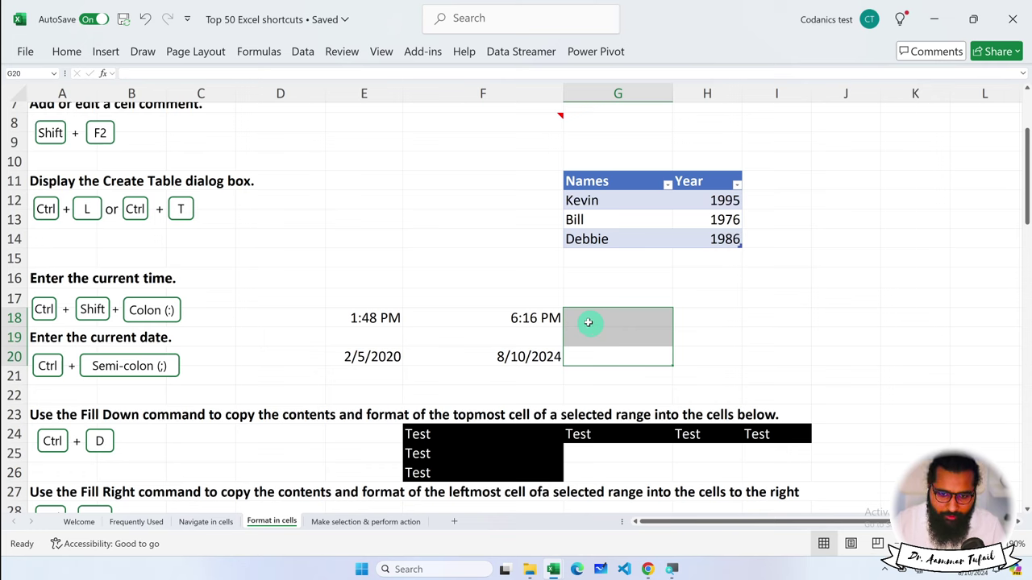
Step: Fill the black Test down from G24 into G25 and G26 with Ctrl+D
scroll(626, 360, "down", 1)
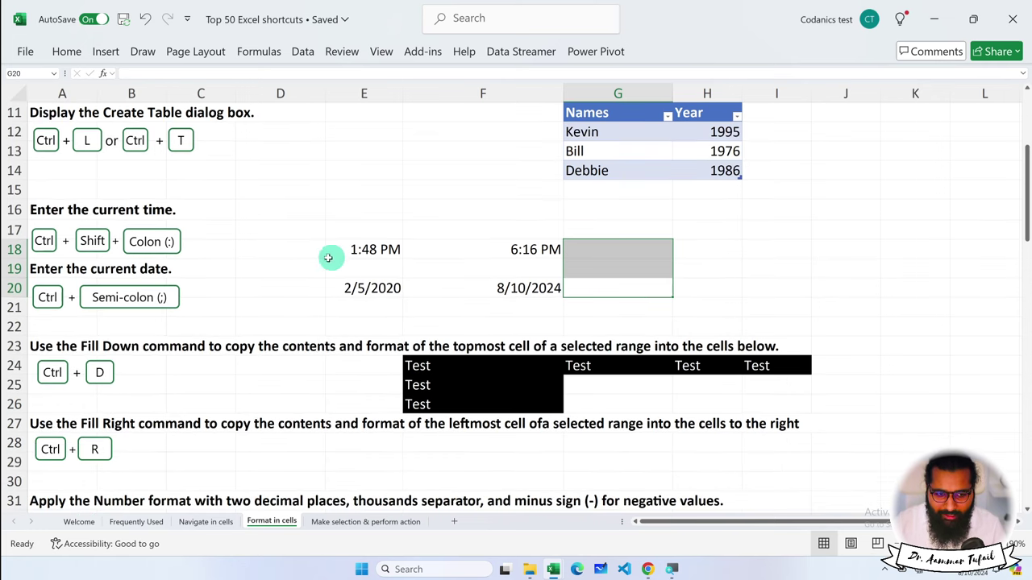
scroll(107, 260, "down", 1)
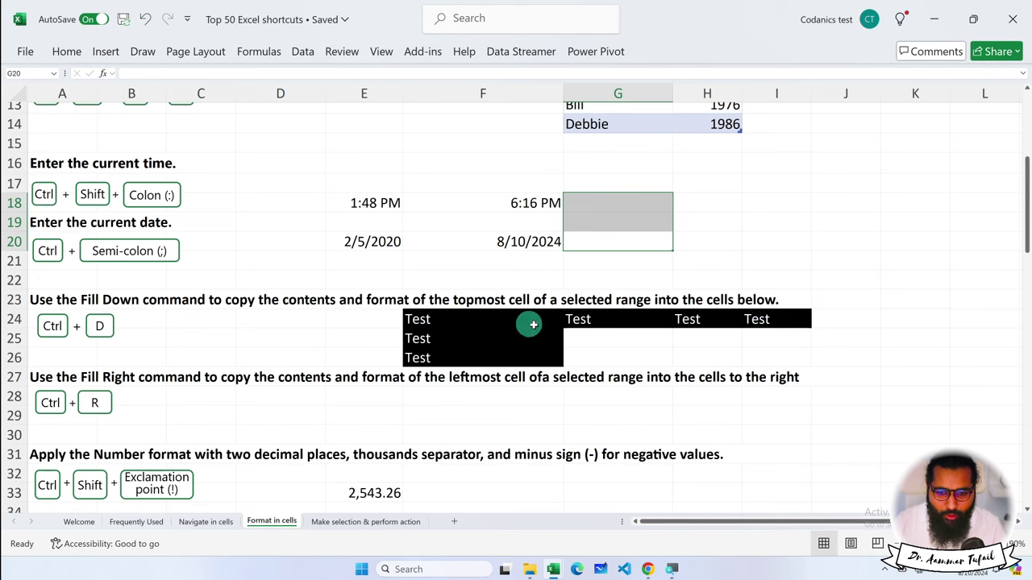
left_click(610, 334)
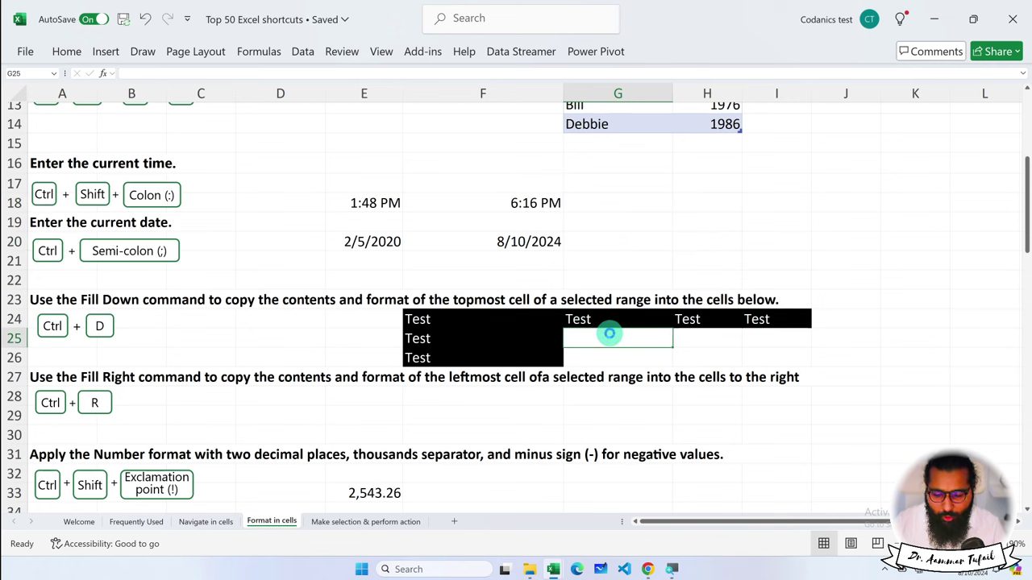
key("ctrl+d")
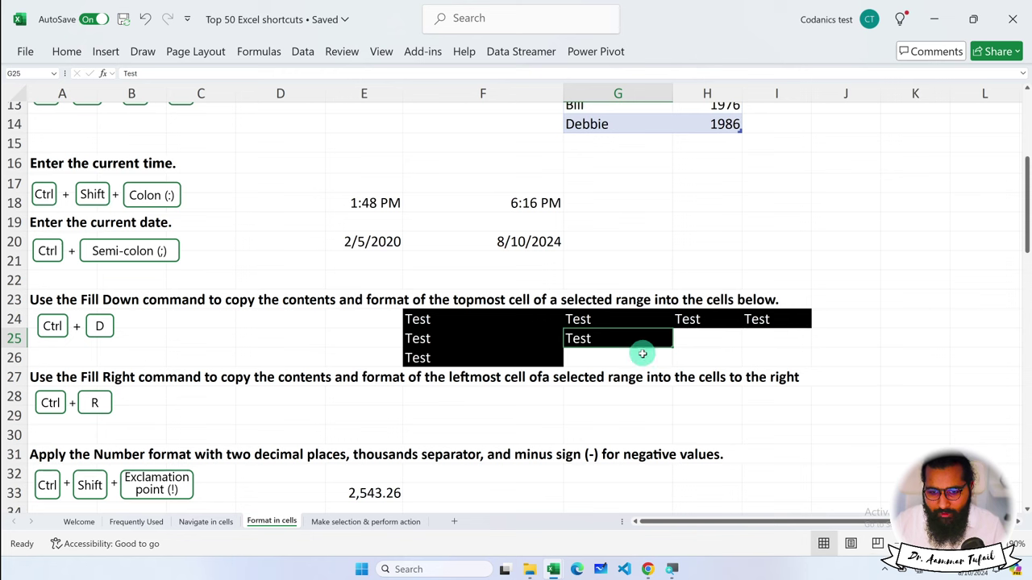
left_click(640, 358)
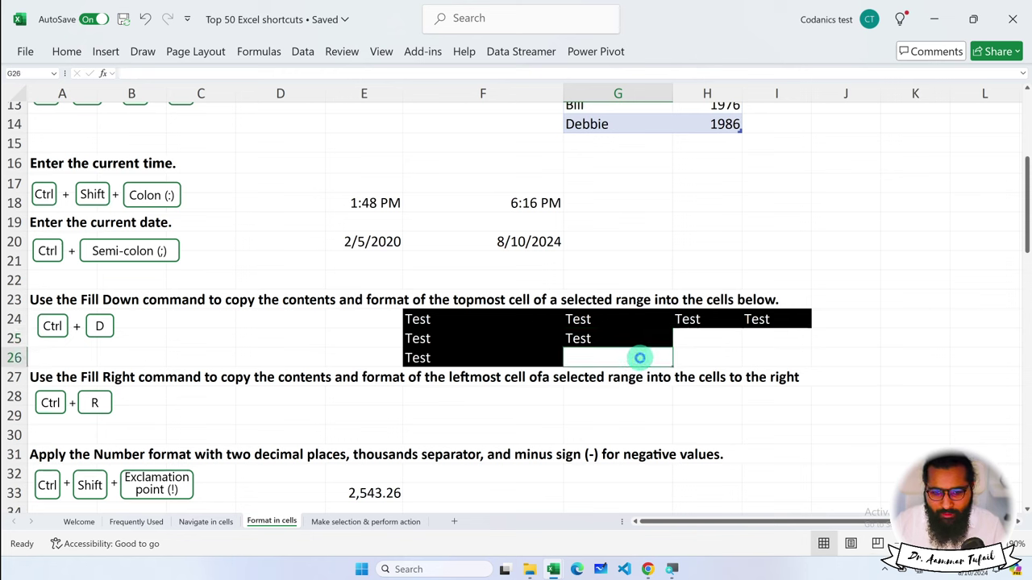
key("ctrl+d")
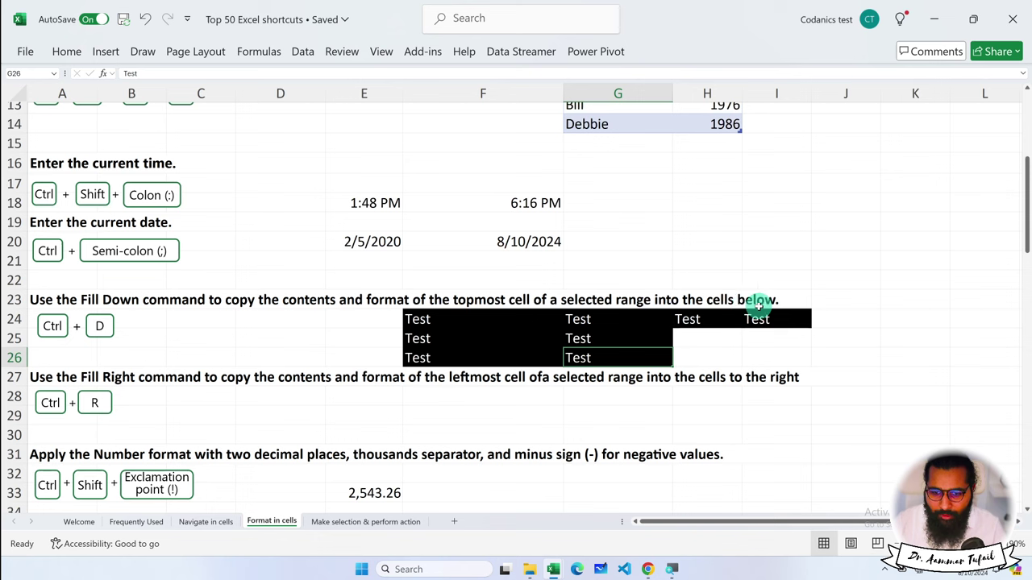
Step: Fill the black Test down from H24 into H25 and H26
left_click(719, 359)
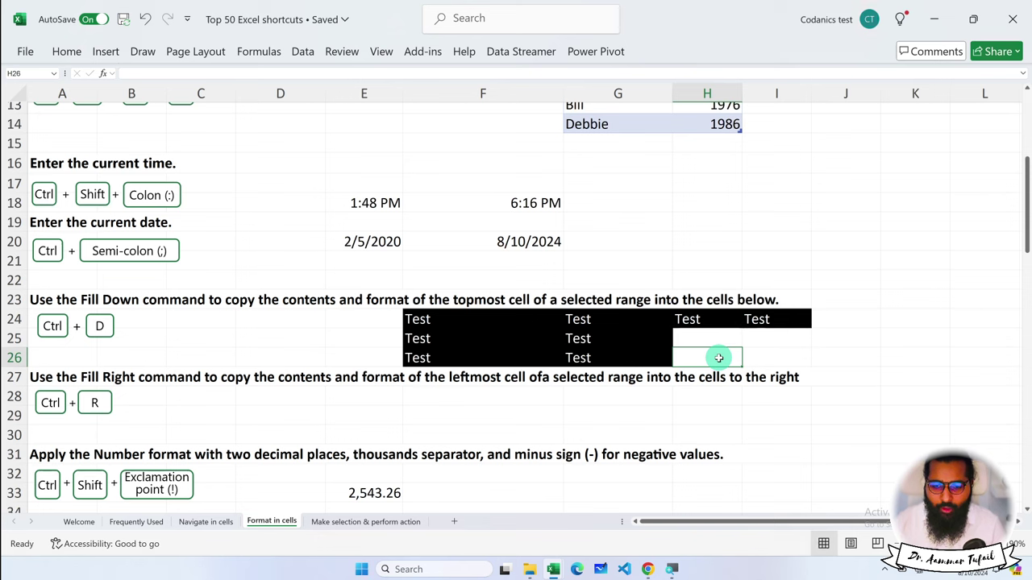
left_click(706, 325)
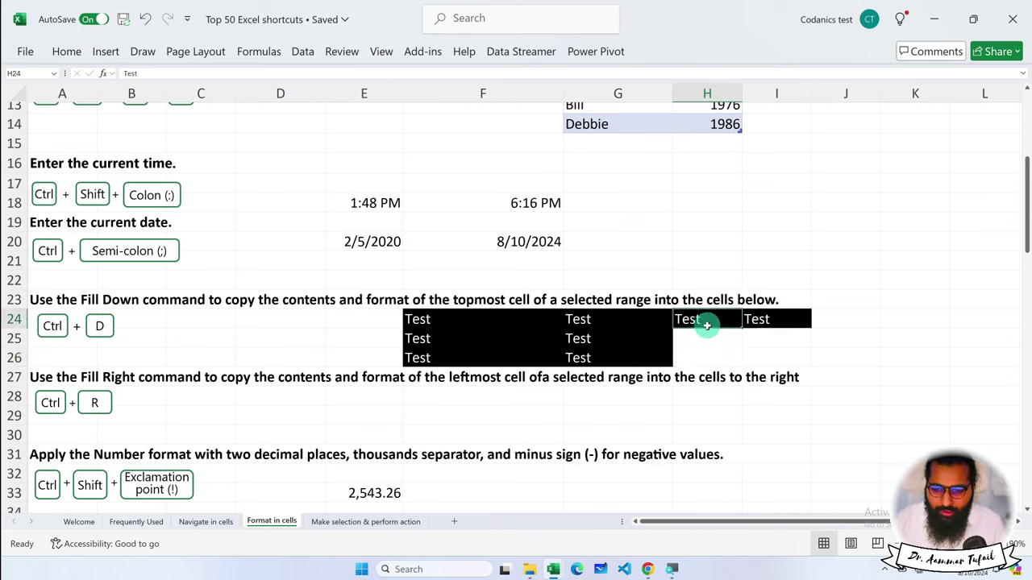
left_click(706, 339)
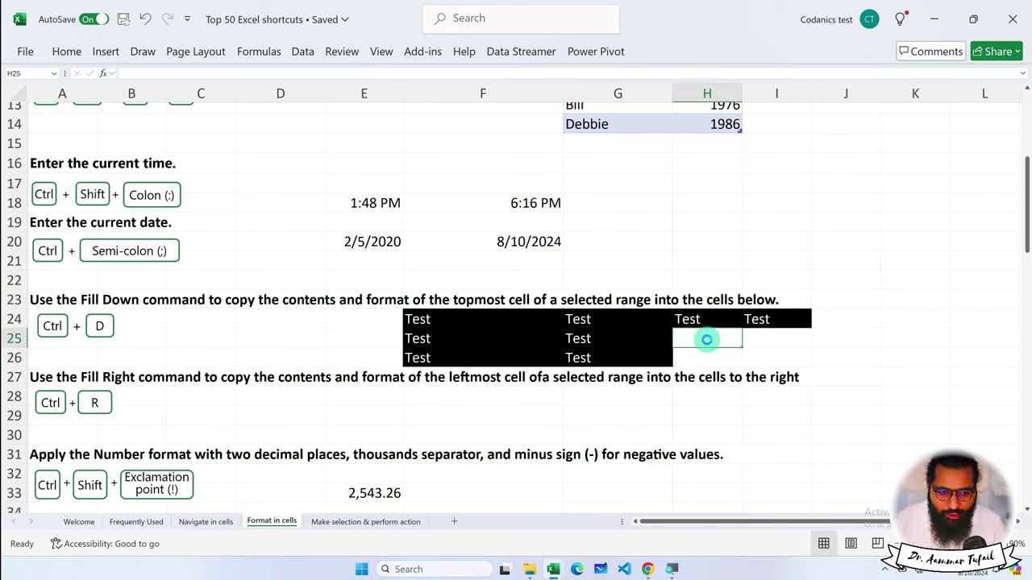
key("ctrl+d")
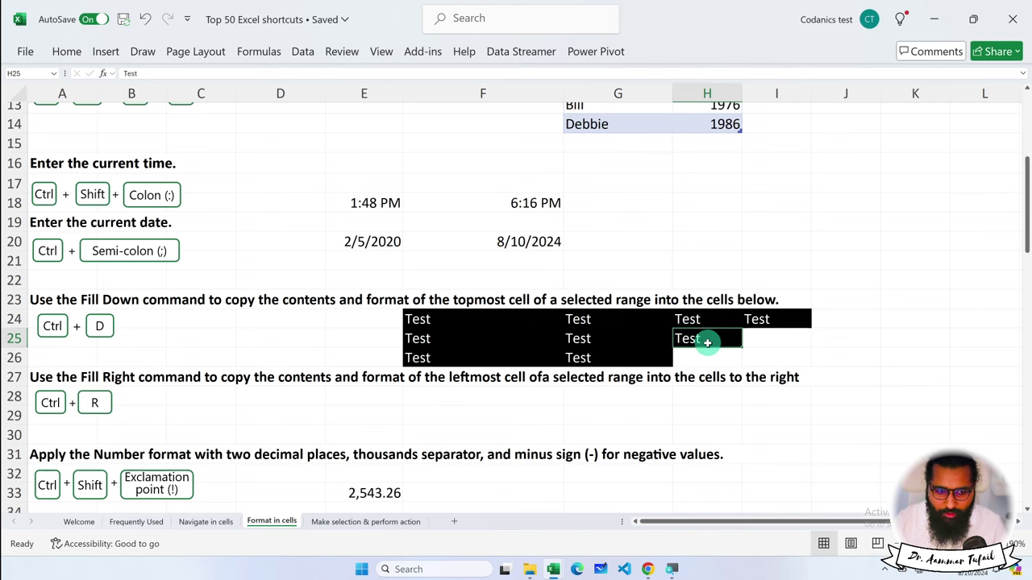
left_click(701, 359)
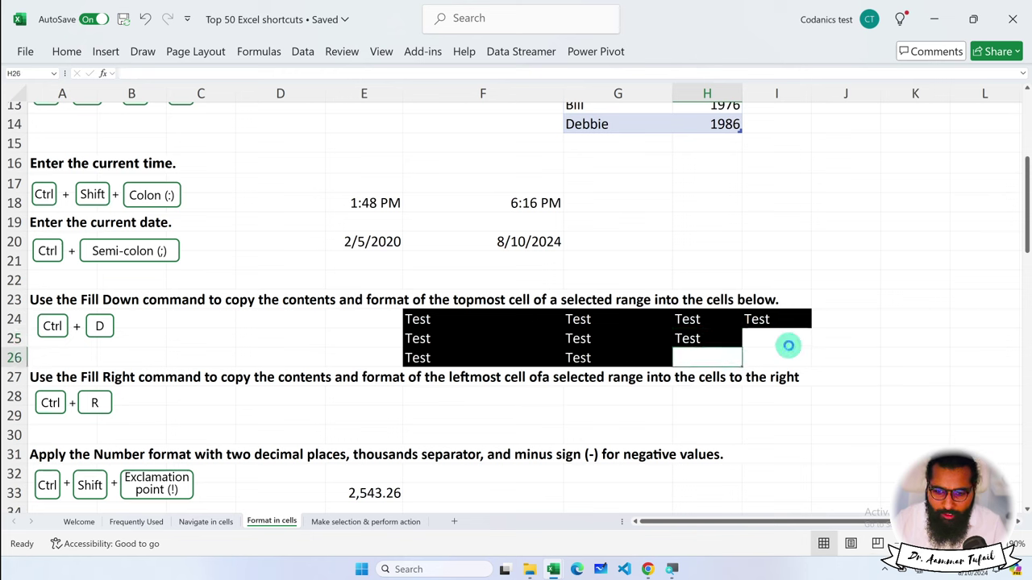
key("ctrl+d")
Step: Fill the black Test down from I24 into I25 and I26
left_click_drag(783, 339, 780, 361)
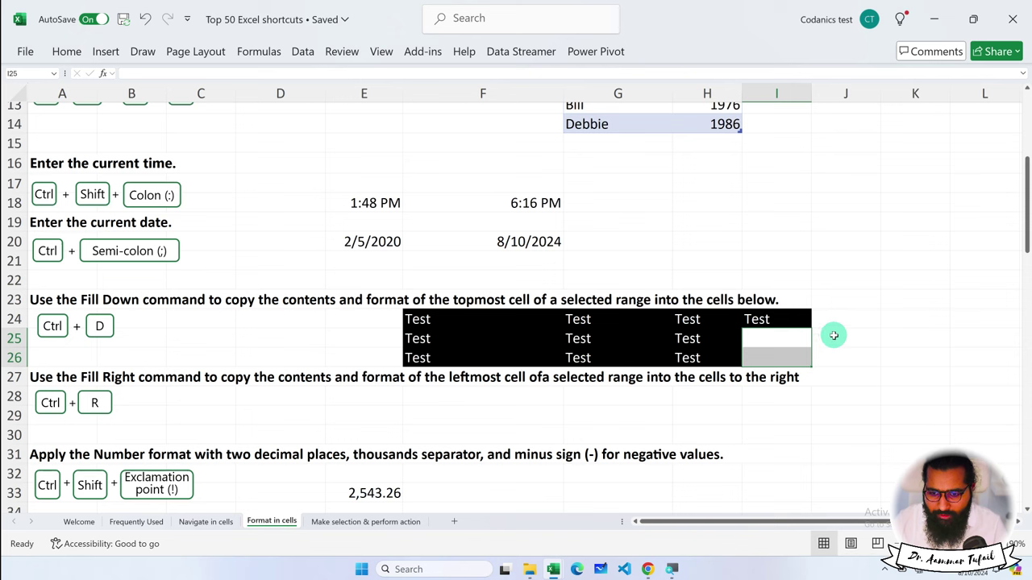
left_click(783, 339)
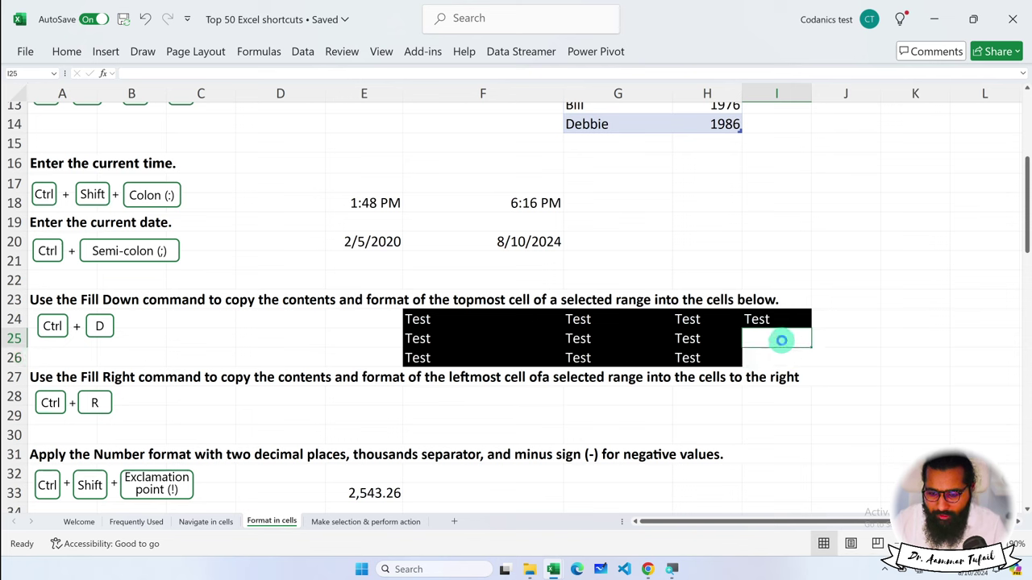
key("ctrl+d")
left_click(772, 356)
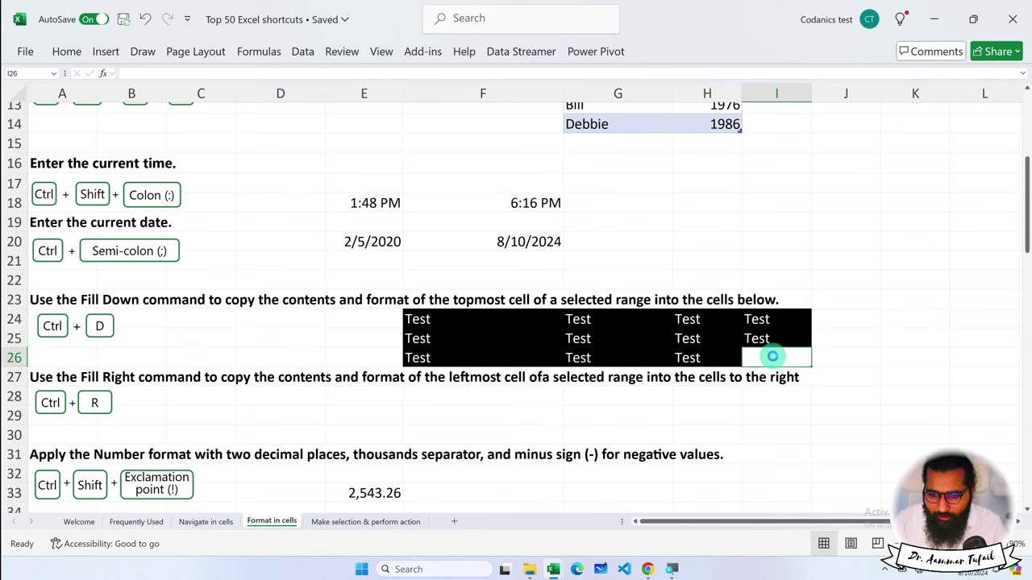
key("ctrl+d")
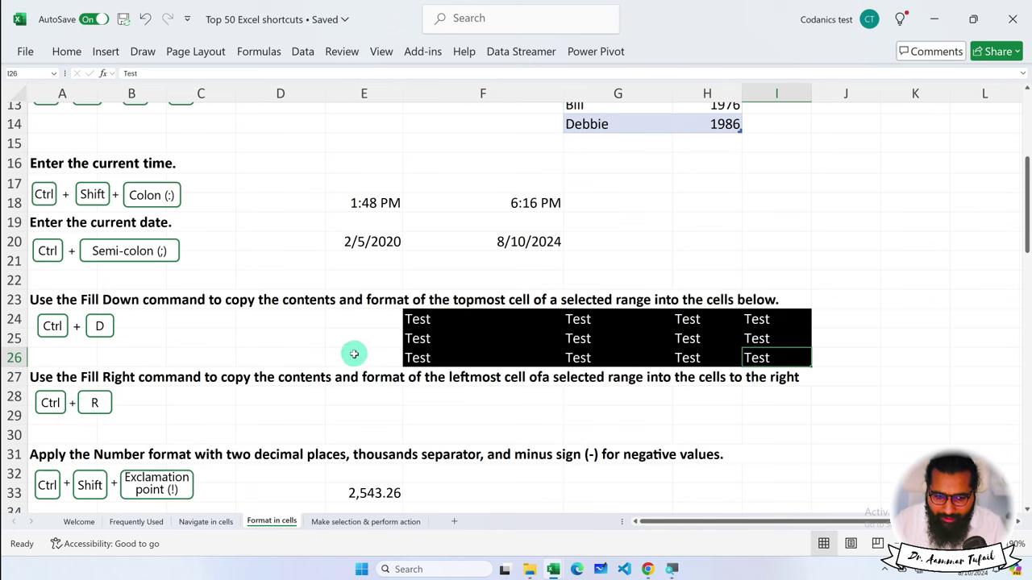
Step: Copy Test right into J25 with Ctrl+R and give it a yellow fill
left_click(818, 339)
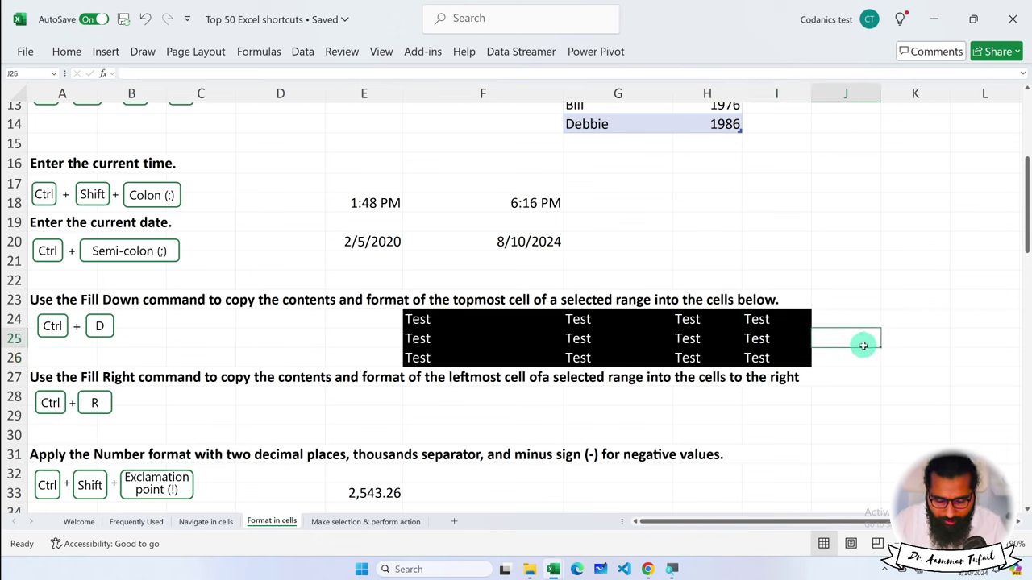
key("ctrl+r")
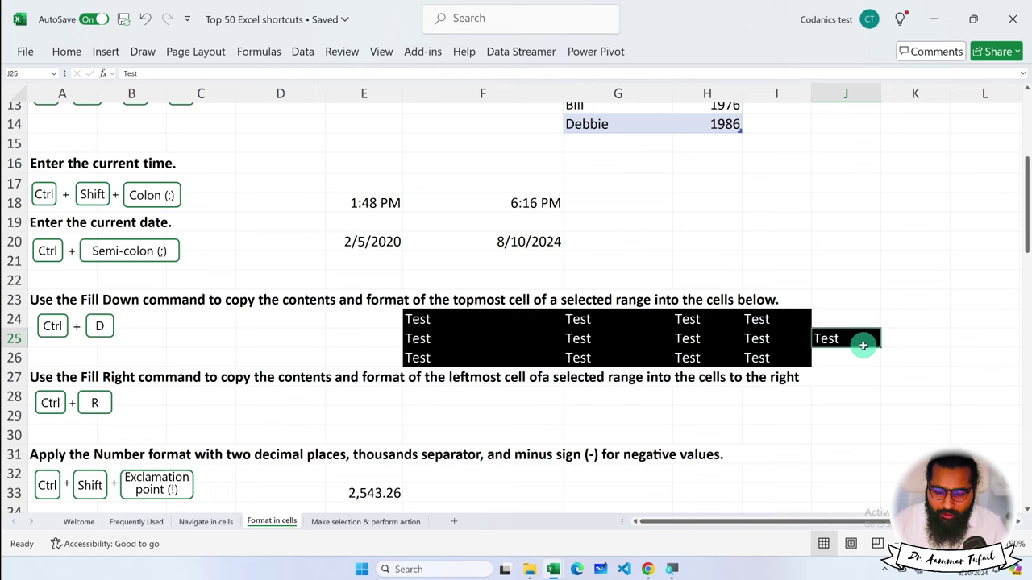
left_click(772, 337)
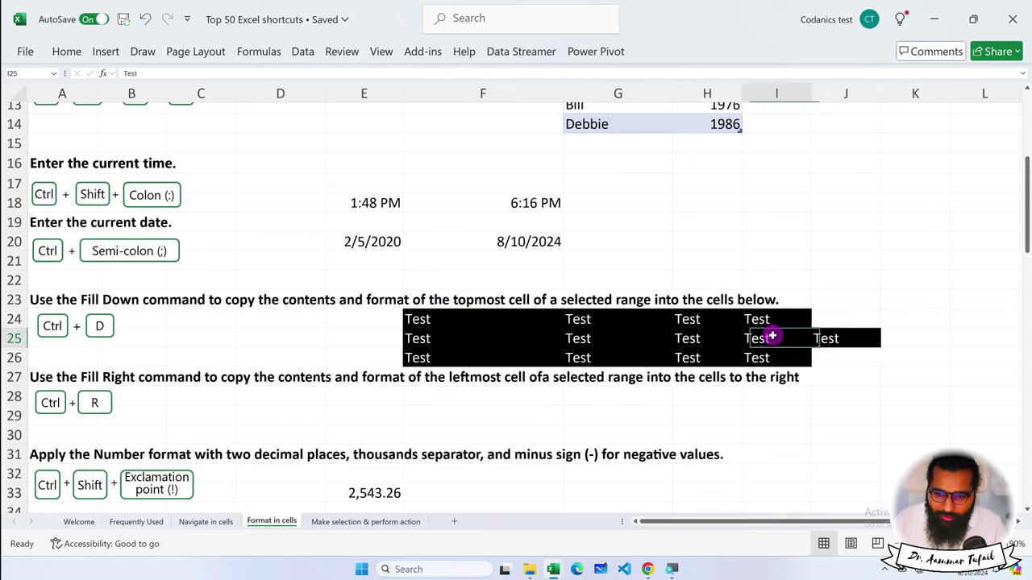
left_click(834, 337)
left_click(67, 51)
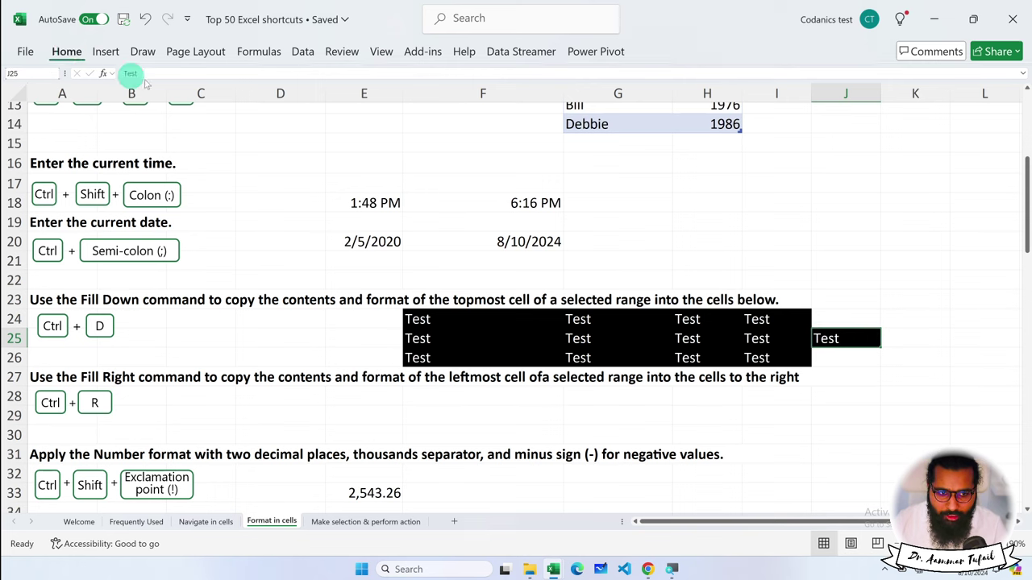
left_click(186, 99)
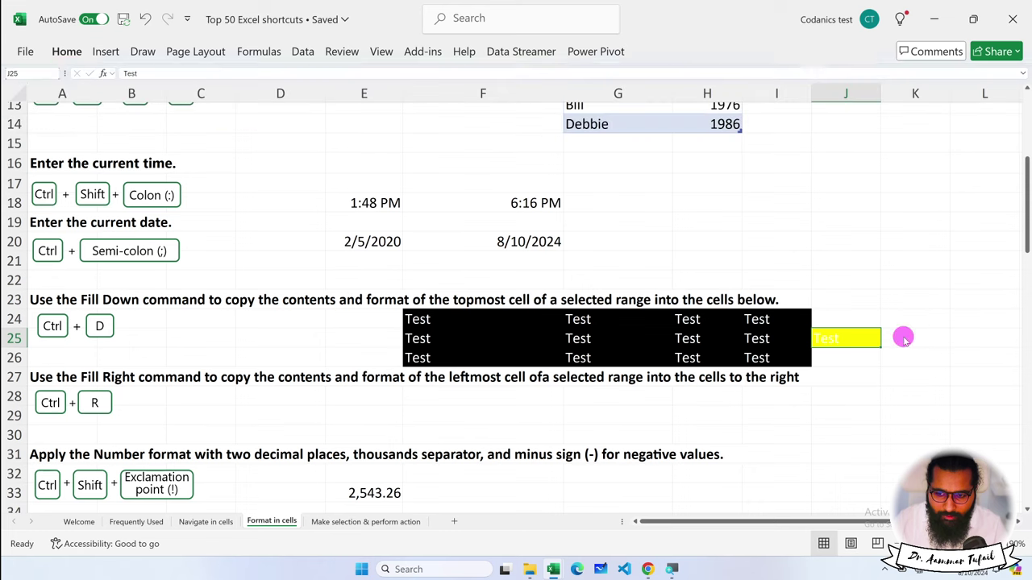
Step: Extend the yellow Test right into K25 and down into J26
left_click(915, 340)
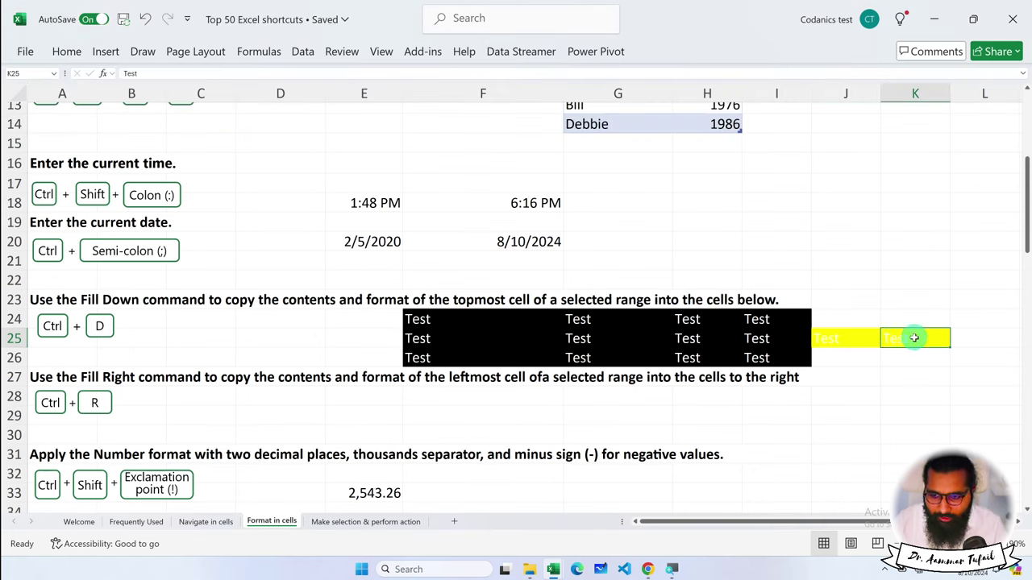
key("ctrl+r")
left_click(839, 357)
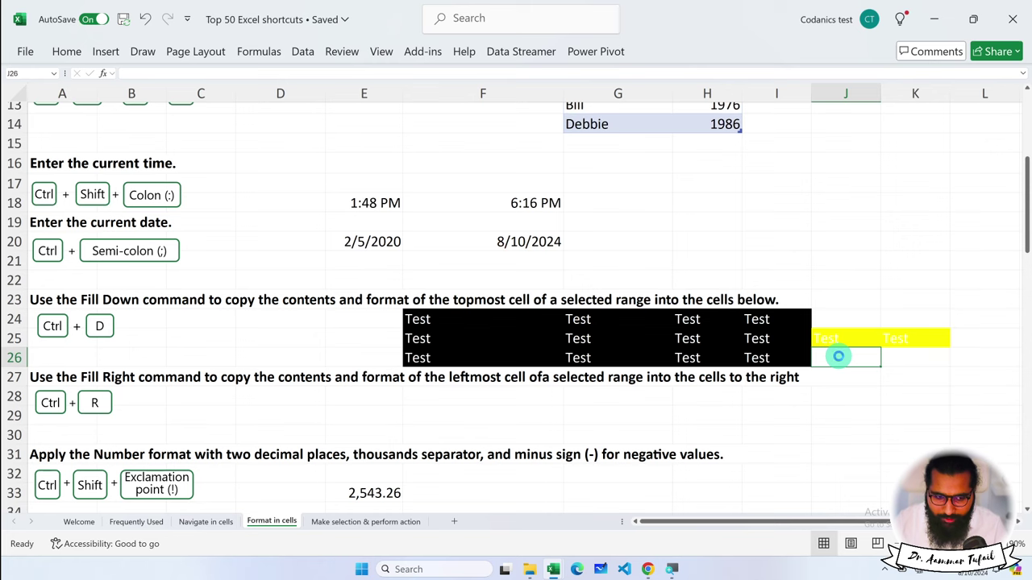
key("ctrl+d")
Step: Enter 25.35469 in F33 and adjust its decimal places from the Home ribbon
scroll(839, 357, "down", 3)
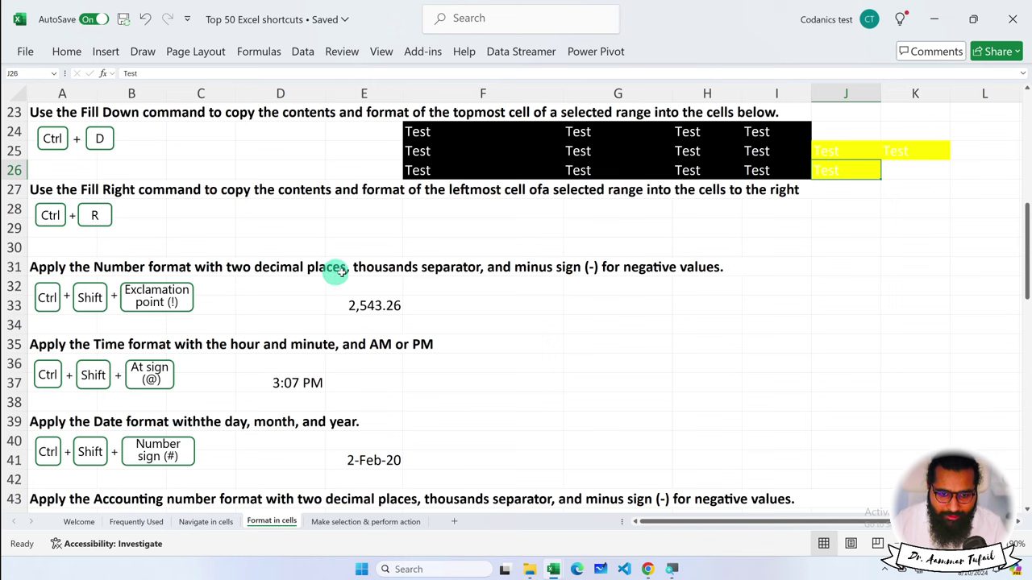
left_click(479, 308)
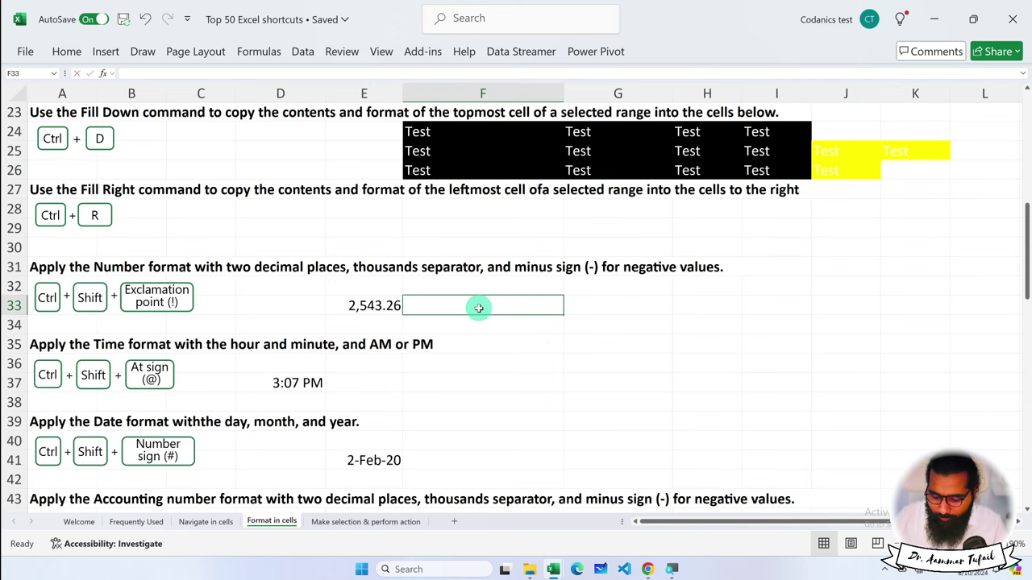
type("25.35469")
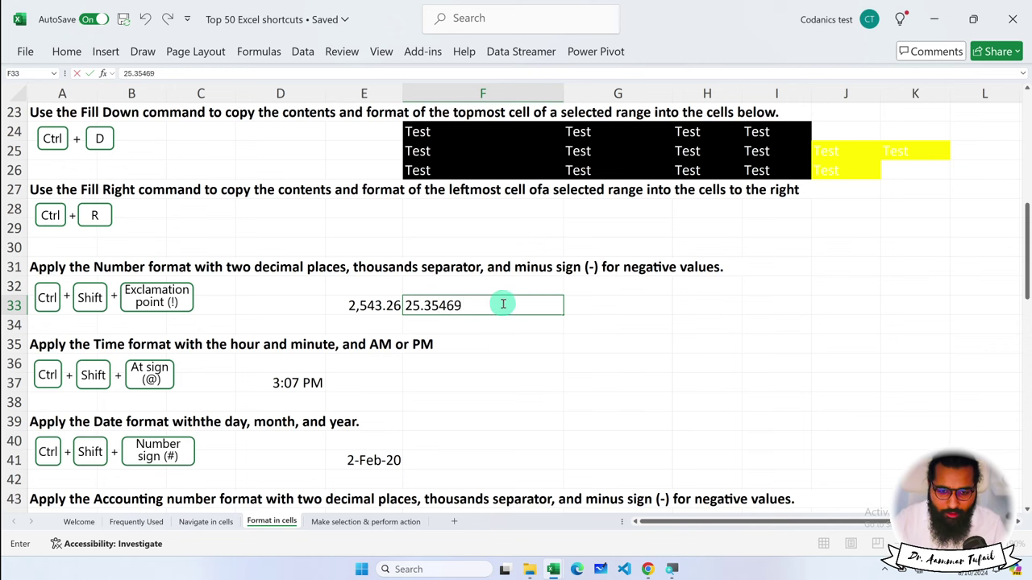
key("Return")
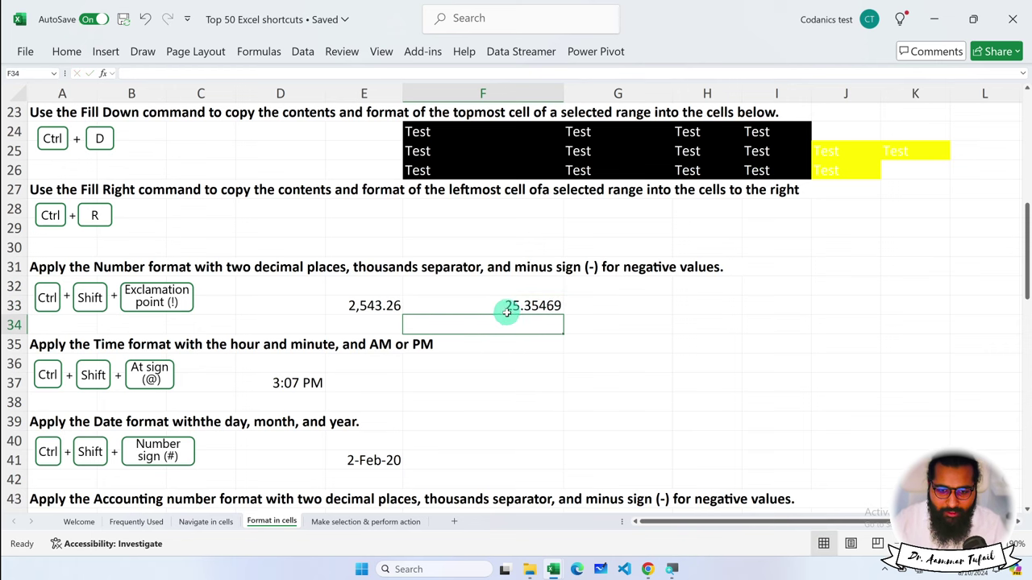
left_click(508, 309)
left_click(66, 51)
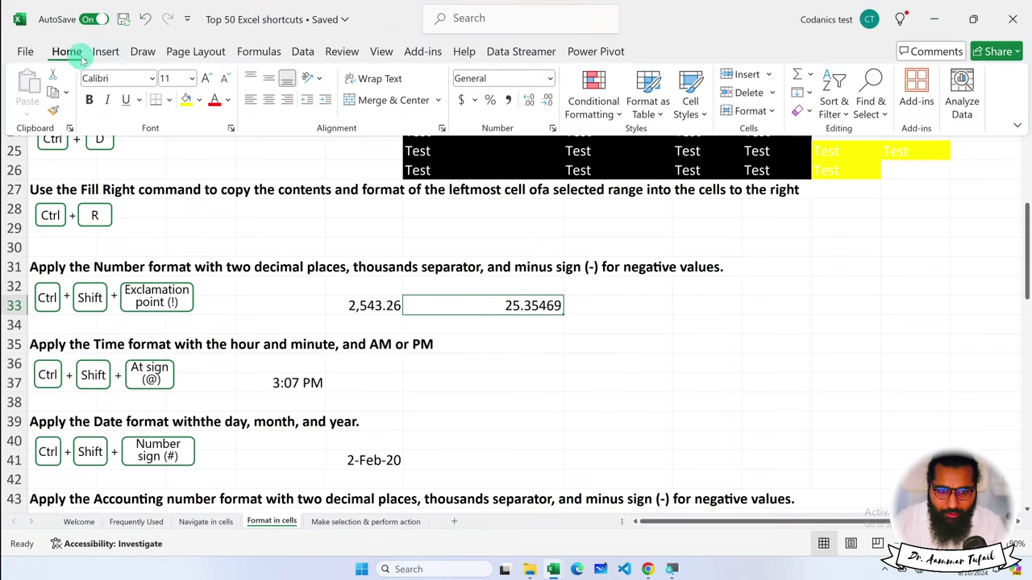
left_click(547, 100)
left_click(547, 101)
left_click(546, 101)
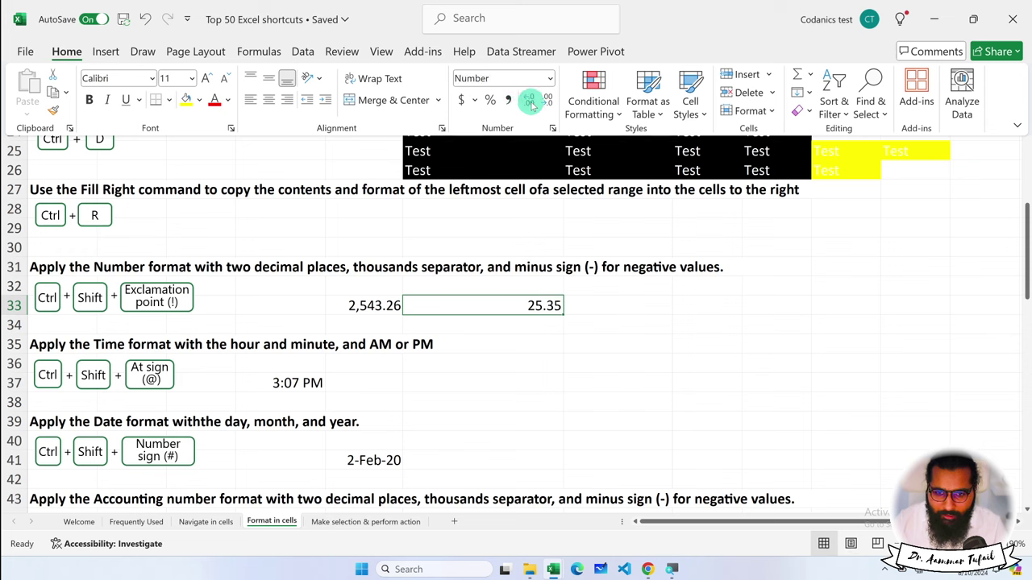
left_click(528, 101)
left_click(529, 101)
left_click(529, 101)
triple_click(547, 101)
double_click(529, 101)
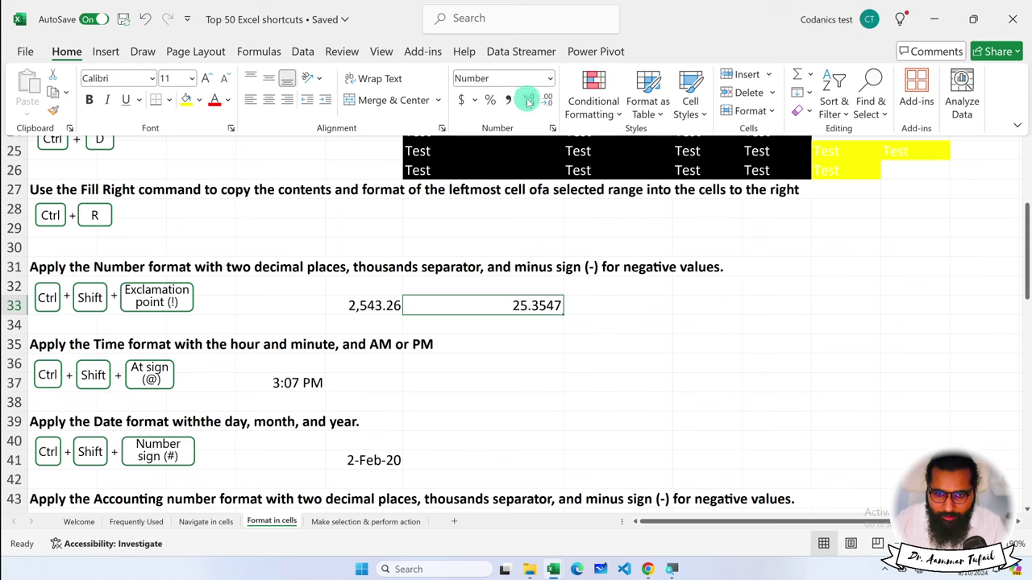
double_click(529, 100)
Step: Apply the two-decimal Number format with Ctrl+Shift+! so F33 shows 25.35
key("ctrl+F1")
left_click(475, 344)
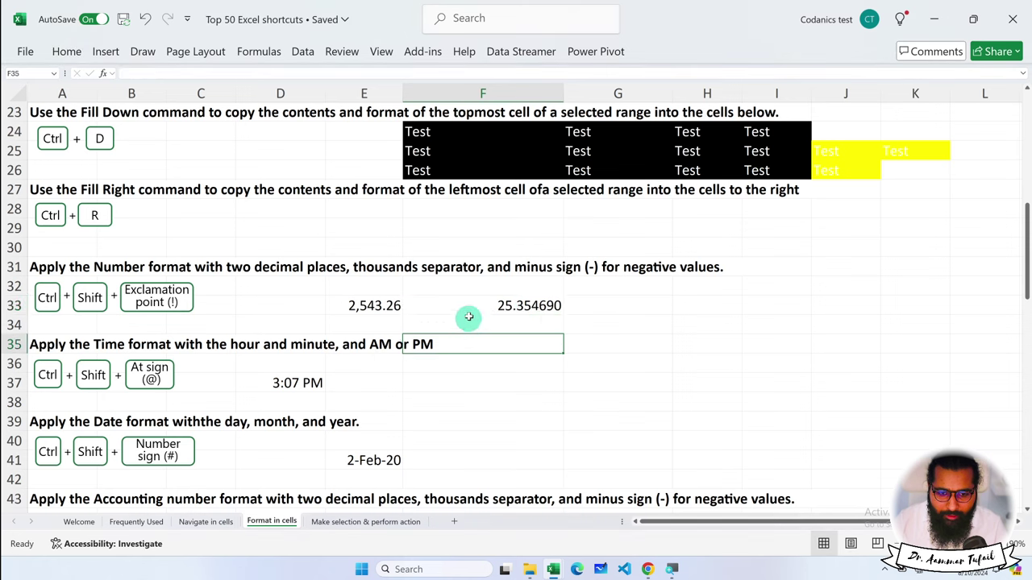
left_click(470, 305)
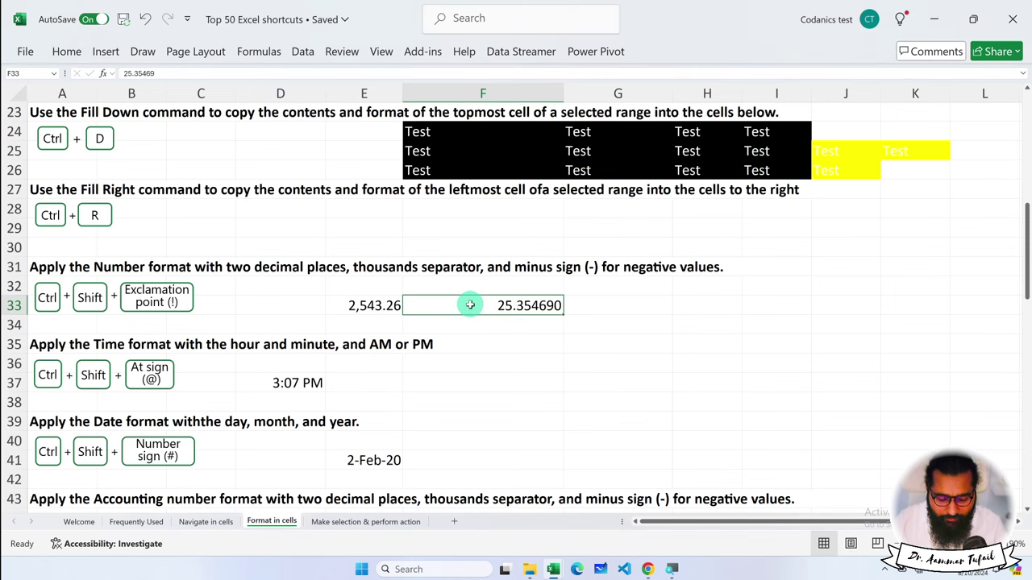
key("ctrl+shift+1")
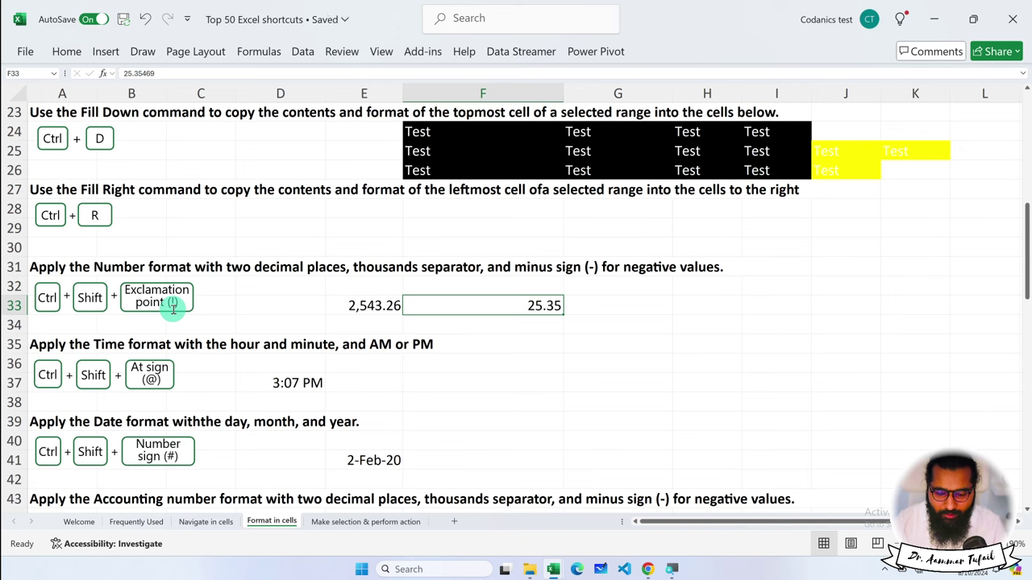
left_click(512, 306)
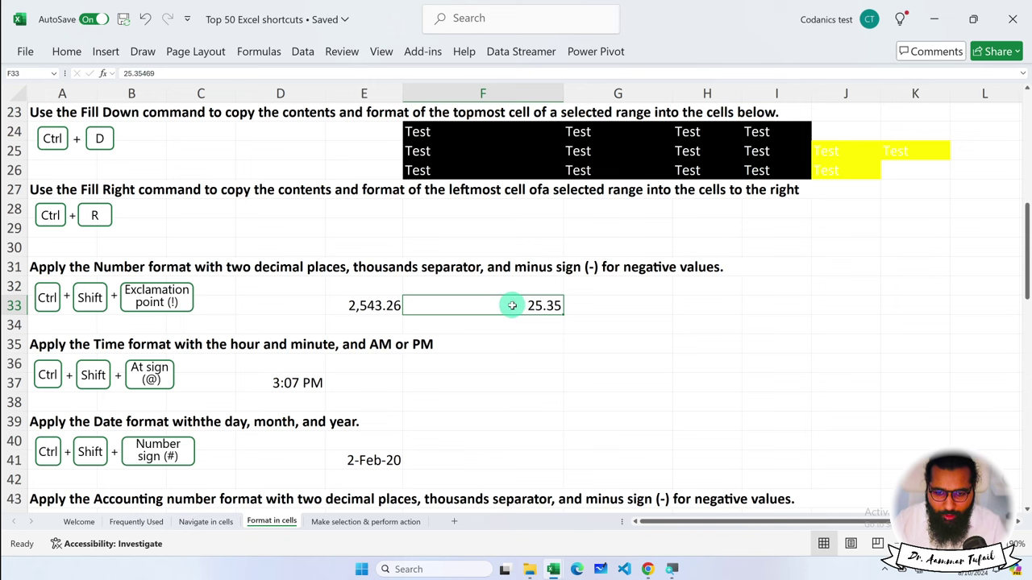
left_click_drag(506, 305, 505, 305)
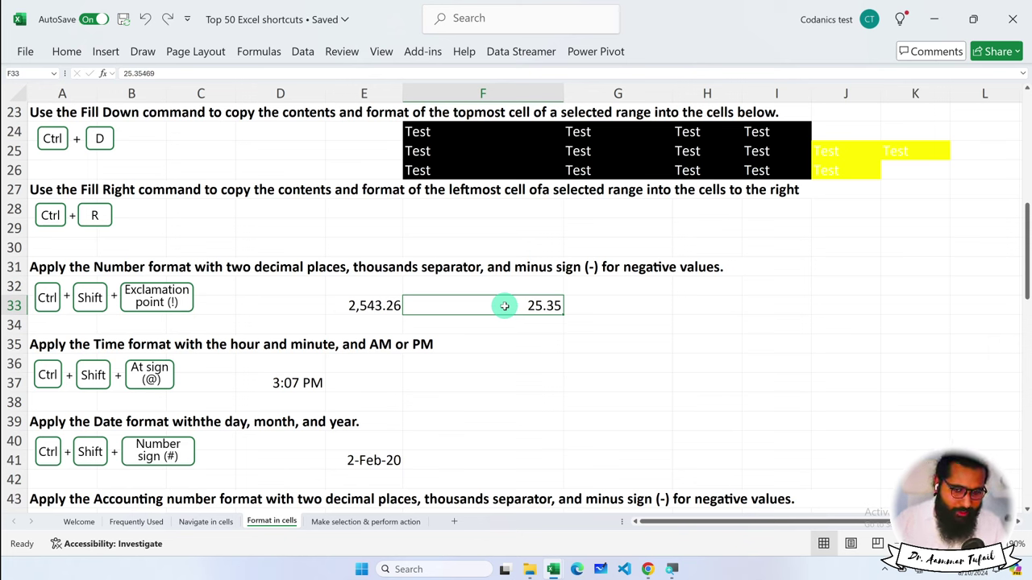
left_click(494, 309)
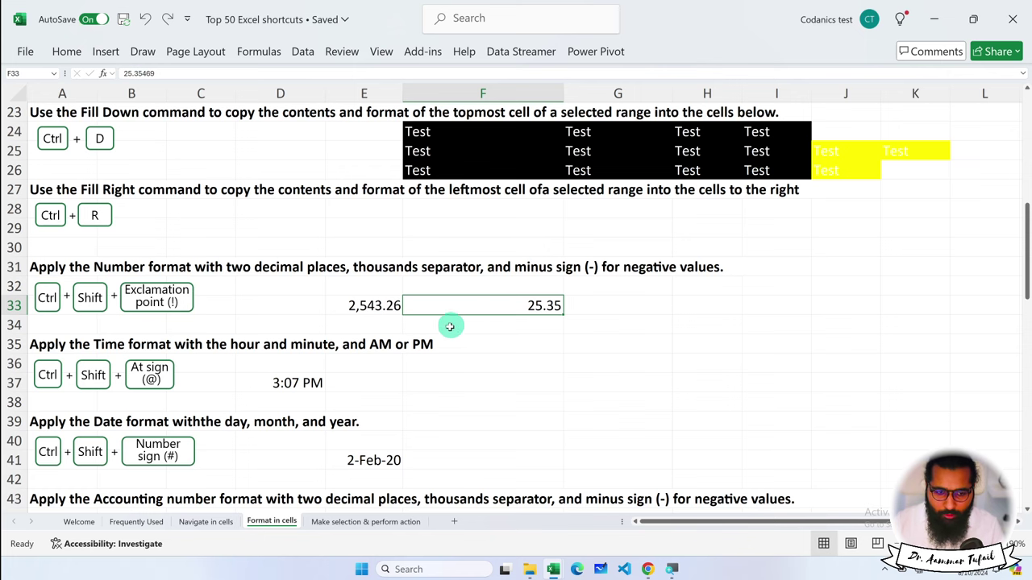
left_click(488, 326)
scroll(490, 329, "down", 2)
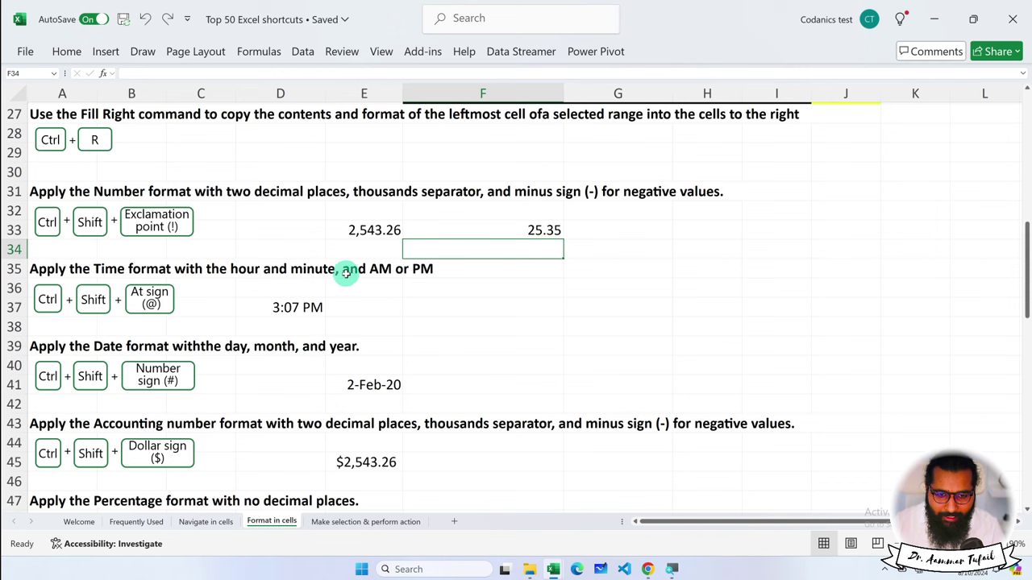
Step: Copy the 3:07 PM time from D37 into F37
left_click(287, 312)
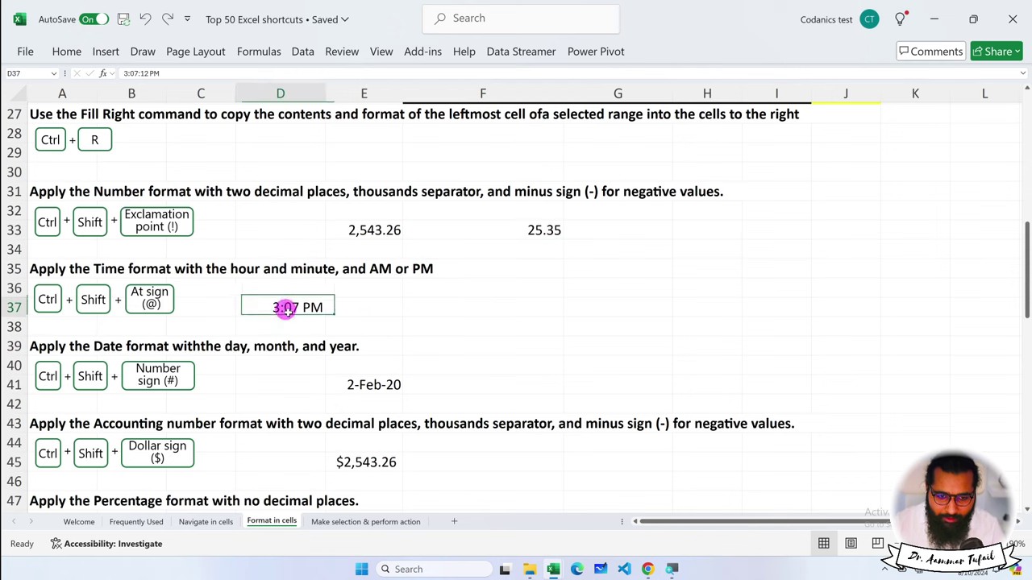
key("ctrl+z")
key("ctrl+shift+2")
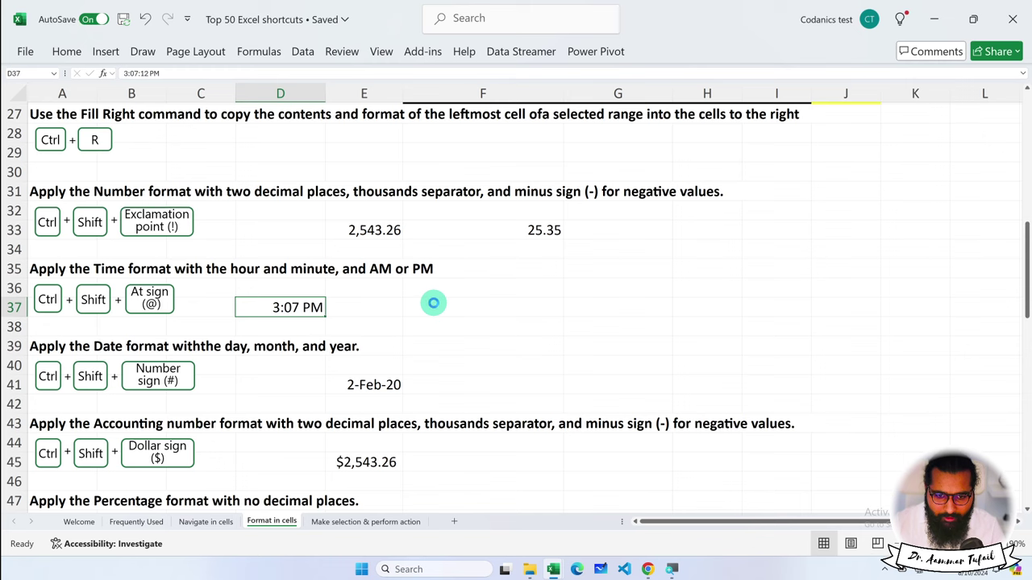
key("ctrl+c")
left_click(433, 303)
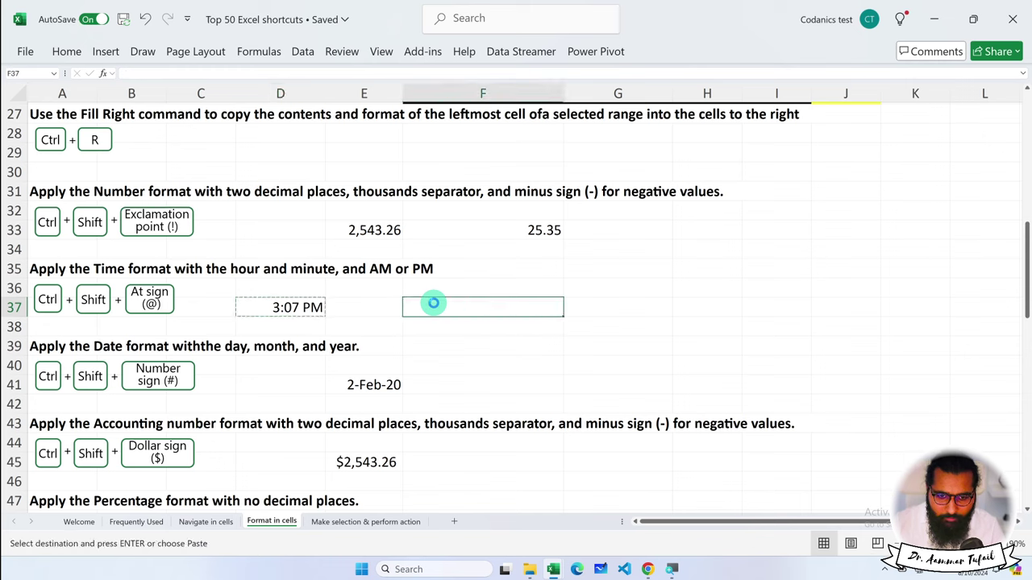
key("ctrl+v")
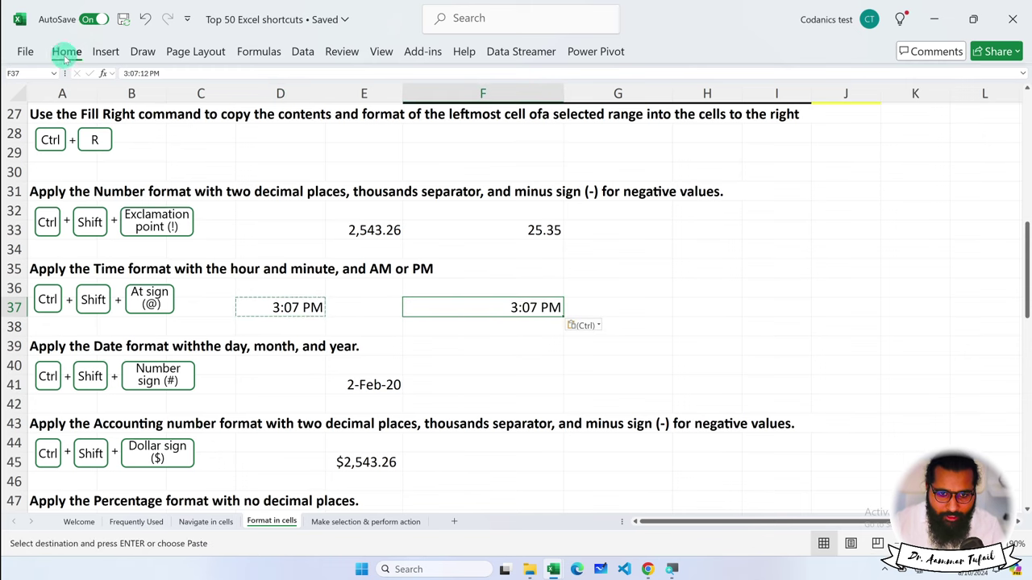
Step: Format F37 as Number (0.63) from the Number Format list, then restore Time with Ctrl+Shift+@
left_click(67, 51)
left_click(551, 78)
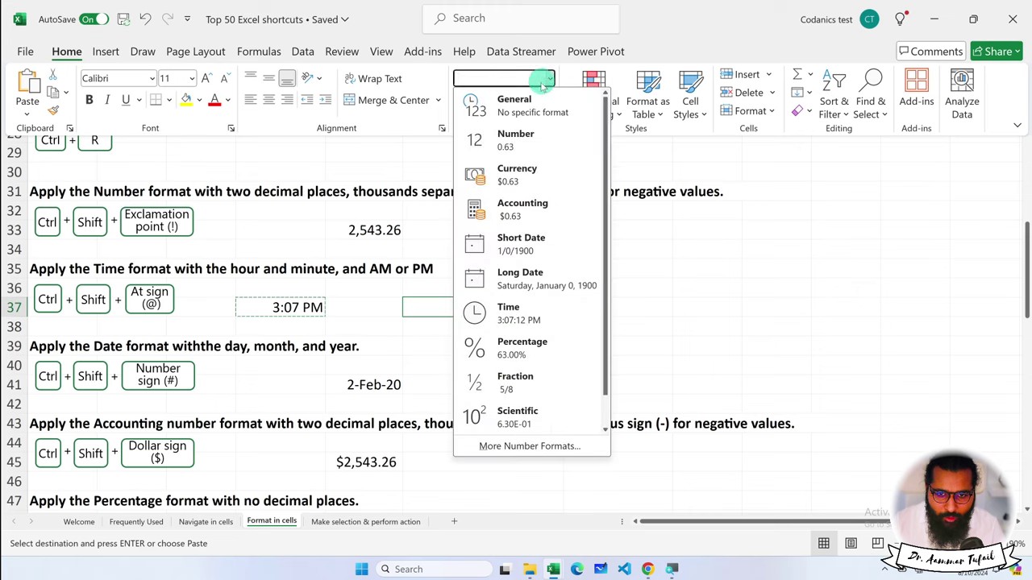
left_click(517, 137)
left_click(474, 312)
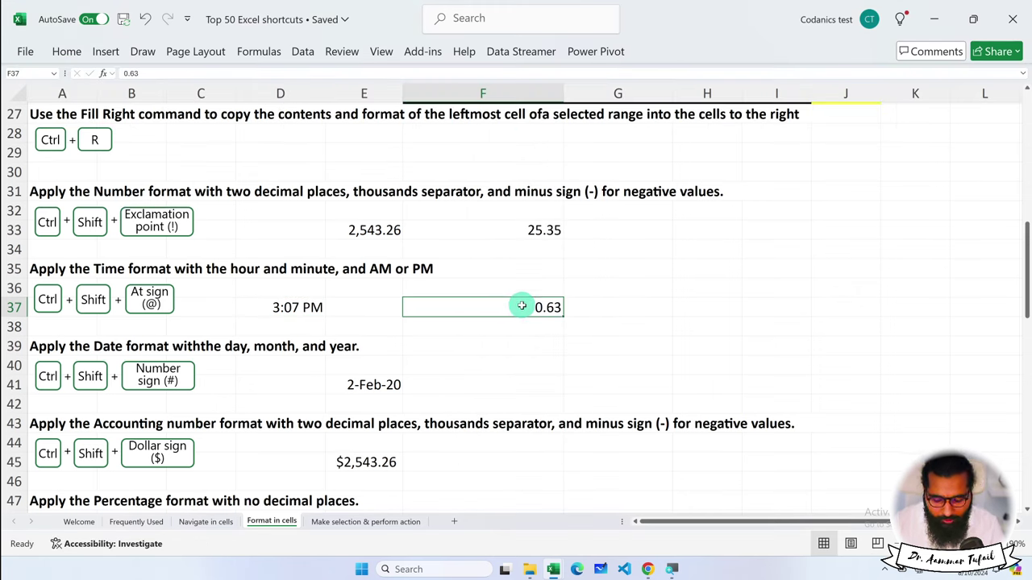
key("ctrl+shift+2")
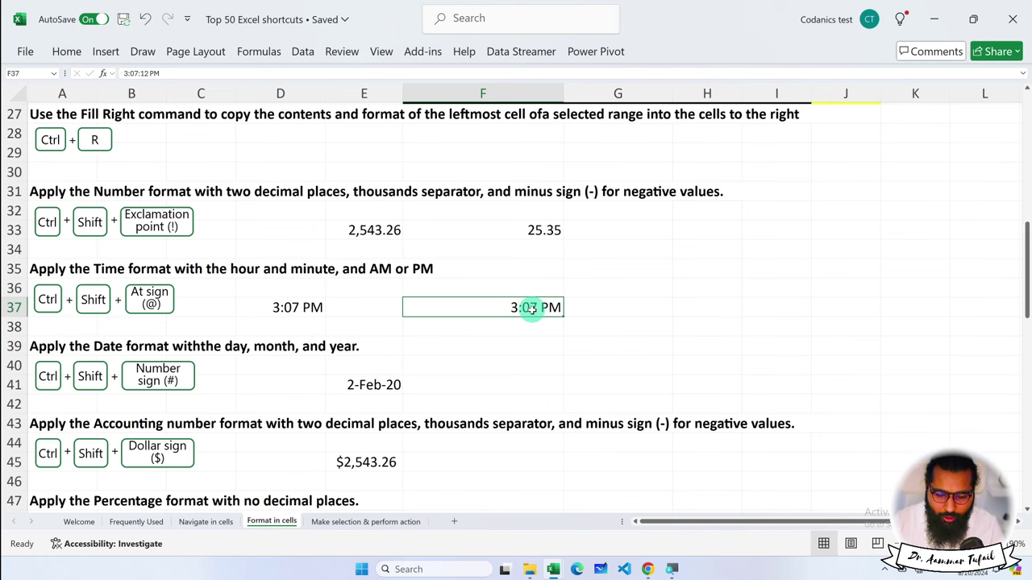
Step: Toggle F37 to Number with Ctrl+Shift+! and back to Time, ending at 3:07 PM
left_click(68, 51)
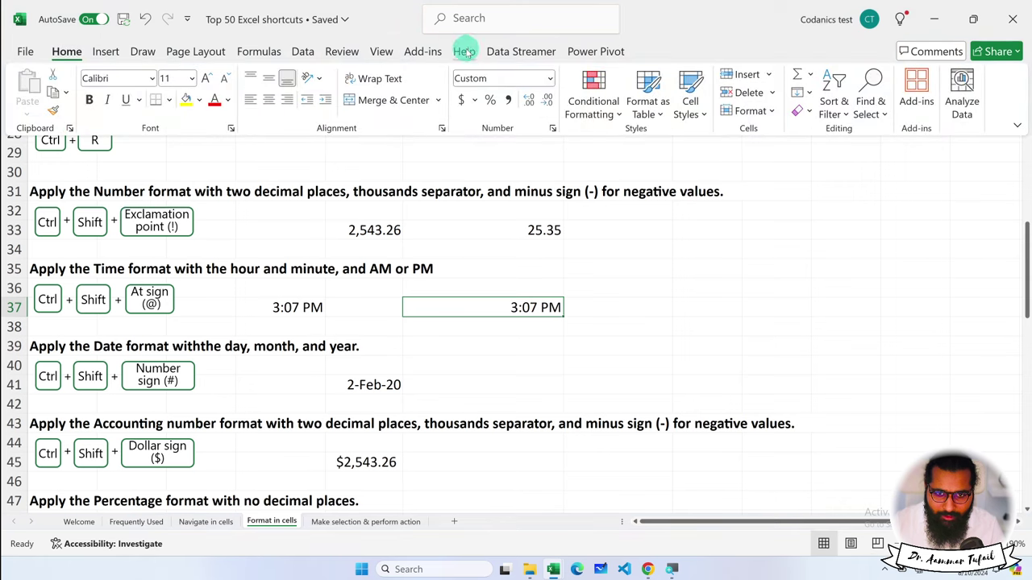
left_click(545, 78)
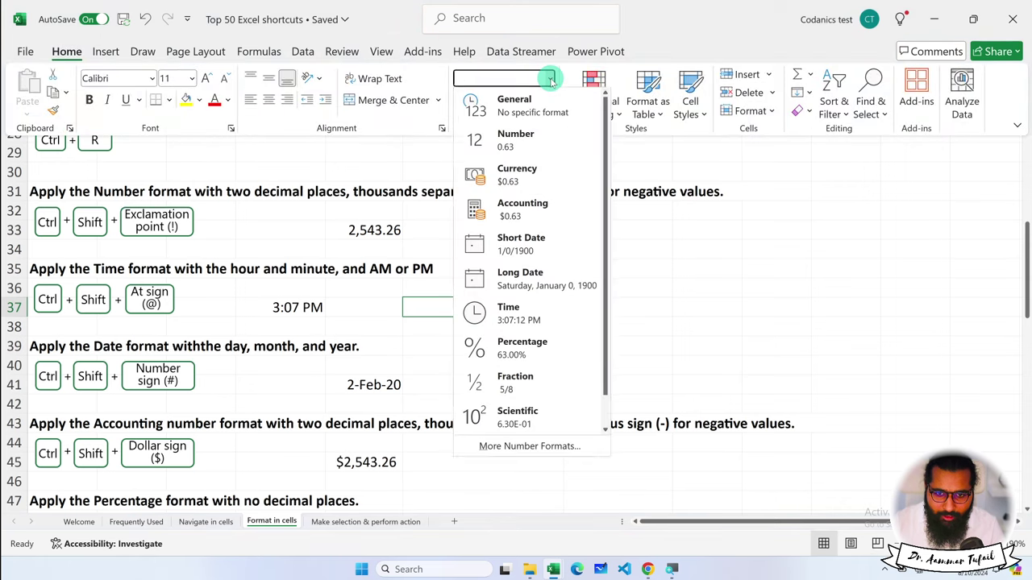
left_click(719, 246)
left_click(482, 308)
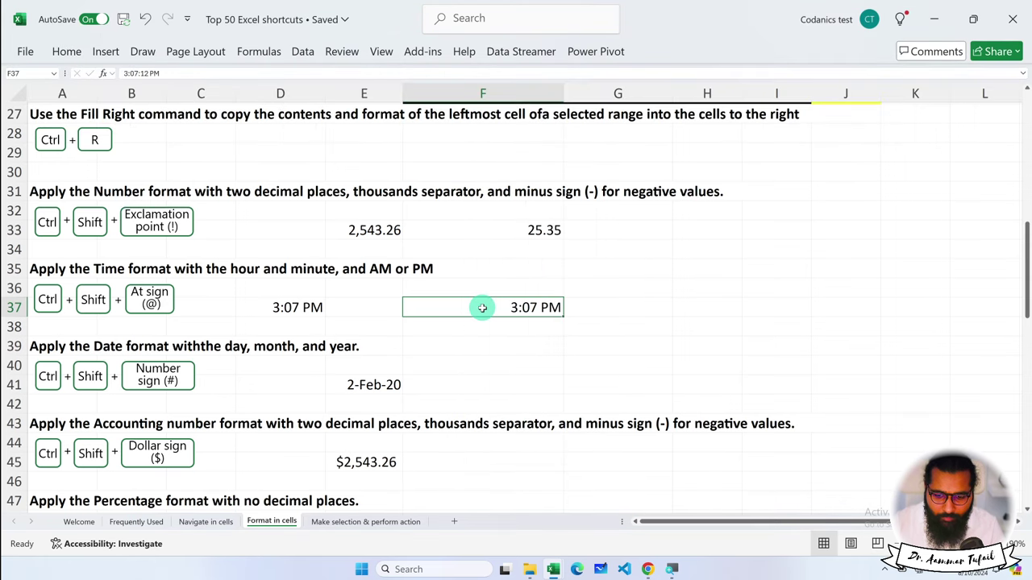
key("ctrl+shift+1")
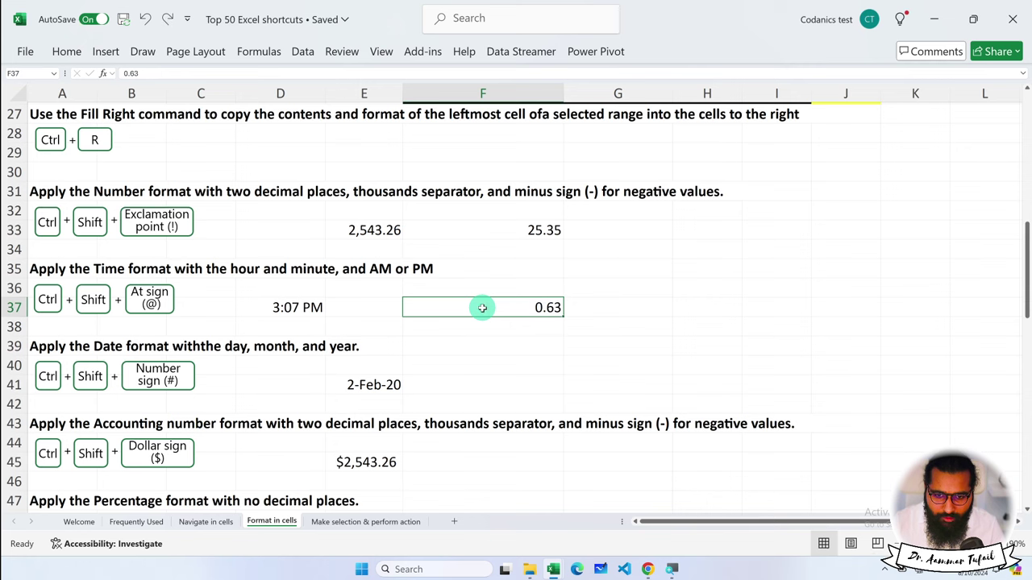
key("ctrl+shift+2")
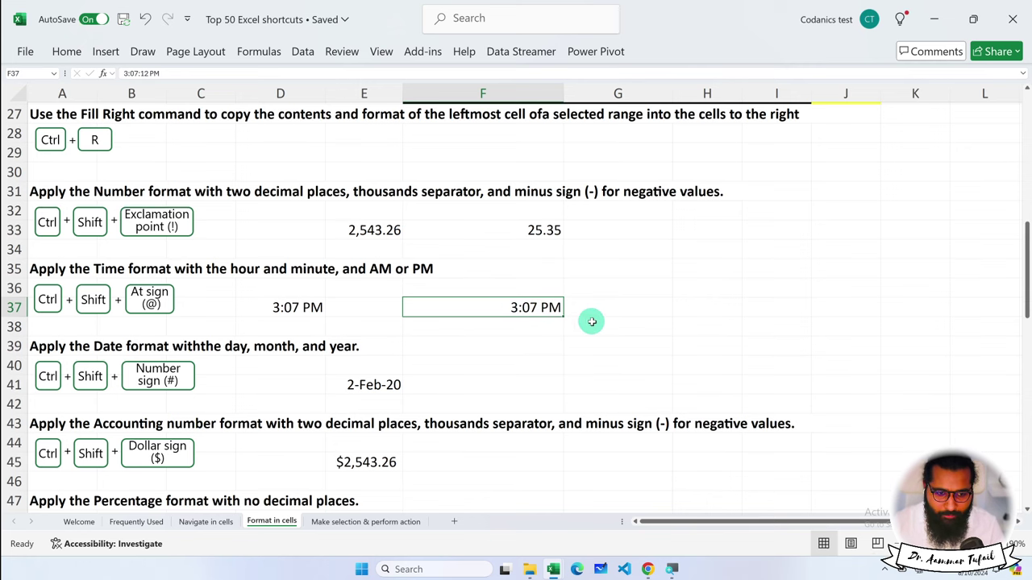
Step: Copy the 2-Feb-20 date from E41 into F41
scroll(585, 322, "down", 1)
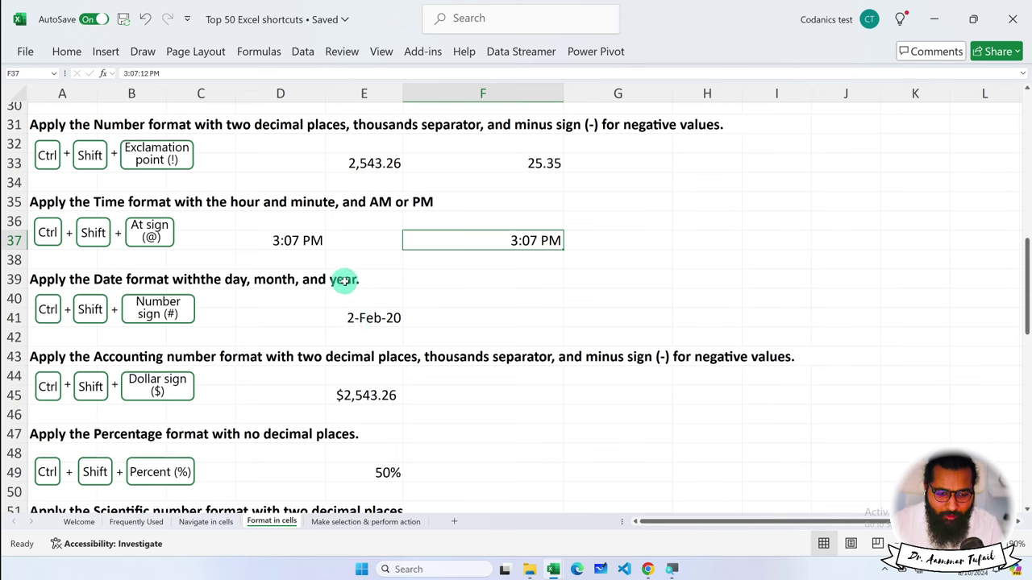
left_click(399, 317)
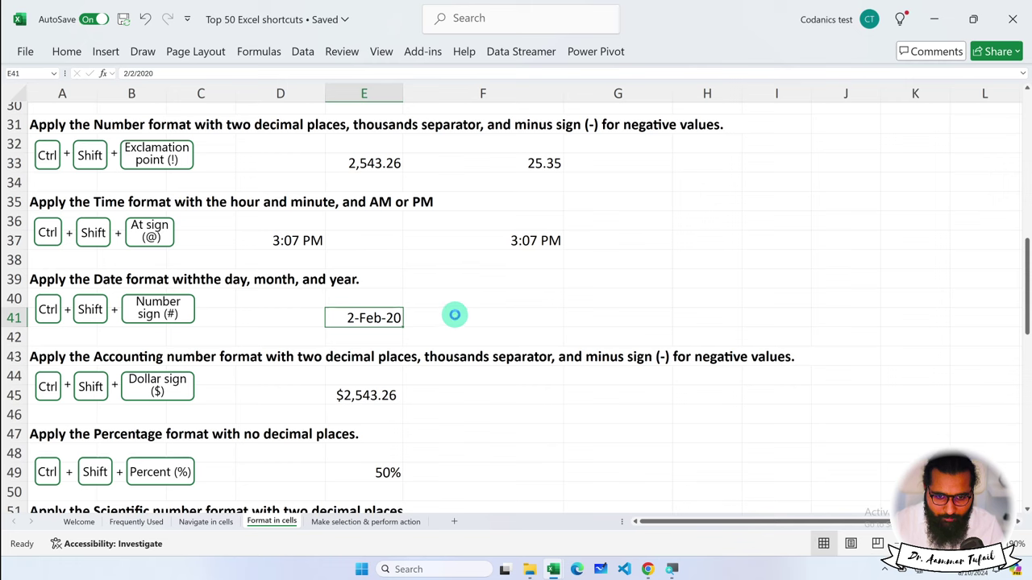
key("ctrl+c")
left_click(454, 315)
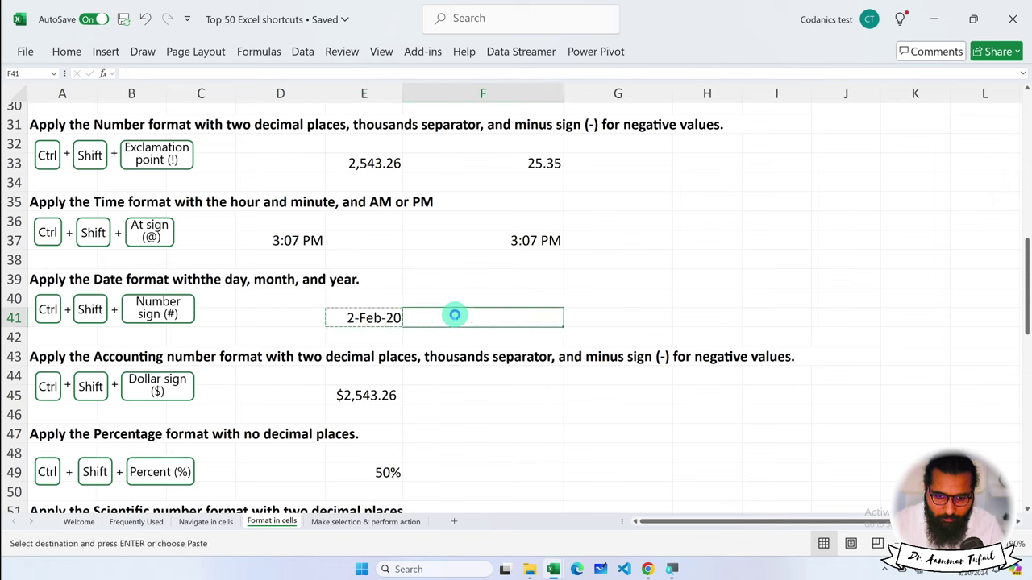
key("ctrl+v")
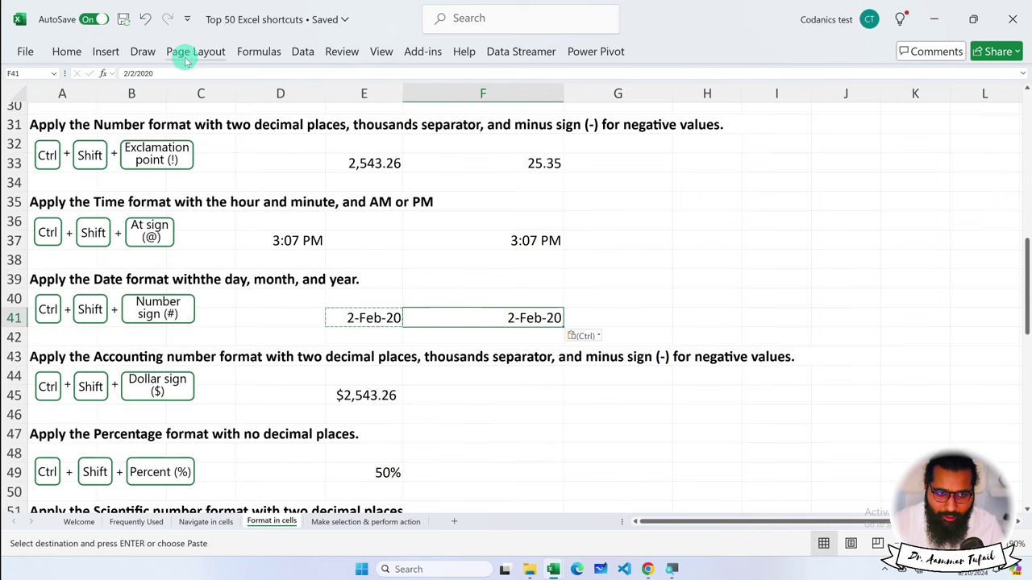
Step: Apply Short Date to F41, then the day-month-year Date format with Ctrl+Shift+#
left_click(67, 51)
left_click(551, 78)
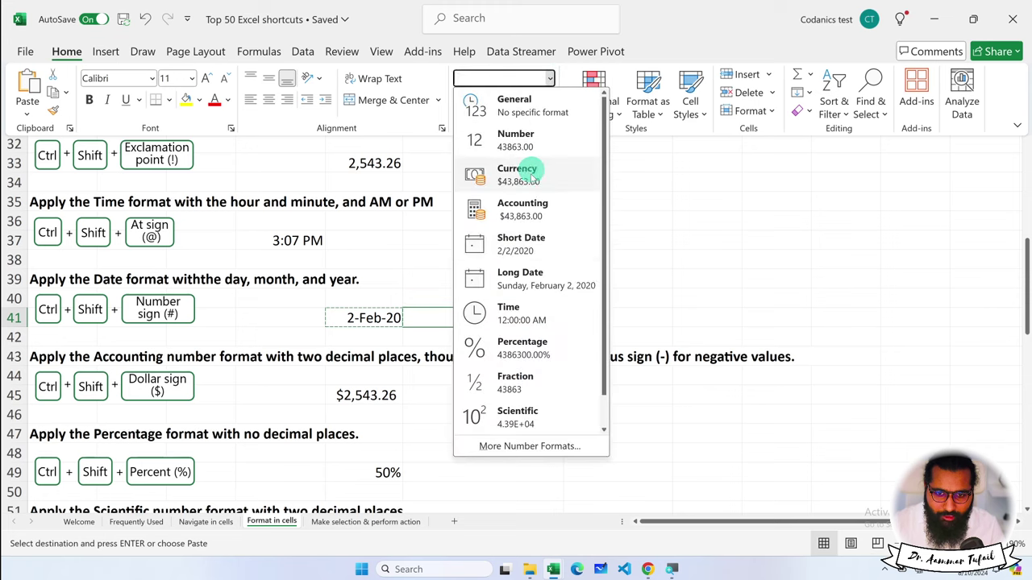
left_click(521, 244)
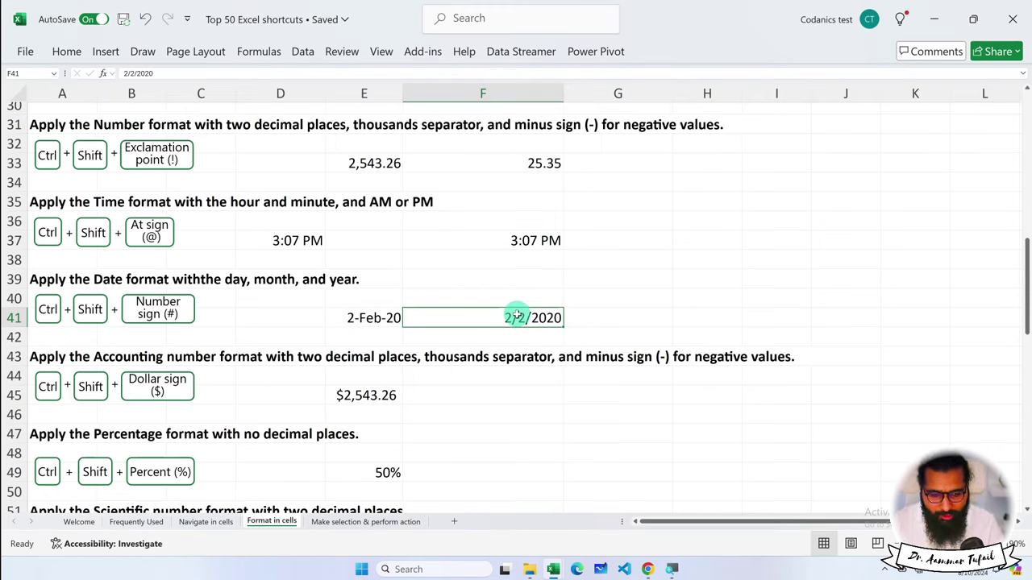
key("ctrl+shift+numbersign")
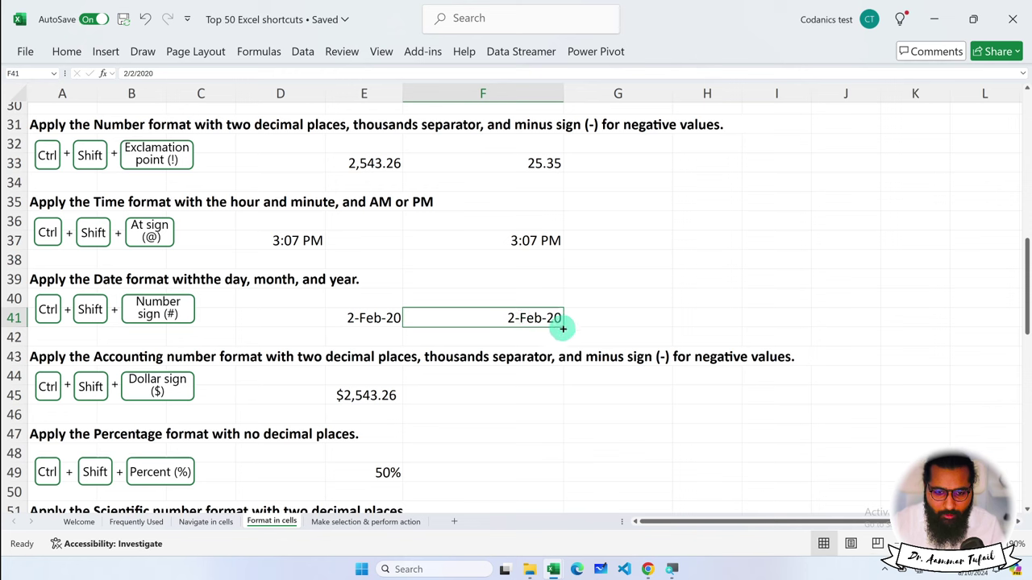
Step: Edit F41's date to 14/2/2024, changing the day to 14 and the year to 2024
double_click(516, 318)
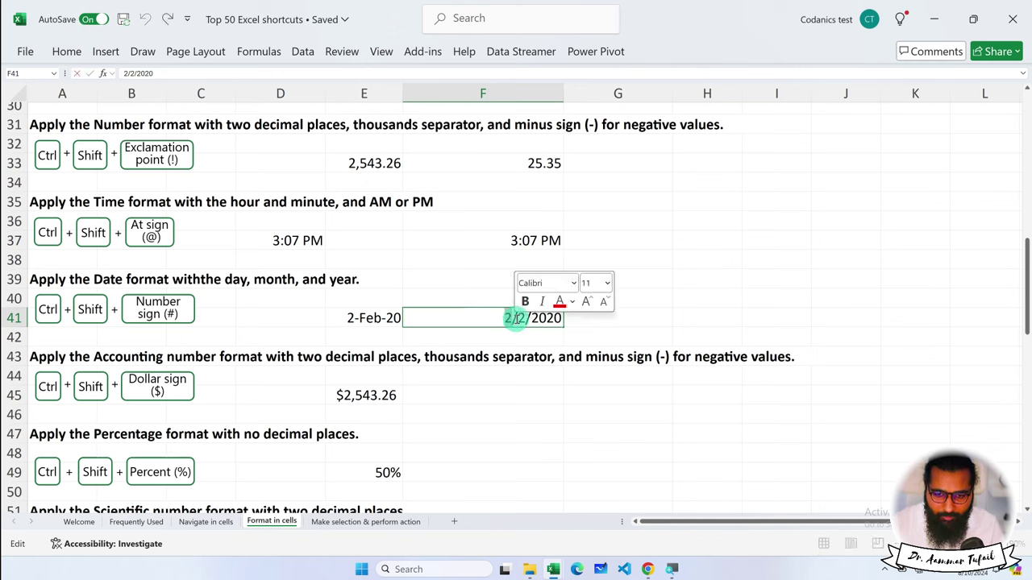
type("14")
left_click(682, 319)
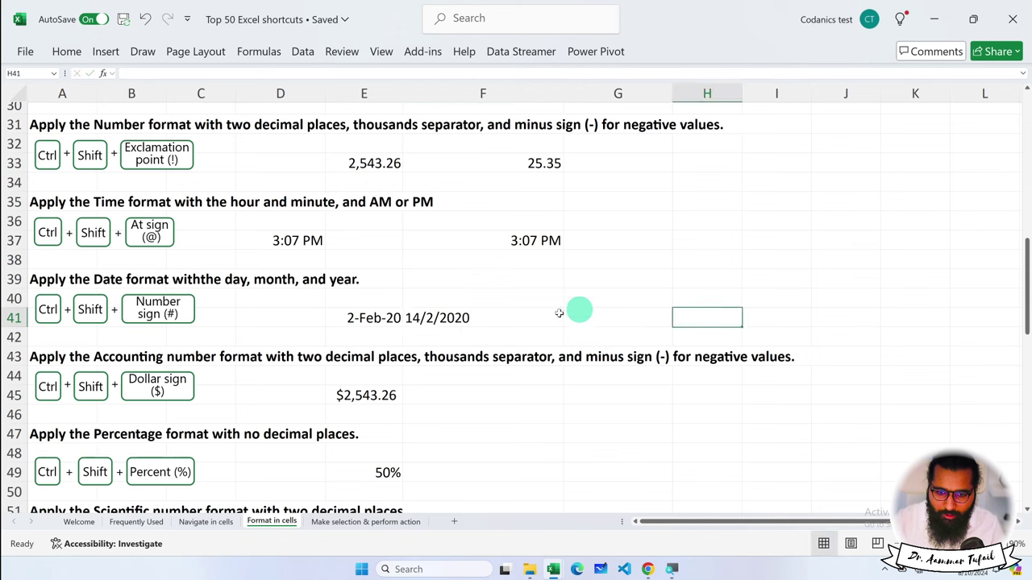
left_click(520, 320)
double_click(520, 320)
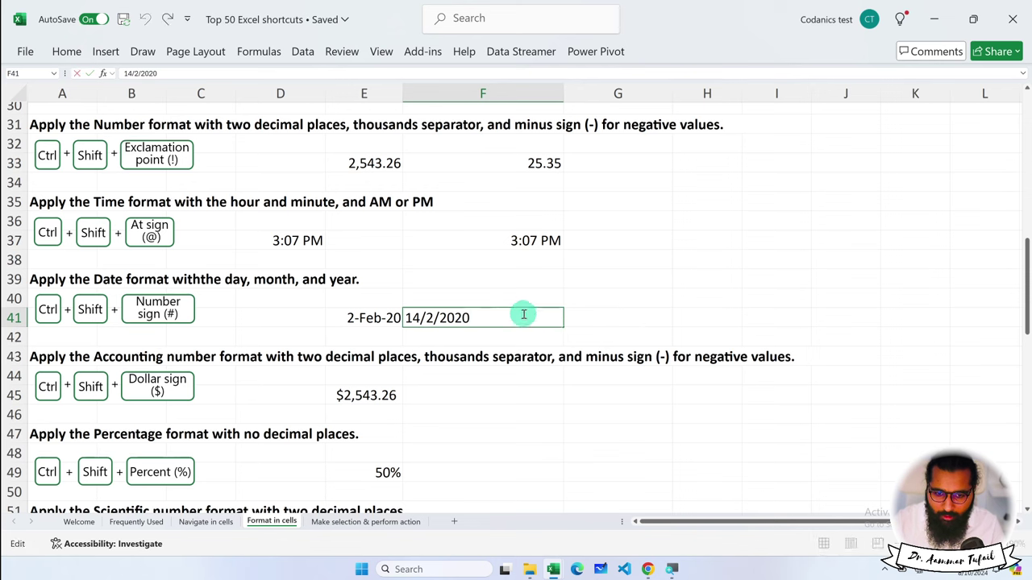
type("4")
key("Return")
Step: Reselect F41 and confirm the 14/2/2024 entry
left_click(505, 314)
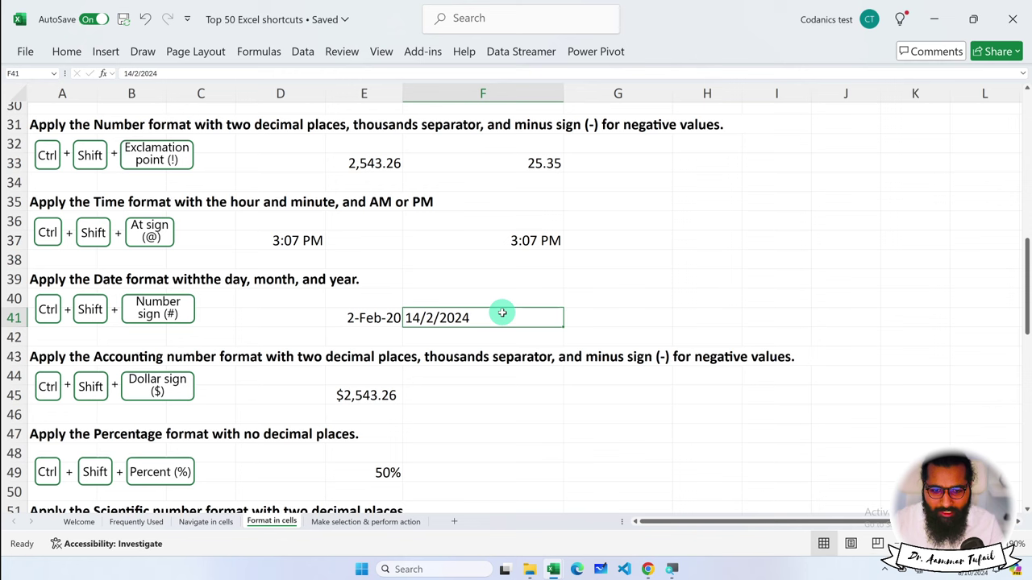
left_click_drag(502, 313, 475, 317)
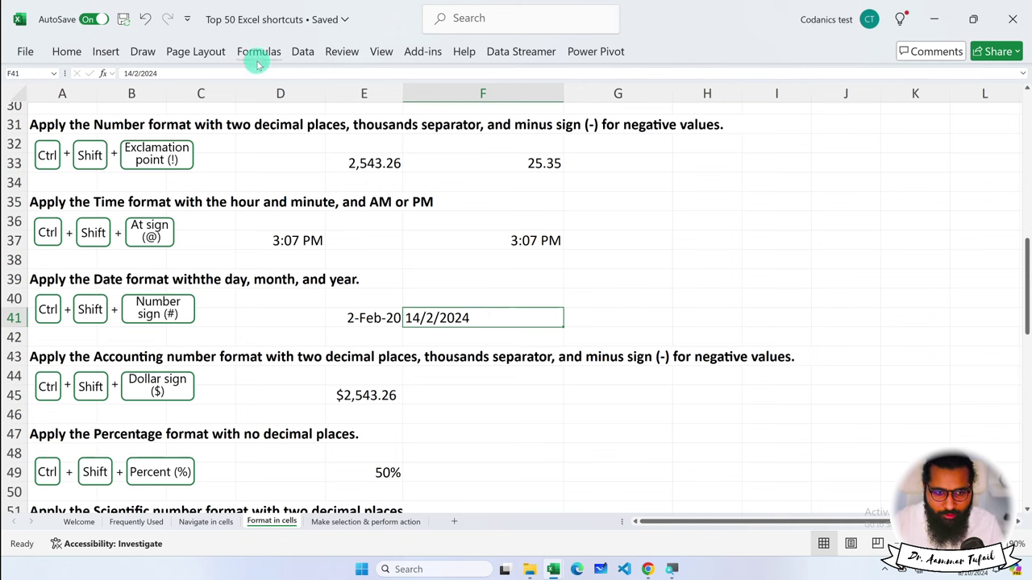
double_click(522, 321)
key("Tab")
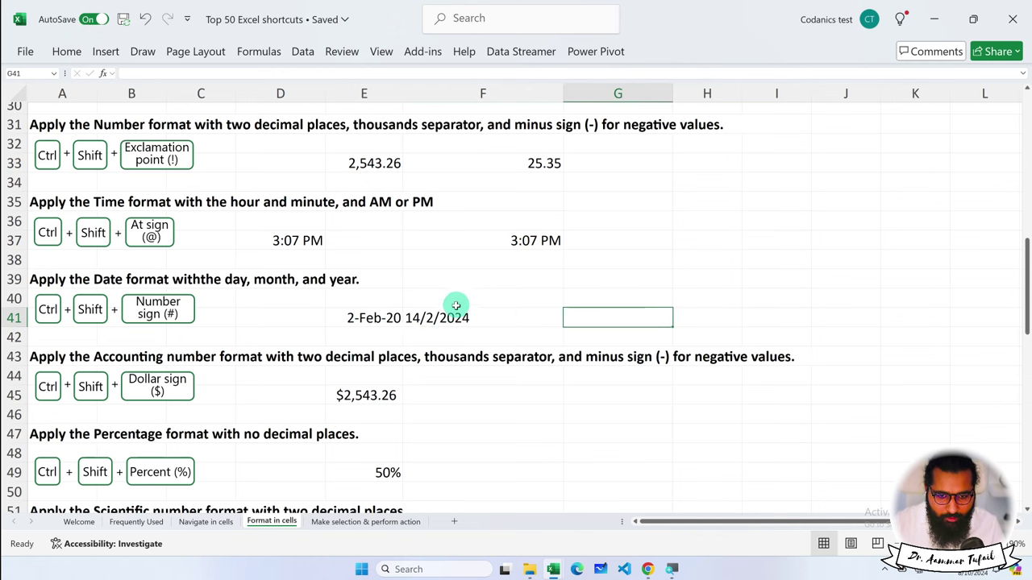
key("Left")
key("Left")
key("Right")
Step: Open the Number Format list for F41 and close it, leaving the format unchanged
left_click(64, 51)
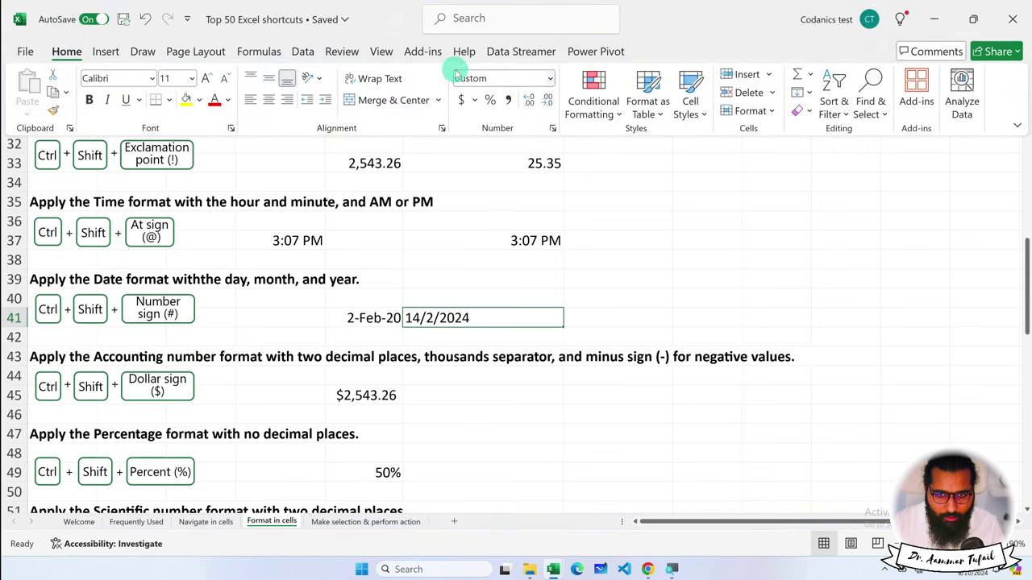
left_click(549, 78)
key("Escape")
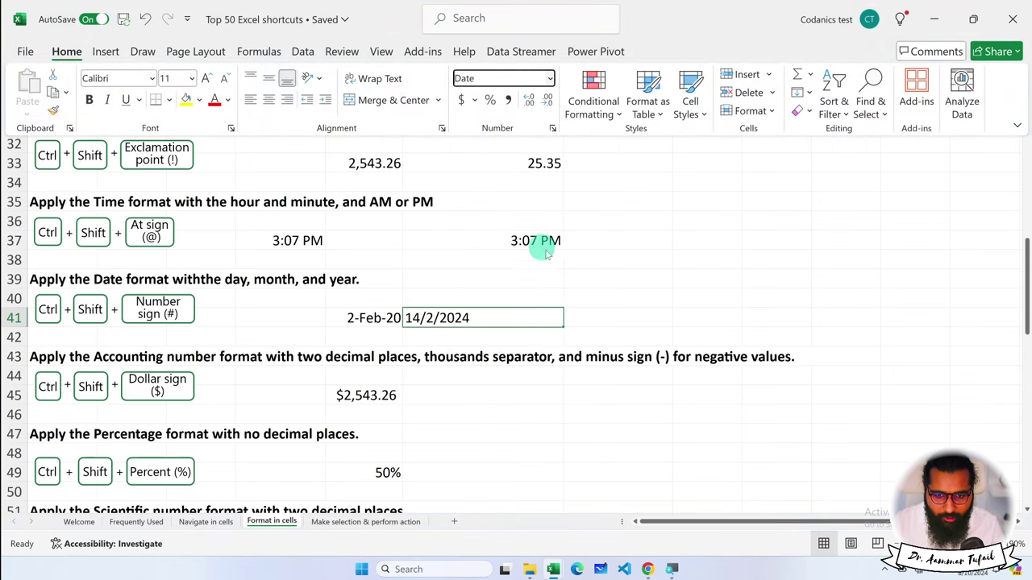
left_click(549, 75)
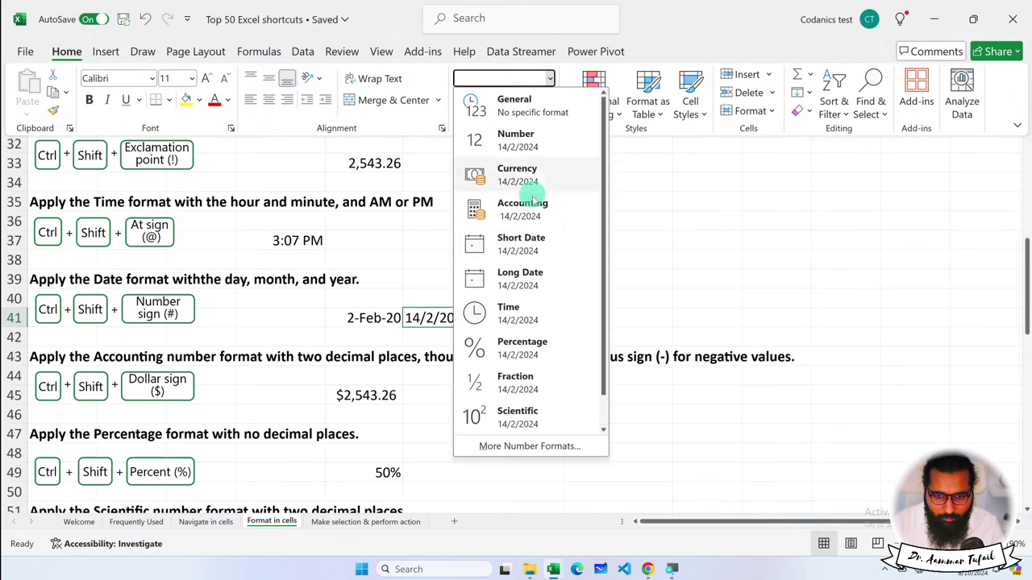
left_click(516, 242)
left_click(601, 320)
Step: Compare the stored dates in E41 and F41
left_click(368, 318)
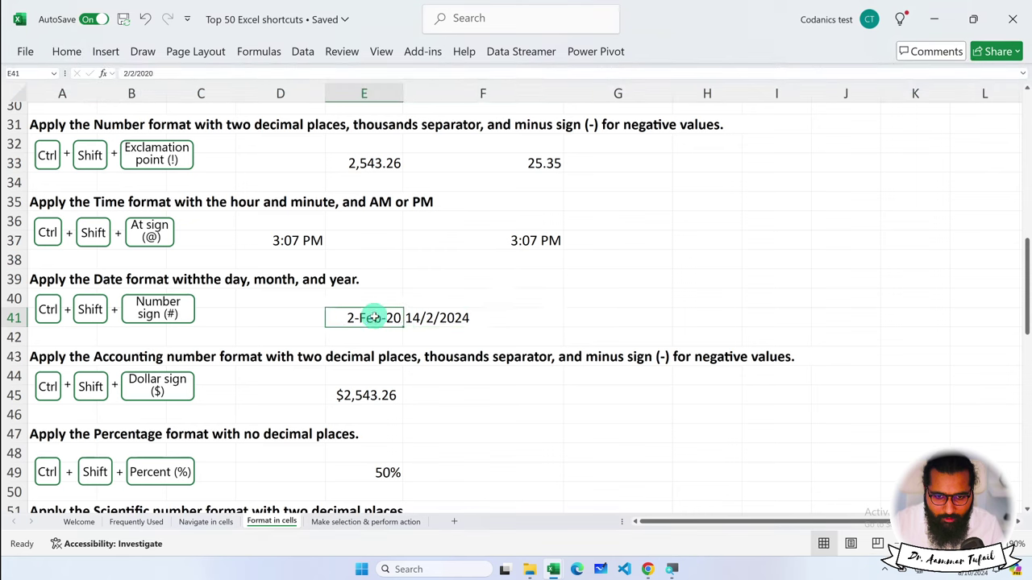
left_click(466, 318)
mouse_move(529, 318)
left_mouse_down()
mouse_move(622, 315)
mouse_move(483, 320)
left_mouse_up()
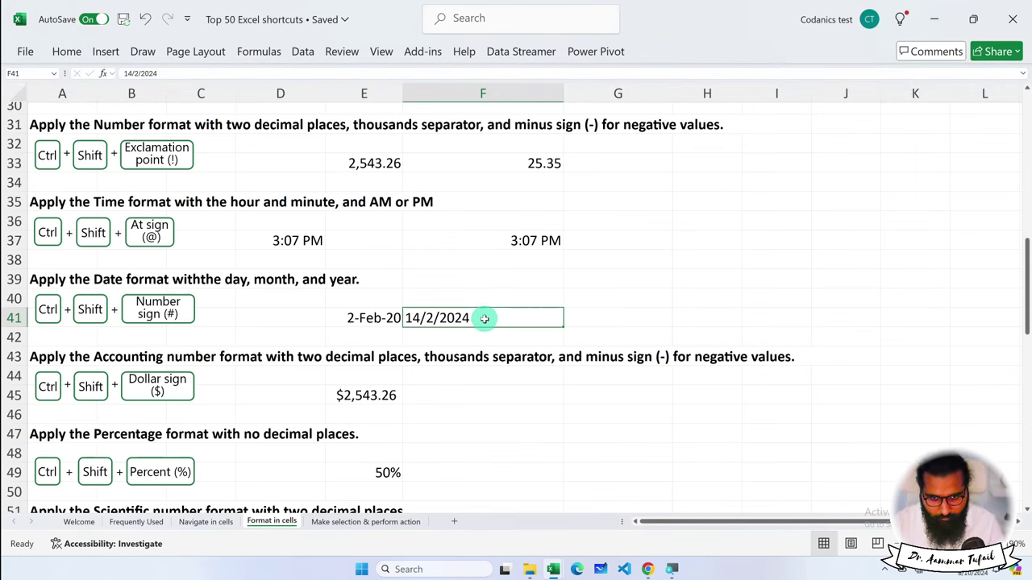
left_click(385, 318)
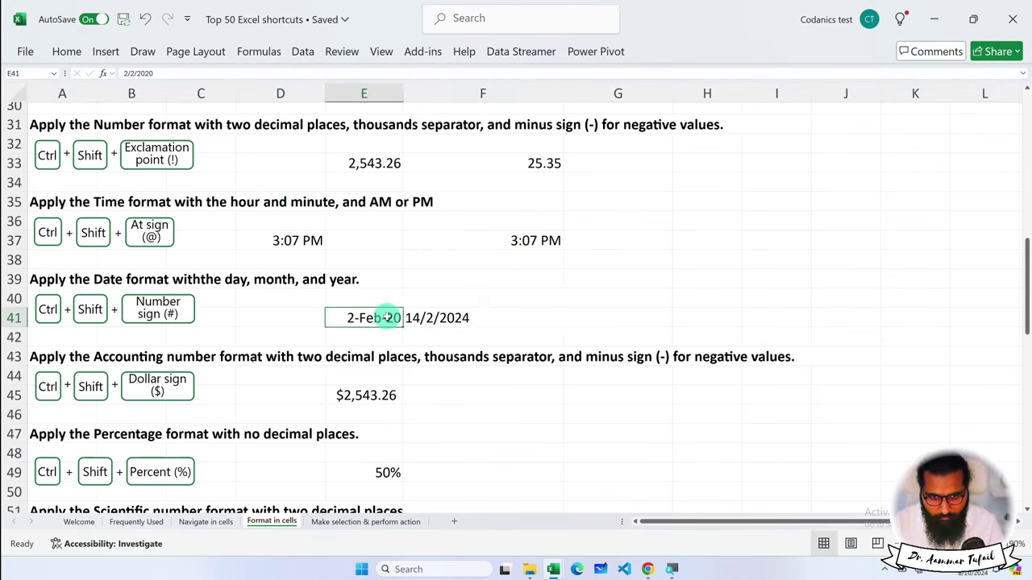
left_click(448, 320)
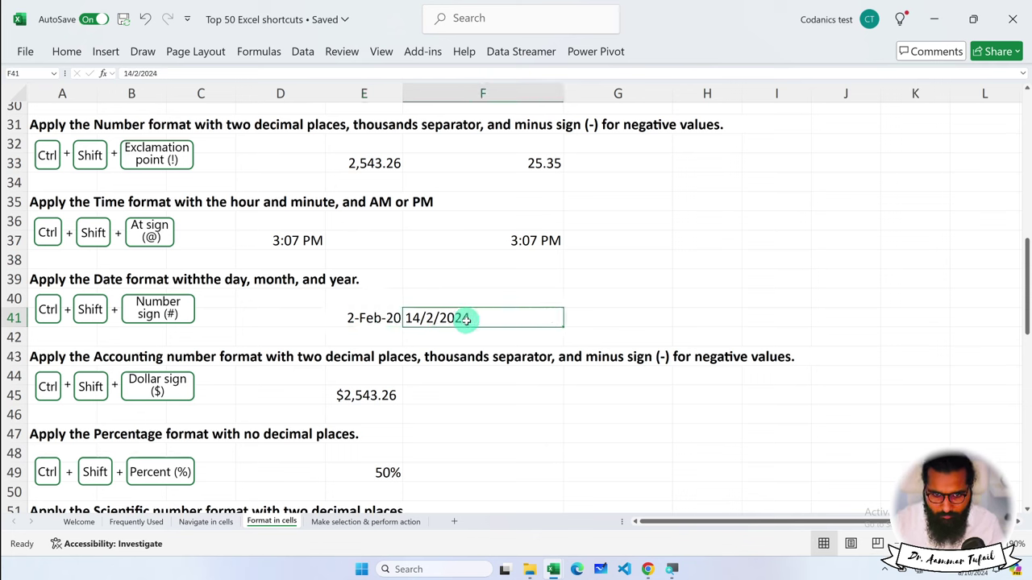
key("Left")
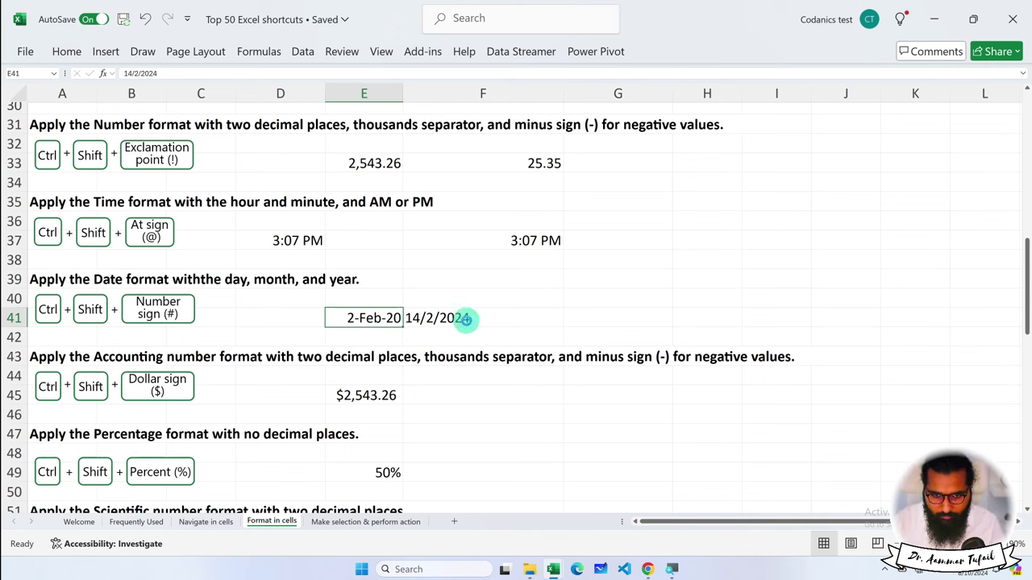
left_click(466, 320)
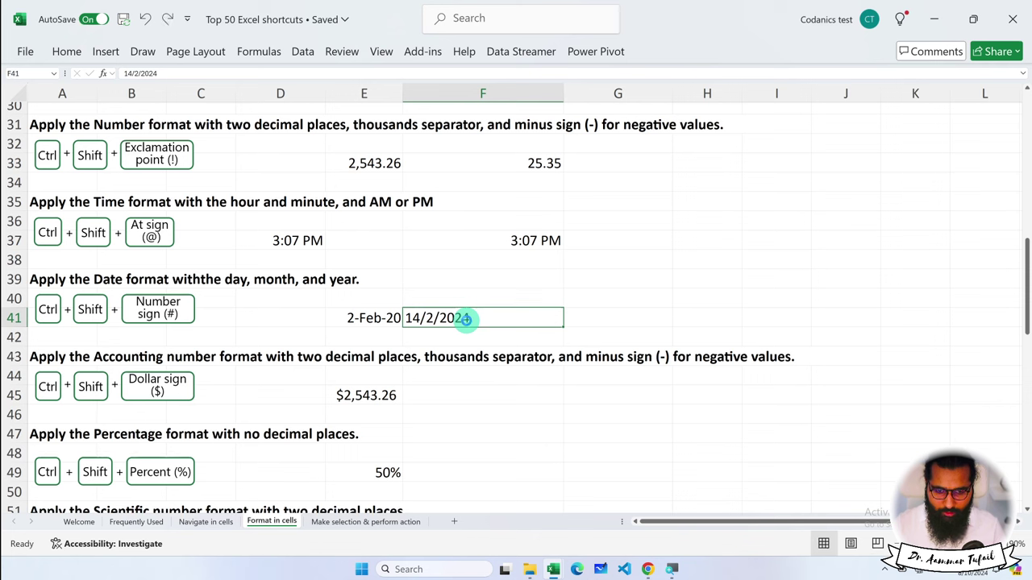
Step: Clear 14/2/2024 from F41 and paste in the 2-Feb-20 date copied from E41
left_click(601, 319)
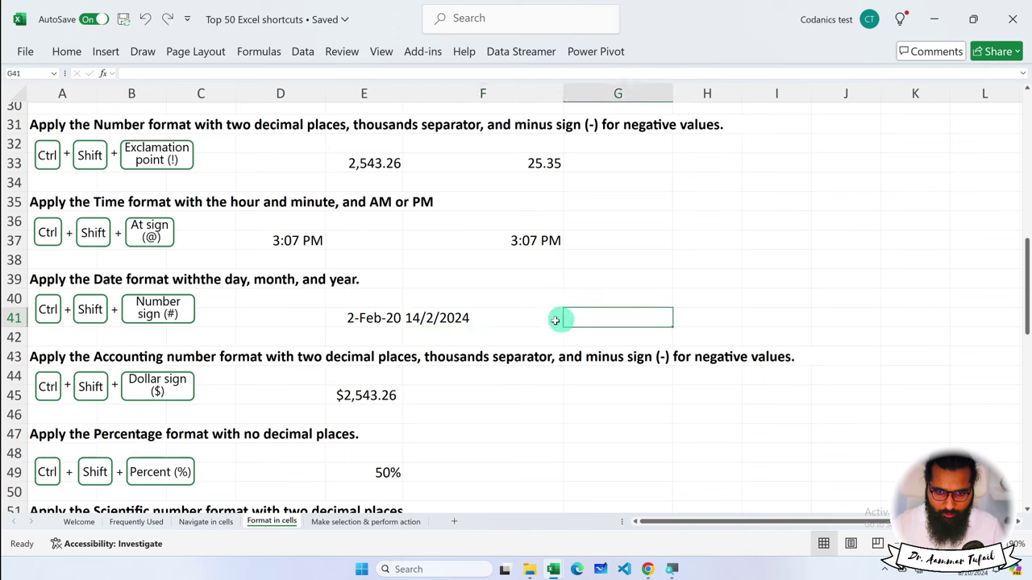
left_click(525, 322)
key("Delete")
left_click(364, 317)
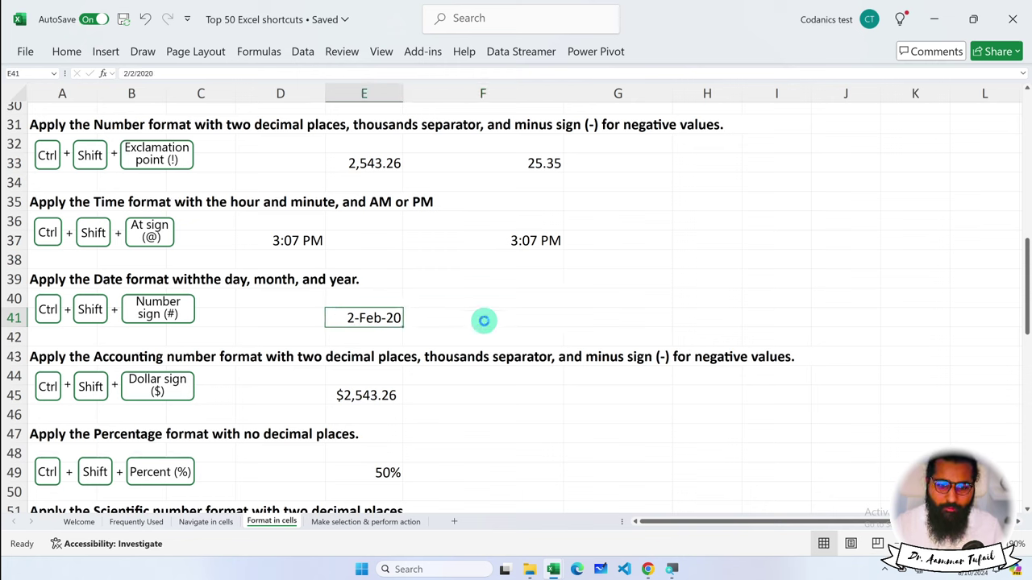
key("ctrl+c")
left_click(484, 321)
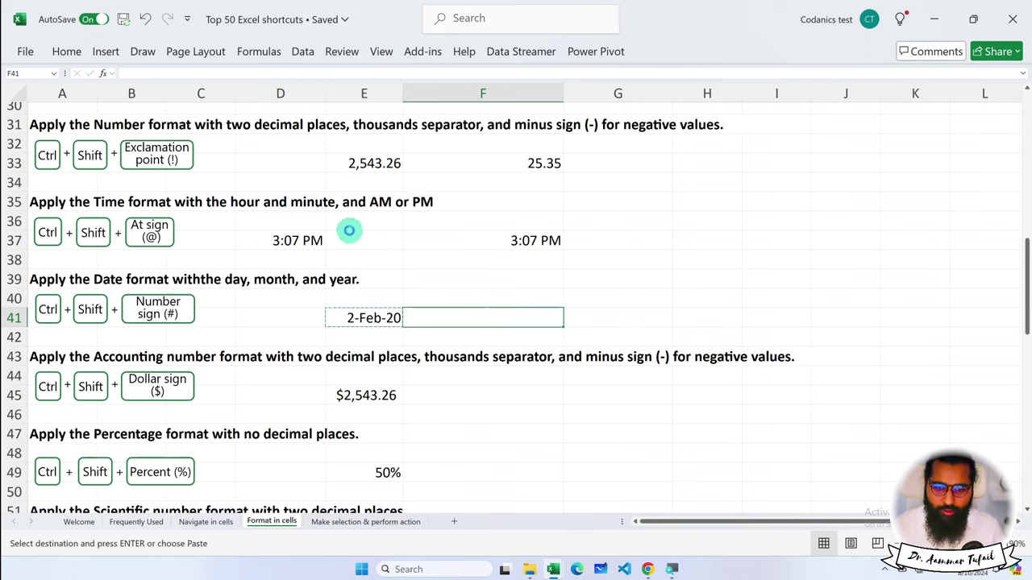
key("ctrl+v")
Step: Show F41 as a plain Number, then apply the day-month-year Date format with Ctrl+Shift+3
left_click(67, 51)
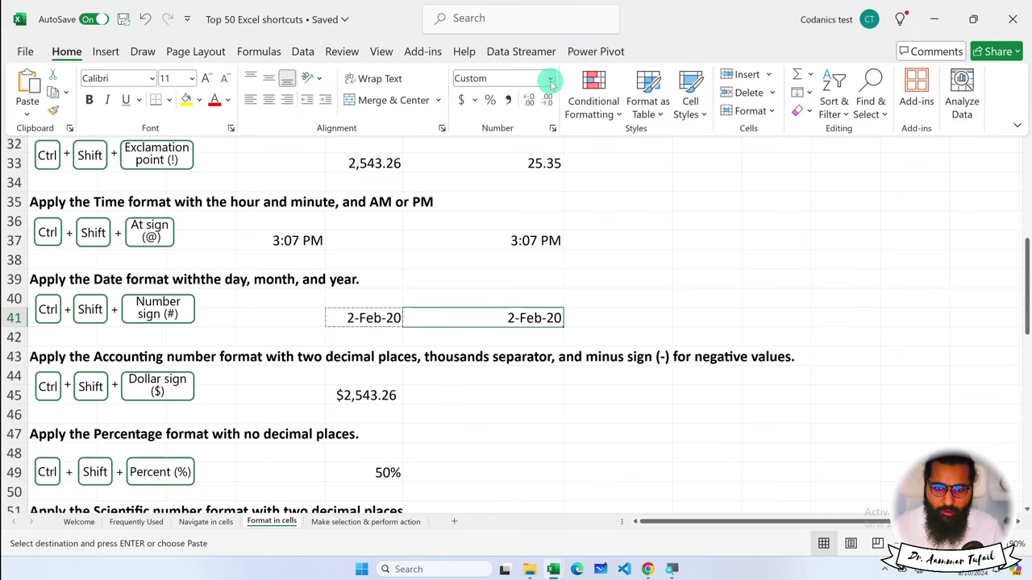
left_click(551, 81)
left_click(532, 134)
key("ctrl+F1")
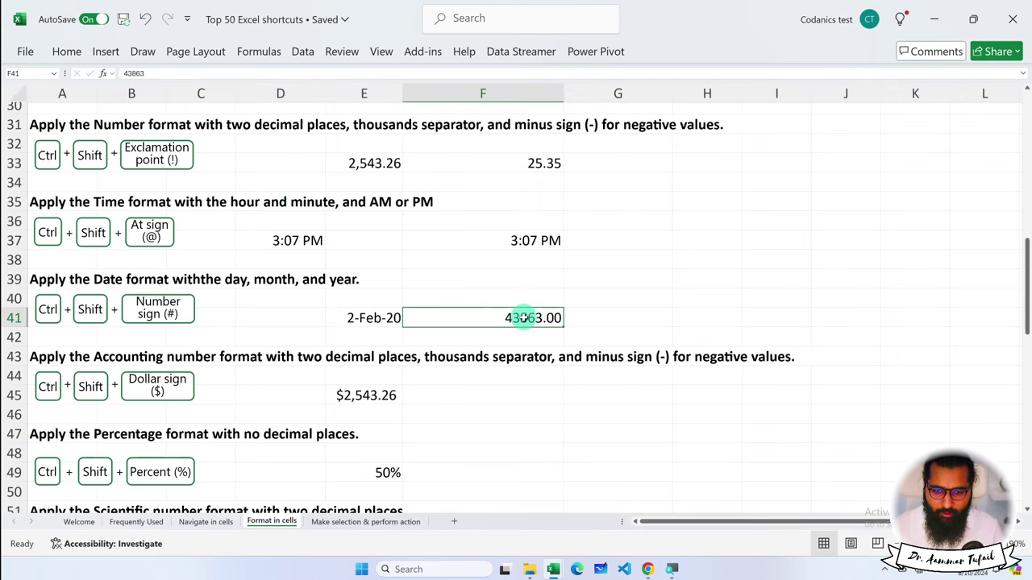
key("ctrl+shift+3")
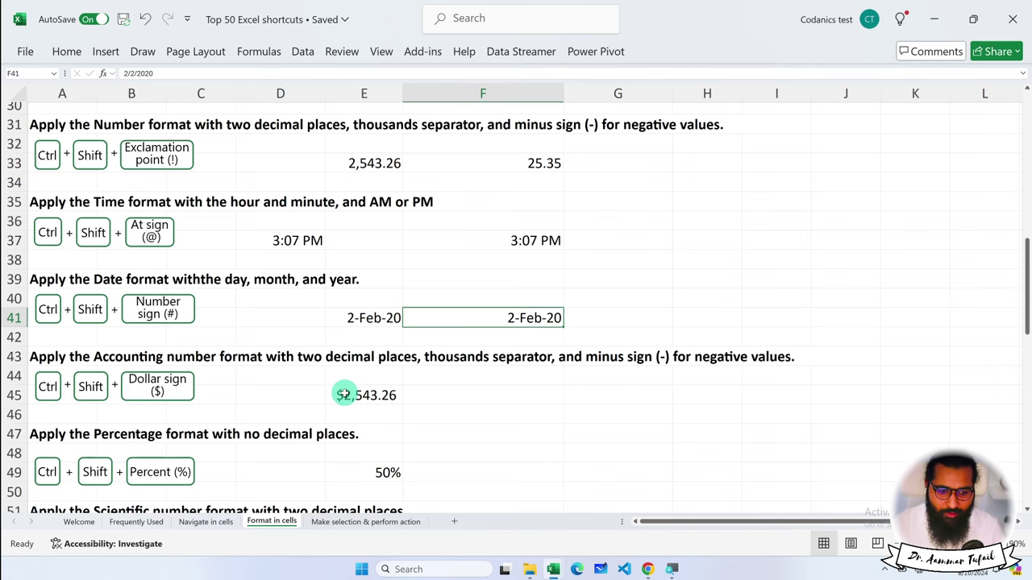
left_click(462, 396)
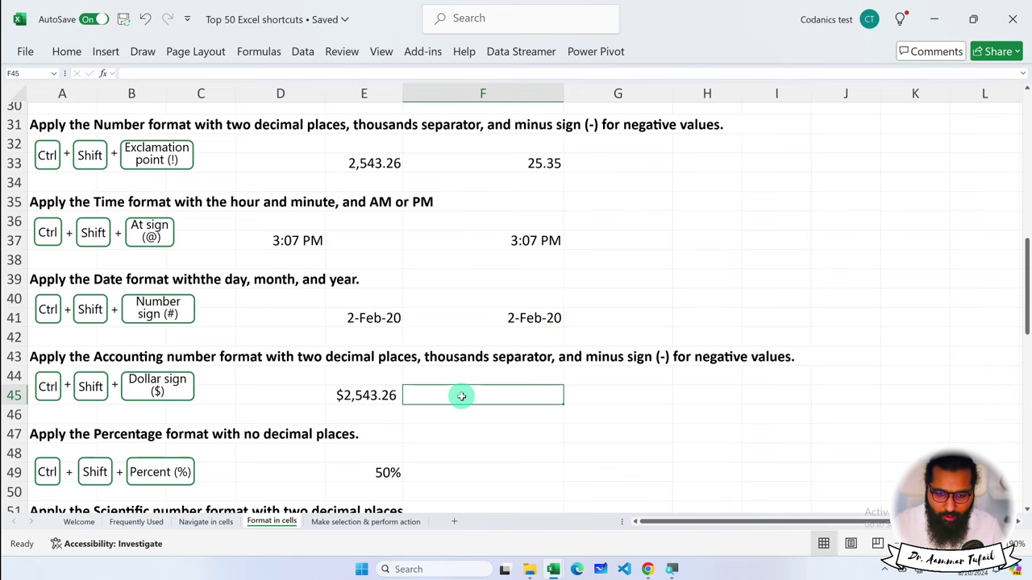
scroll(464, 396, "down", 2)
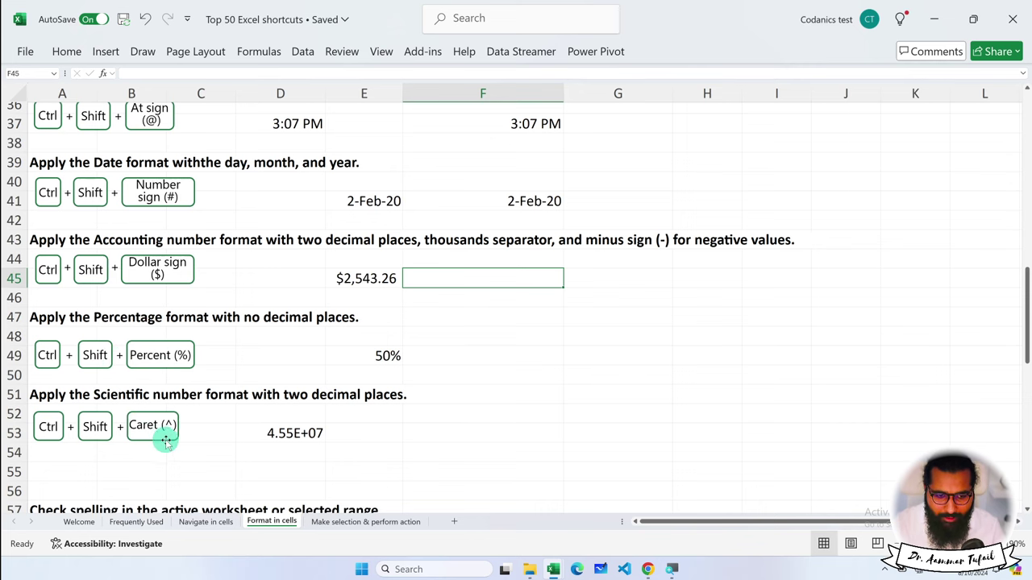
scroll(166, 435, "down", 1)
left_click(294, 361)
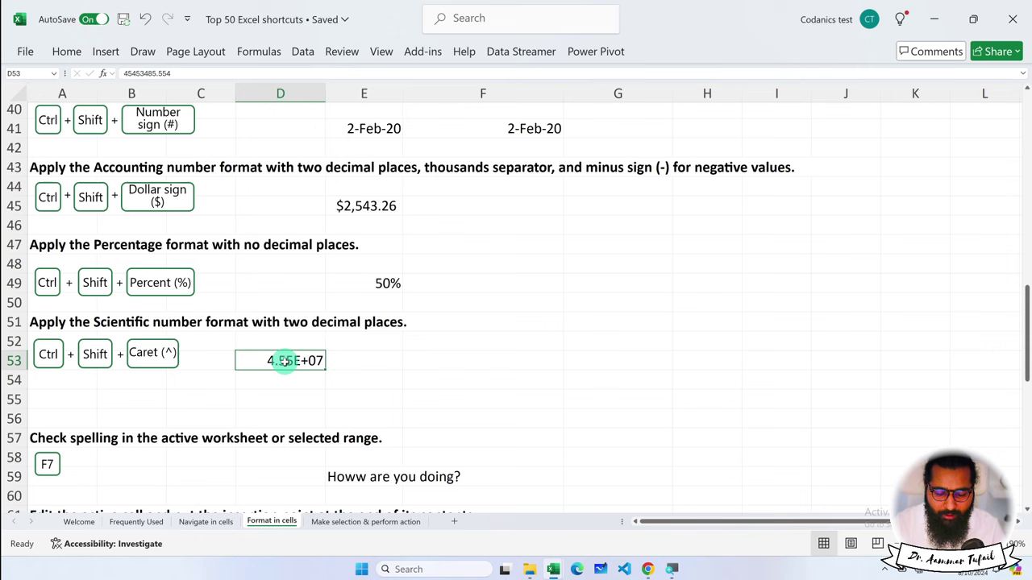
left_click(66, 51)
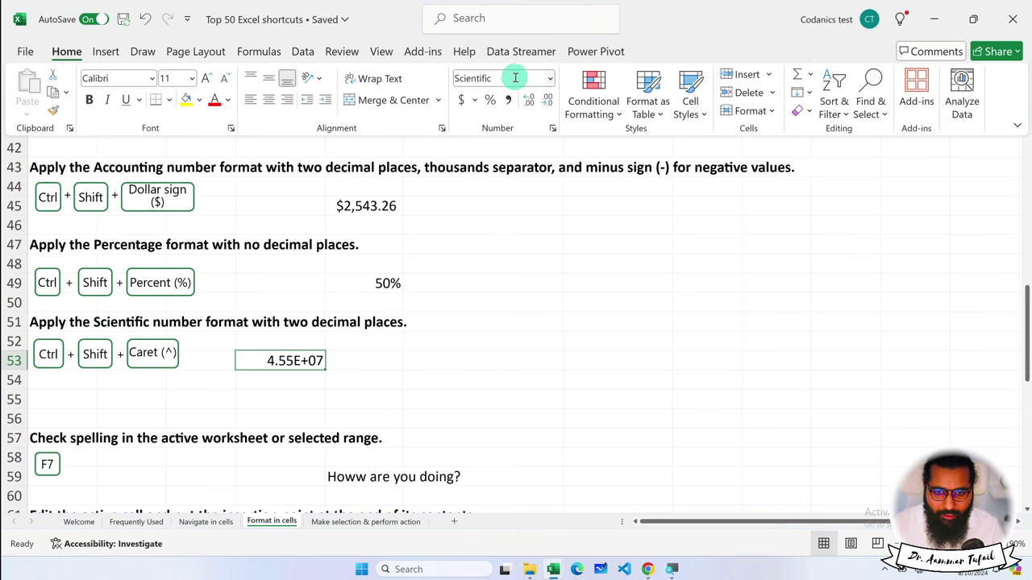
left_click(549, 80)
left_click(528, 141)
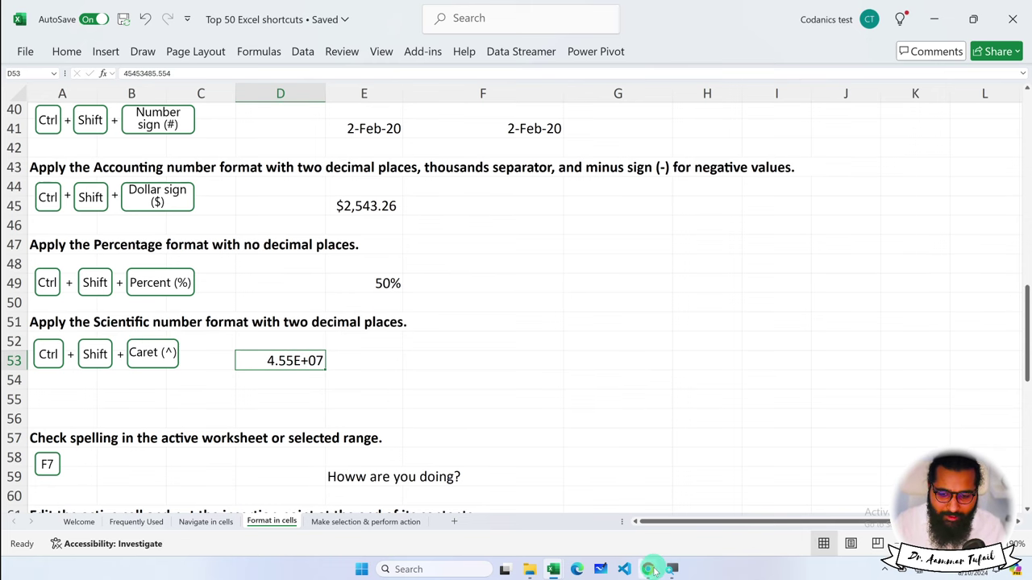
Step: In a new Chrome tab, image-search 'keyboard us layout' and open the eBay keyboard stickers result
left_click(693, 535)
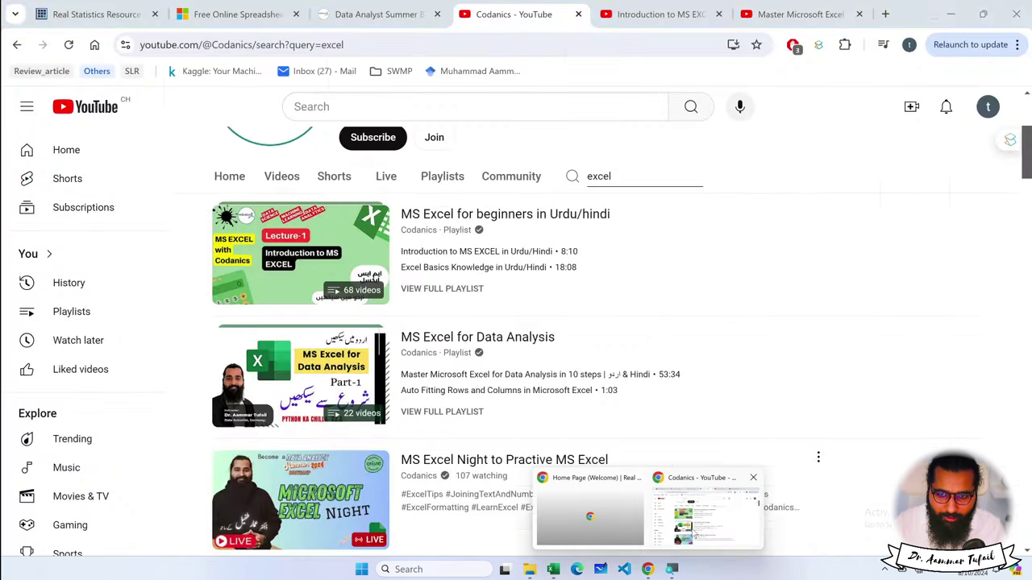
left_click(885, 14)
type("keybo")
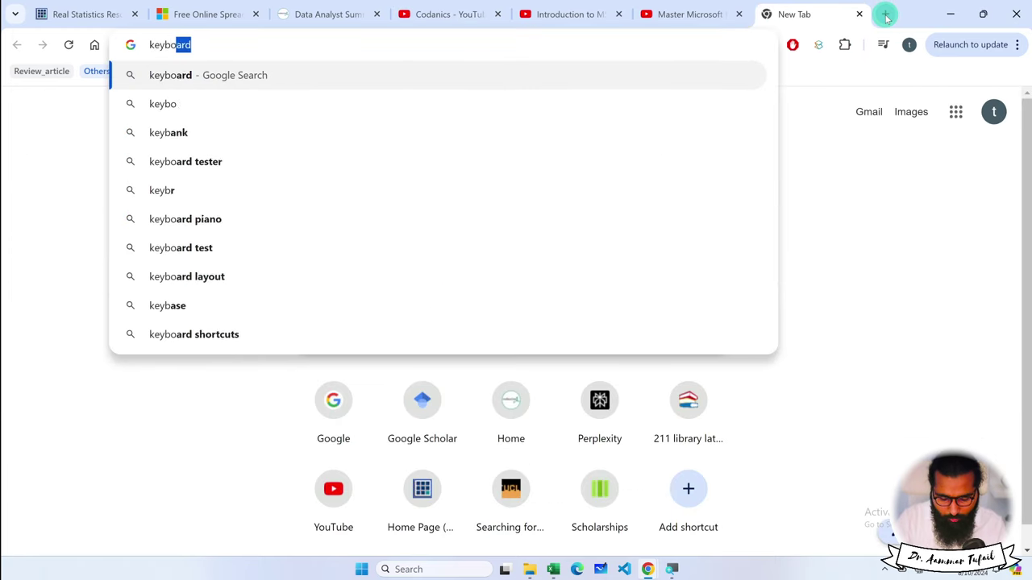
type("ard ")
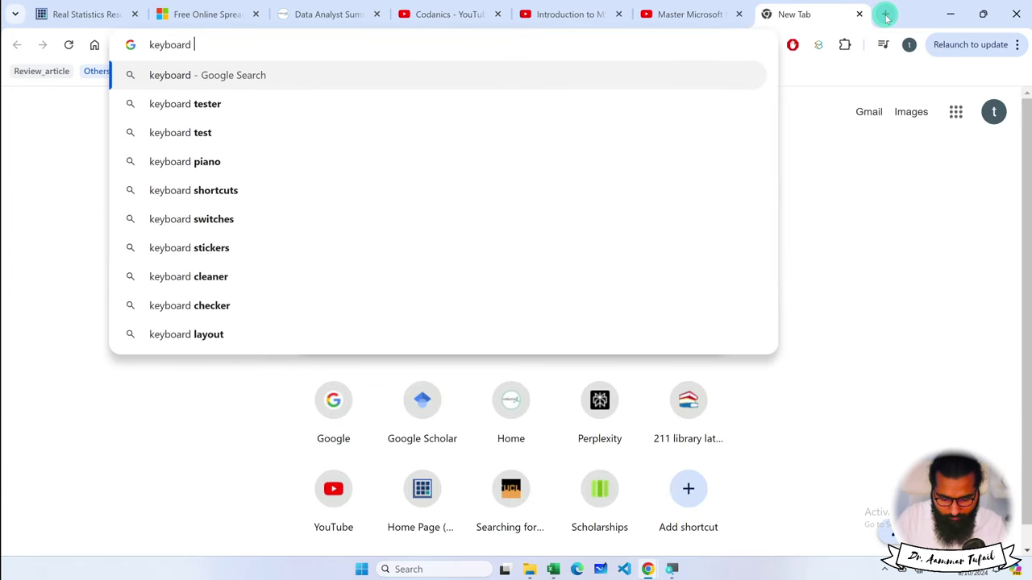
type("us lay")
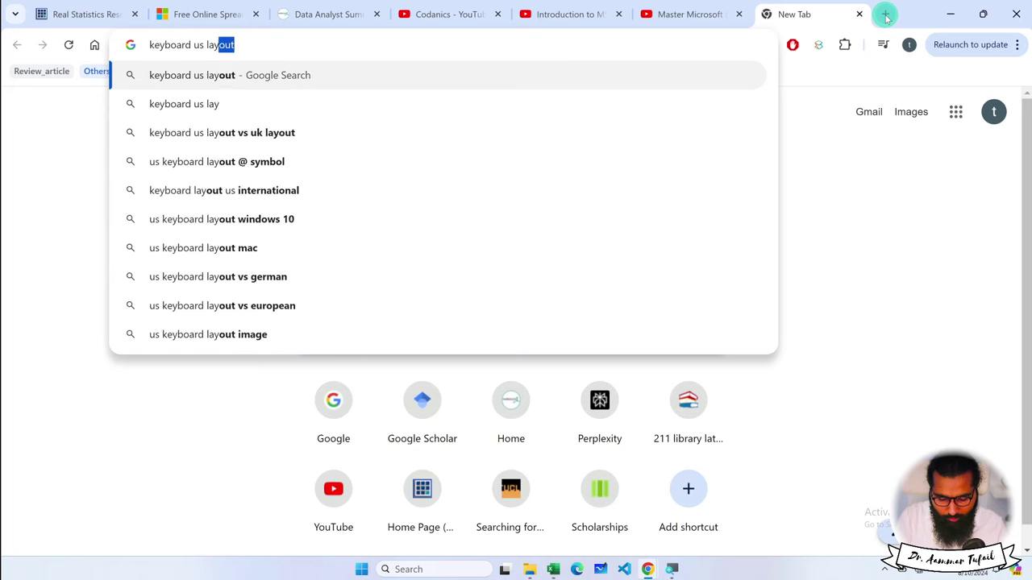
type("out")
key("Return")
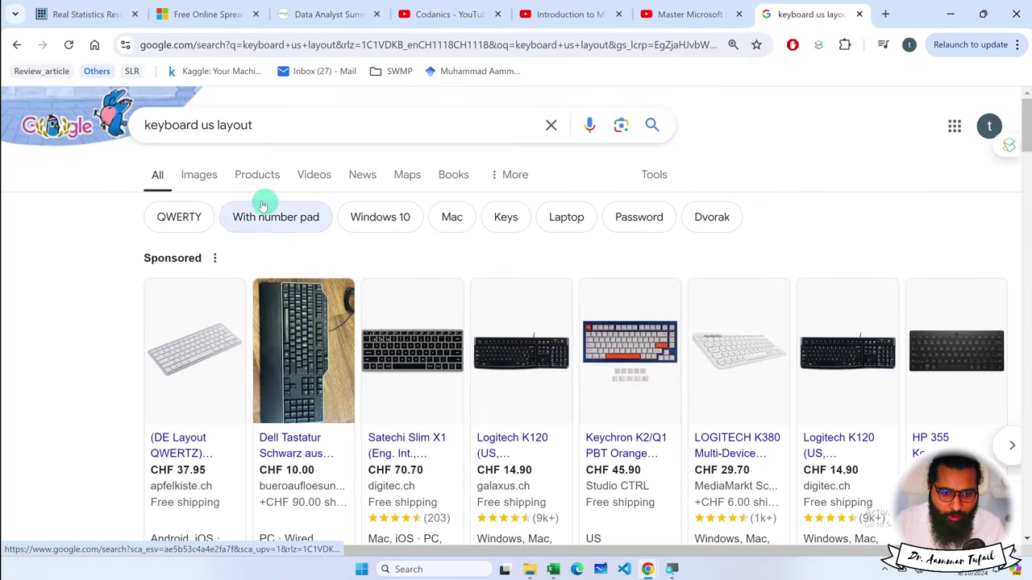
left_click(192, 179)
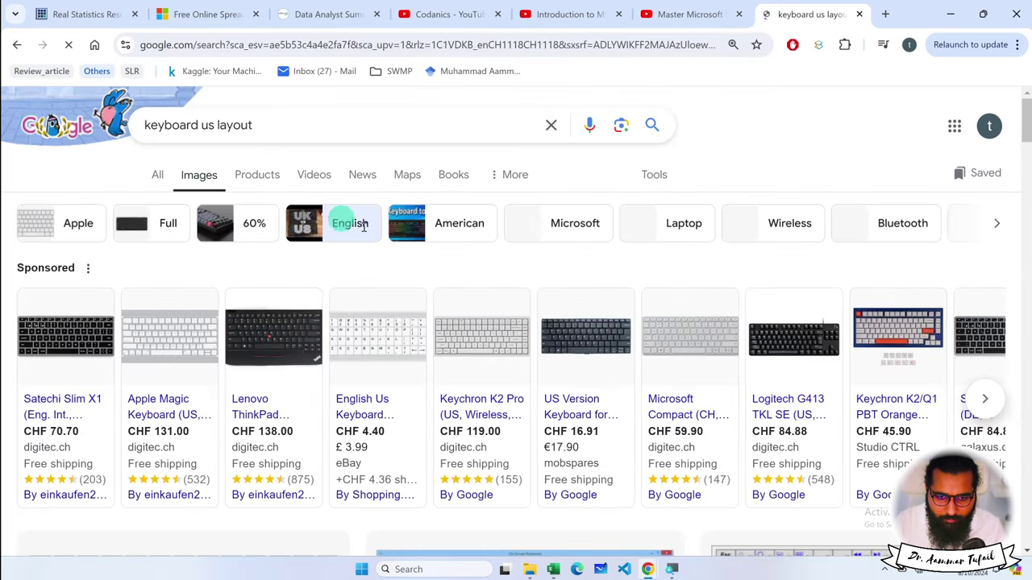
left_click(373, 339)
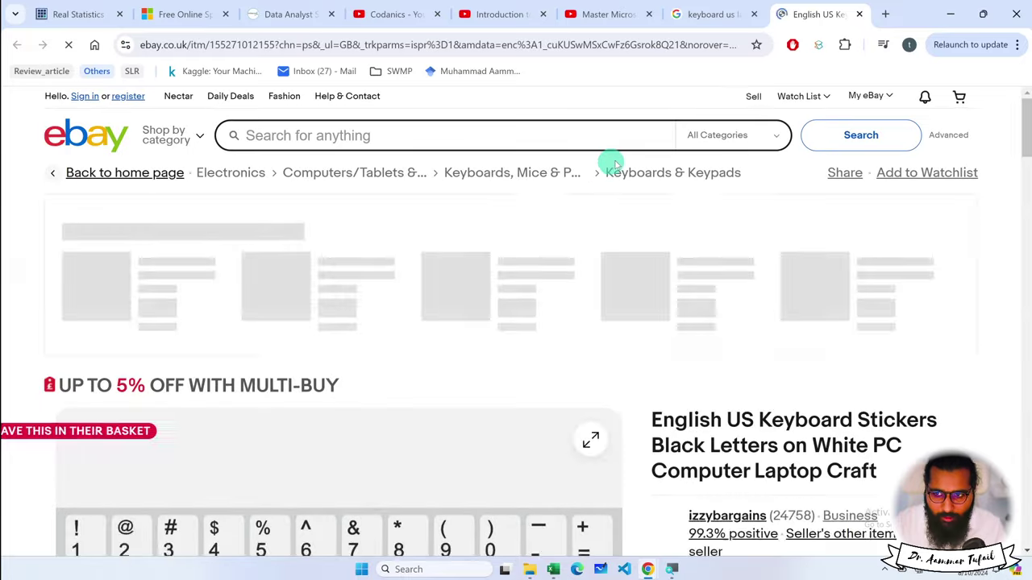
Step: Scroll through the eBay US keyboard sticker listing, then close its tab
scroll(508, 327, "down", 1)
scroll(509, 326, "down", 2)
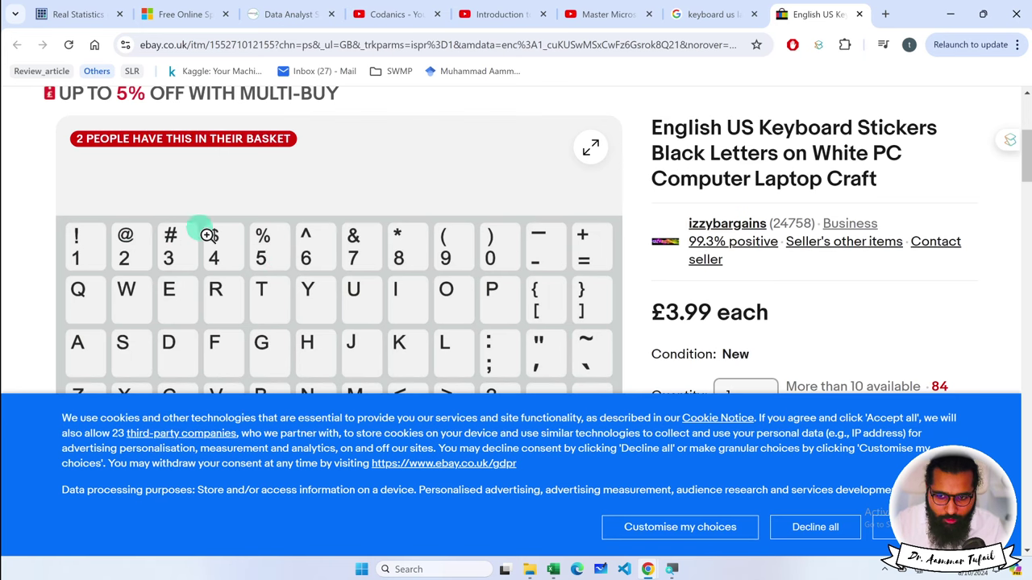
left_click(859, 13)
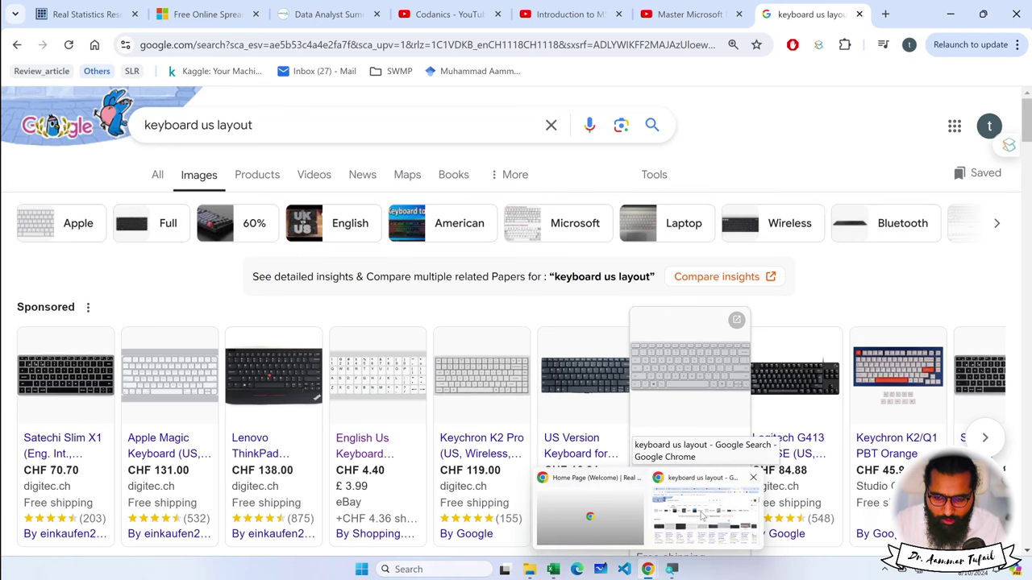
mouse_move(553, 569)
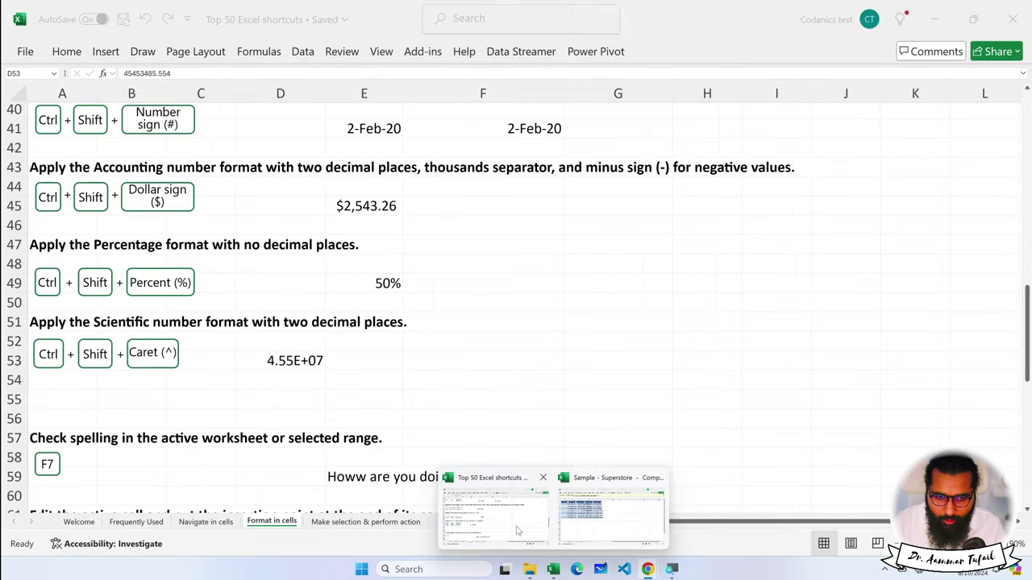
left_click(518, 530)
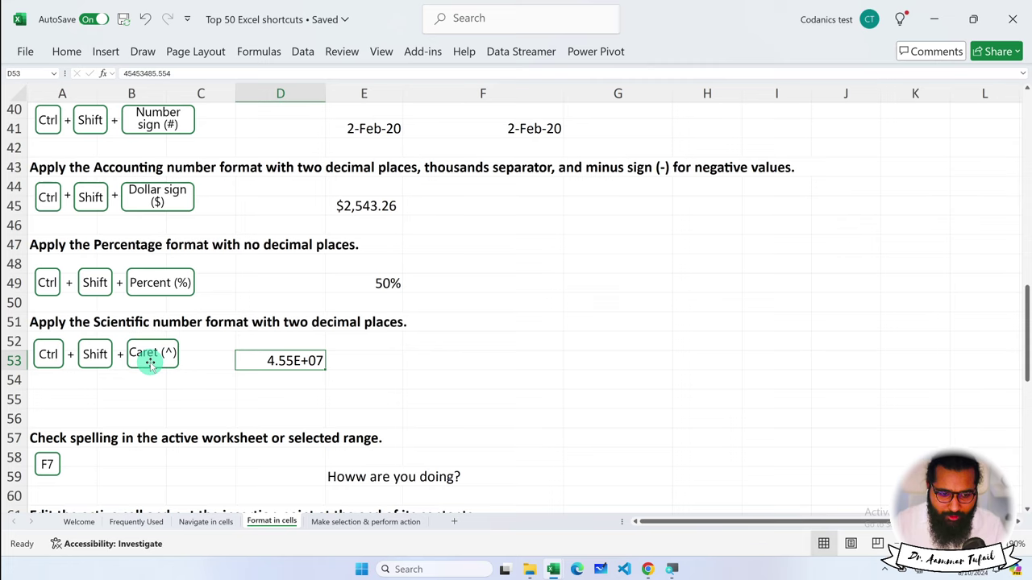
scroll(150, 363, "down", 1)
scroll(150, 363, "down", 1)
scroll(150, 363, "down", 1)
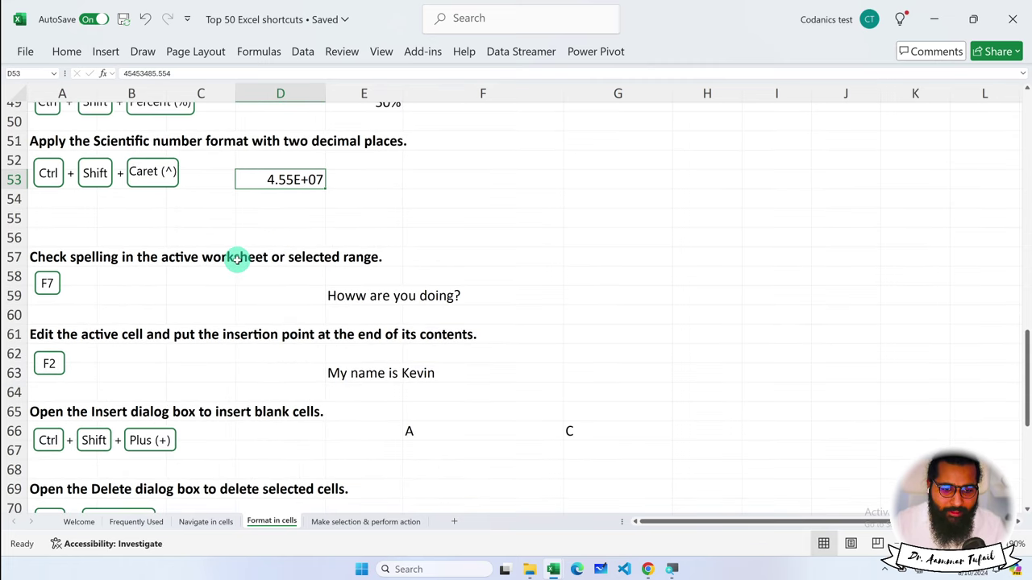
left_click(338, 296)
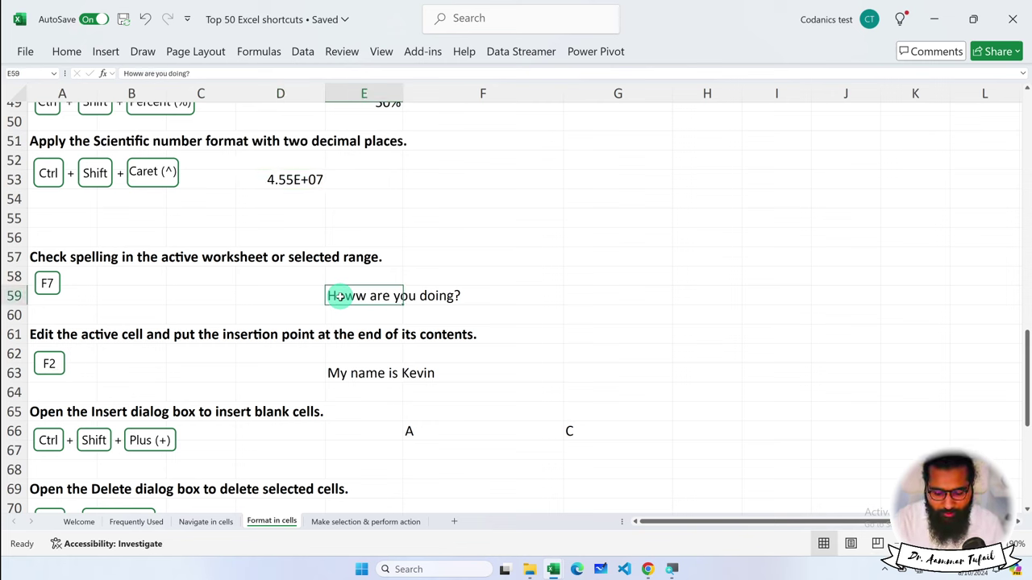
key("F7")
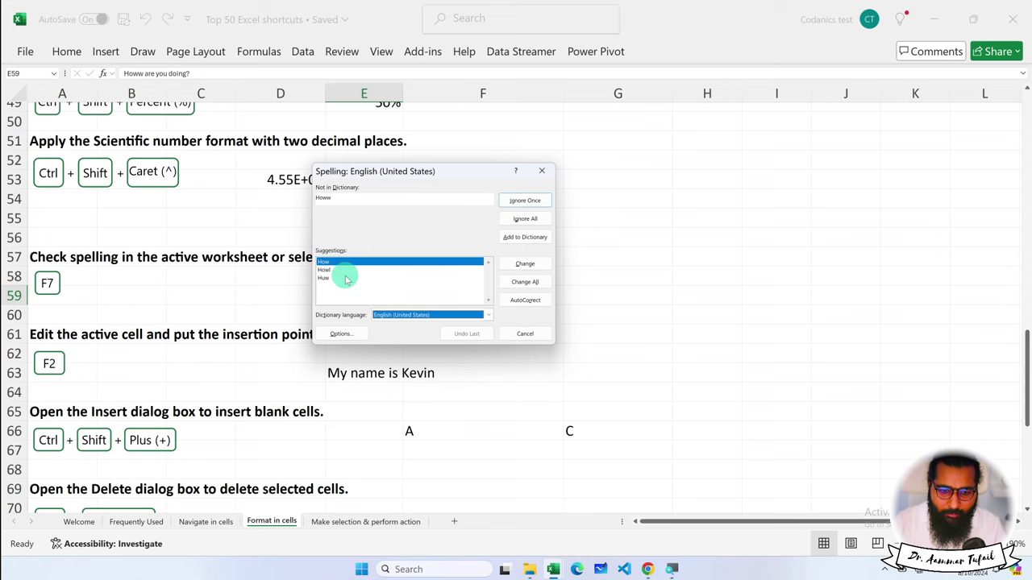
left_click(525, 333)
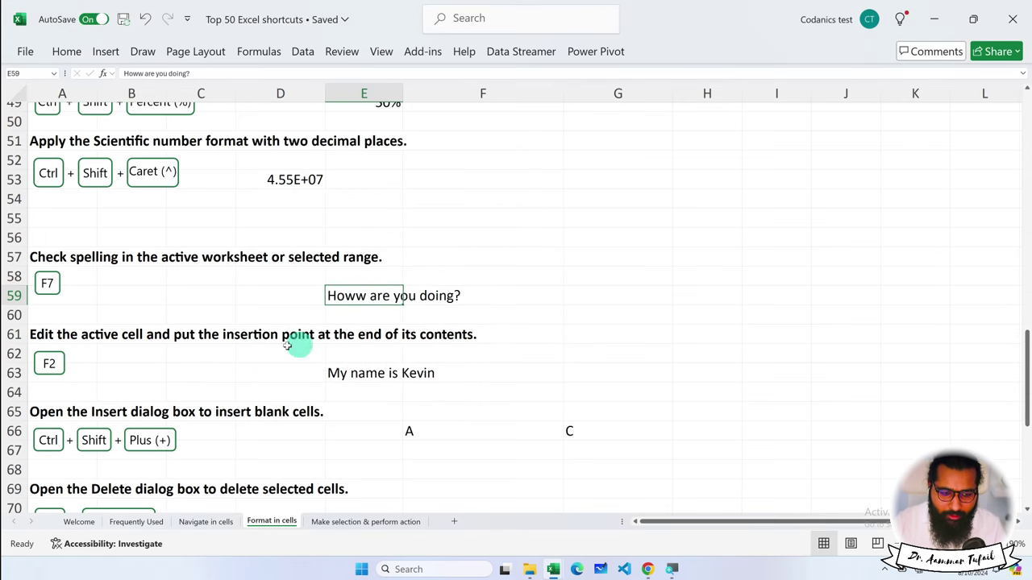
scroll(188, 375, "down", 1)
left_click(342, 305)
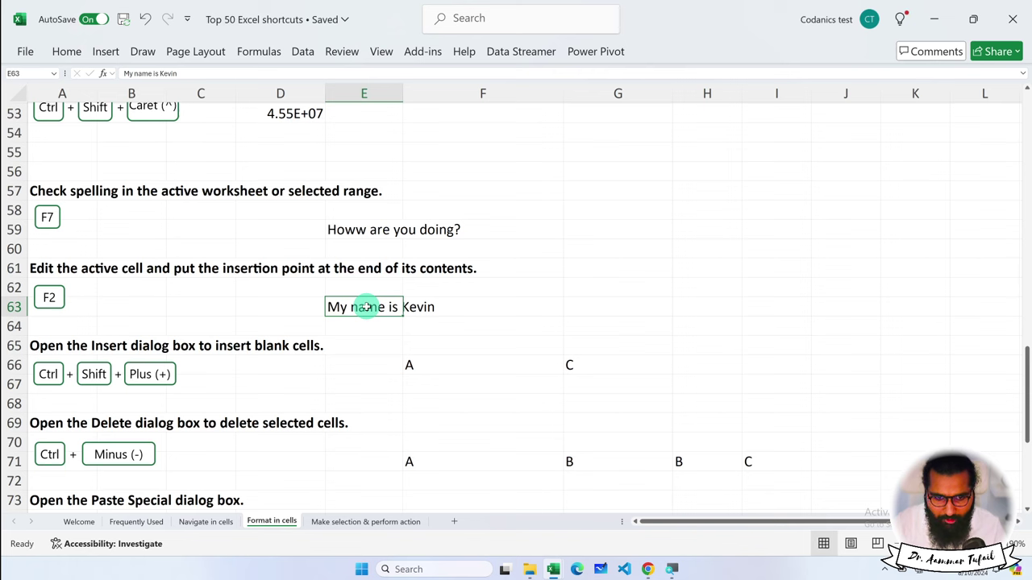
key("F2")
left_click(442, 345)
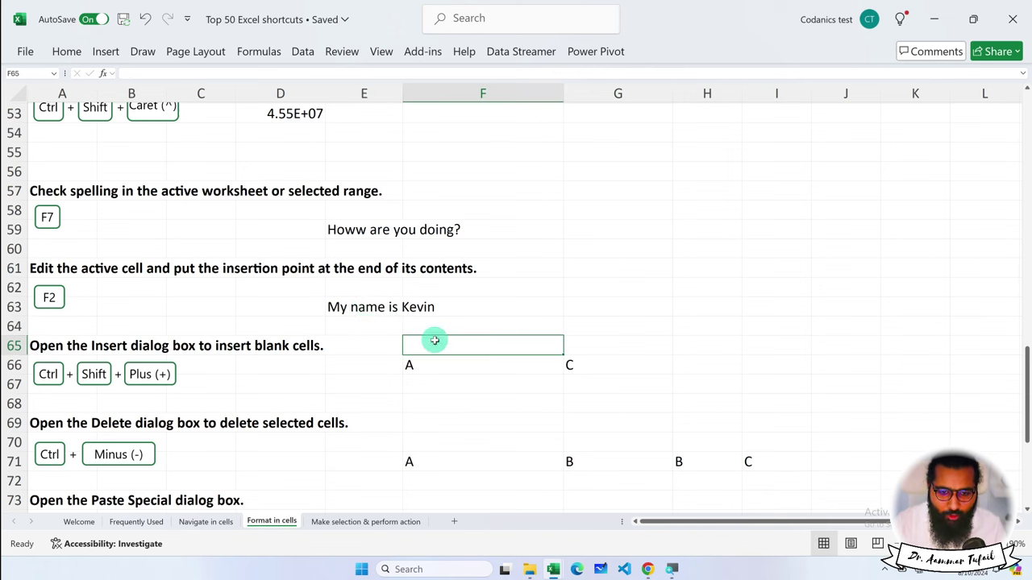
double_click(365, 308)
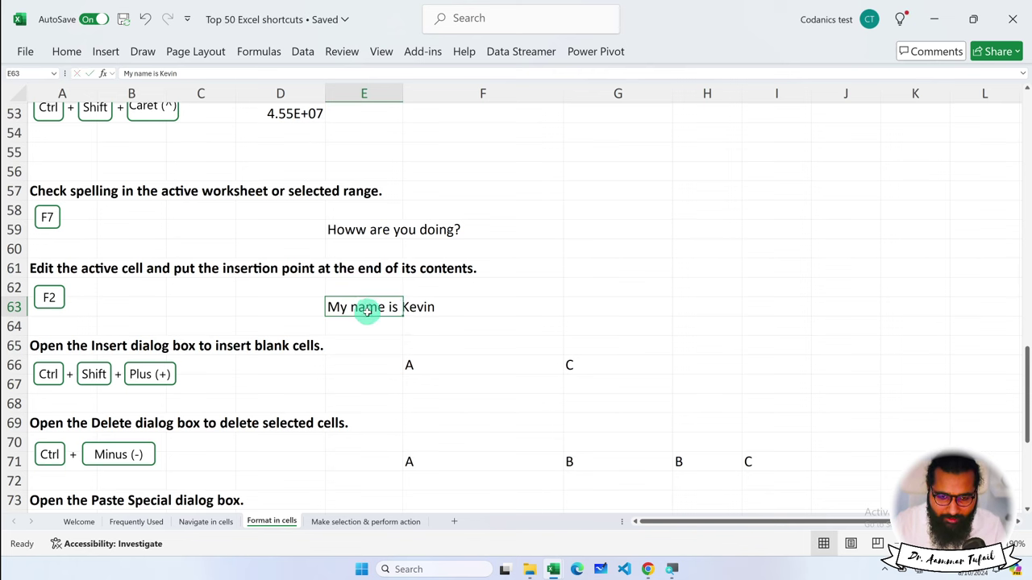
key("Down")
key("Down")
double_click(367, 311)
key("Escape")
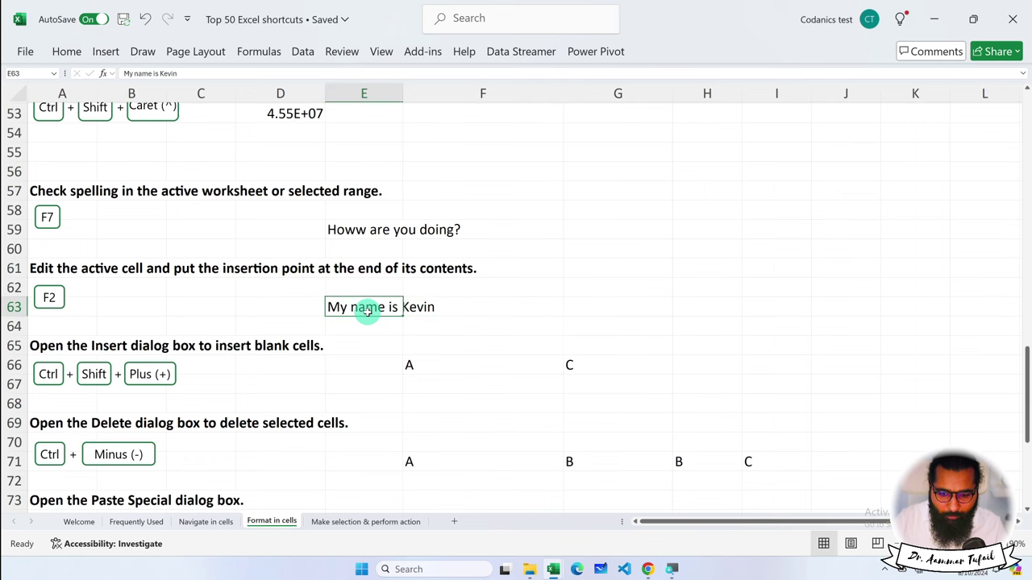
key("F2")
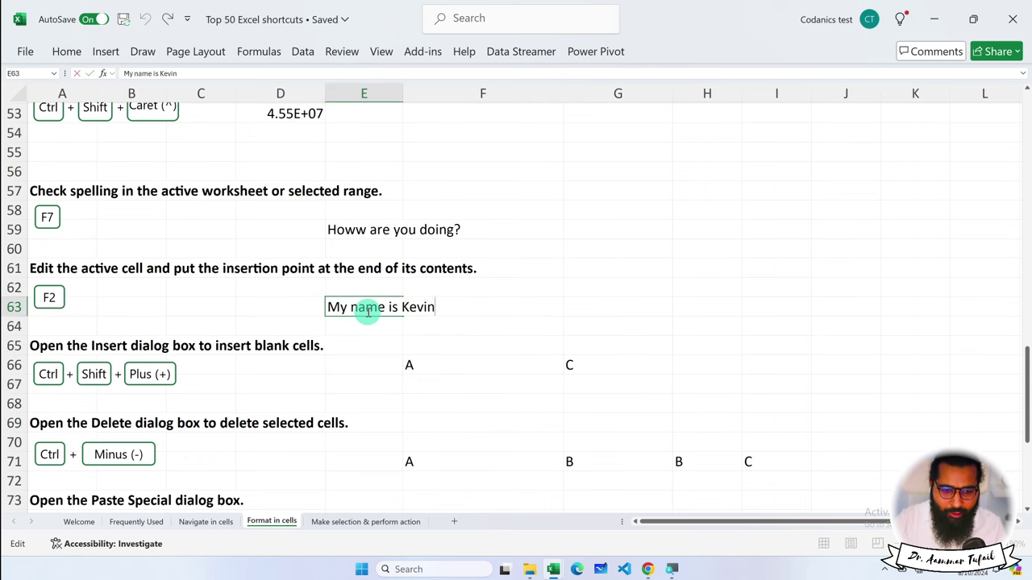
key("Escape")
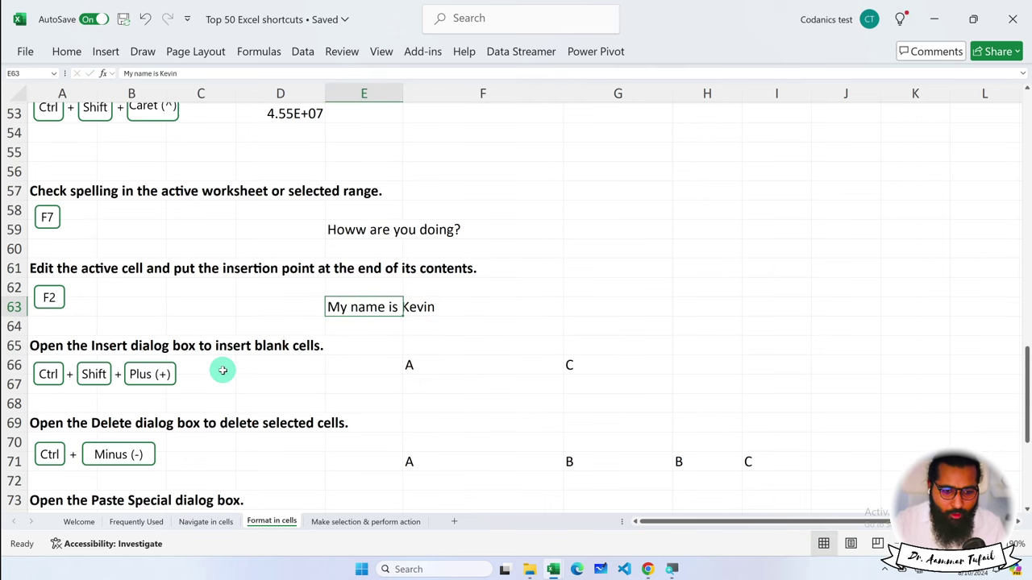
scroll(218, 369, "down", 1)
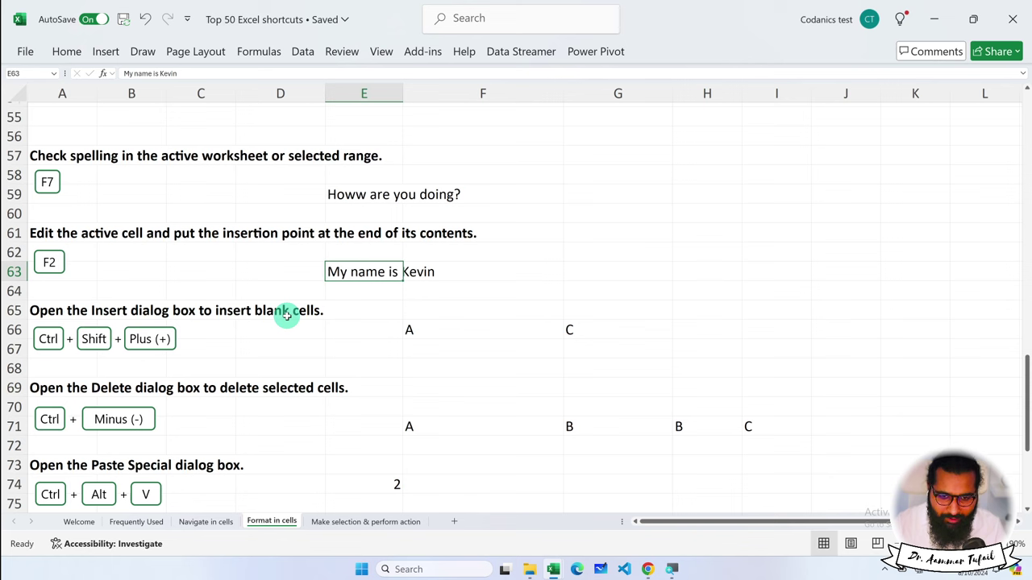
left_click(703, 329)
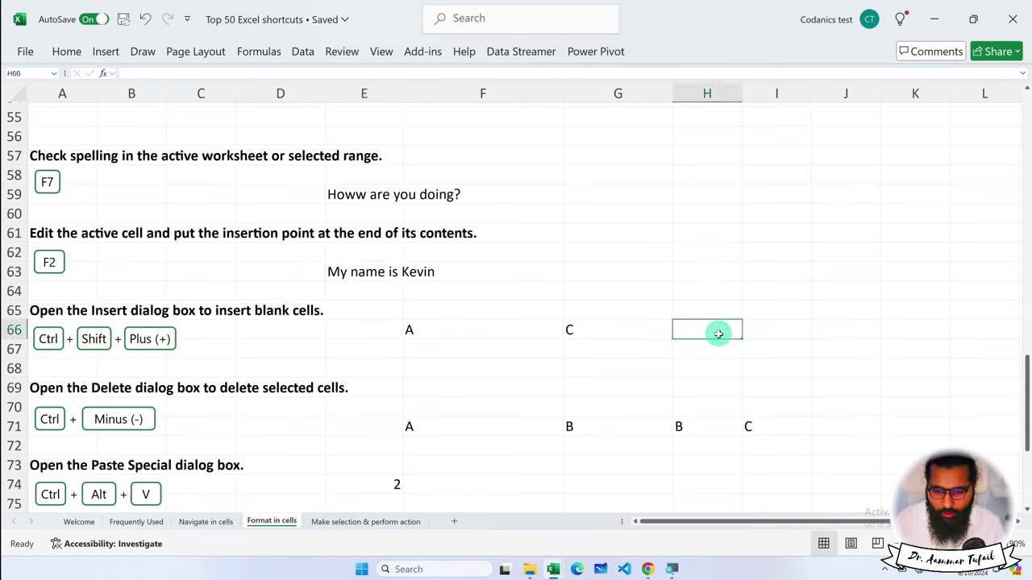
key("ctrl+shift+plus")
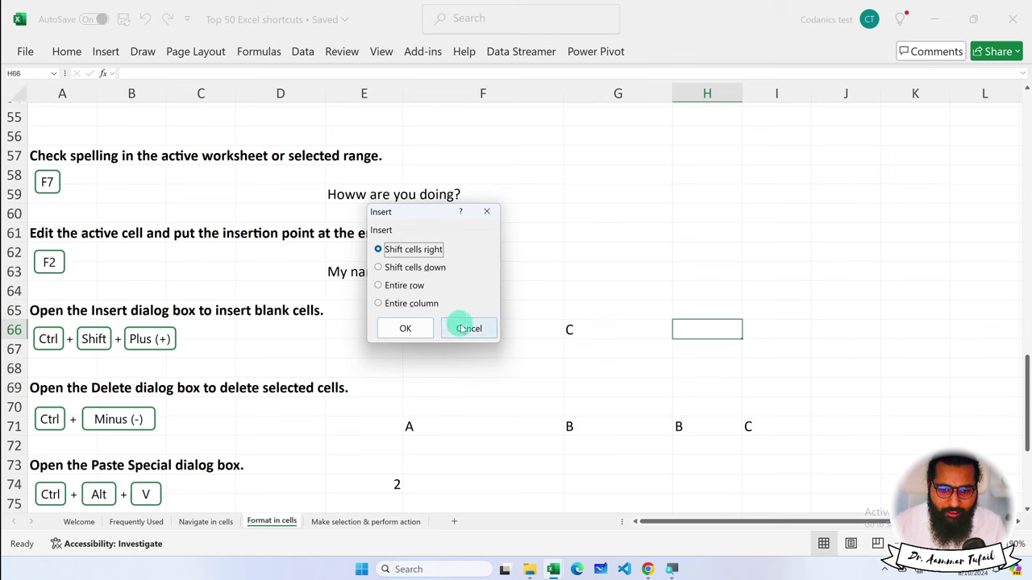
left_click(466, 329)
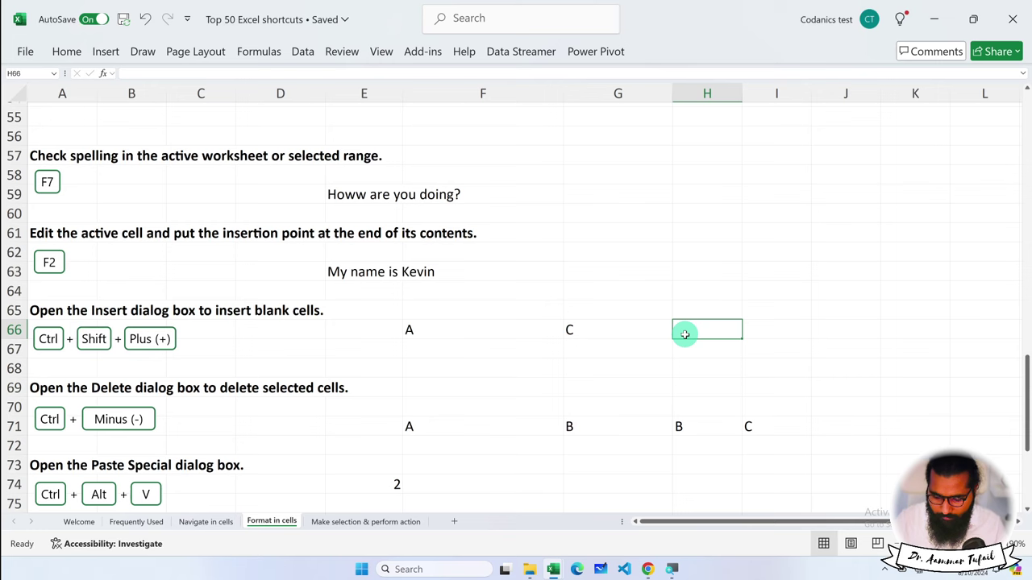
key("ctrl+shift+plus")
key("Escape")
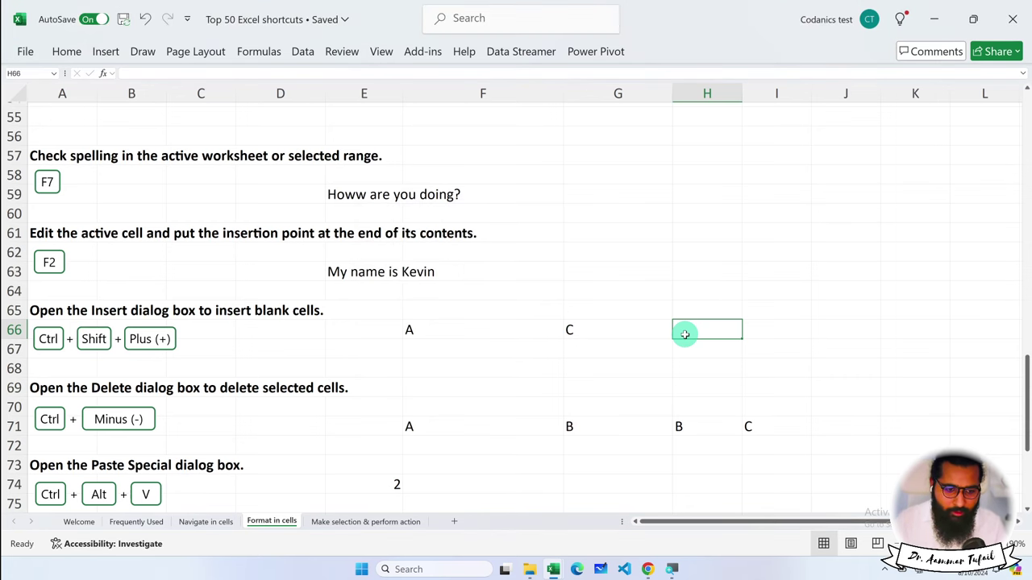
scroll(674, 337, "down", 2)
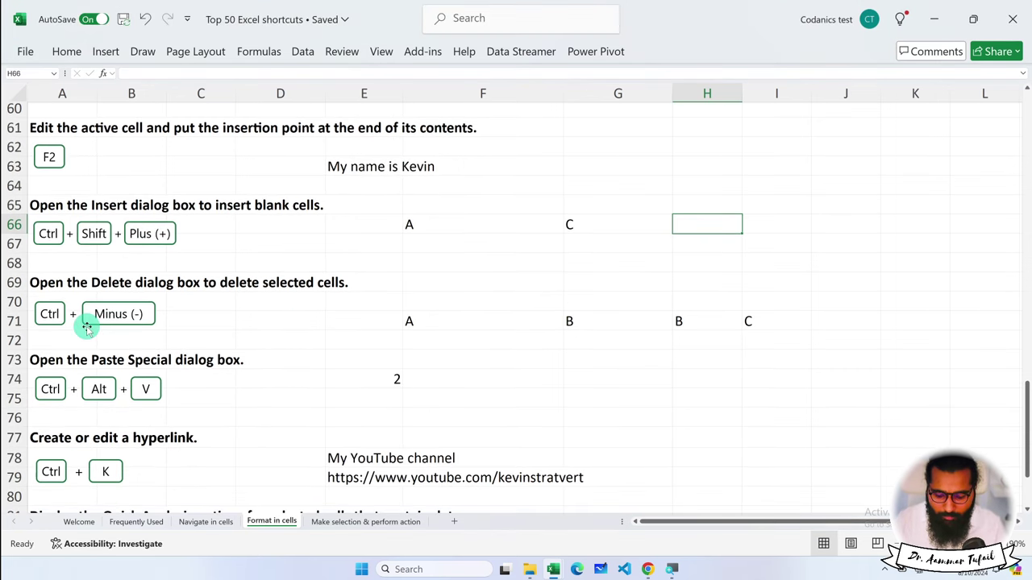
key("ctrl+minus")
key("Escape")
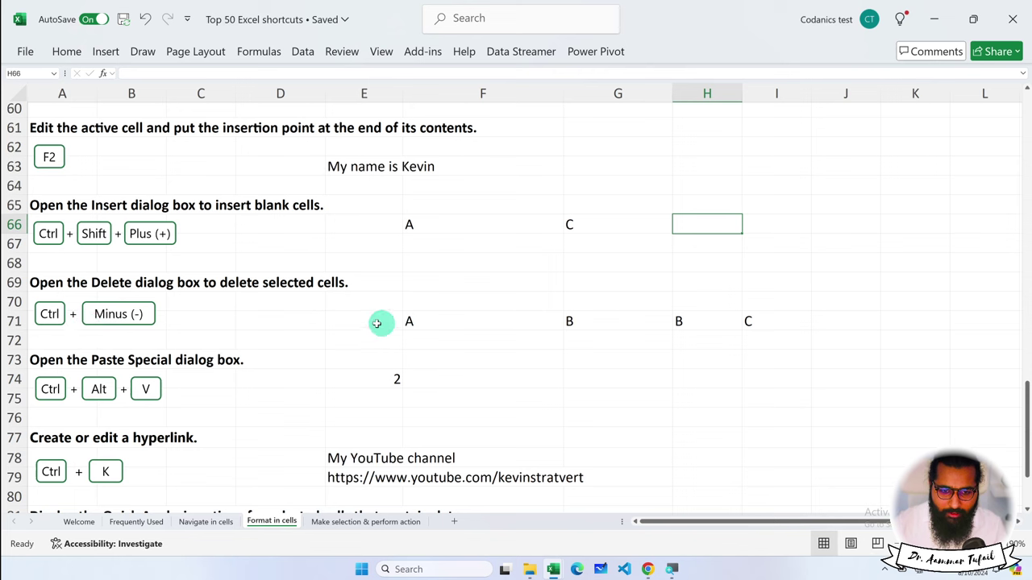
left_click(364, 322)
key("ctrl+minus")
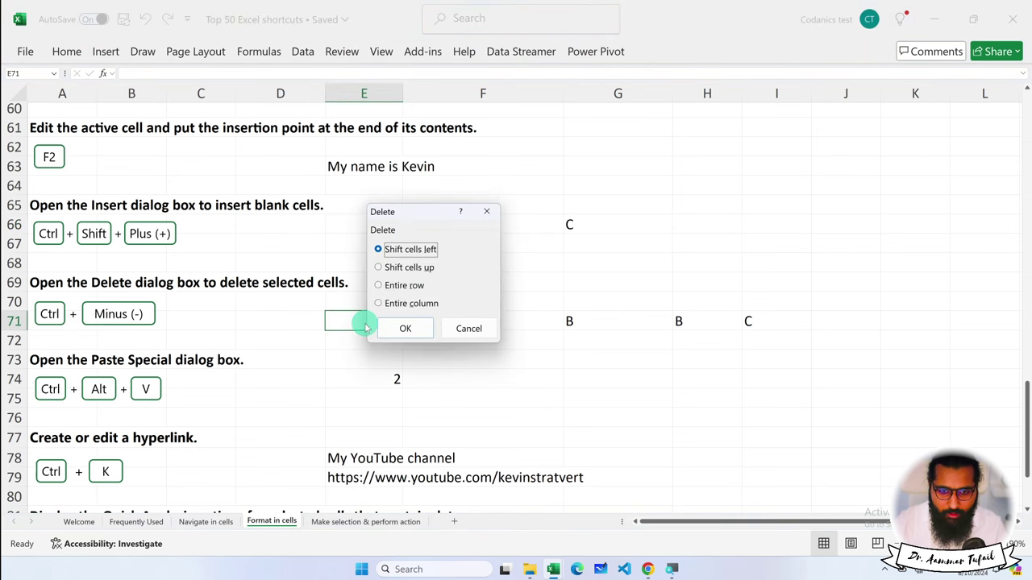
key("Escape")
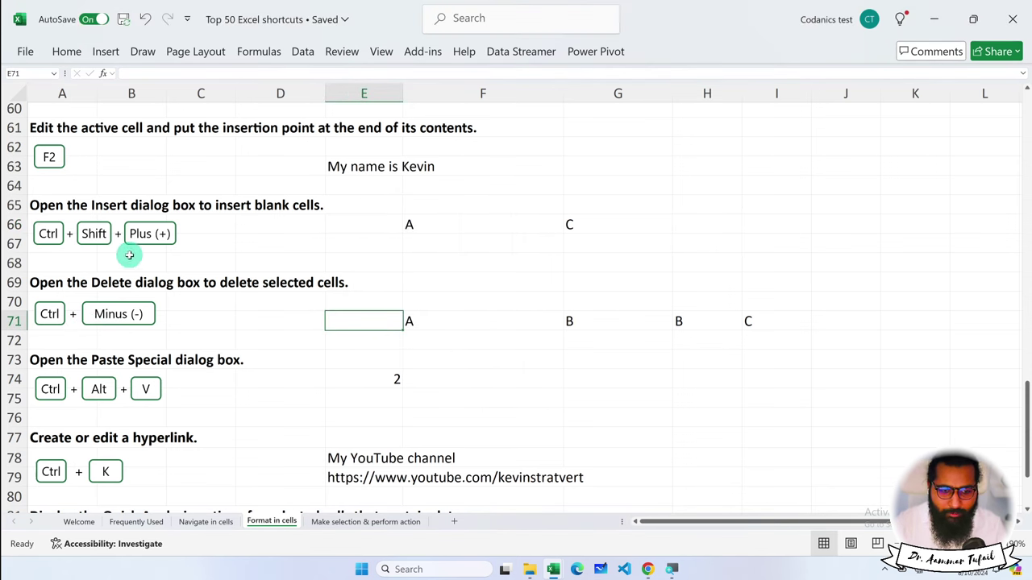
key("ctrl+shift+plus")
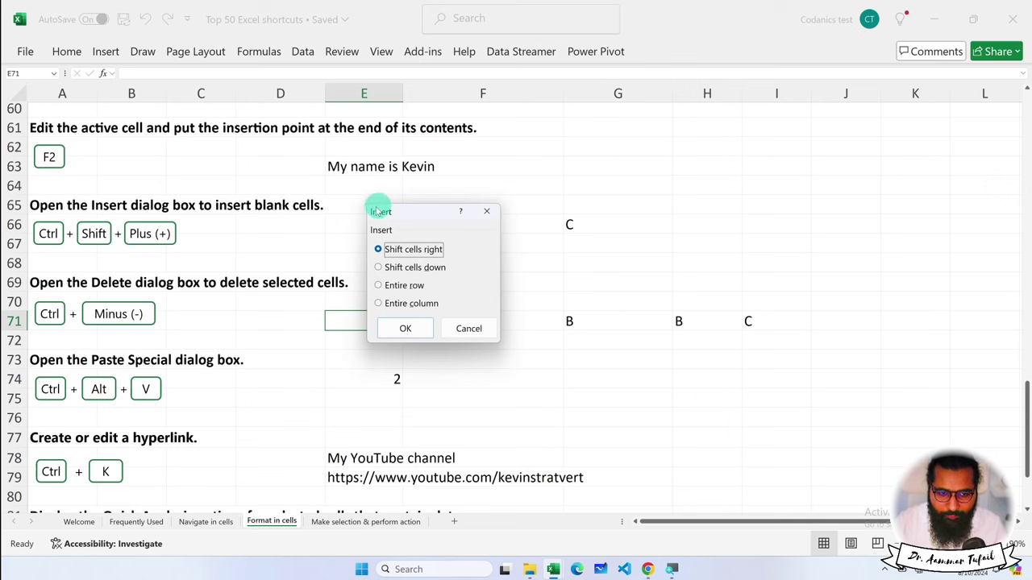
key("Return")
left_click(425, 321)
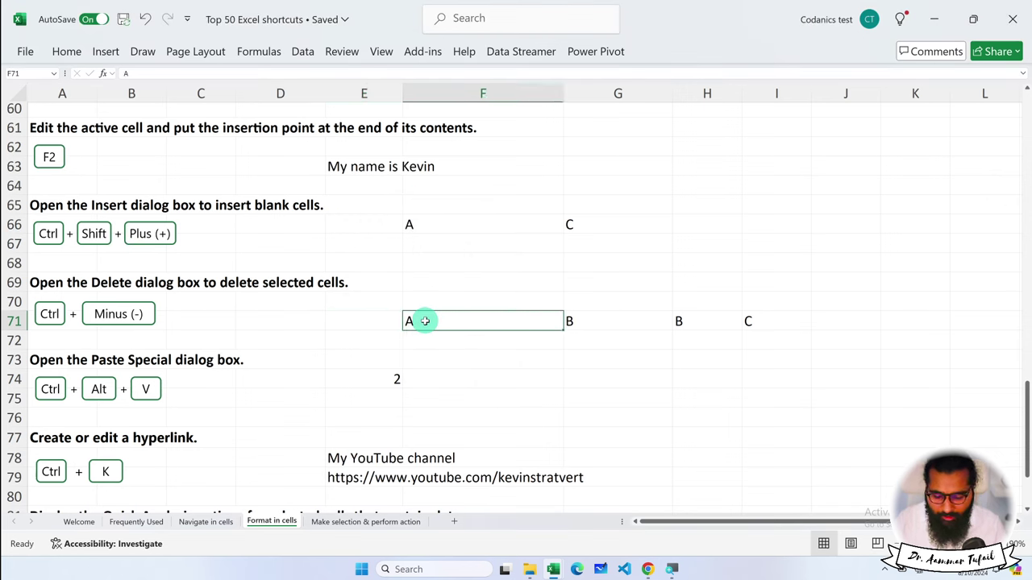
key("ctrl+minus")
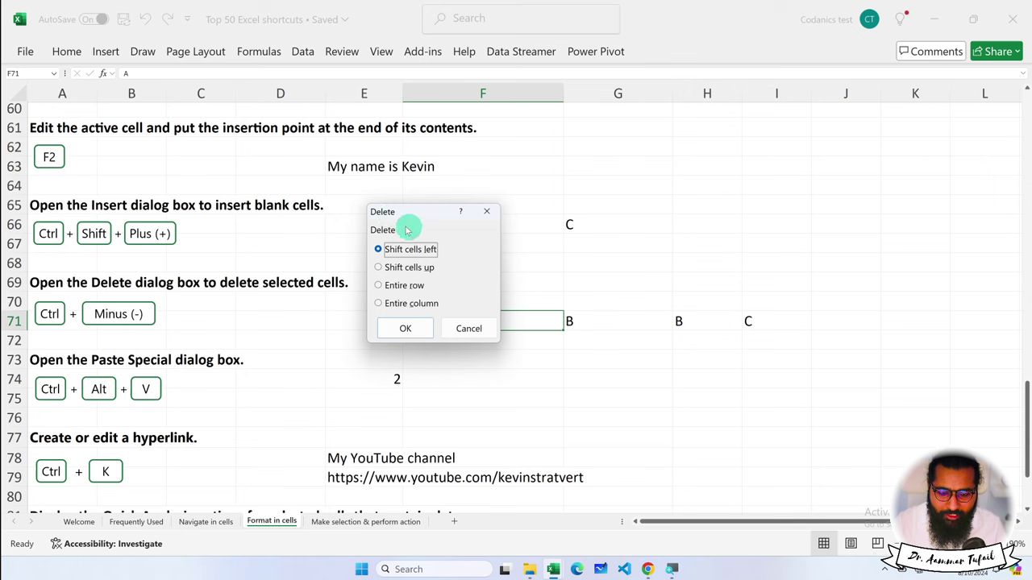
key("Escape")
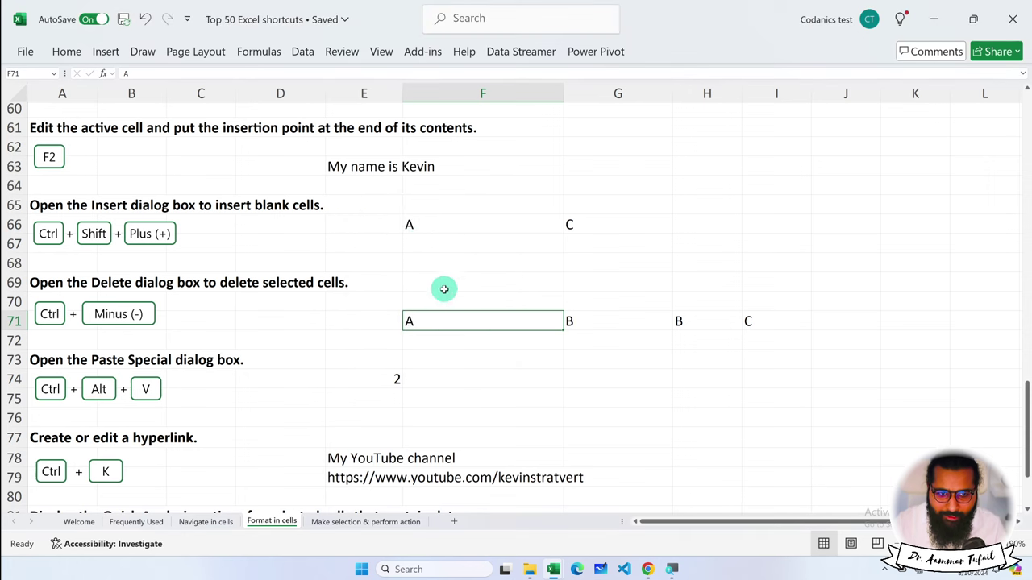
left_click(69, 53)
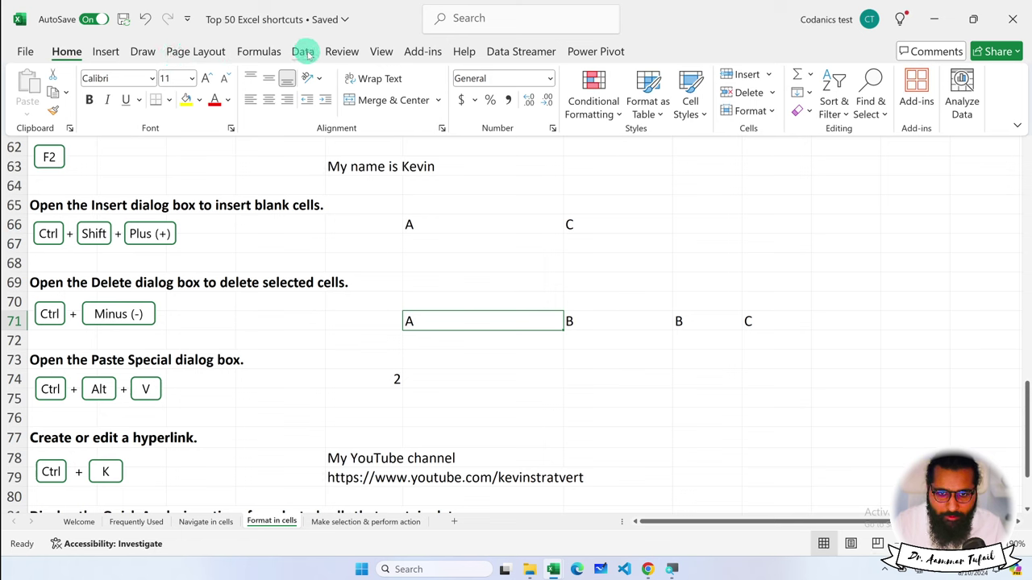
left_click(770, 92)
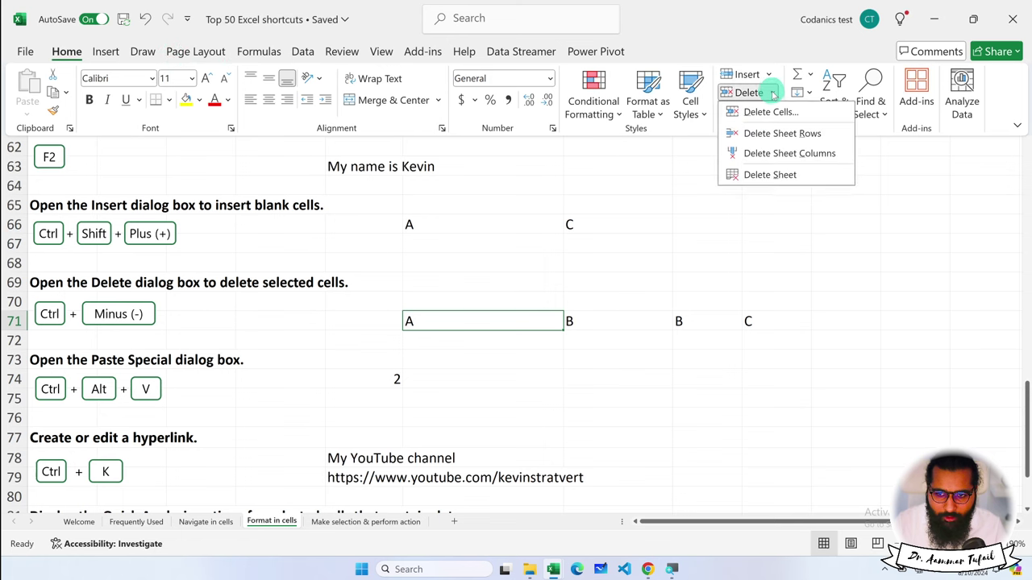
left_click(781, 114)
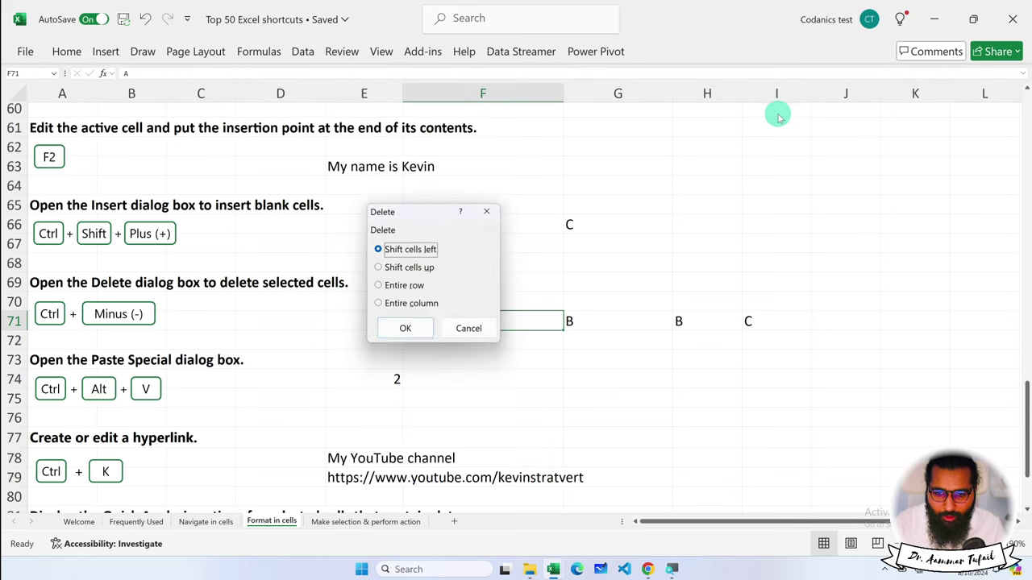
left_click(468, 328)
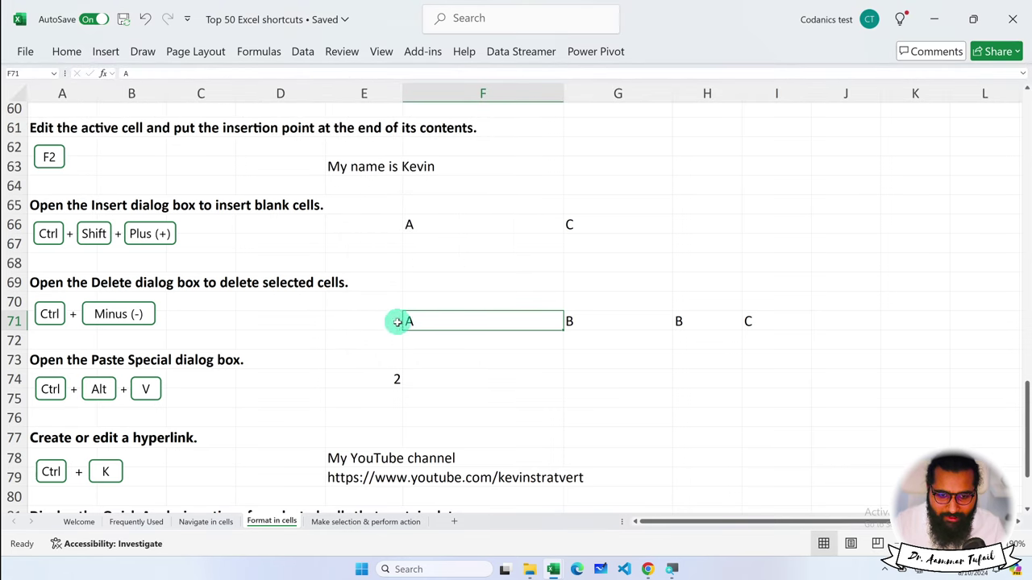
left_click(395, 321)
left_click(424, 321)
key("ctrl+minus")
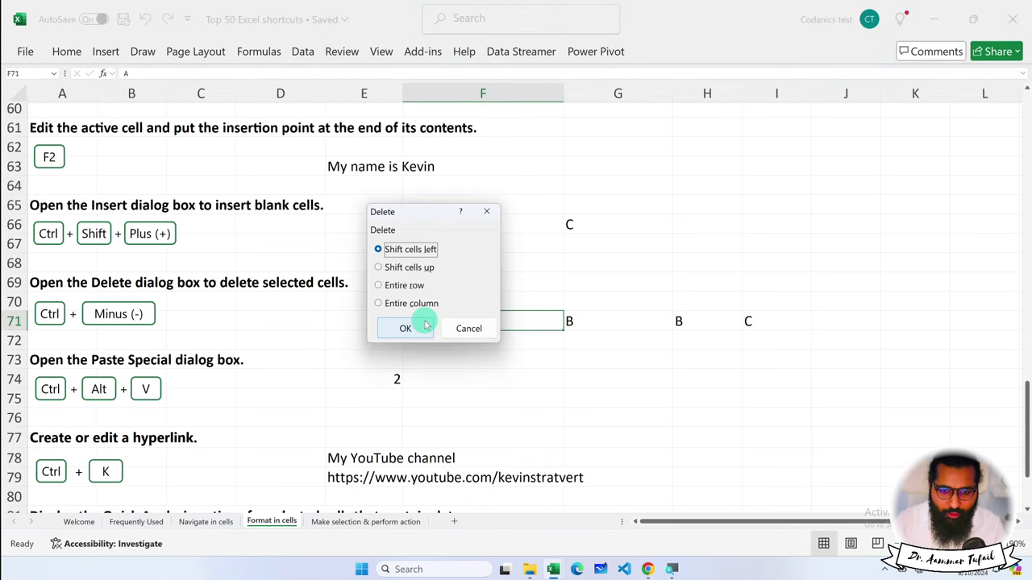
left_click(464, 328)
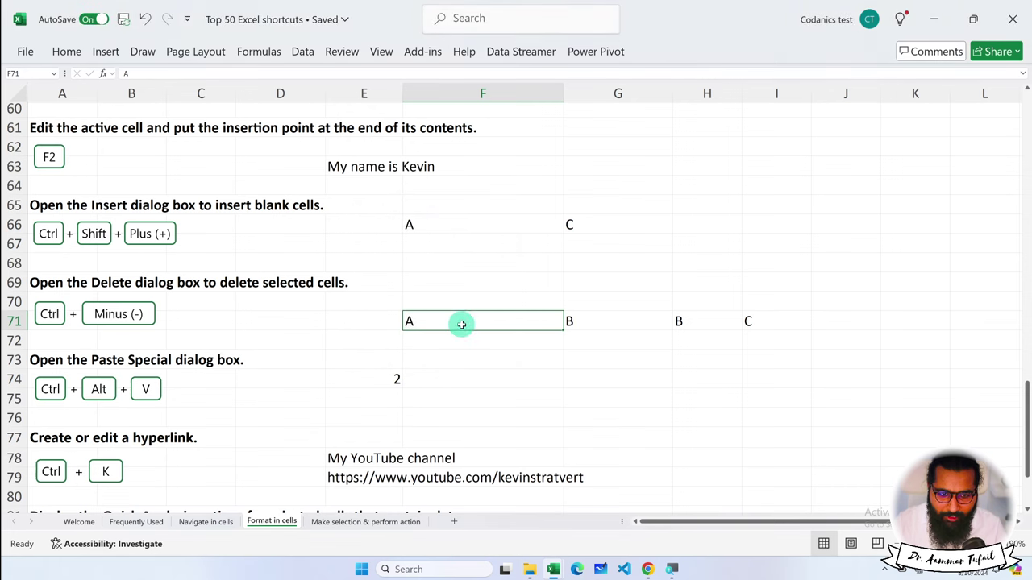
left_click(476, 224)
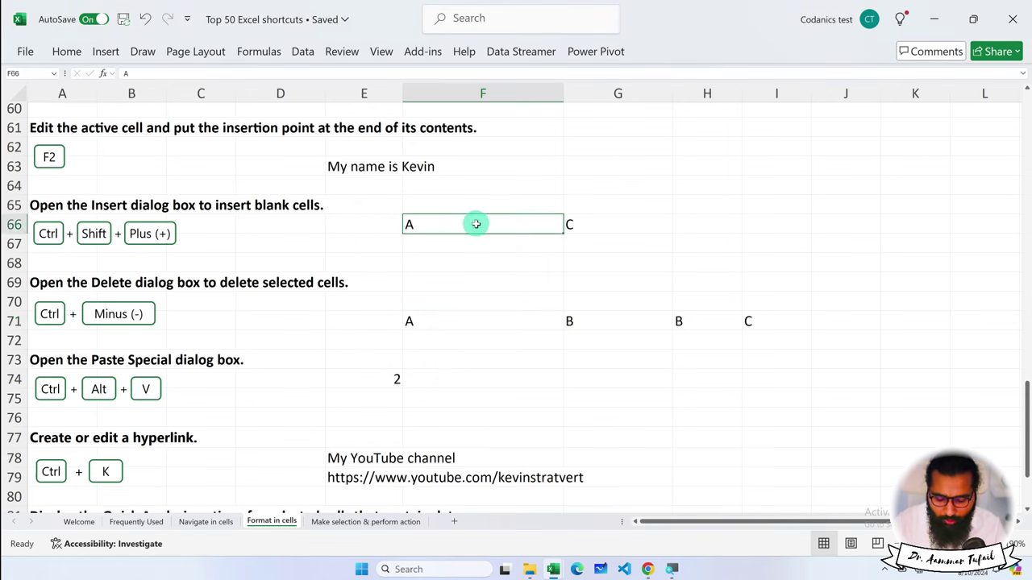
Step: Insert an entire blank row at row 68 from D68 with Ctrl+Shift+Plus
key("ctrl+shift+plus")
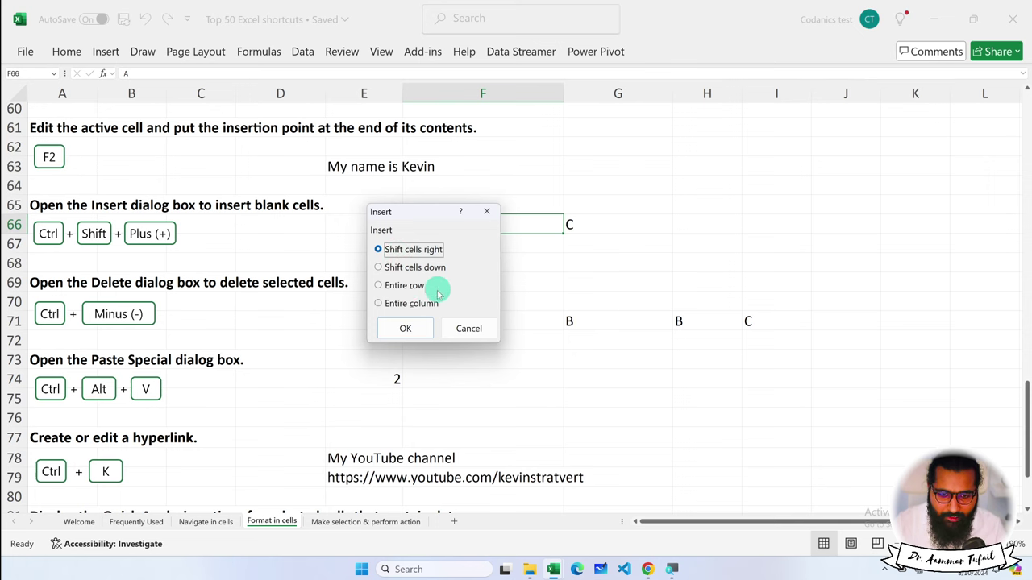
left_click(470, 328)
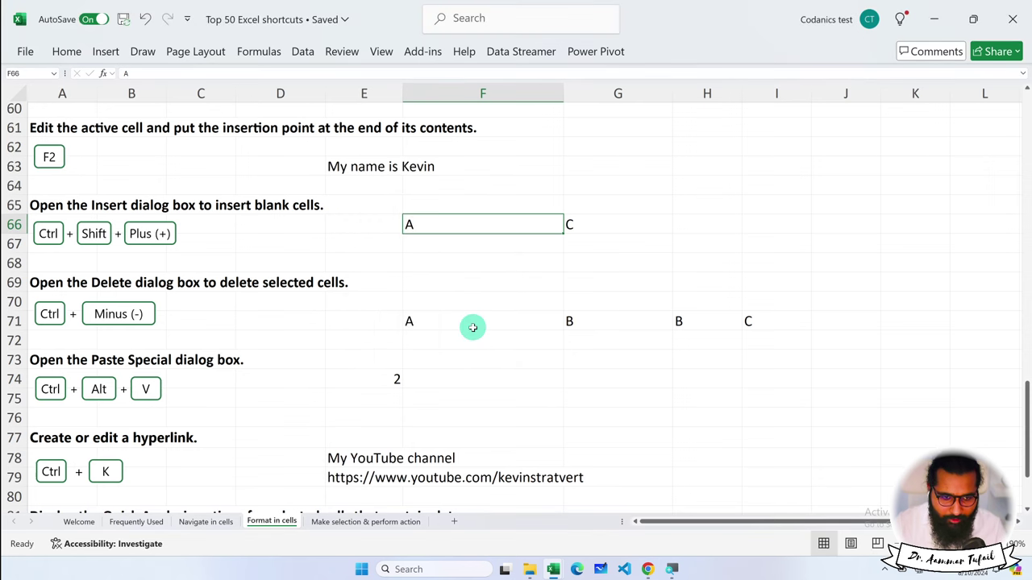
left_click(696, 229)
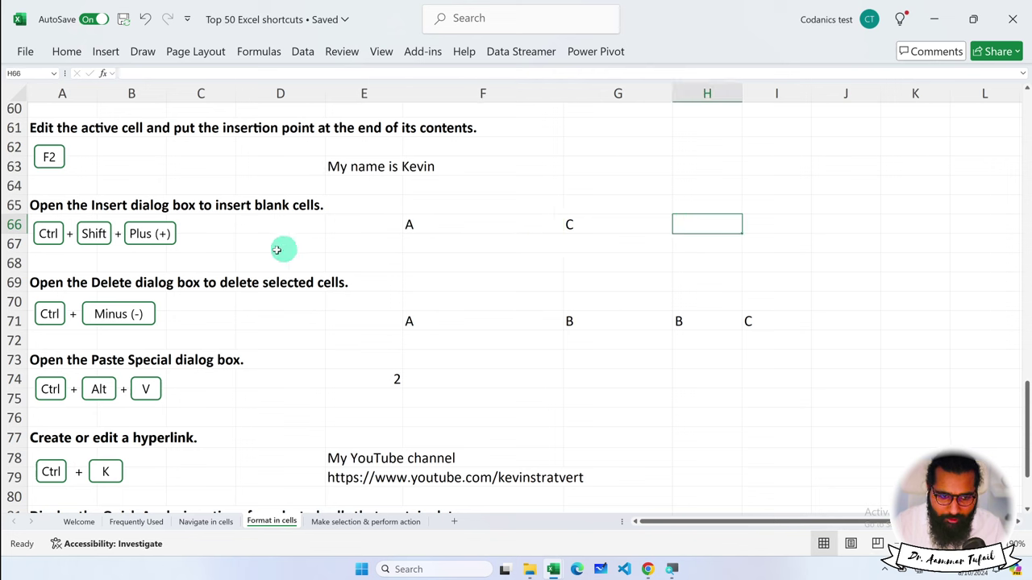
left_click(298, 262)
key("ctrl+shift+plus")
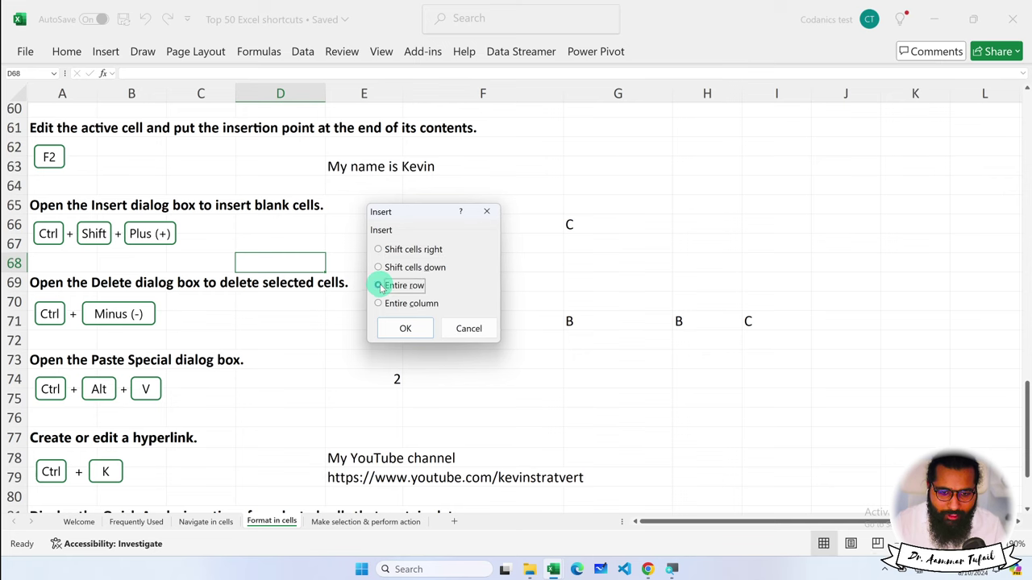
left_click(410, 328)
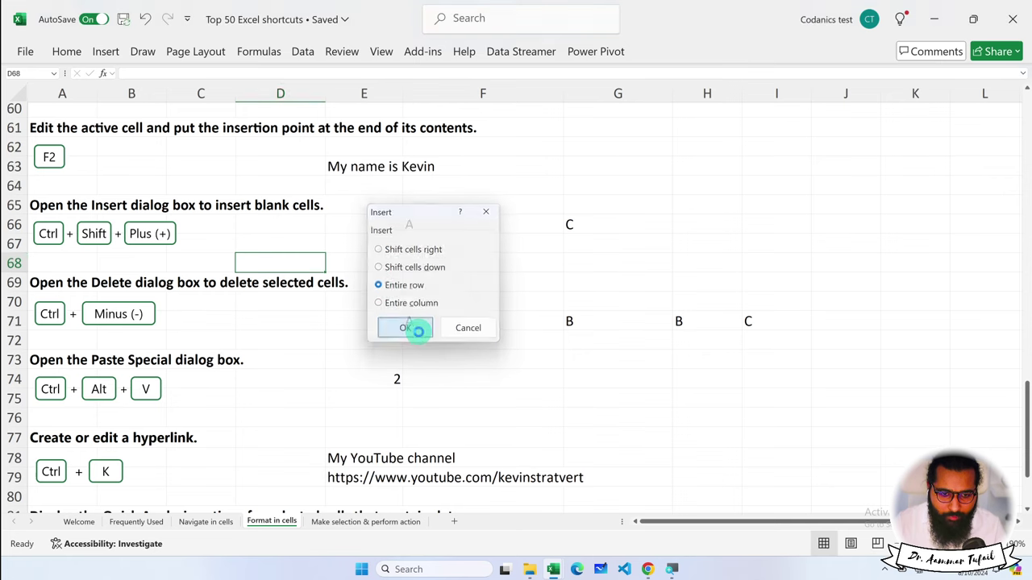
Step: Delete the new row 68 and re-insert it from the row header menu
left_click(262, 282)
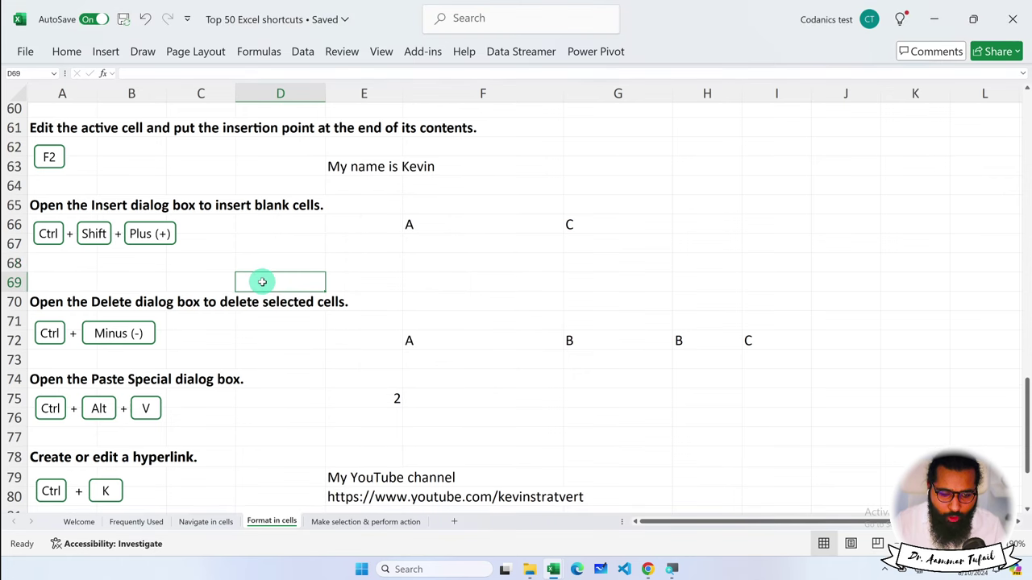
right_click(16, 263)
left_click(55, 418)
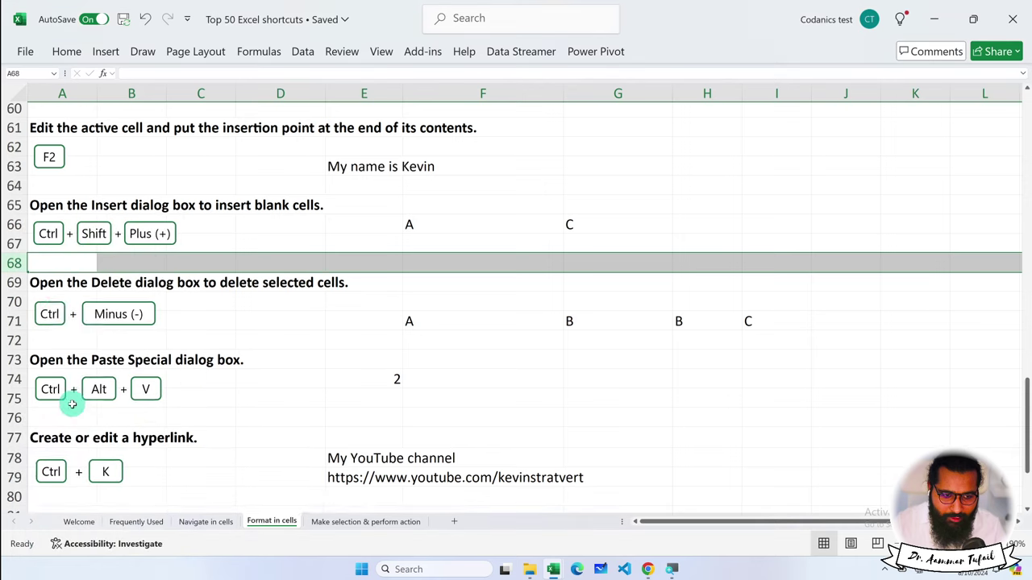
right_click(16, 263)
left_click(57, 397)
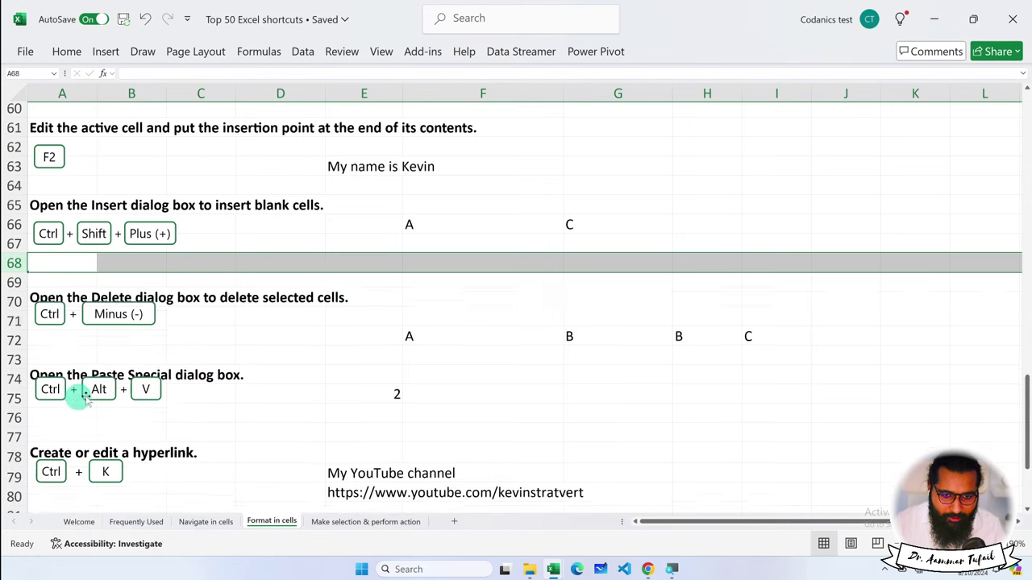
Step: Insert a second entire blank row from D68 with Ctrl+Shift+Plus
left_click(100, 266)
left_click(324, 262)
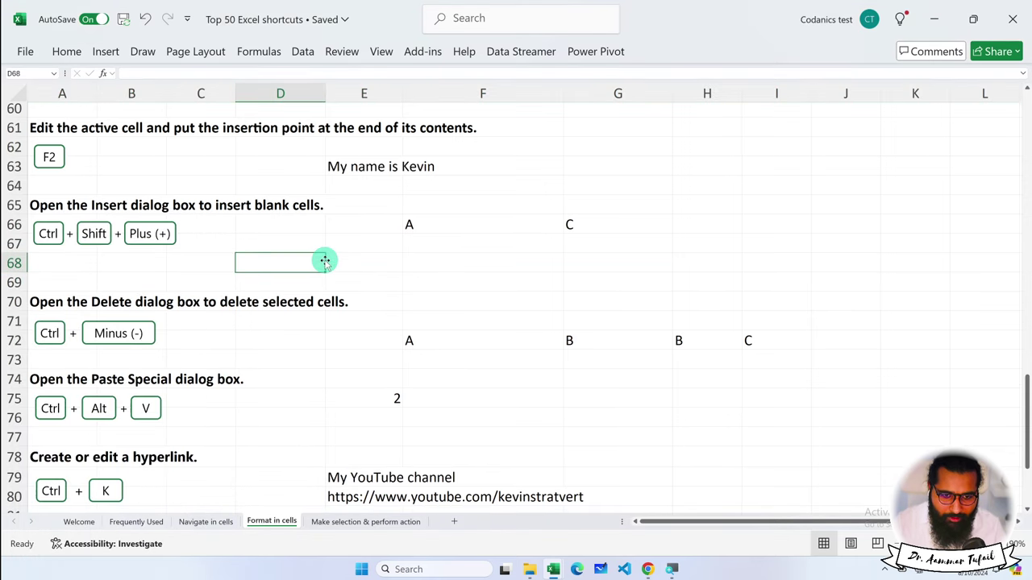
key("ctrl+shift+plus")
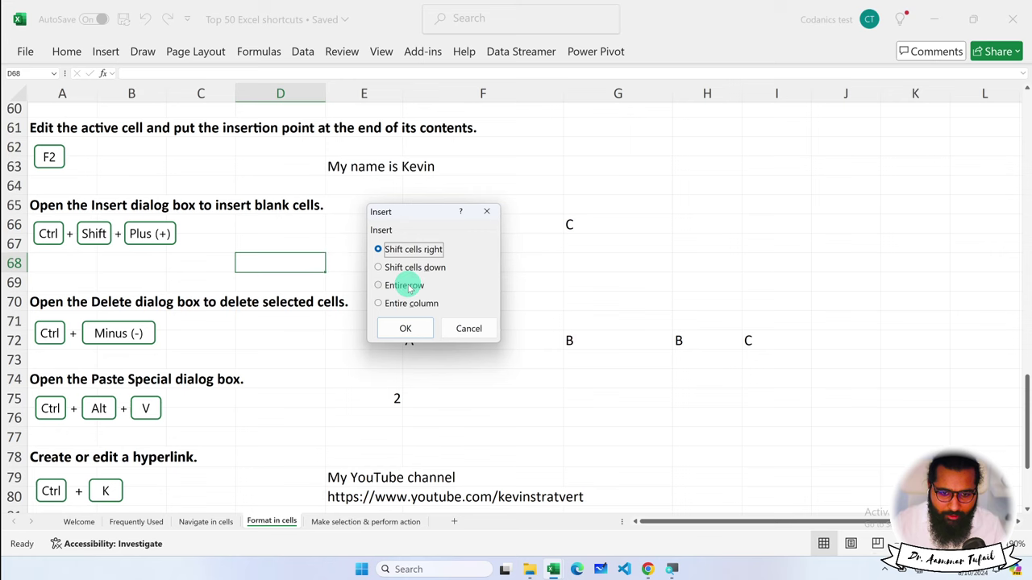
left_click(410, 286)
left_click(404, 328)
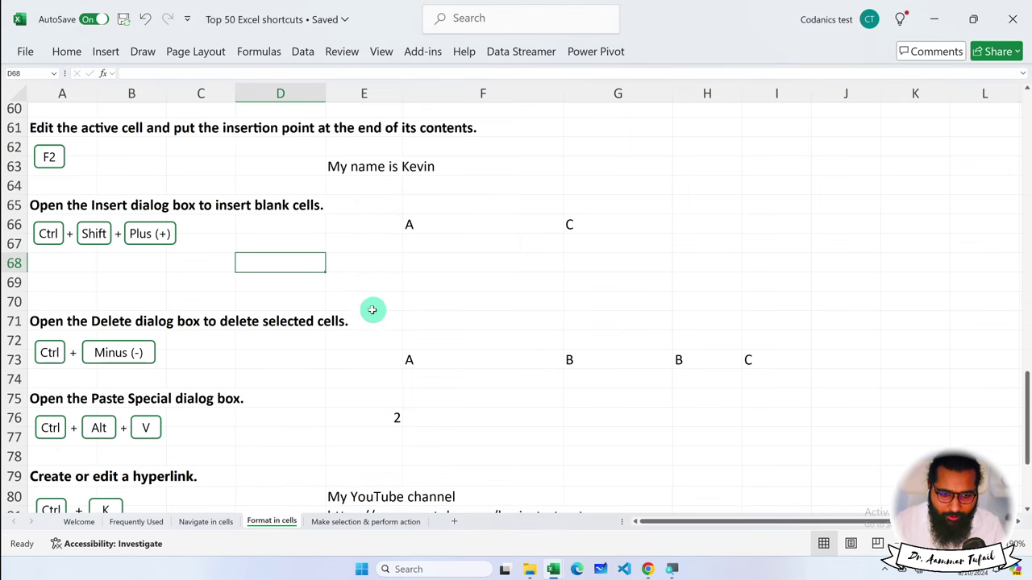
Step: Insert an entire blank column at I from cell I66
scroll(372, 309, "down", 2)
scroll(375, 303, "up", 2)
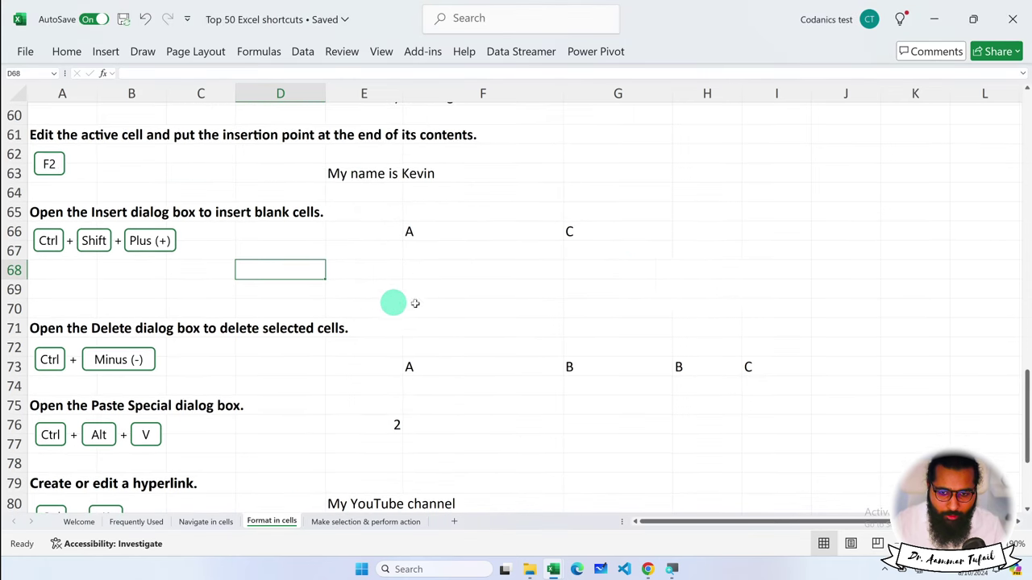
left_click(707, 233)
left_click(839, 229)
left_click(780, 231)
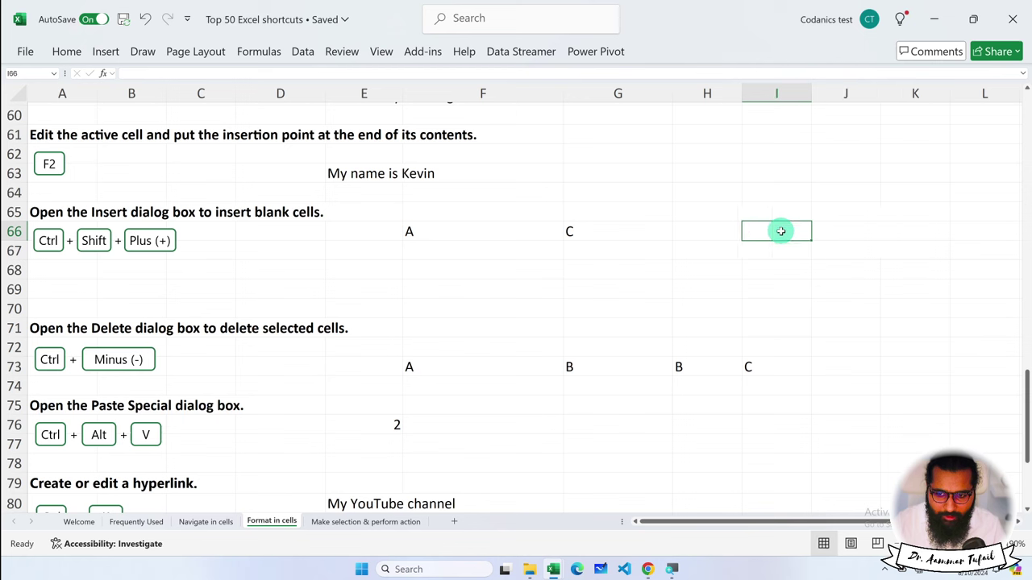
key("ctrl+shift+plus")
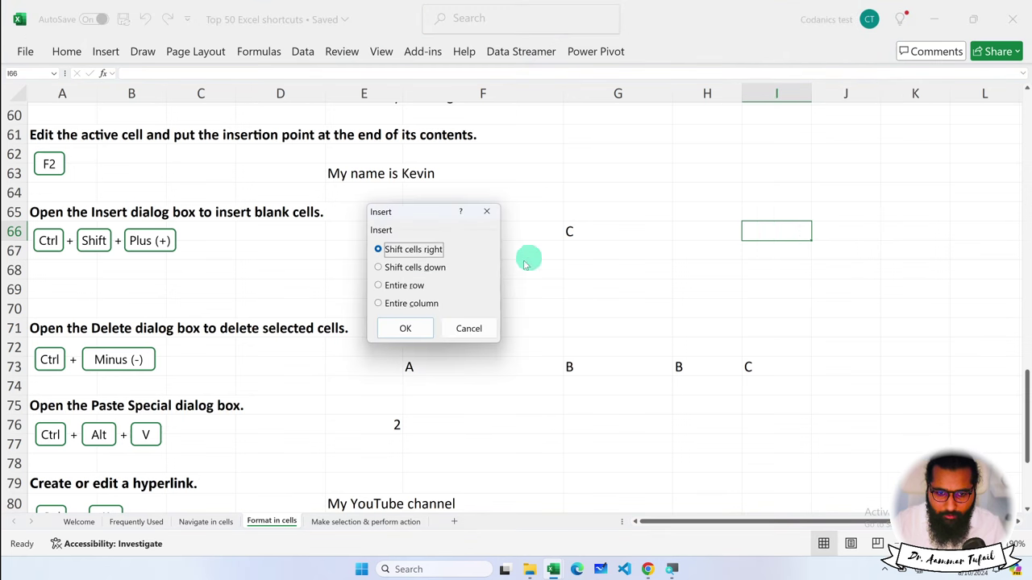
left_click(395, 304)
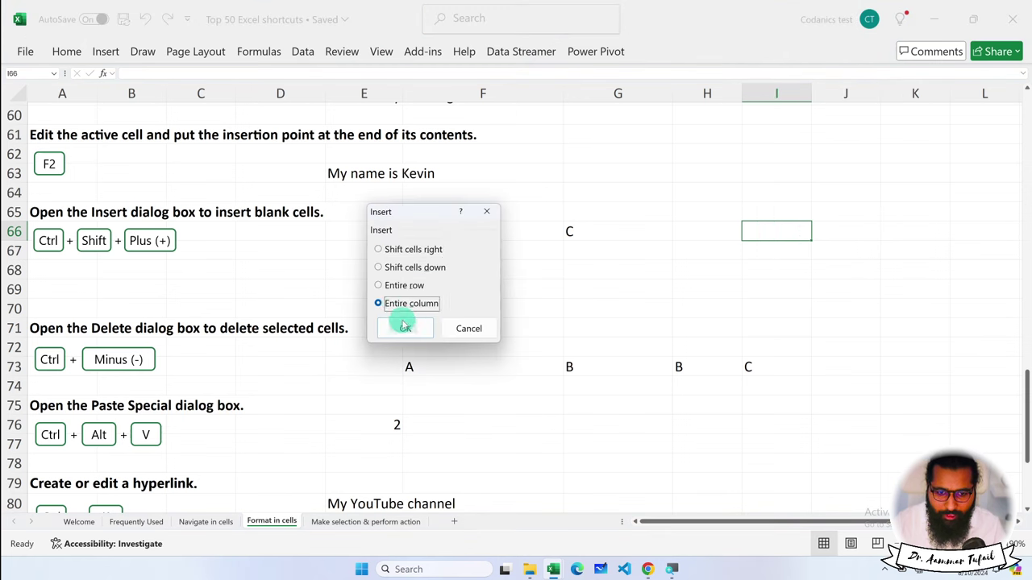
left_click(405, 328)
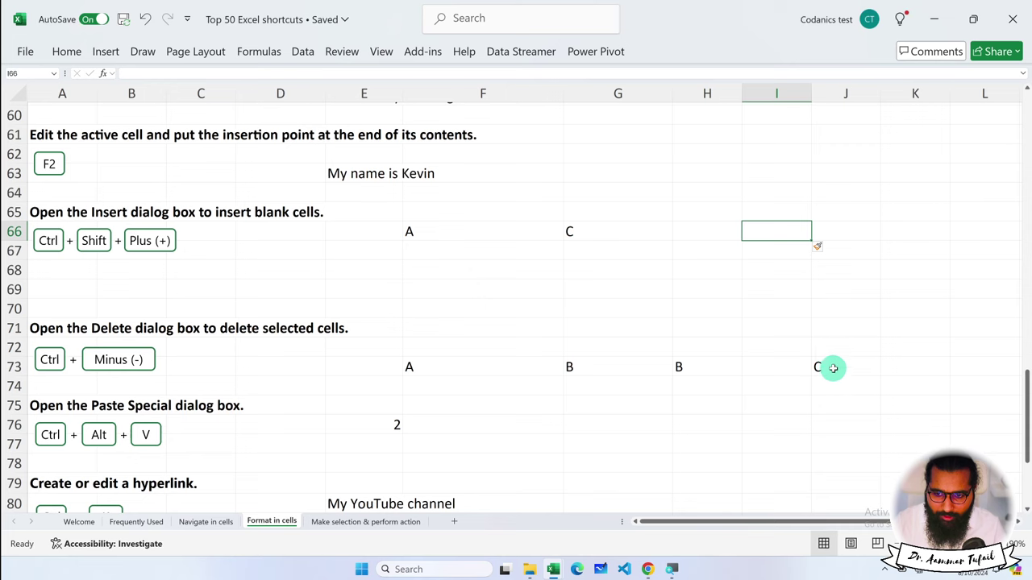
Step: Delete the inserted column I
left_click(774, 91)
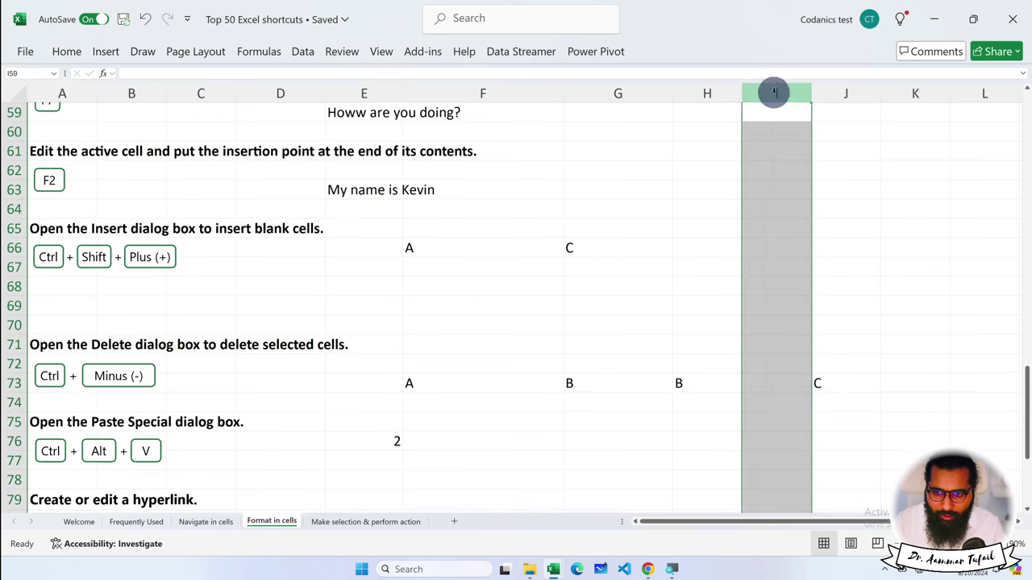
right_click(774, 91)
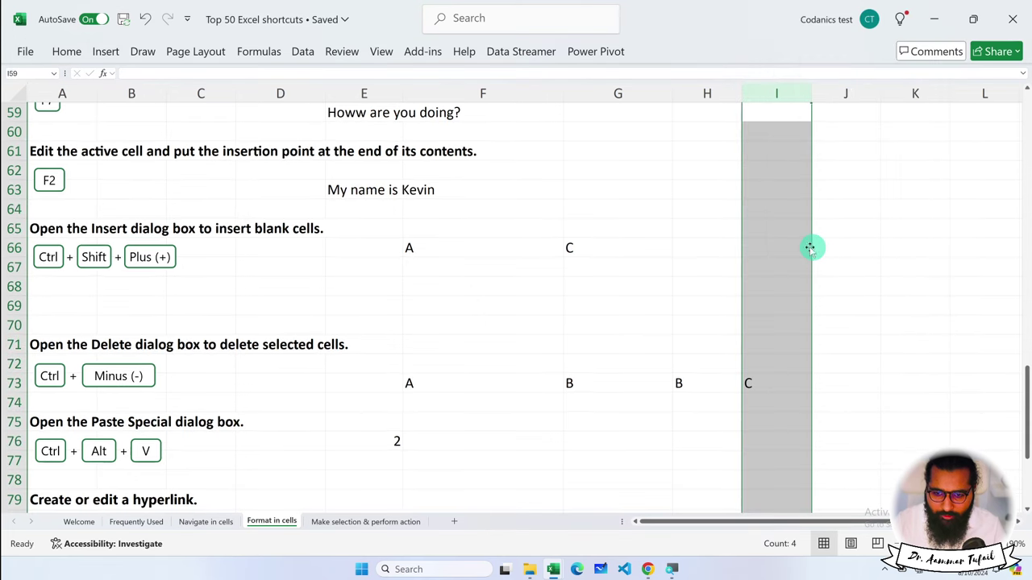
scroll(592, 294, "down", 2)
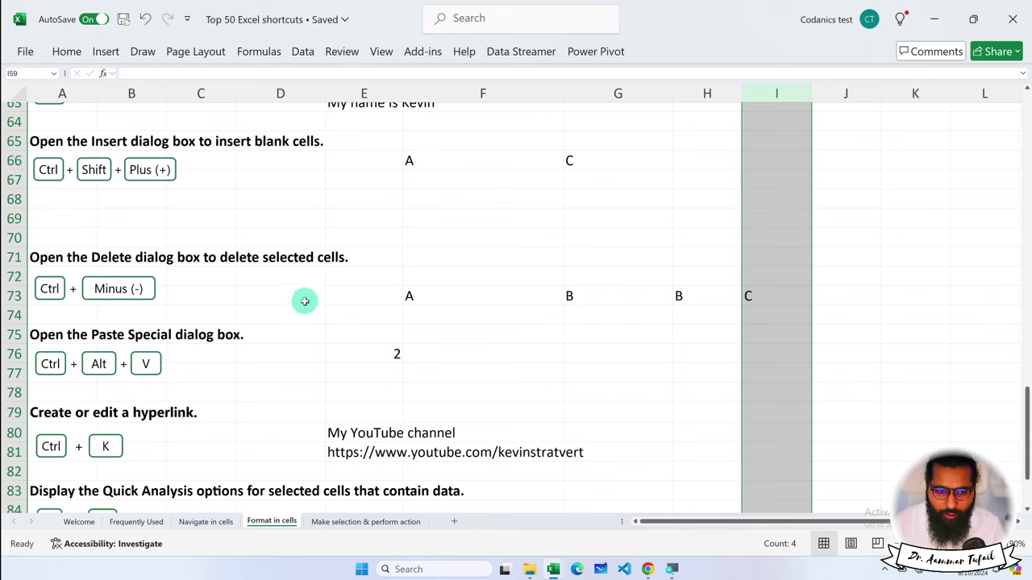
Step: Delete blank rows 70 and 68 with Alt+H, D, R, then select the A B B C cells F71:I71
left_click(191, 239)
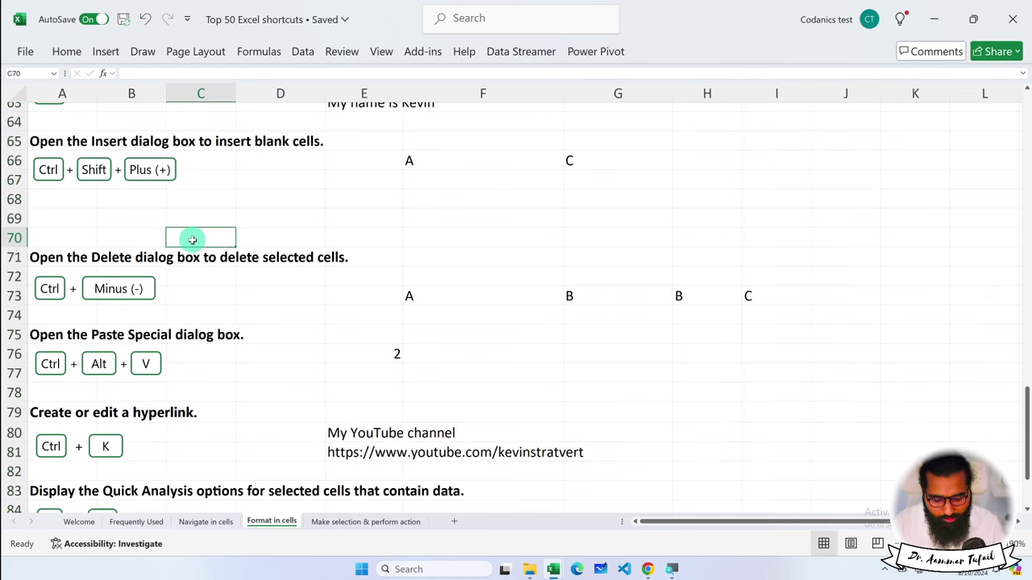
key("alt")
key("h")
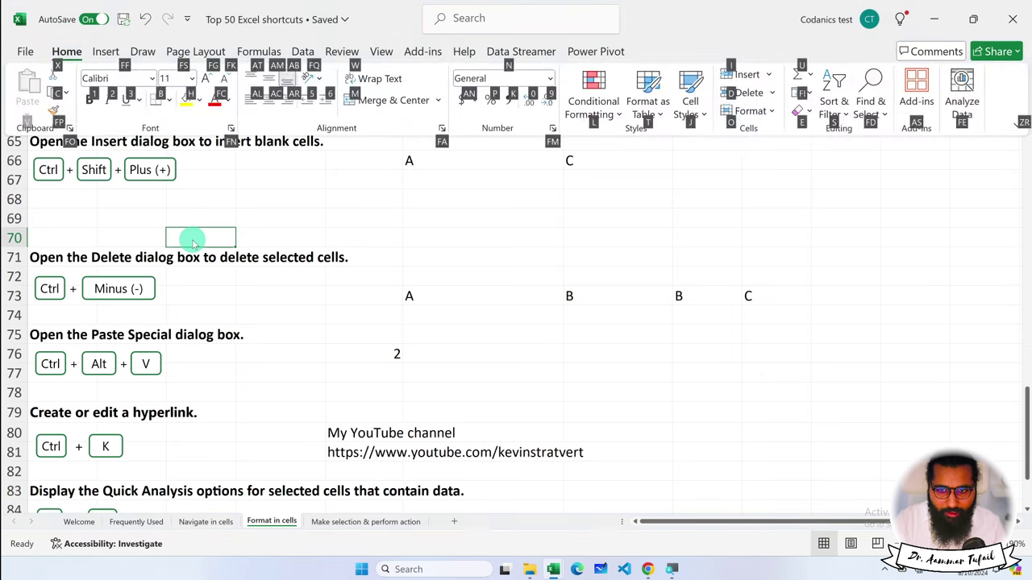
key("d")
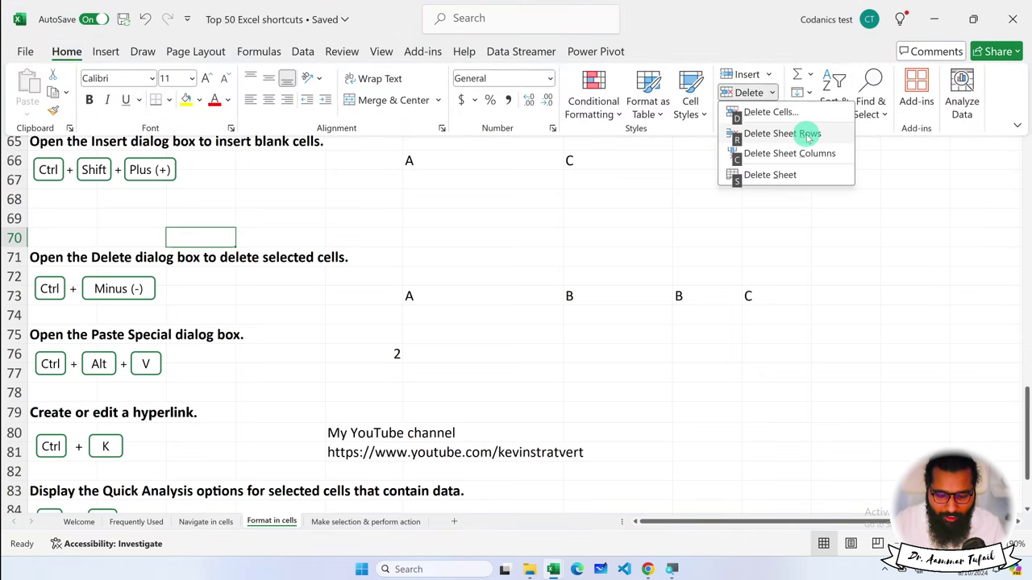
left_click(809, 135)
left_click(198, 208)
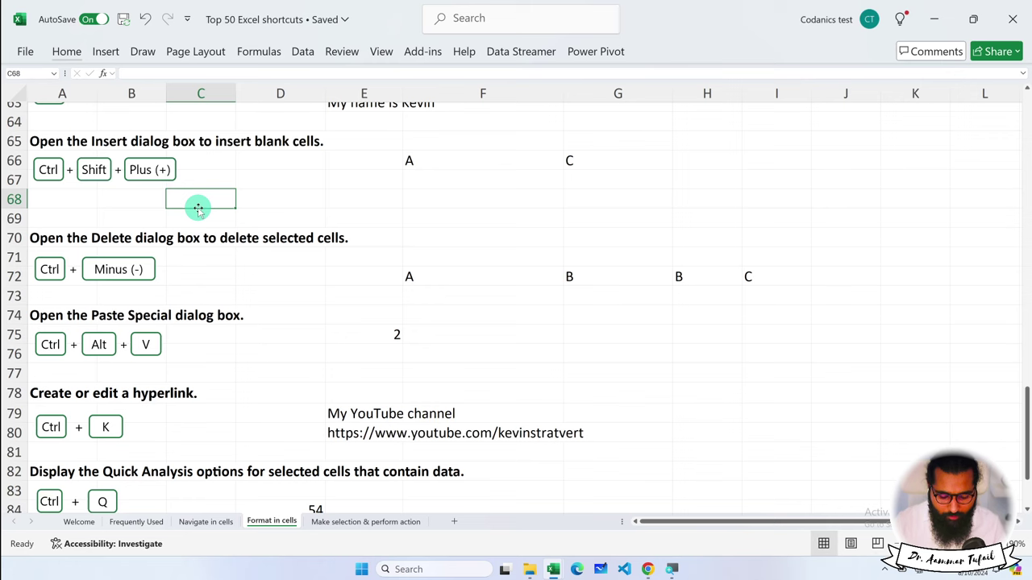
key("alt")
key("h")
key("d")
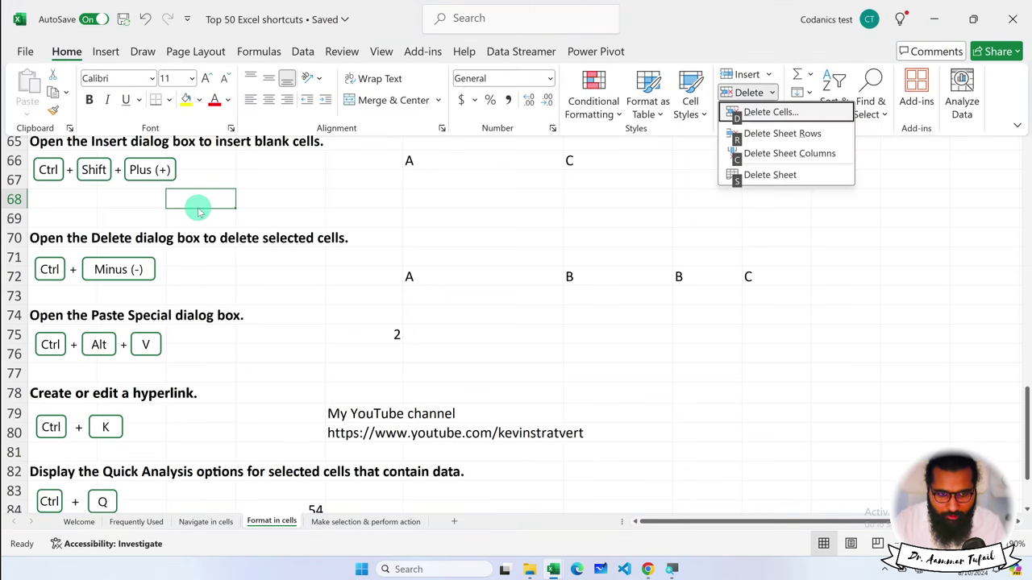
key("r")
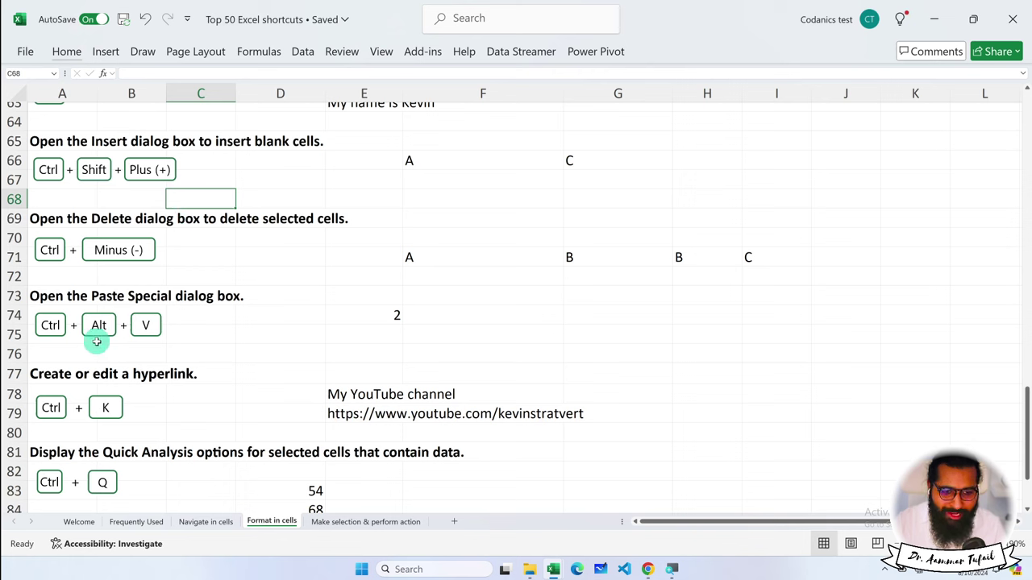
left_click_drag(419, 258, 754, 254)
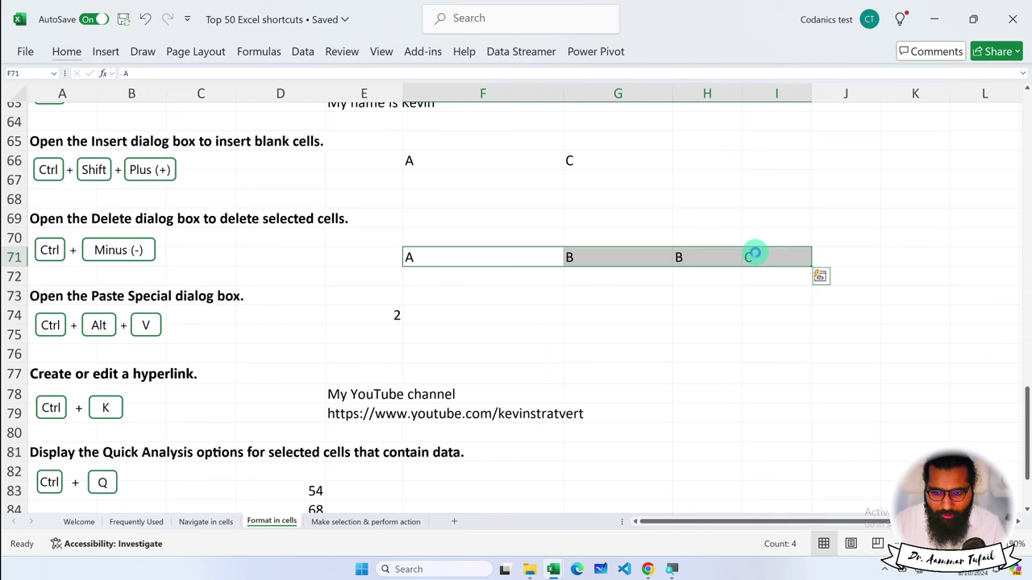
key("ctrl+c")
left_click(522, 316)
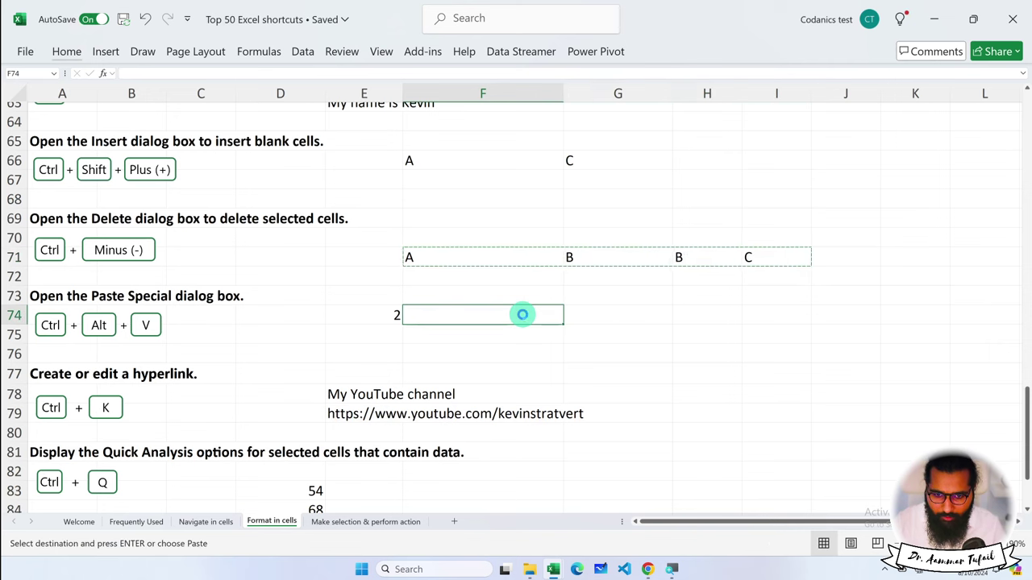
key("ctrl+v")
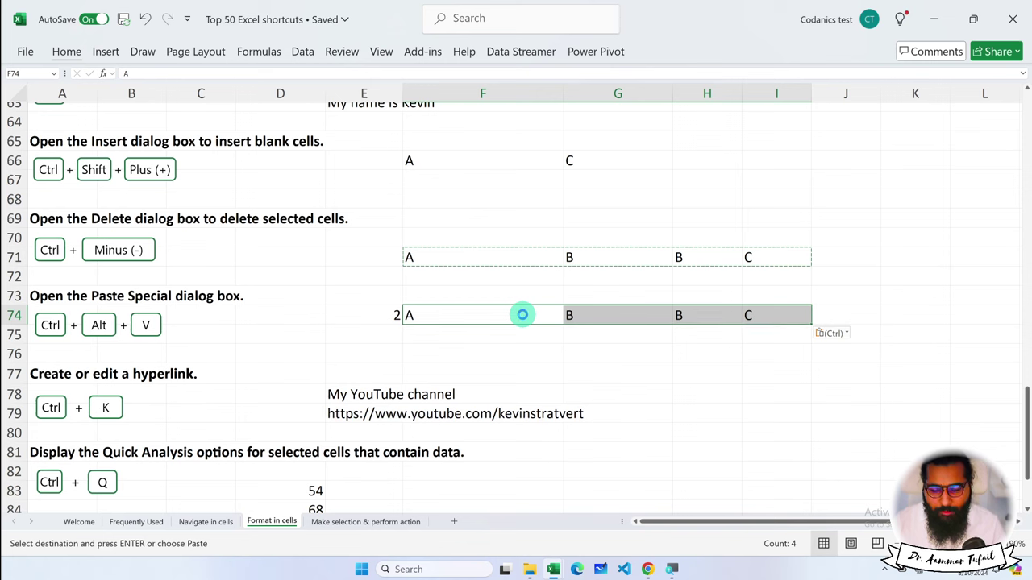
key("Delete")
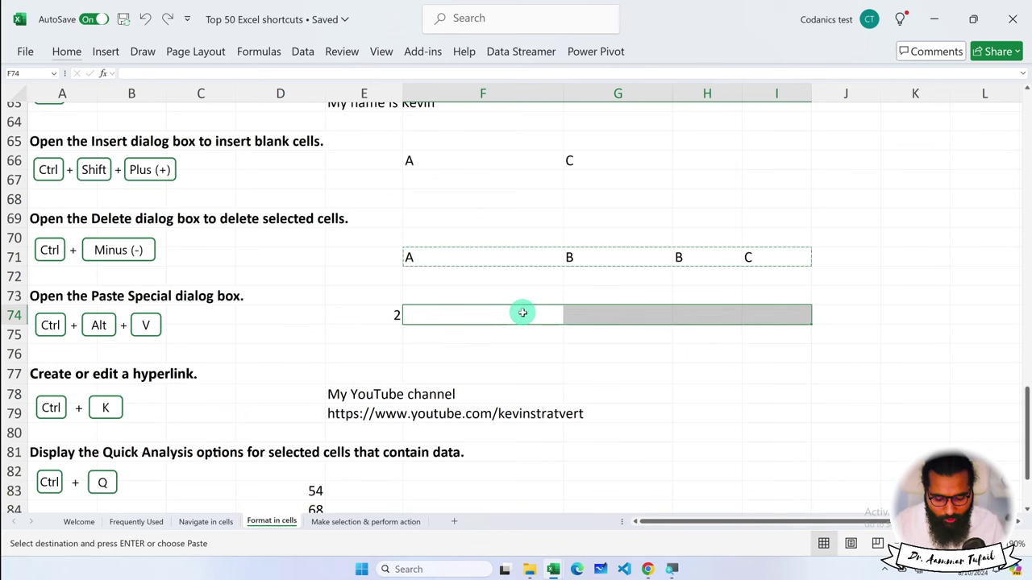
left_click(522, 313)
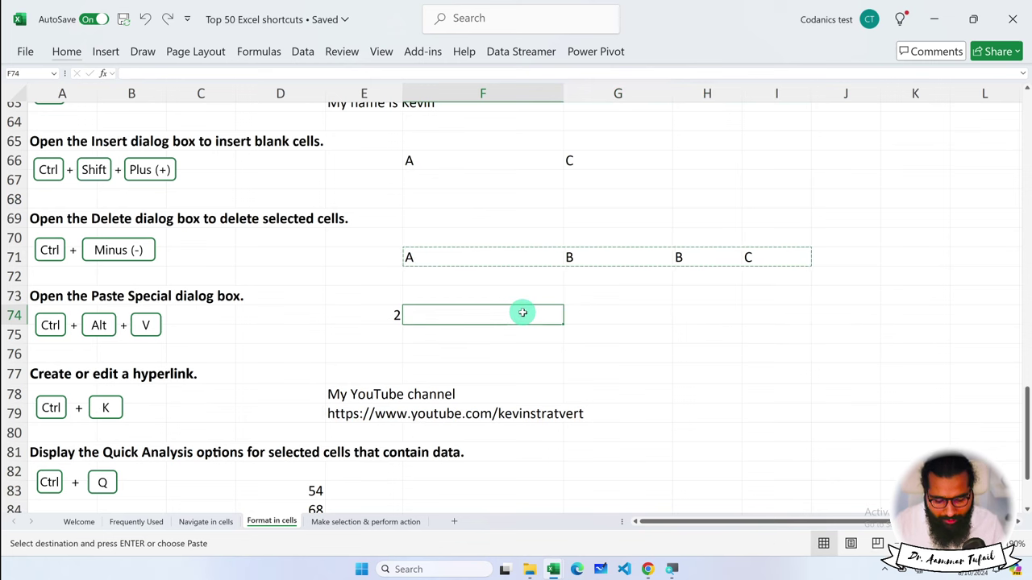
key("ctrl+alt+v")
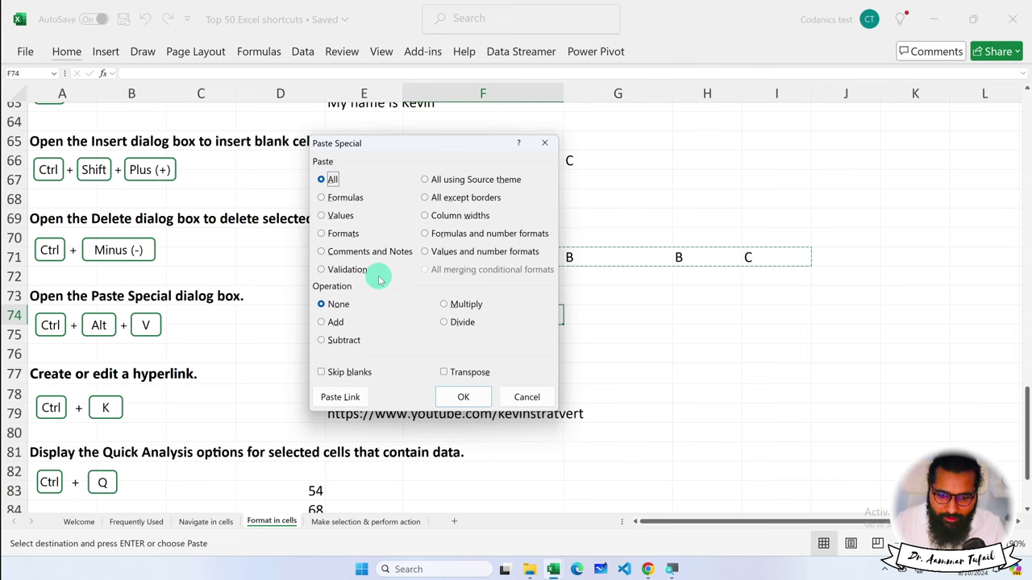
left_click(526, 397)
left_click_drag(472, 256, 753, 258)
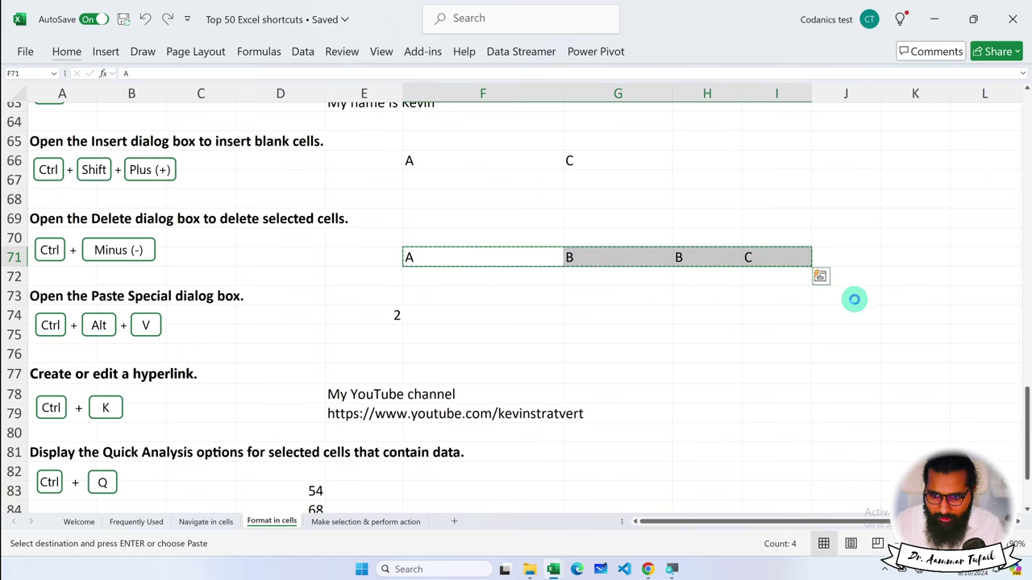
left_click(846, 296)
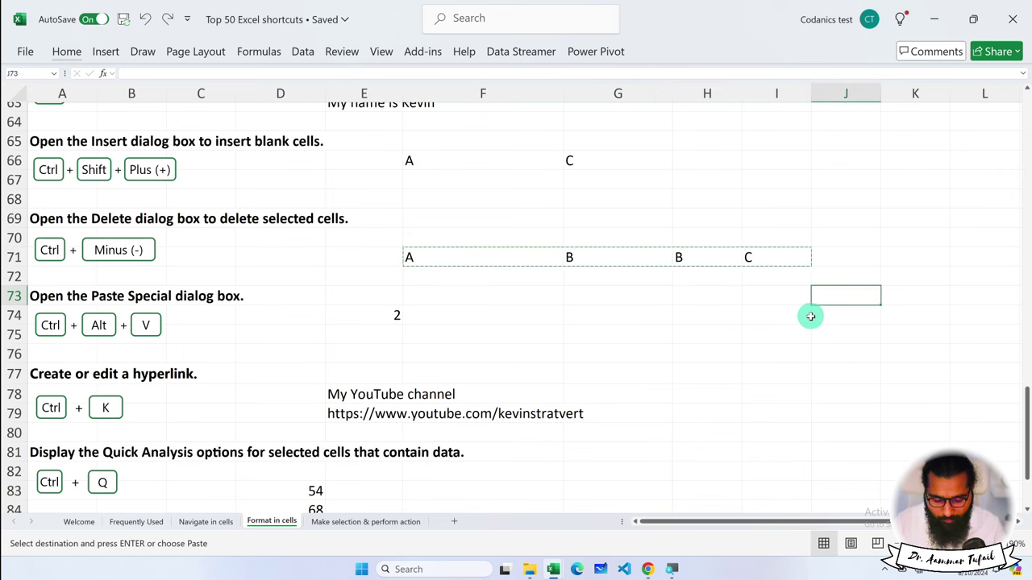
key("ctrl+alt+v")
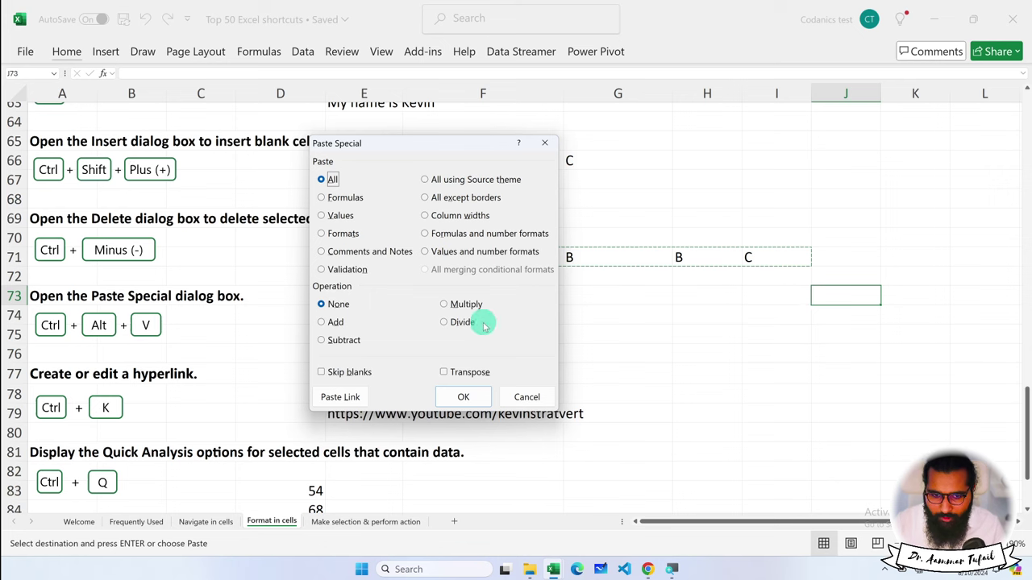
left_click(444, 372)
left_click(456, 397)
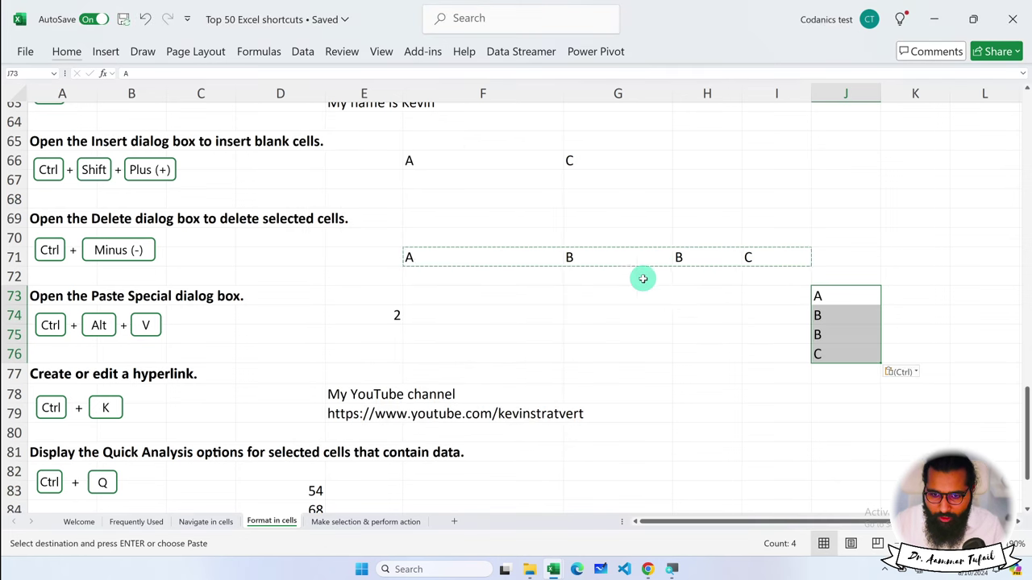
left_click(566, 258)
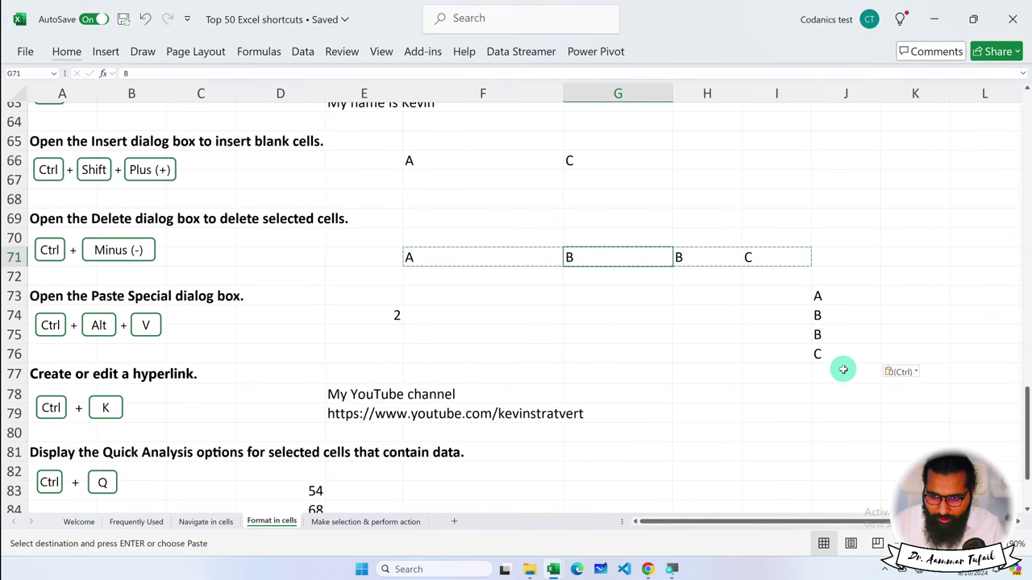
left_click(903, 371)
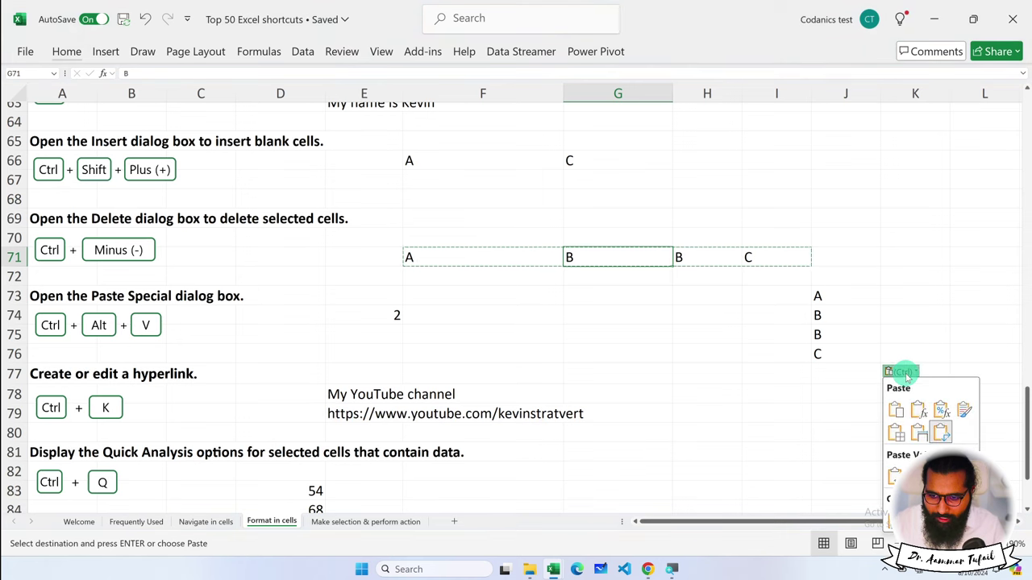
left_click(895, 410)
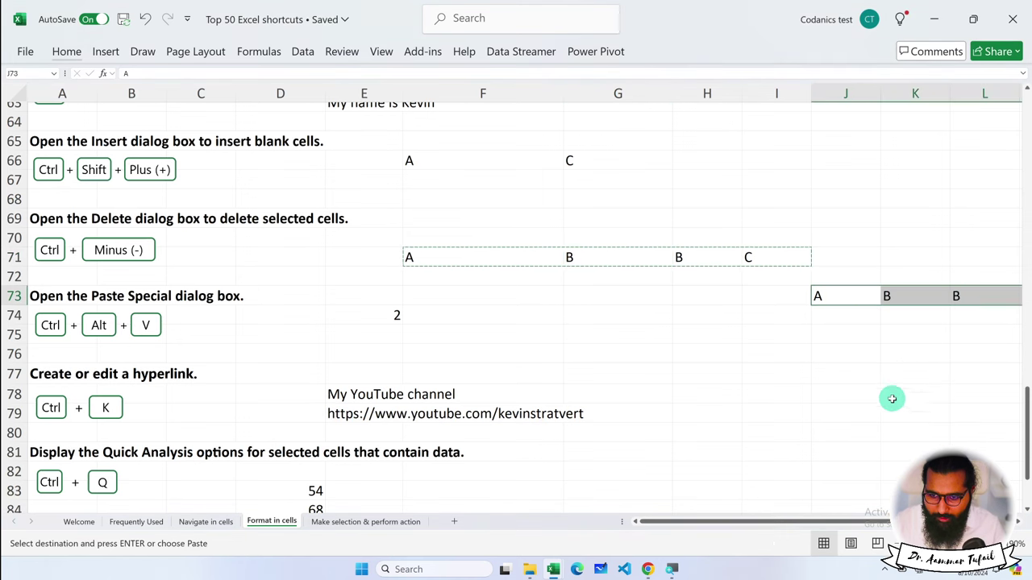
left_click(1016, 303)
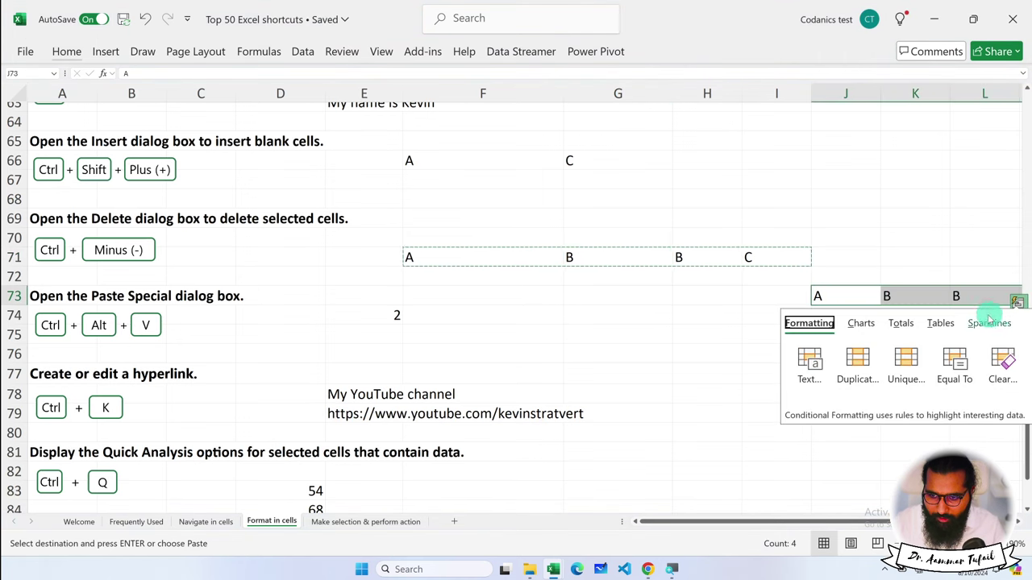
left_click(914, 279)
left_click_drag(866, 292, 983, 297)
left_click(998, 314)
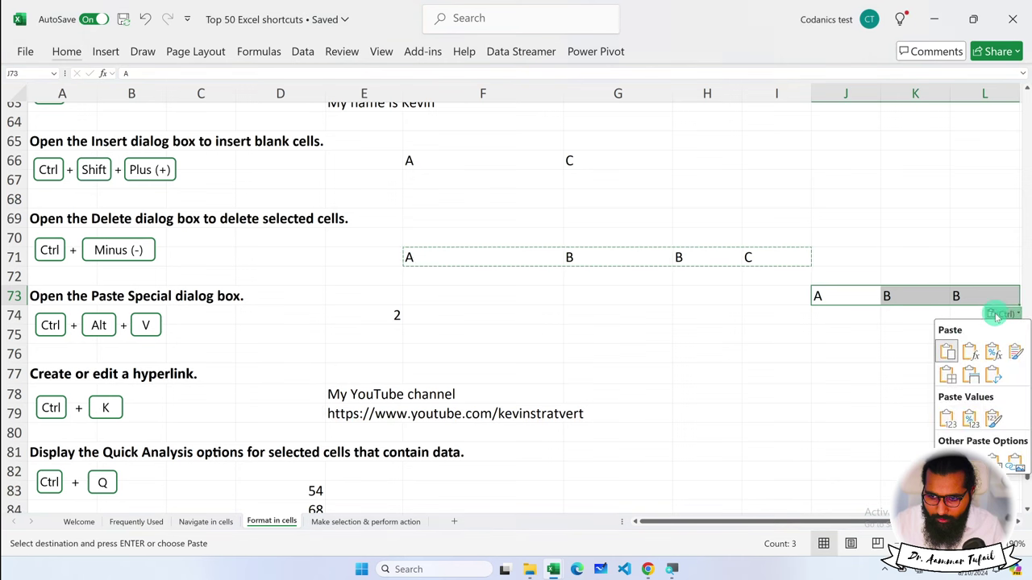
left_click(993, 376)
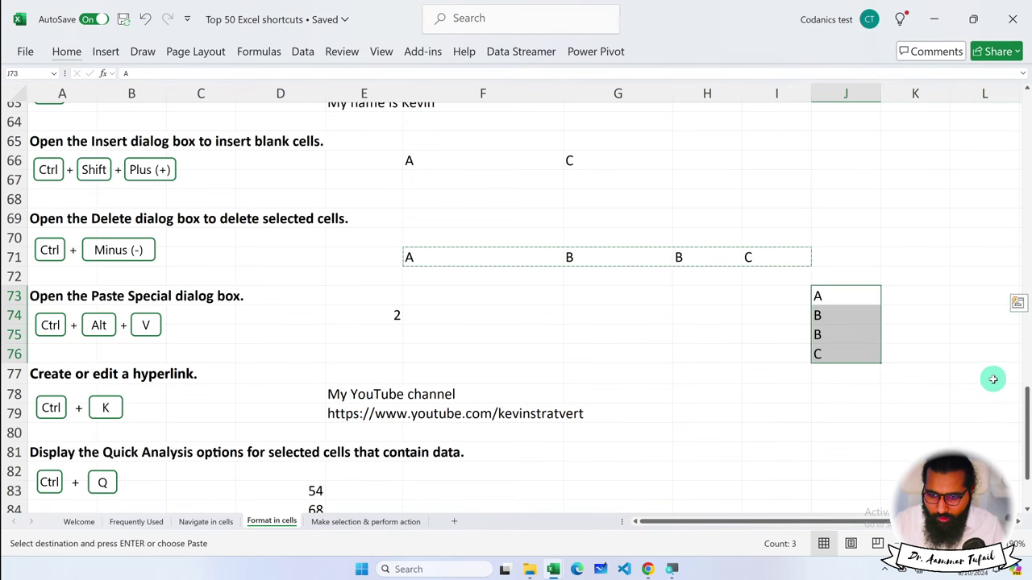
left_click_drag(847, 296, 854, 354)
key("ctrl+v")
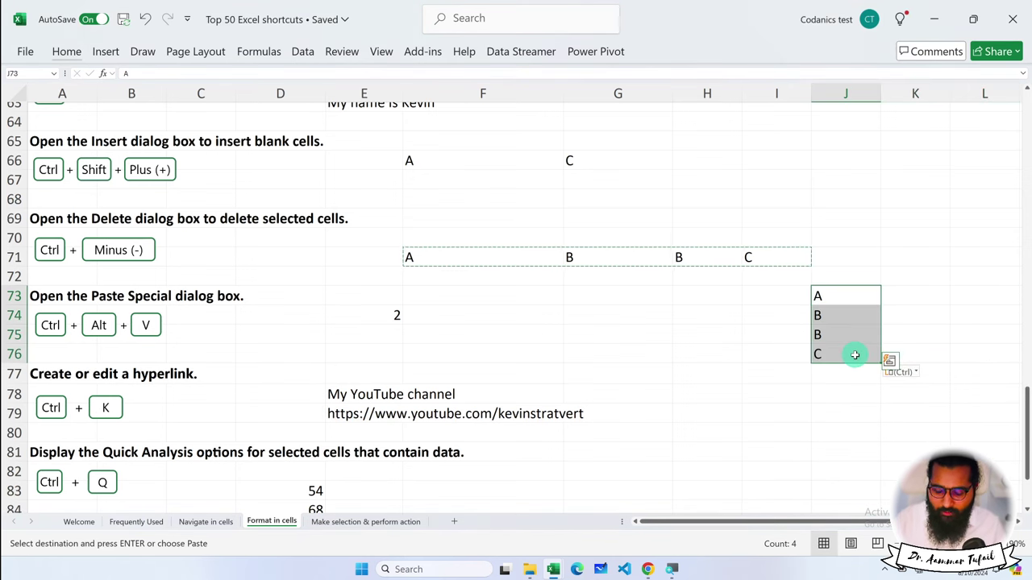
key("Delete")
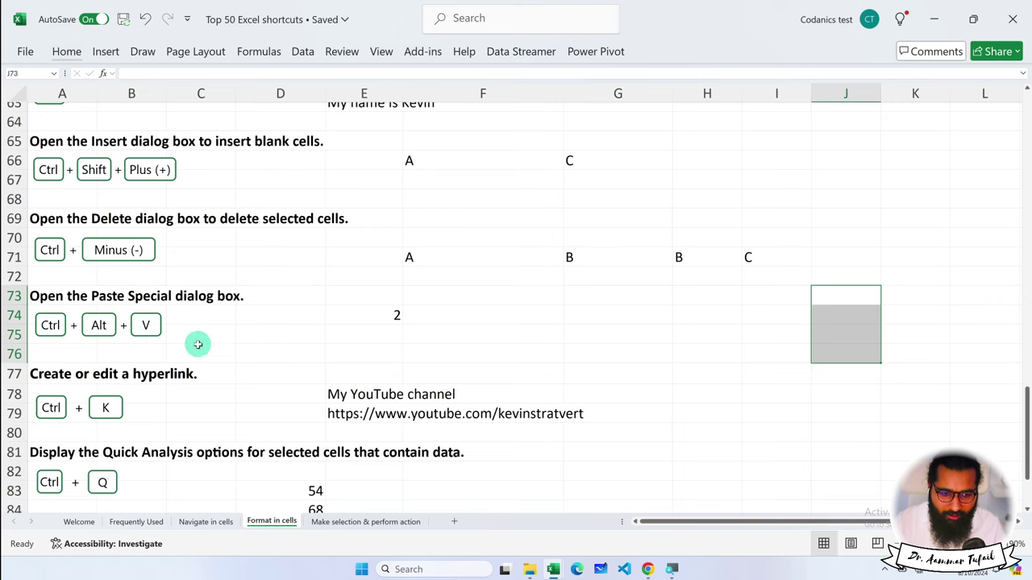
Step: Clear the old URL in E79 and enter the YouTube channel address instead
scroll(197, 344, "down", 1)
left_click(360, 361)
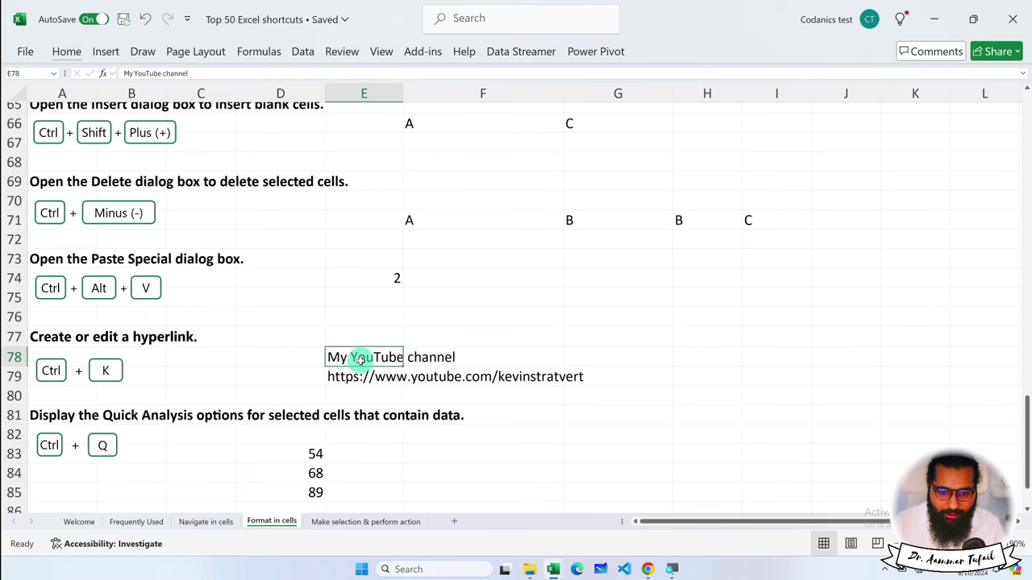
double_click(361, 357)
left_click(345, 377)
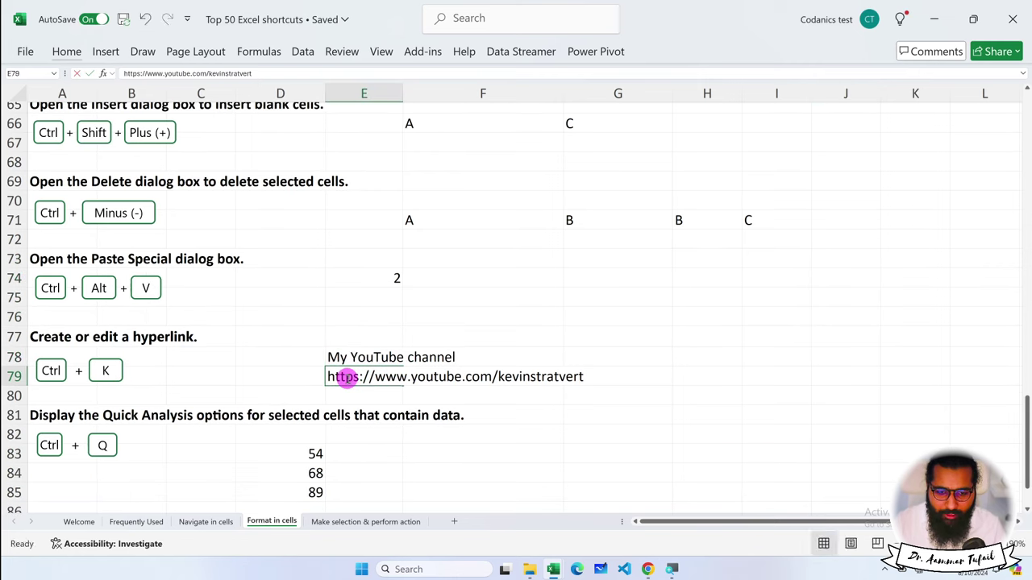
triple_click(345, 376)
key("BackSpace")
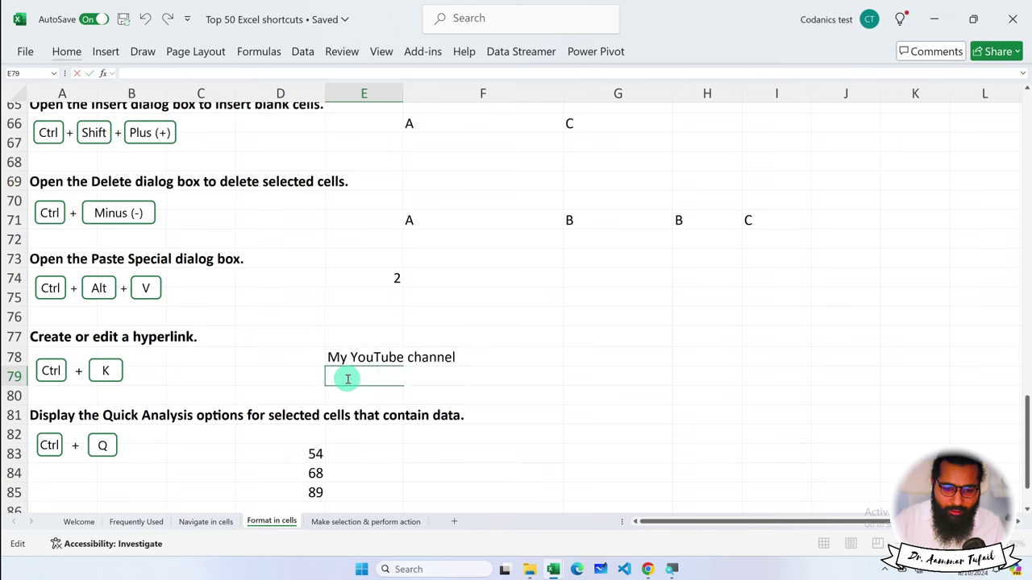
left_click(355, 355)
left_click(350, 376)
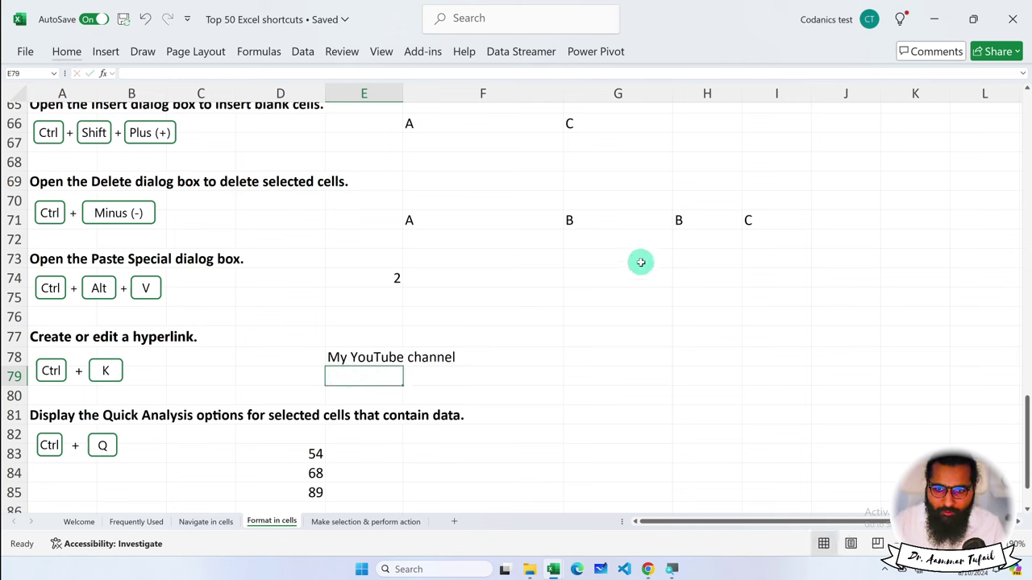
double_click(345, 376)
type("www.youtube.com/@codan")
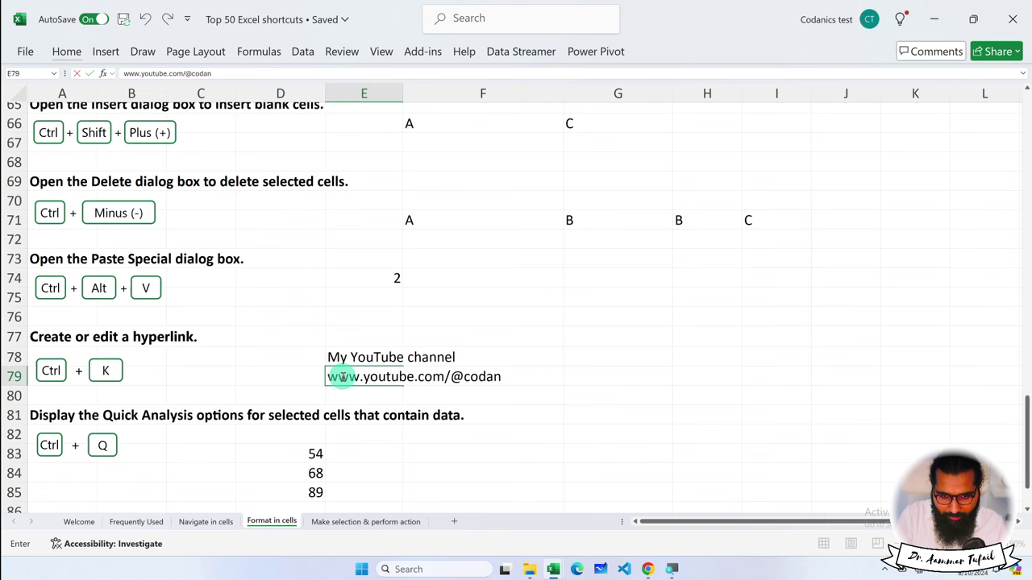
type("ics")
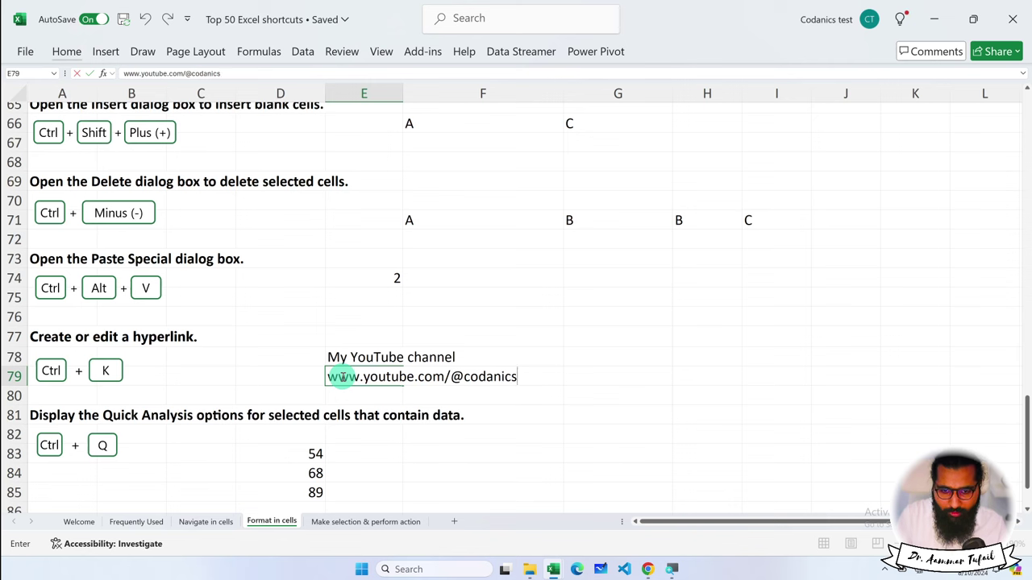
key("Return")
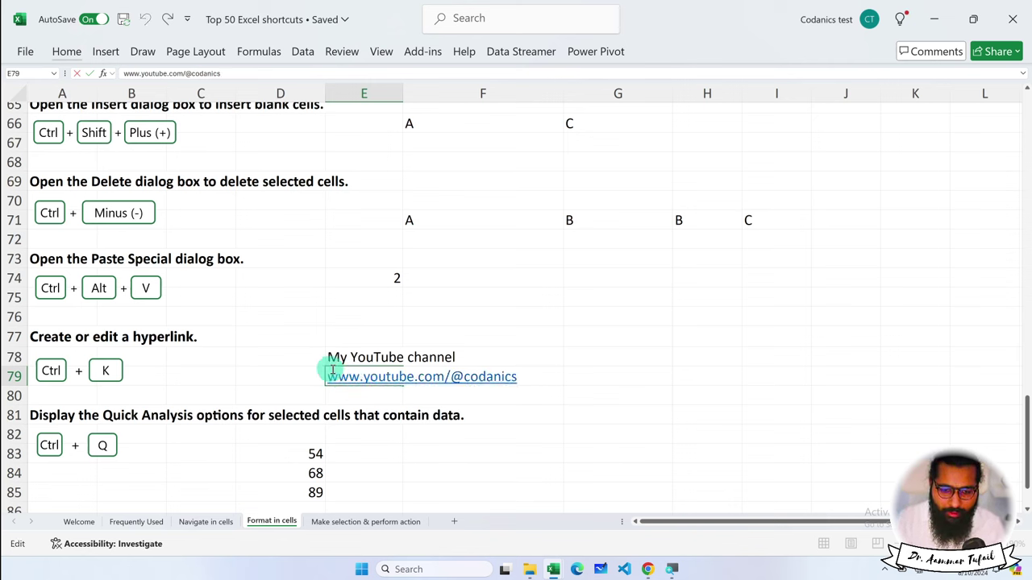
Step: Link 'My YouTube channel' in E78 to the pasted channel address via Ctrl+K
left_click(358, 373)
double_click(359, 372)
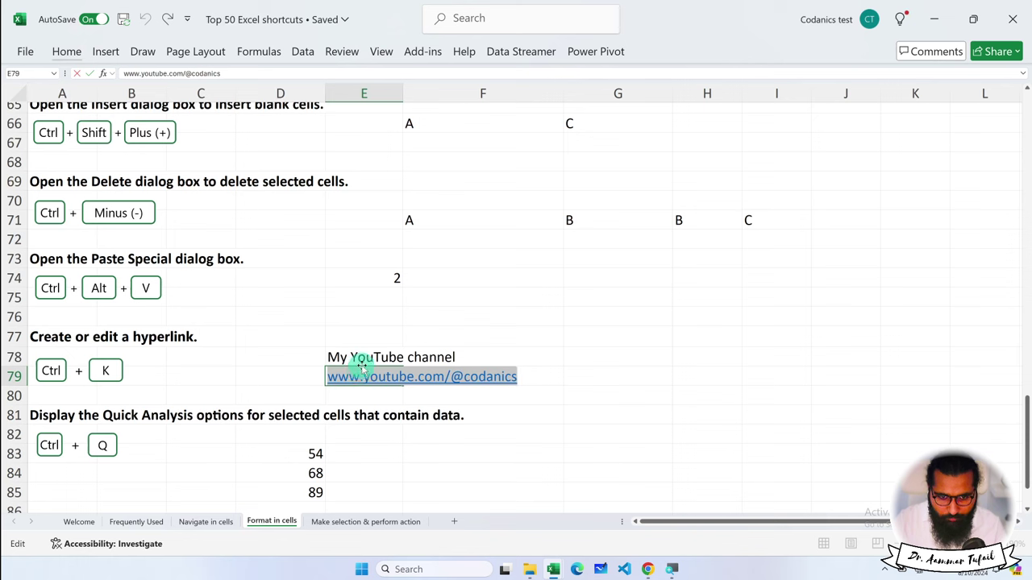
left_click(355, 358)
left_click_drag(352, 357, 348, 360)
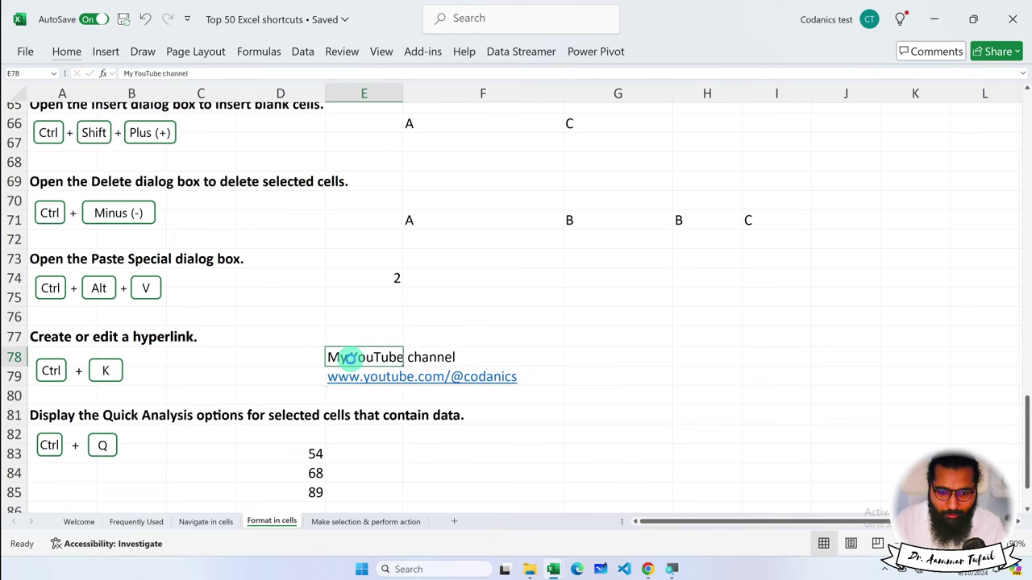
key("ctrl+k")
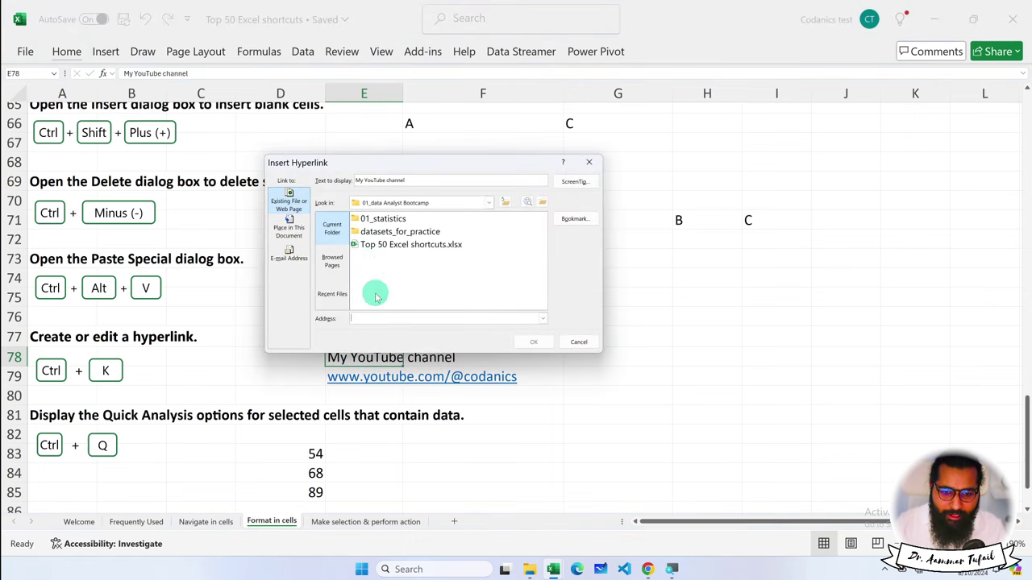
key("ctrl+v")
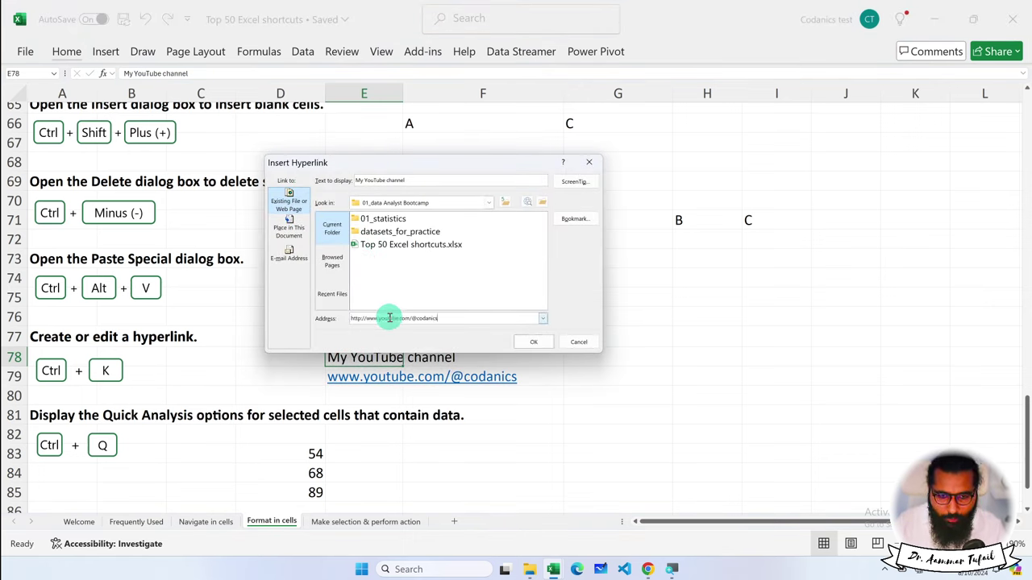
left_click(534, 342)
left_click(542, 338)
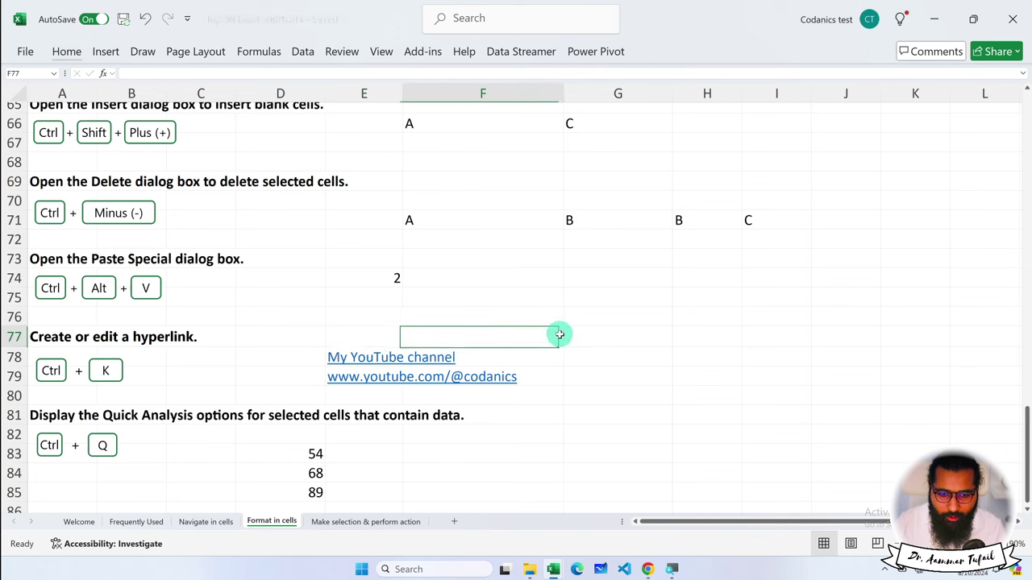
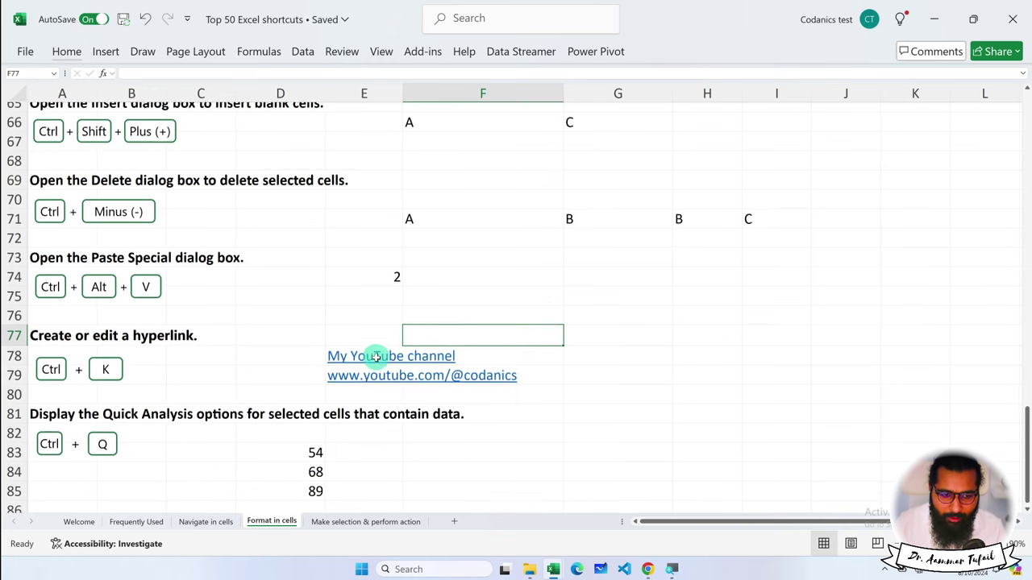
Step: Apply a colour scale and then data bars to the values 54, 68, 89 in D83:D85
scroll(375, 359, "down", 2)
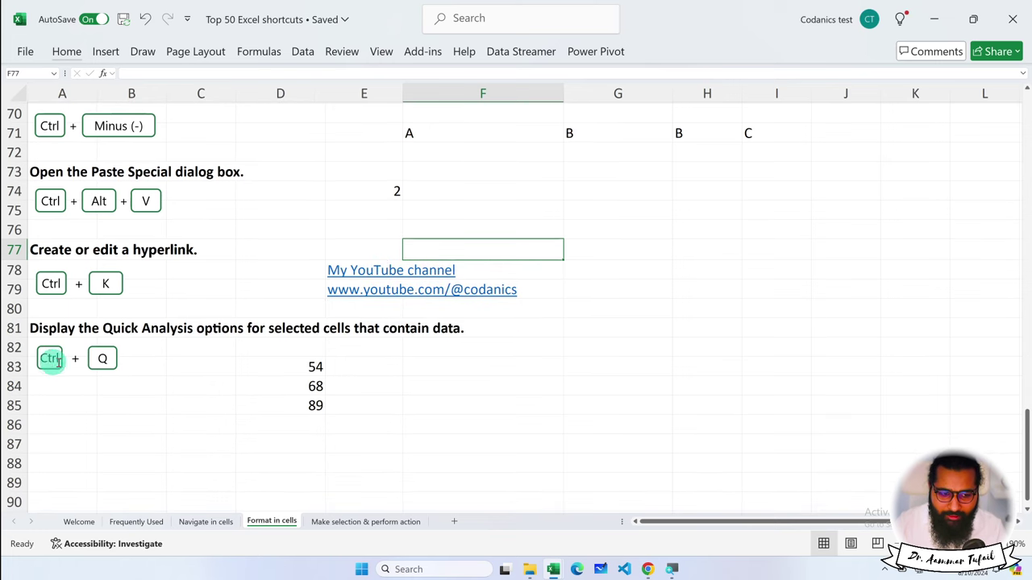
left_click_drag(265, 365, 277, 405)
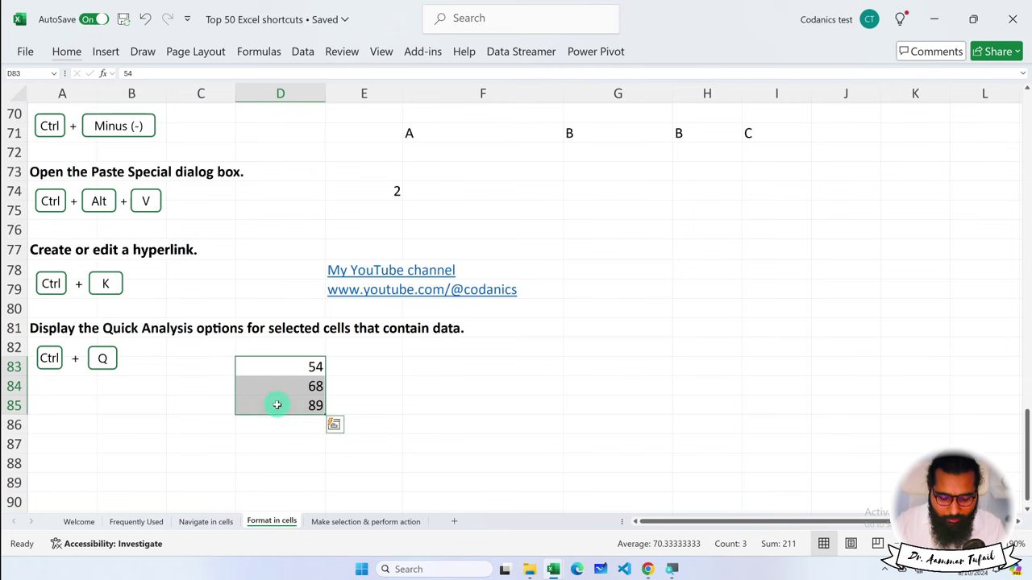
left_click(334, 425)
left_click(247, 481)
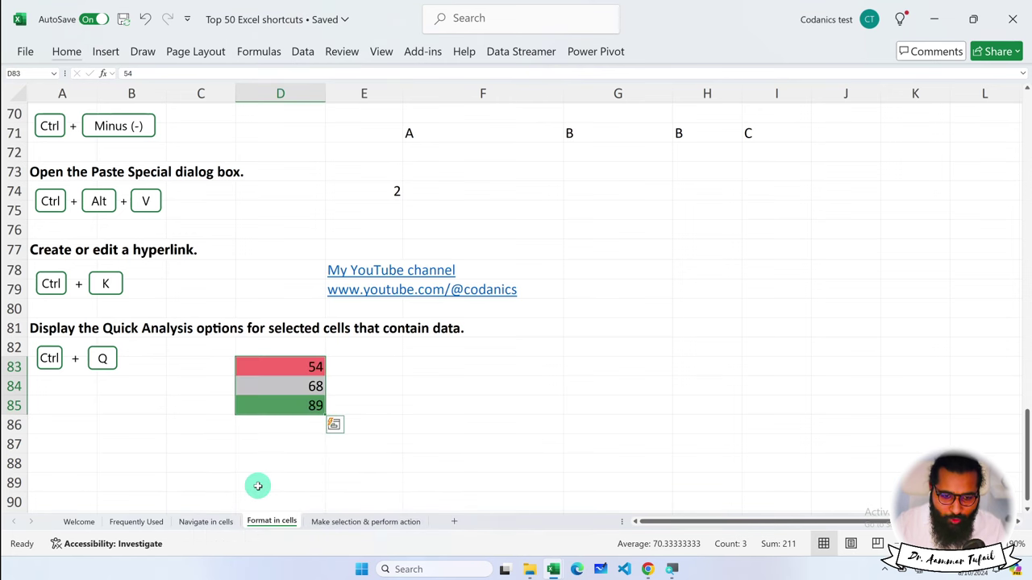
left_click(334, 425)
left_click(202, 478)
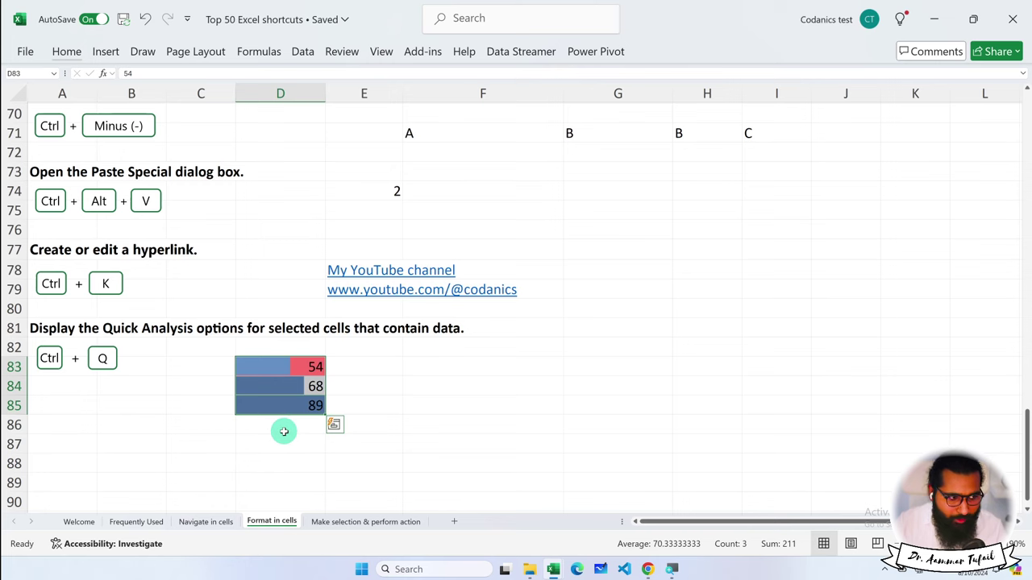
Step: Switch to the Make selection & perform action sheet
scroll(283, 428, "down", 1)
scroll(169, 431, "up", 2)
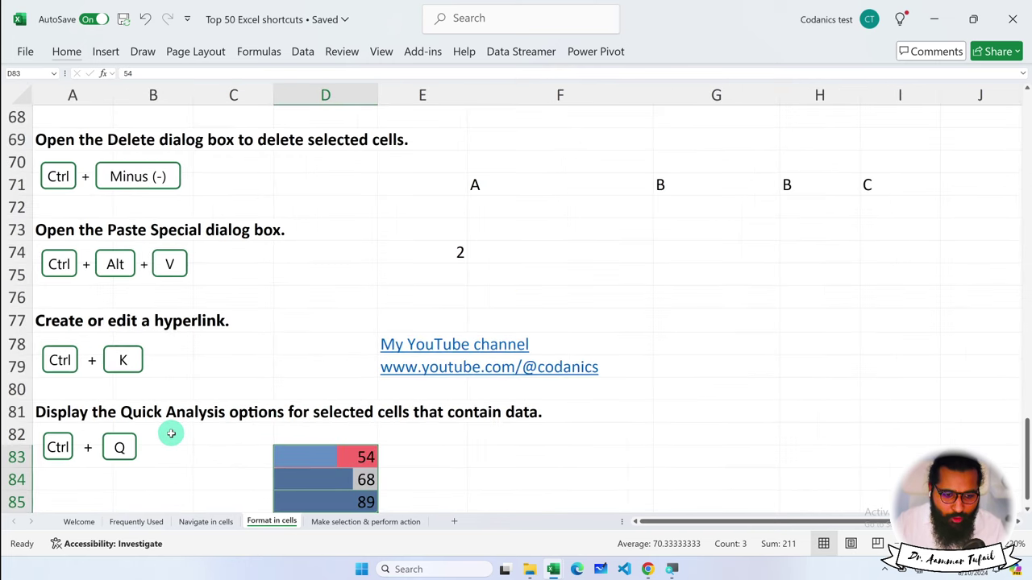
scroll(171, 433, "up", 1)
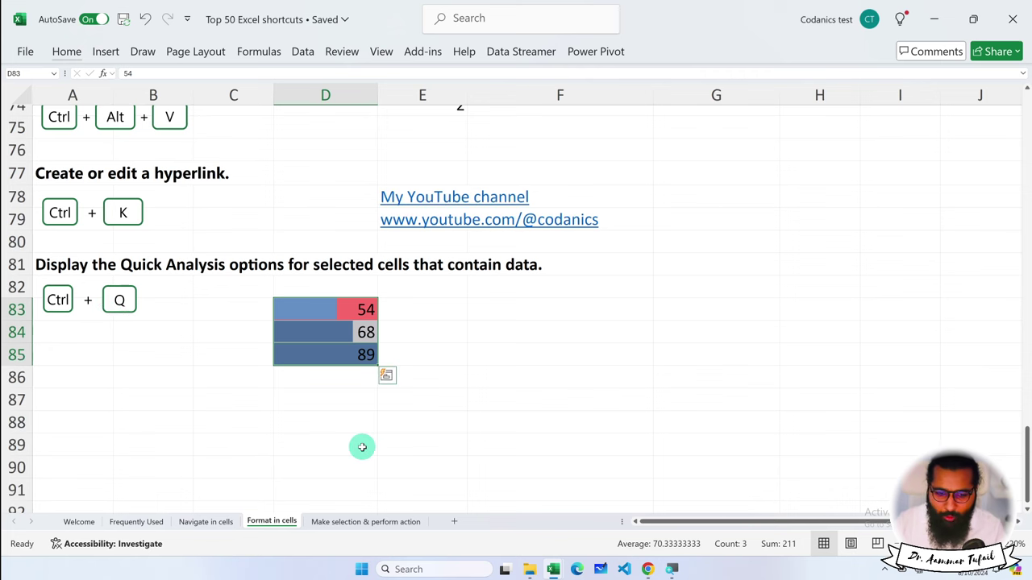
left_click(355, 521)
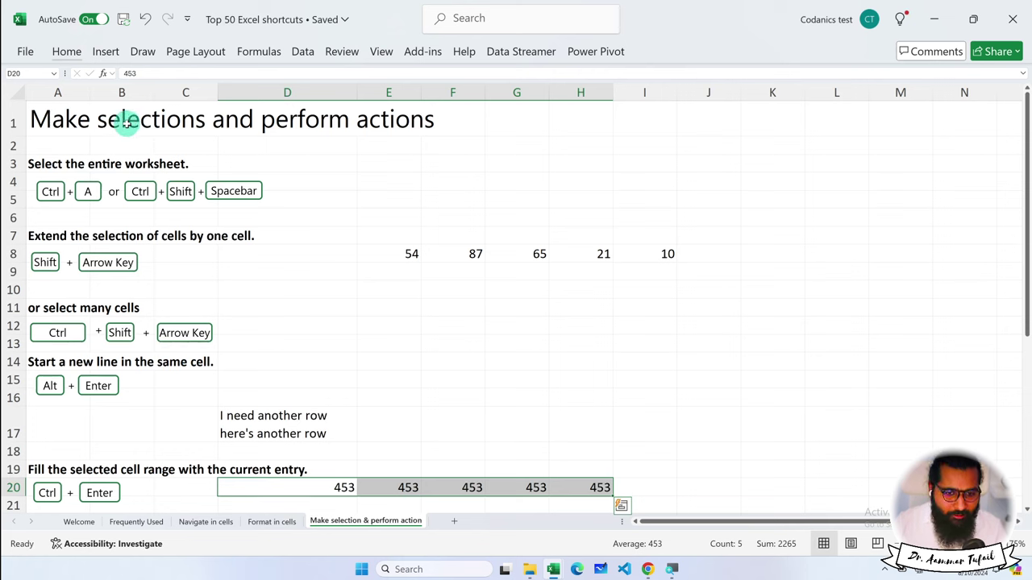
Step: Select the whole worksheet with Ctrl+A from C2, then again with Ctrl+Shift+Space
left_click(66, 193)
left_click(59, 143)
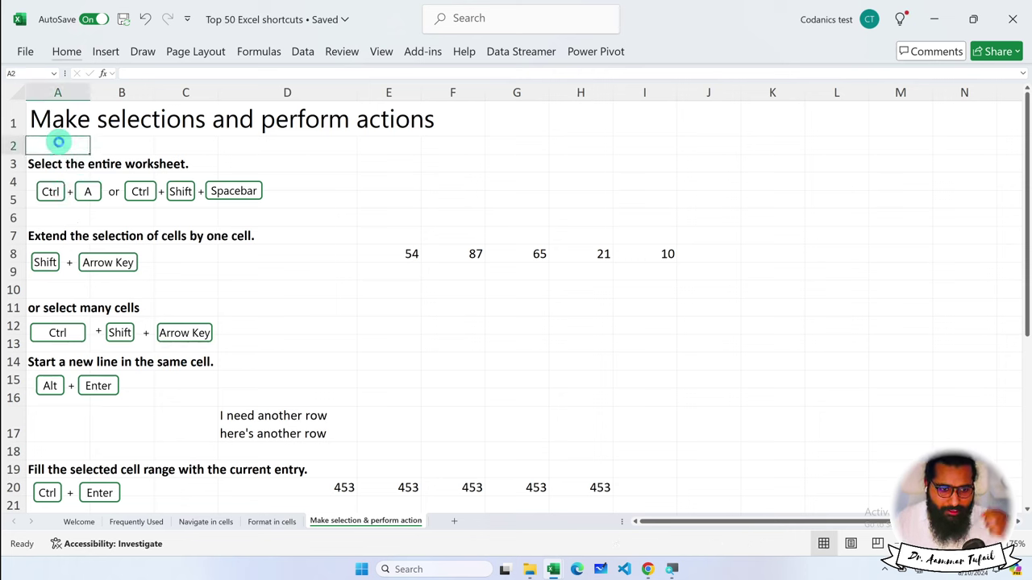
key("ctrl+a")
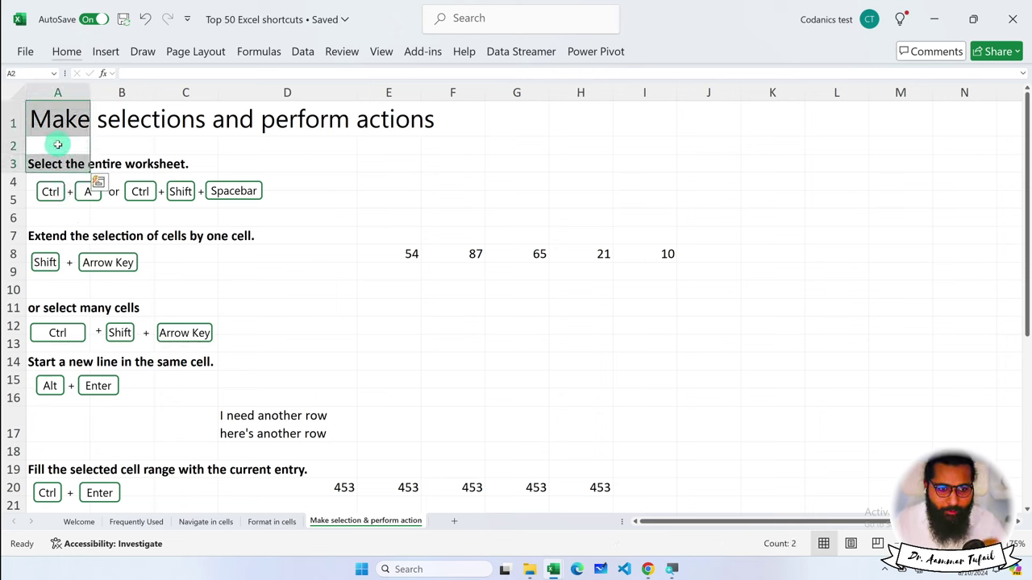
left_click(181, 143)
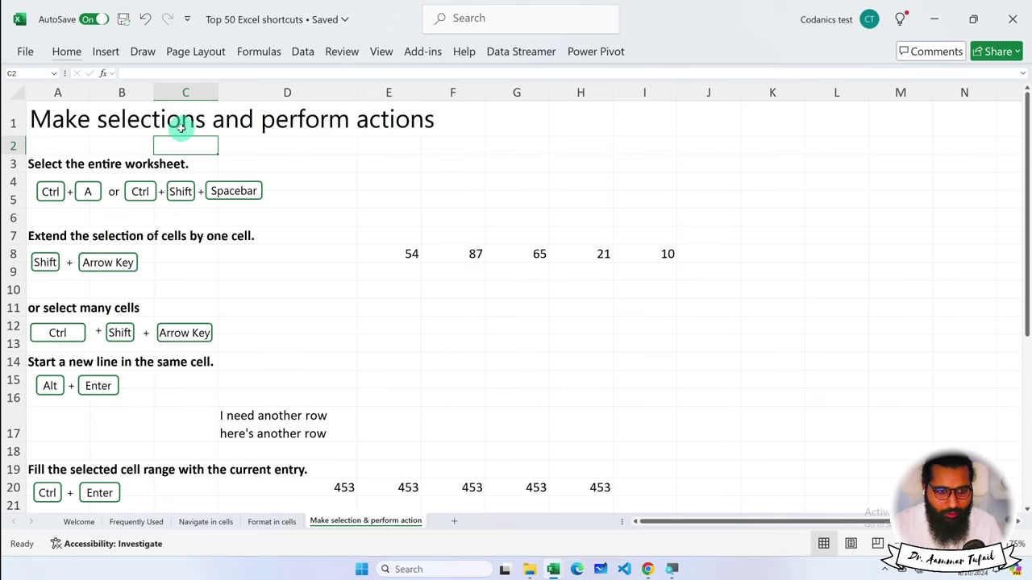
key("ctrl+a")
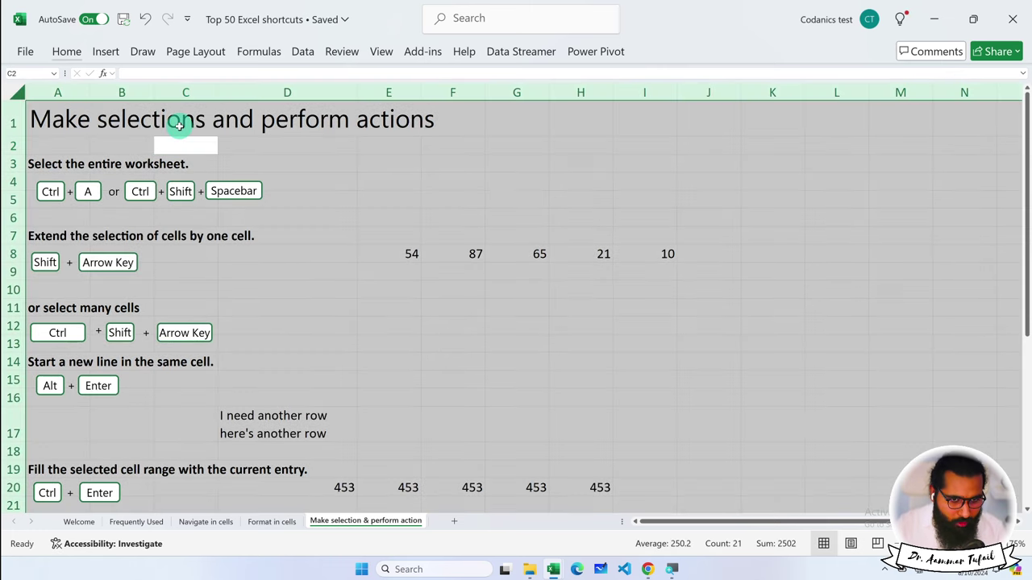
left_click(353, 211)
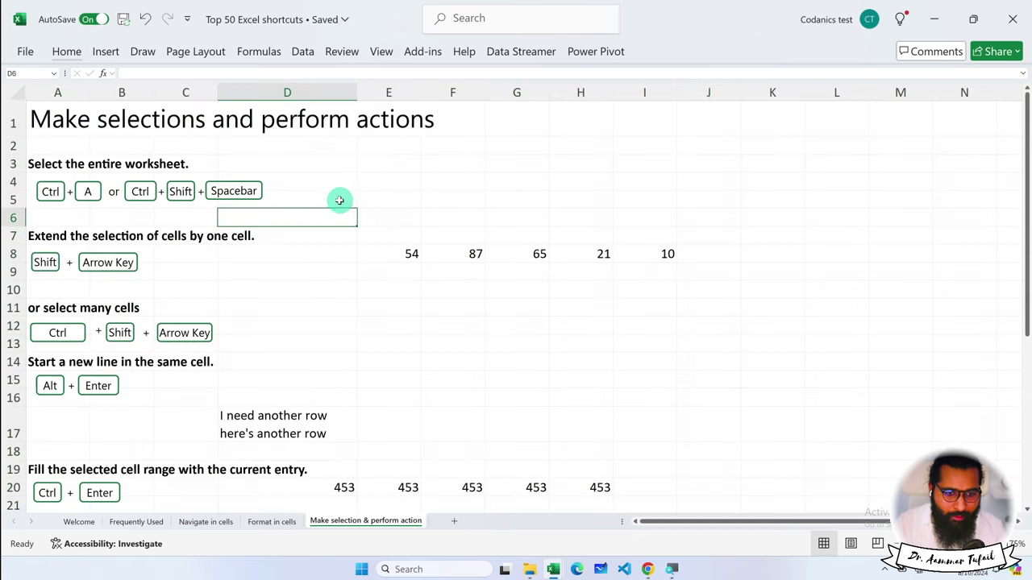
key("ctrl+shift+space")
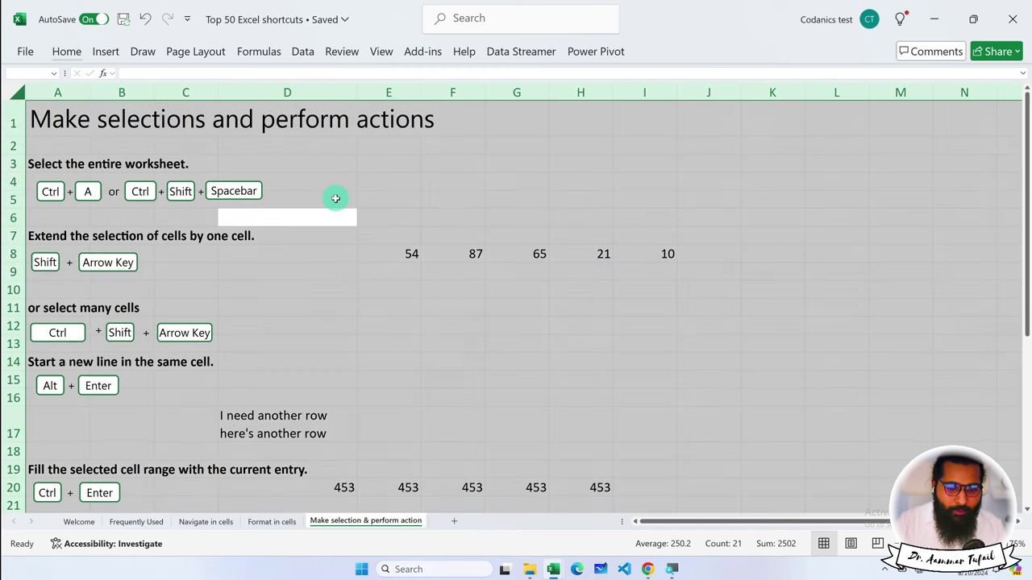
left_click(336, 212)
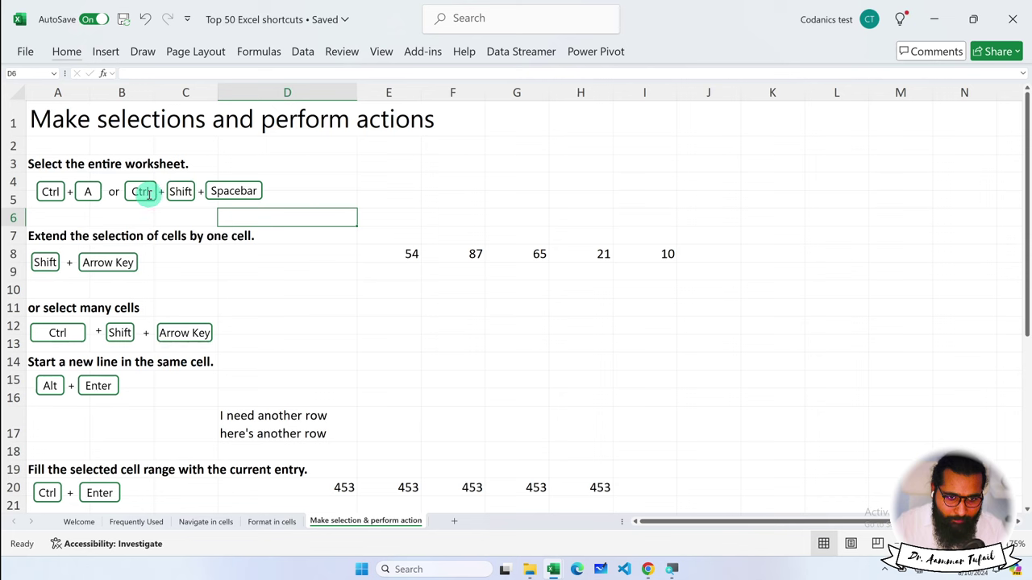
Step: Select all of column G with Ctrl+Space, then all of row 2 with Shift+Space
left_click(524, 127)
key("ctrl+space")
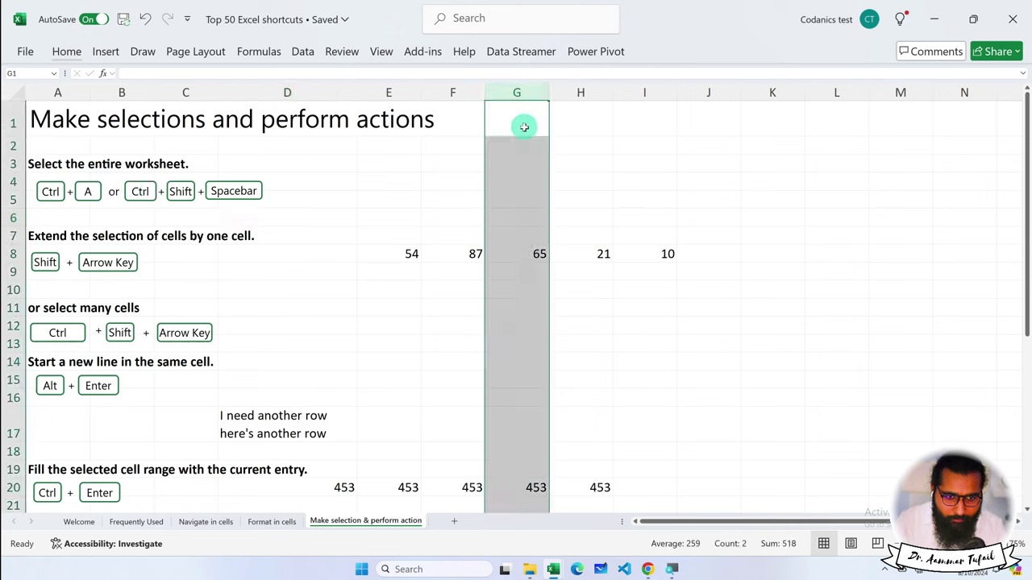
key("ctrl+a")
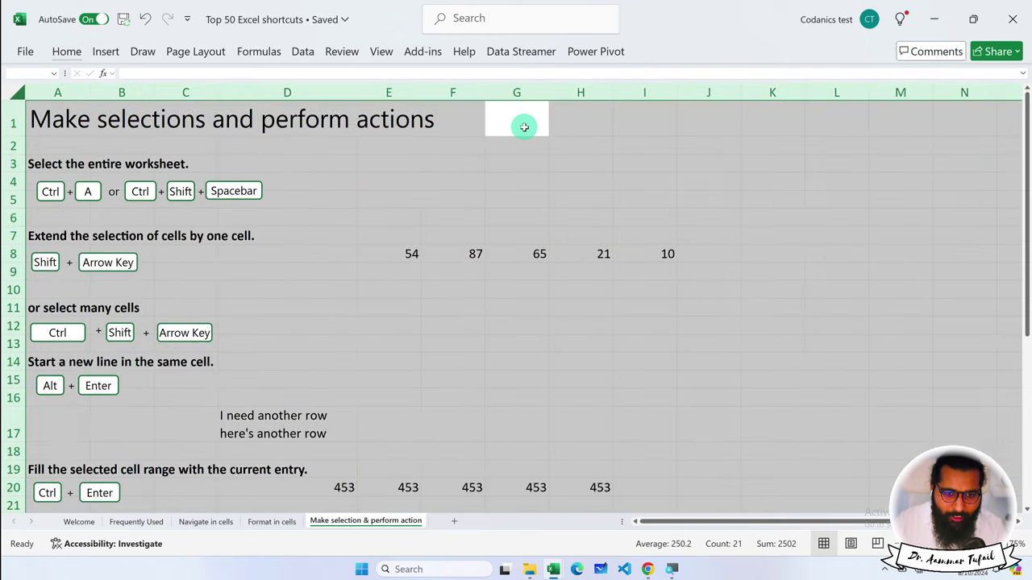
left_click(508, 149)
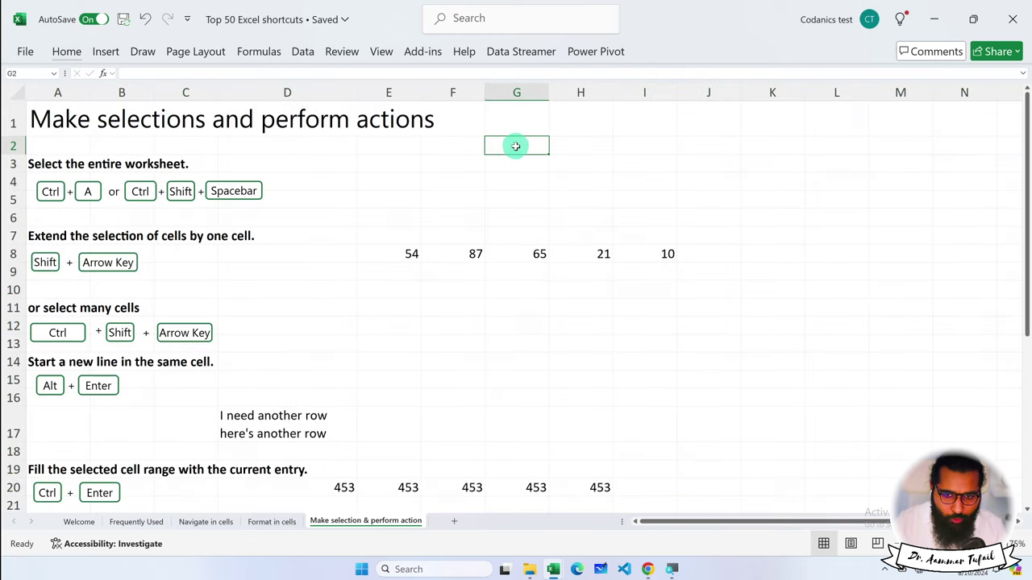
key("shift+space")
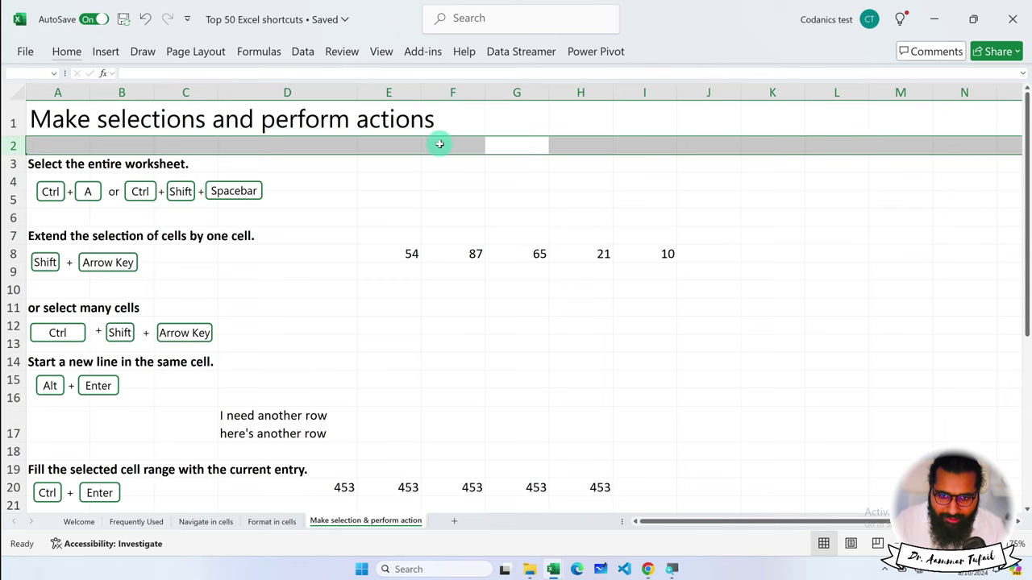
Step: Select the entire worksheet once more with Ctrl+A from cell G3
scroll(526, 244, "right", 1)
scroll(526, 244, "right", 3)
scroll(521, 250, "left", 4)
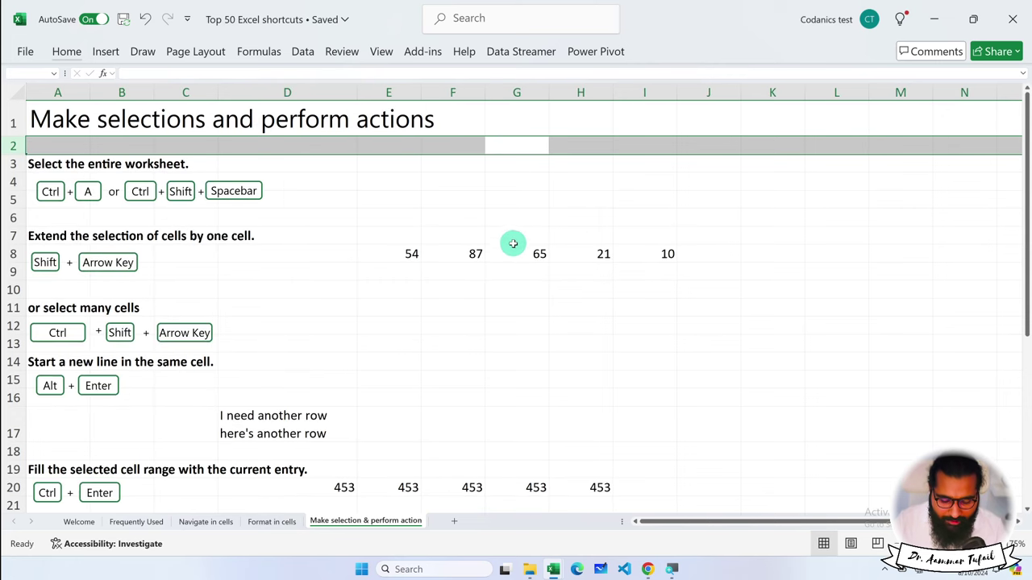
key("ctrl+a")
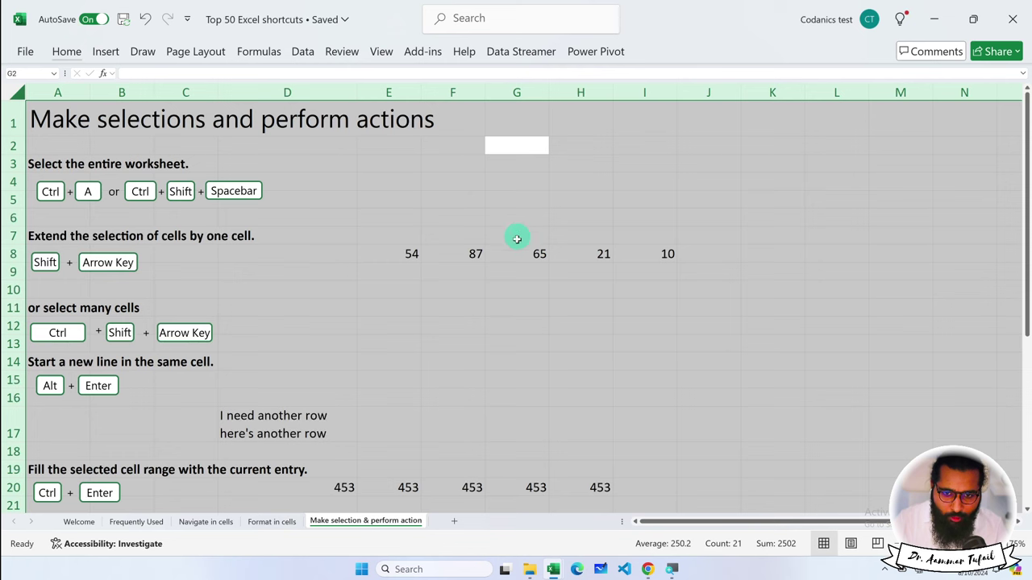
left_click(515, 213)
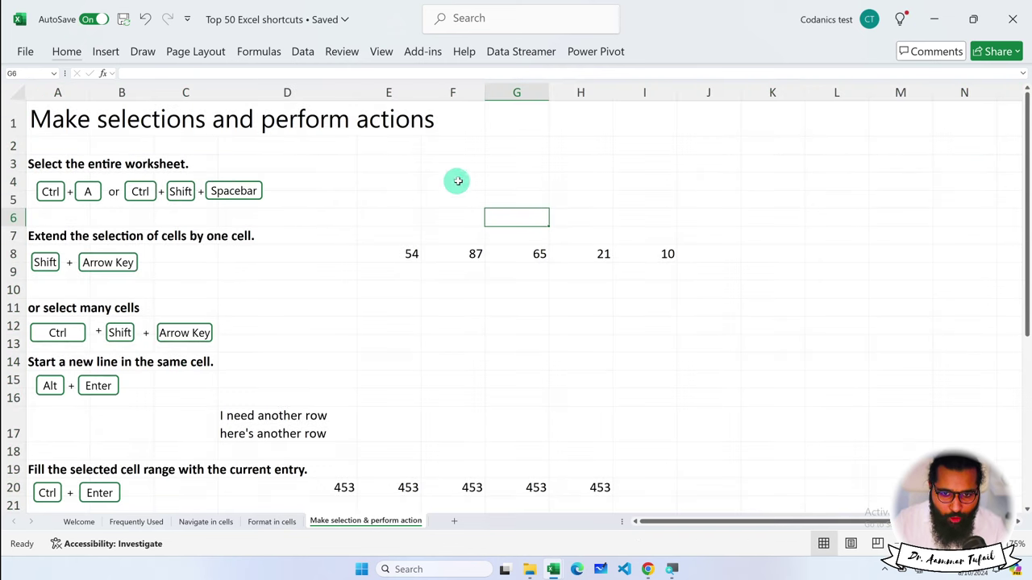
left_click(516, 165)
key("ctrl+a")
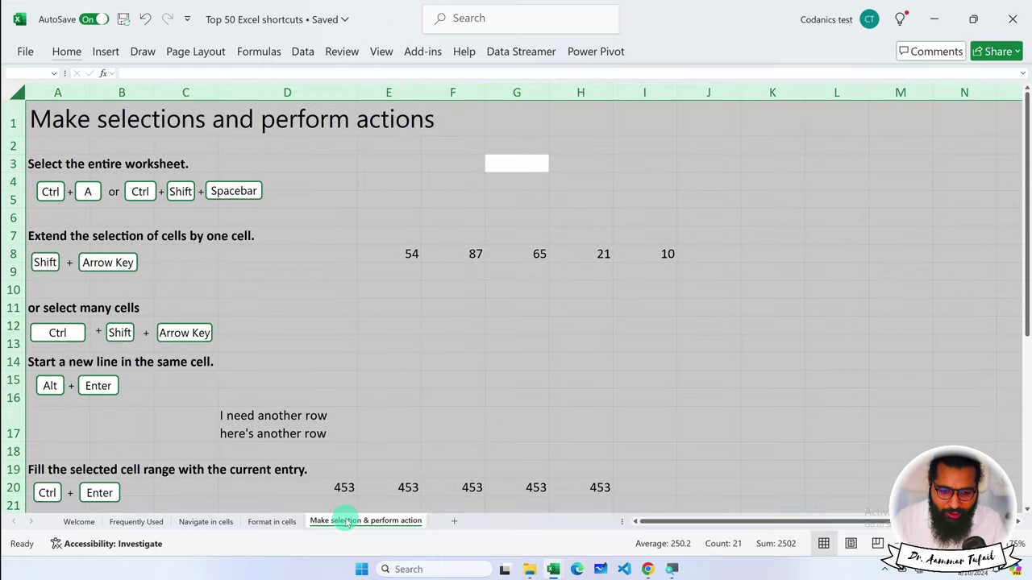
Step: Starting at E8, extend and shrink the row 8 selection cell by cell with Shift+arrows
left_click(339, 198)
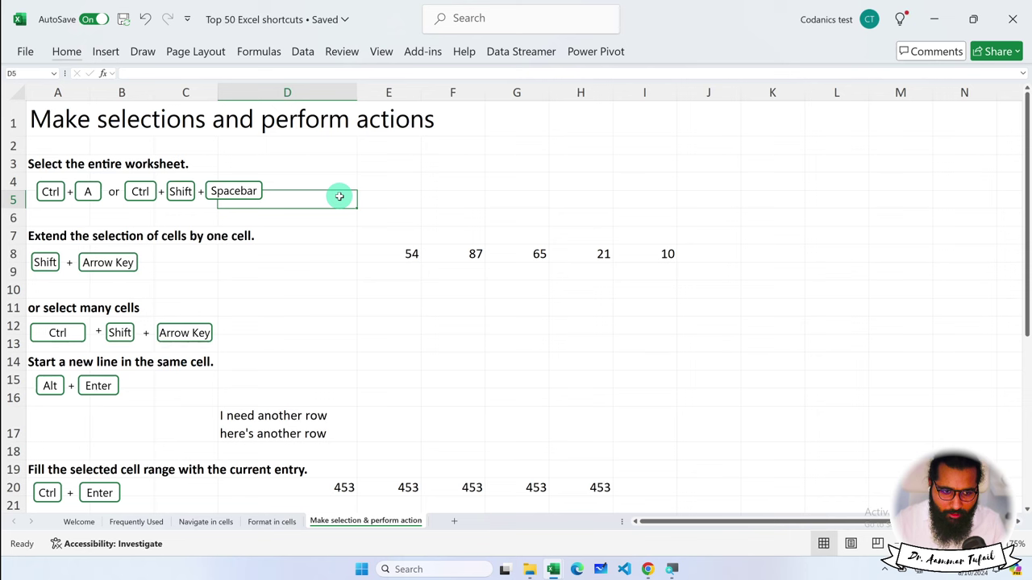
left_click(397, 252)
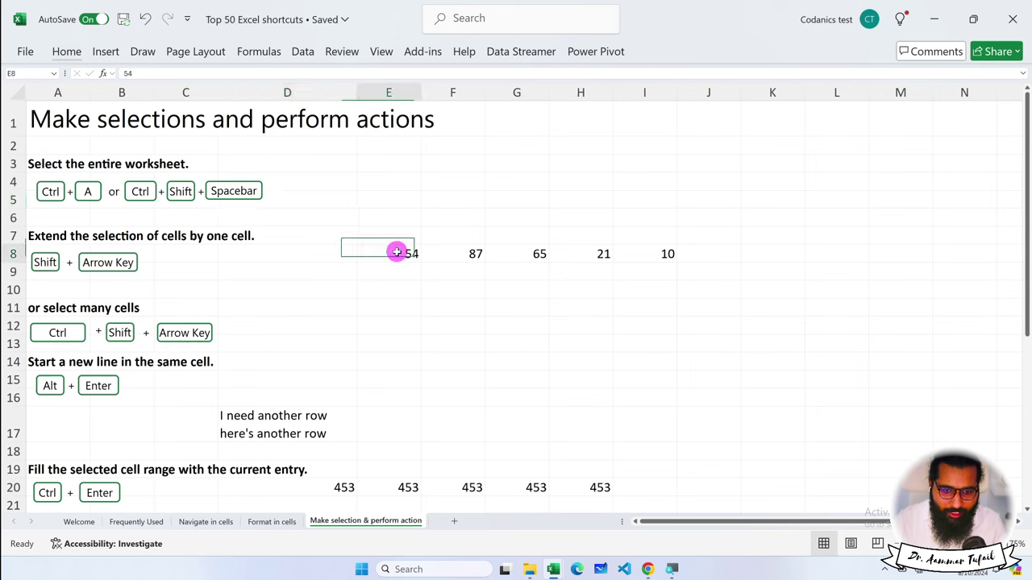
key("shift+Right")
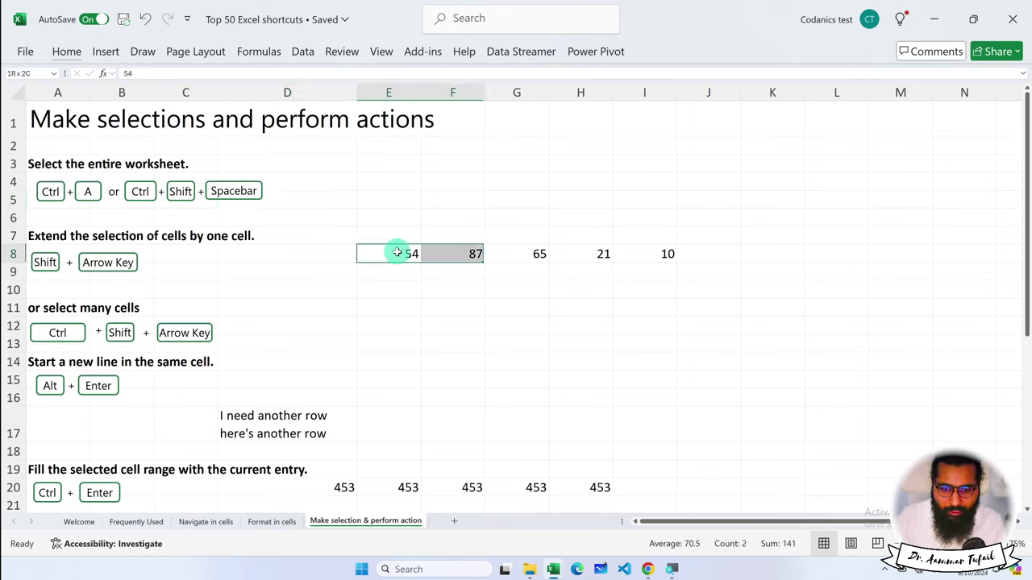
key("shift+Right")
key("shift+Right")
key("shift+Right")
key("shift+Left")
key("shift+Left")
key("shift+Left")
key("shift+Right")
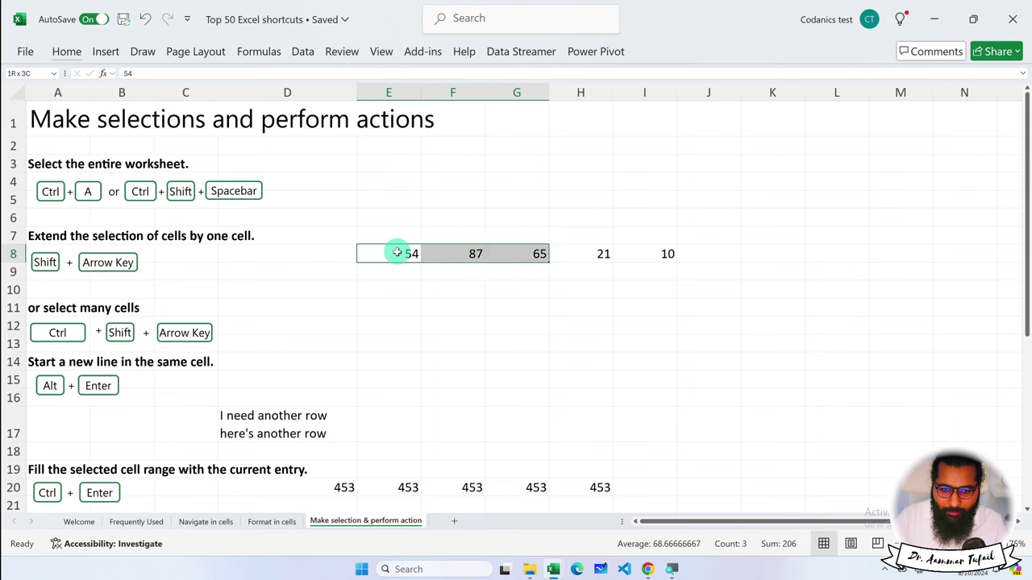
key("shift+Right")
key("shift+Left")
key("shift+Left")
key("shift+Left")
key("shift+Left")
key("shift+Right")
key("shift+Right")
key("shift+Right")
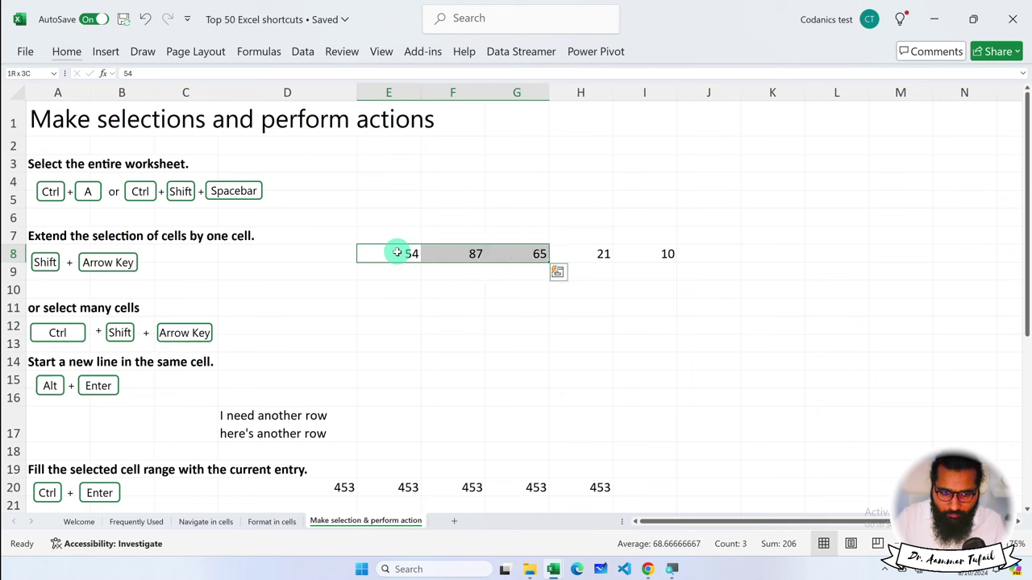
key("shift+Left")
key("shift+Left")
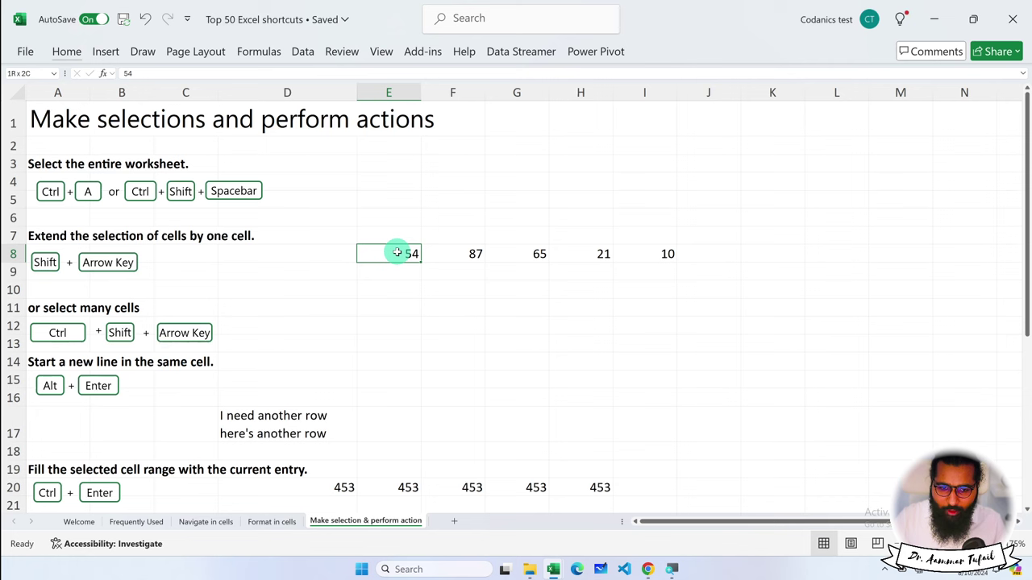
Step: Select E8:I8 with Ctrl+Shift+Right, stretch it down to row 20, then back up
key("ctrl+shift+Right")
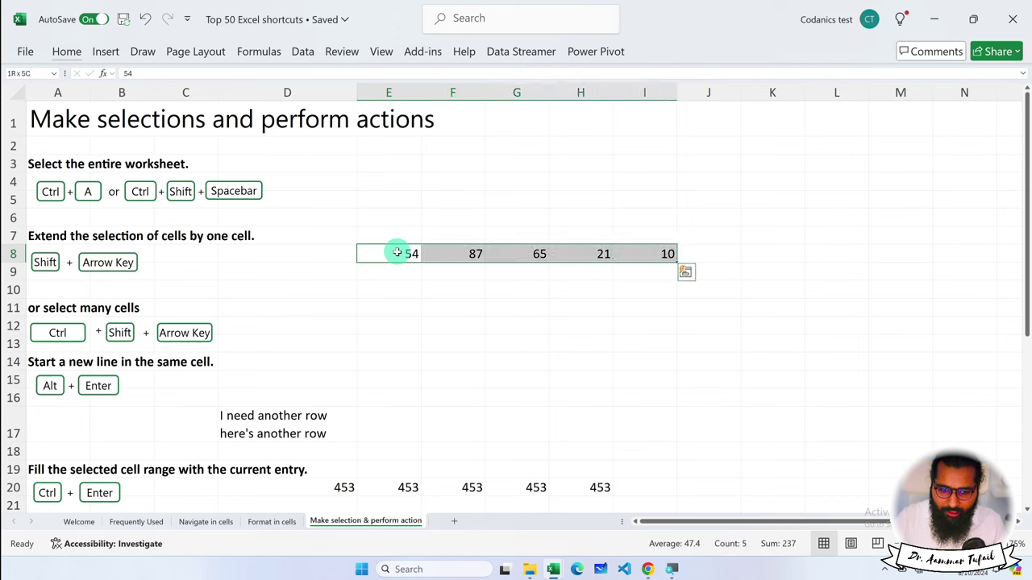
key("ctrl+shift+Down")
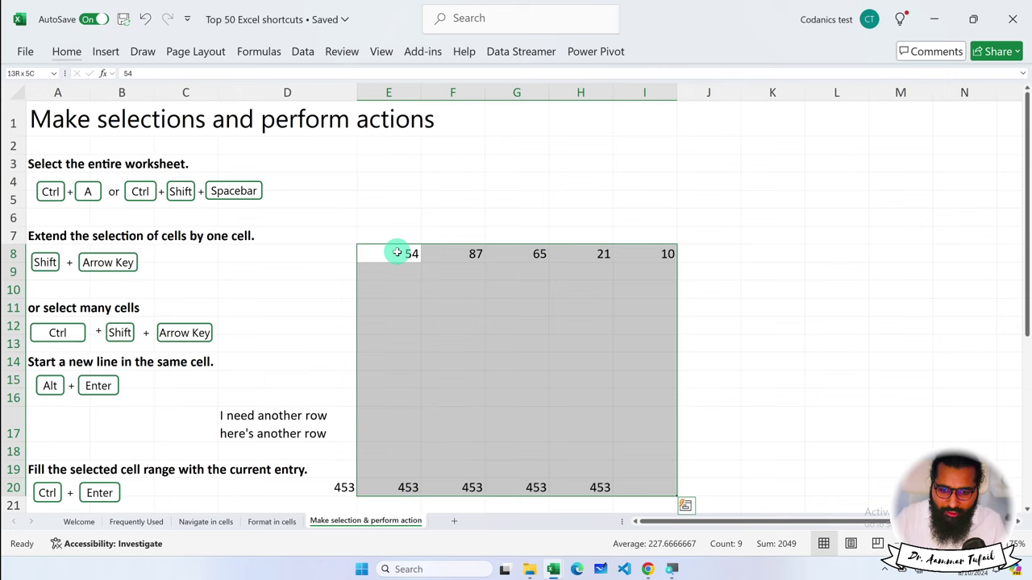
key("ctrl+shift+Up")
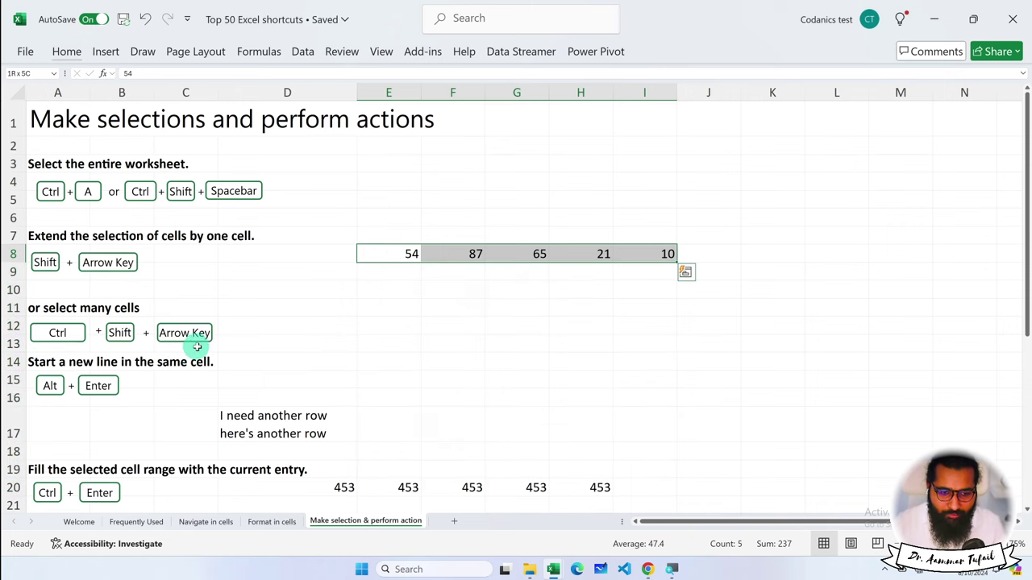
scroll(225, 337, "down", 2)
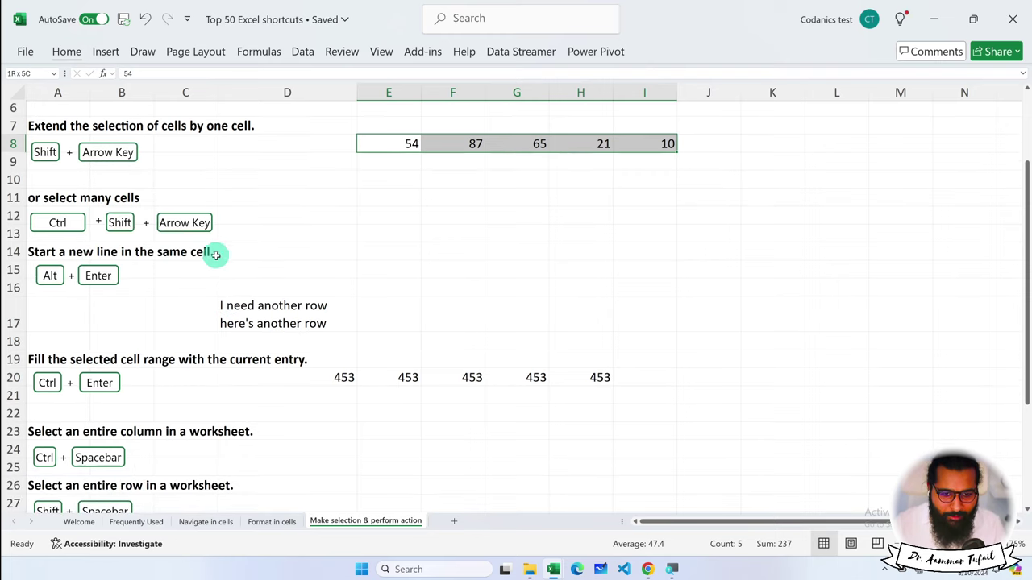
Step: Enter a name in E17 with 'I am teaching at codanics youtube channel' on a second line
left_click(387, 286)
left_click(387, 315)
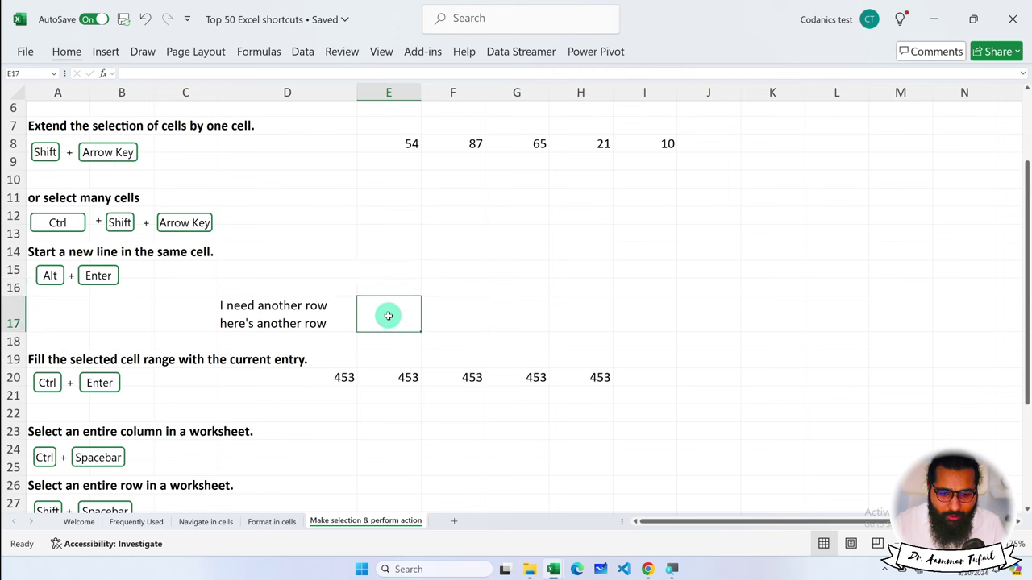
key("alt+Return")
type("My Name is Aammar")
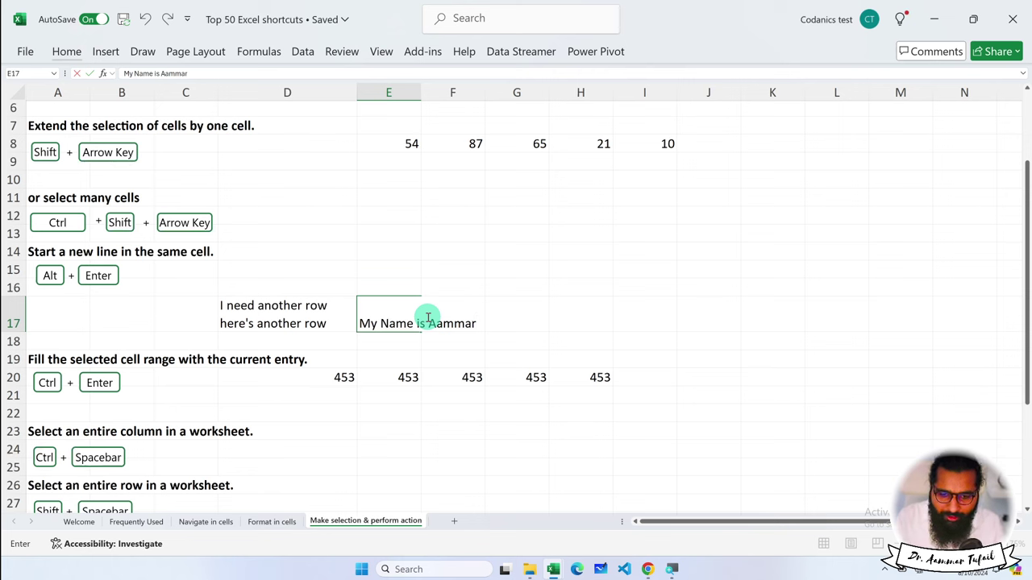
key("Return")
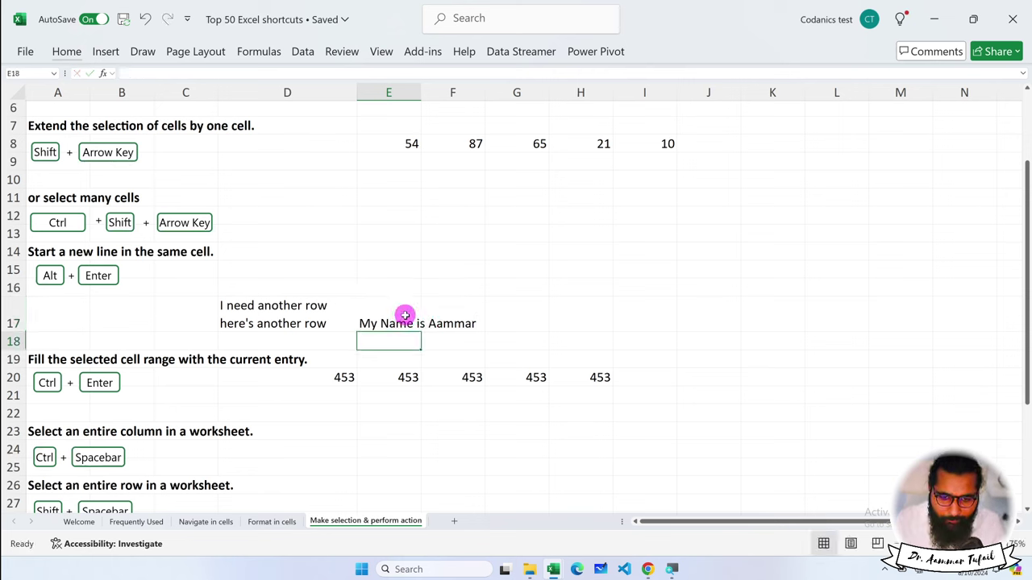
double_click(403, 316)
type("I am teaching at c")
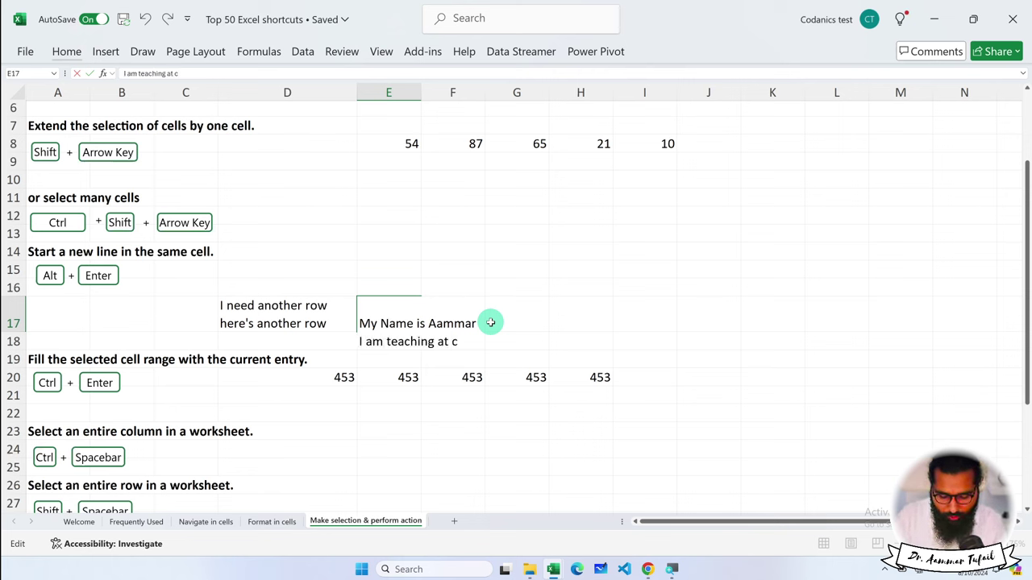
type("odanics youtube channel")
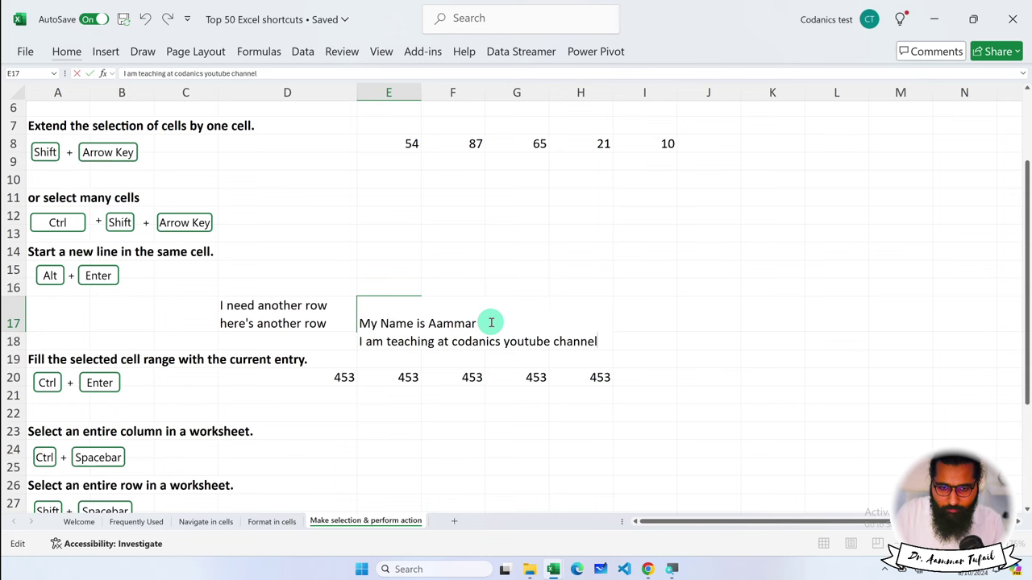
key("Return")
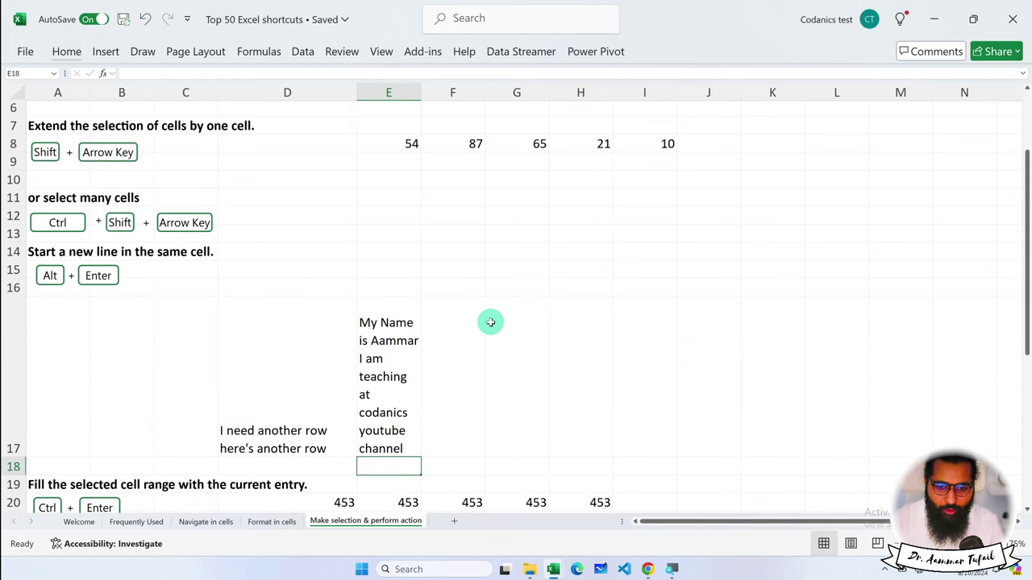
Step: Autofit column E and row 17 to fit the two-line text
left_click_drag(421, 92, 638, 99)
double_click(494, 438)
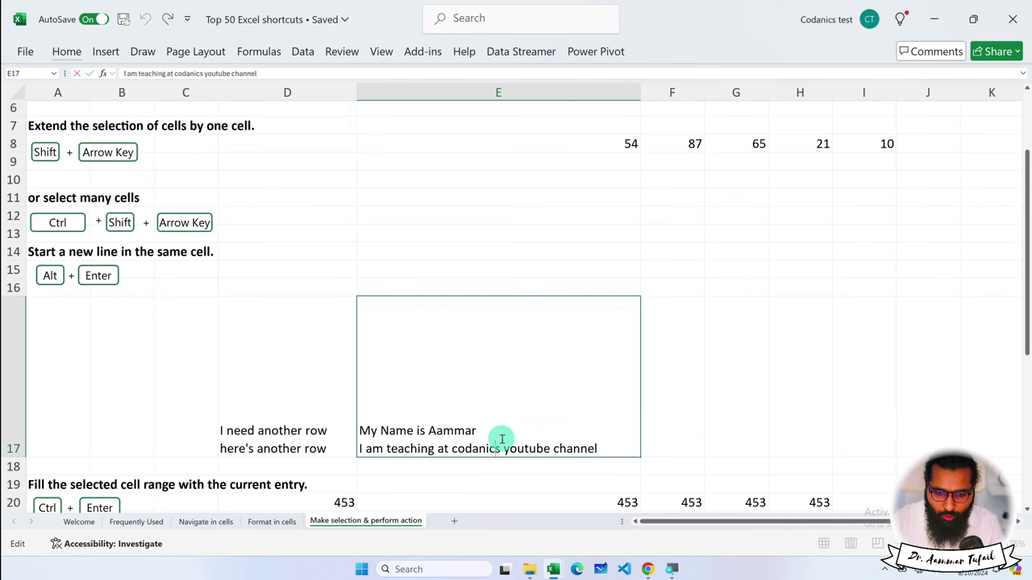
left_click_drag(604, 445, 530, 424)
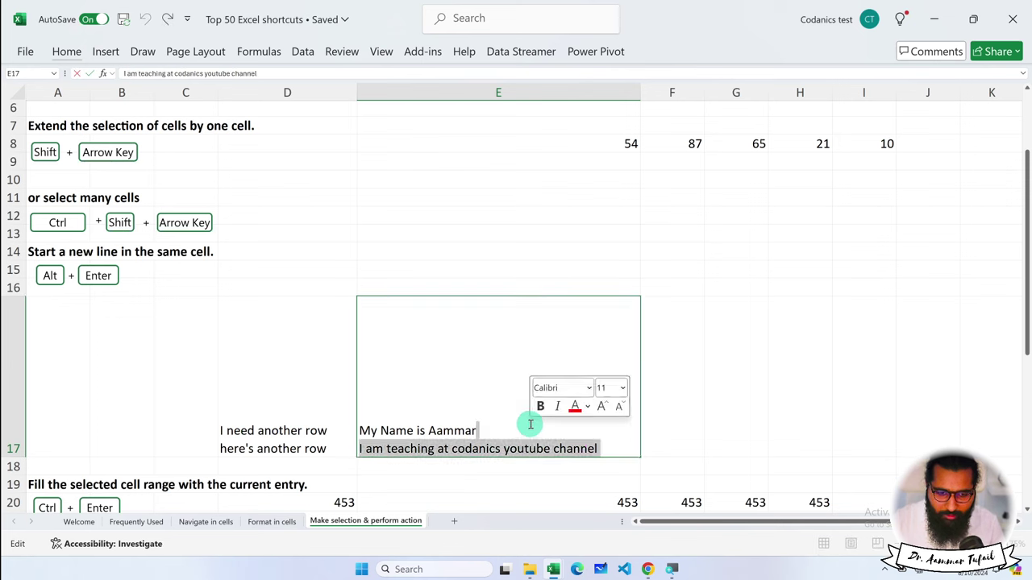
double_click(13, 453)
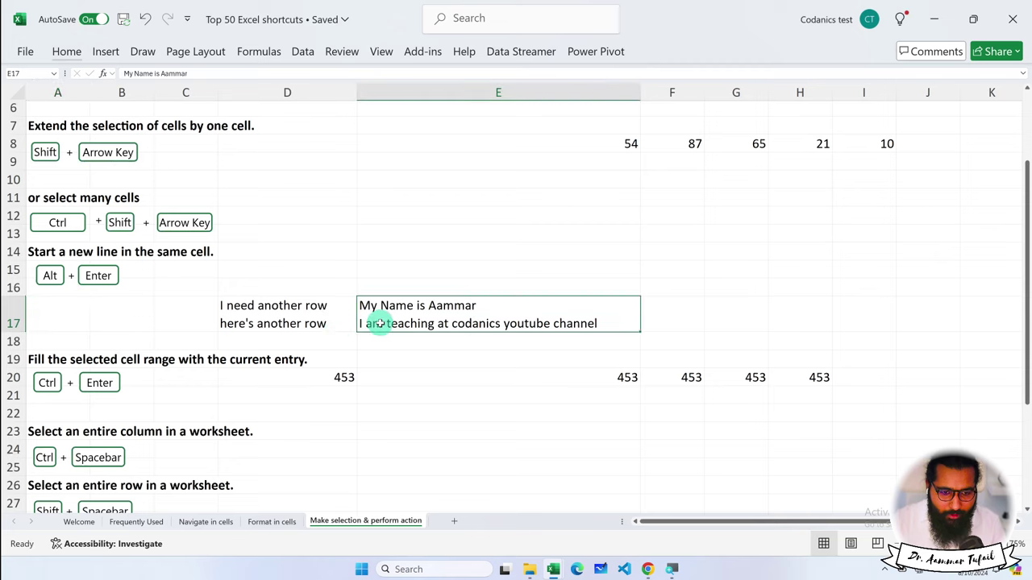
scroll(379, 324, "down", 2)
left_click(71, 319)
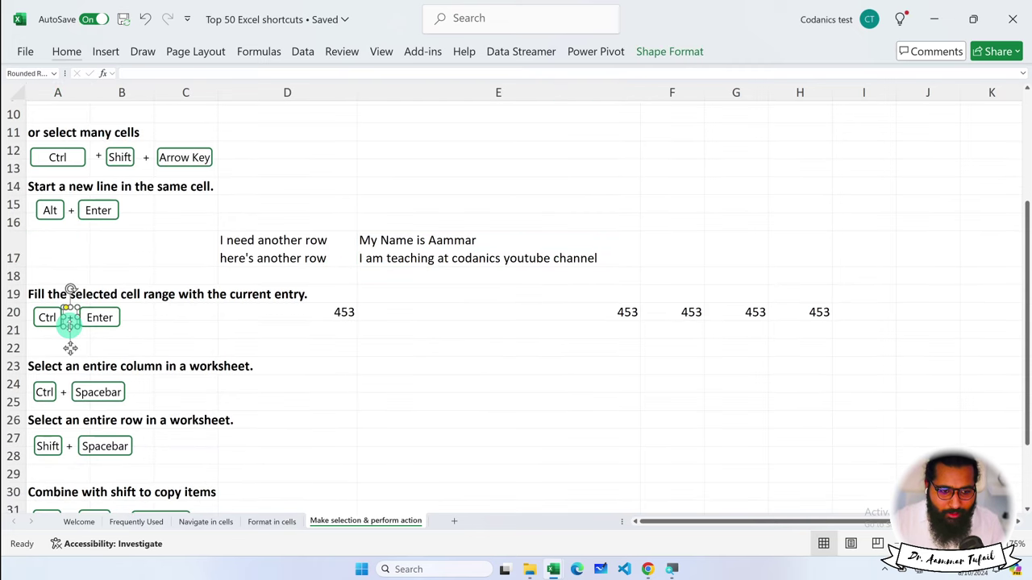
left_click(45, 314)
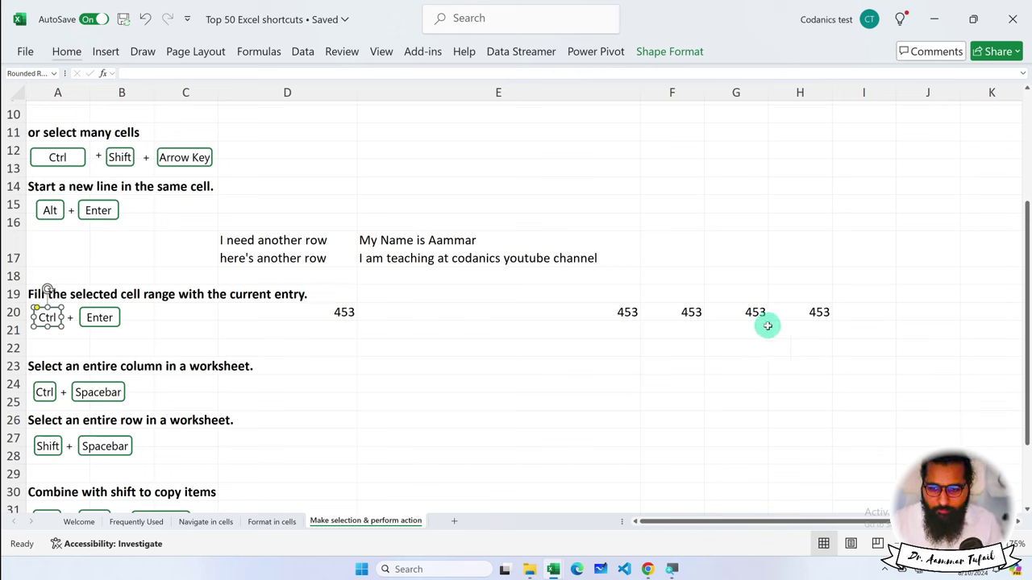
left_click_drag(807, 314, 789, 419)
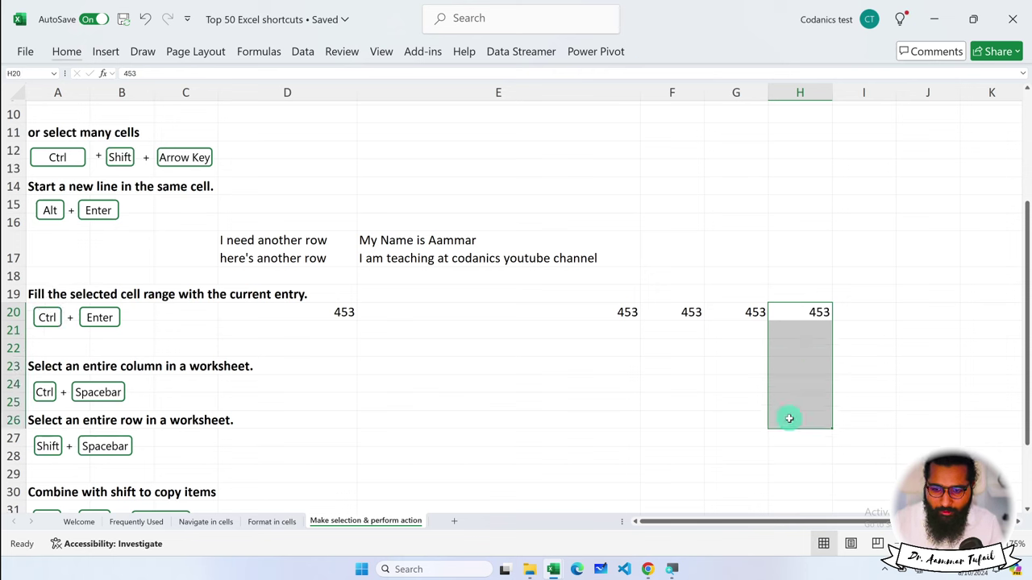
left_click_drag(806, 328, 797, 408)
left_click(797, 408)
left_click_drag(806, 329, 799, 412)
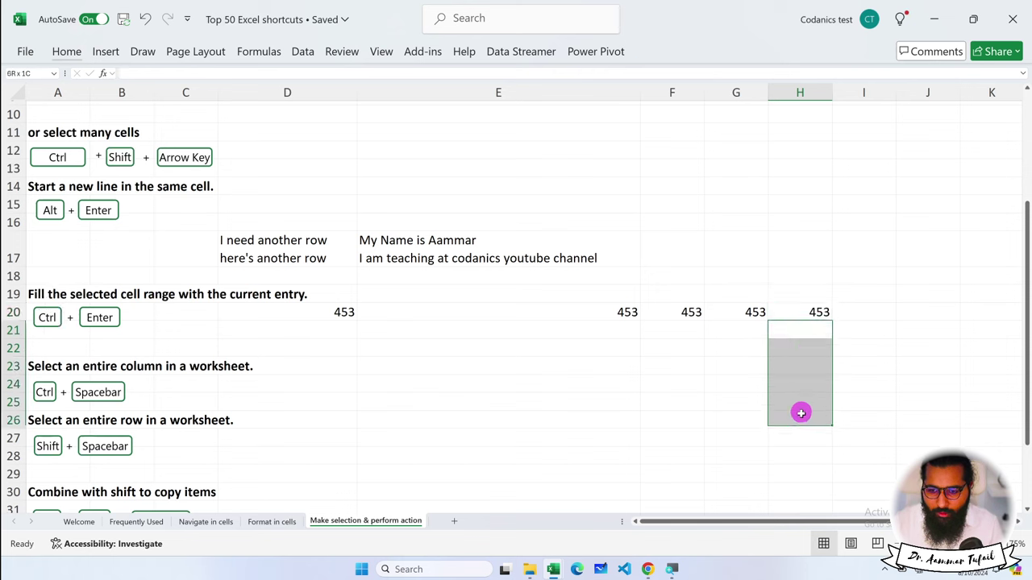
left_click(816, 315)
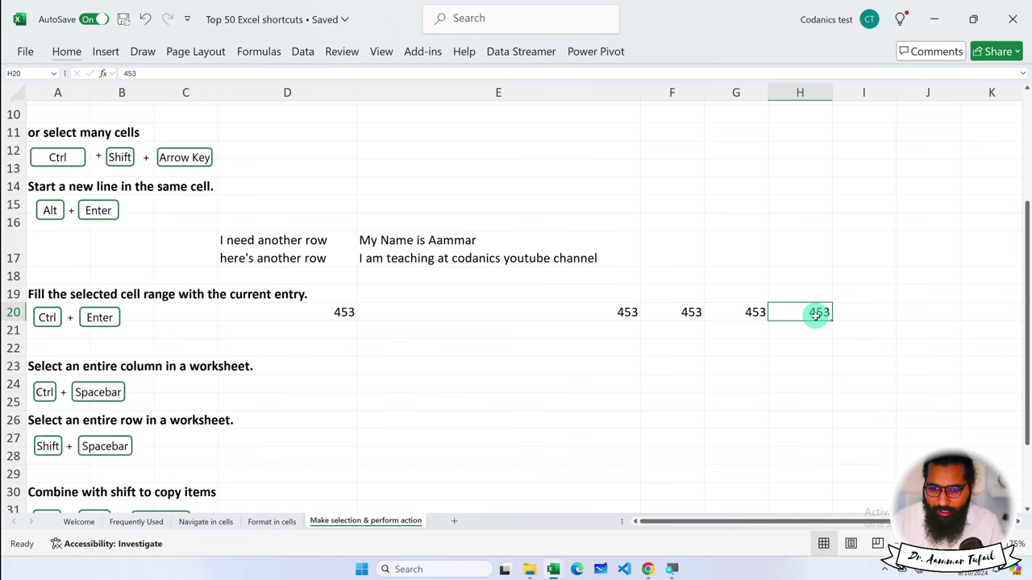
left_click_drag(801, 321, 801, 403)
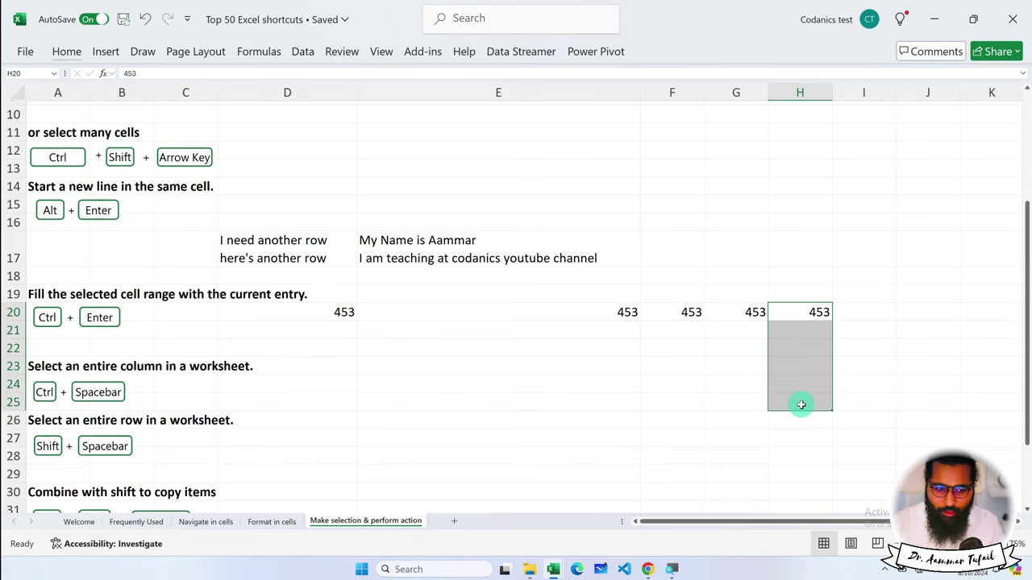
left_click_drag(799, 328, 789, 416)
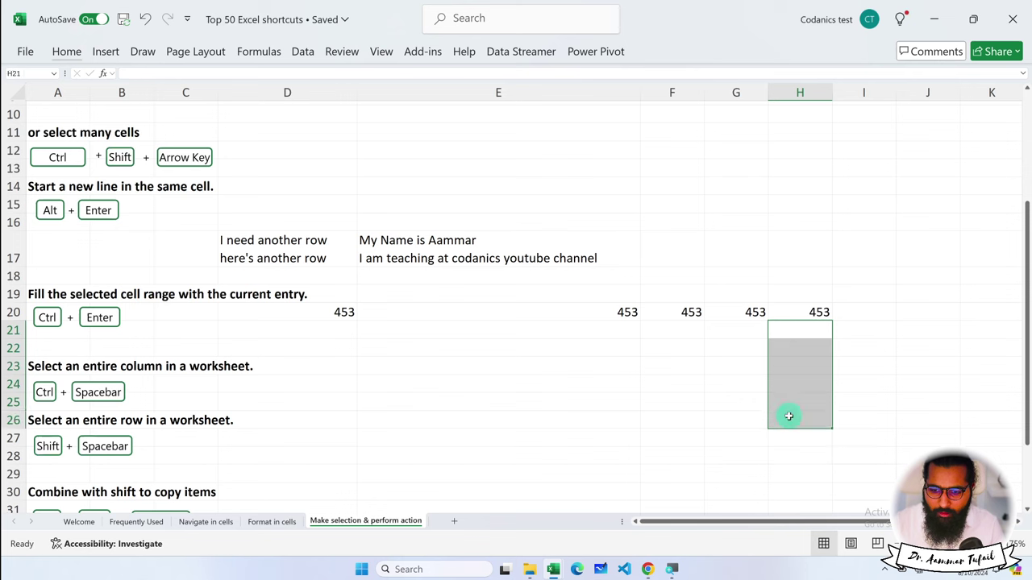
left_click(825, 316)
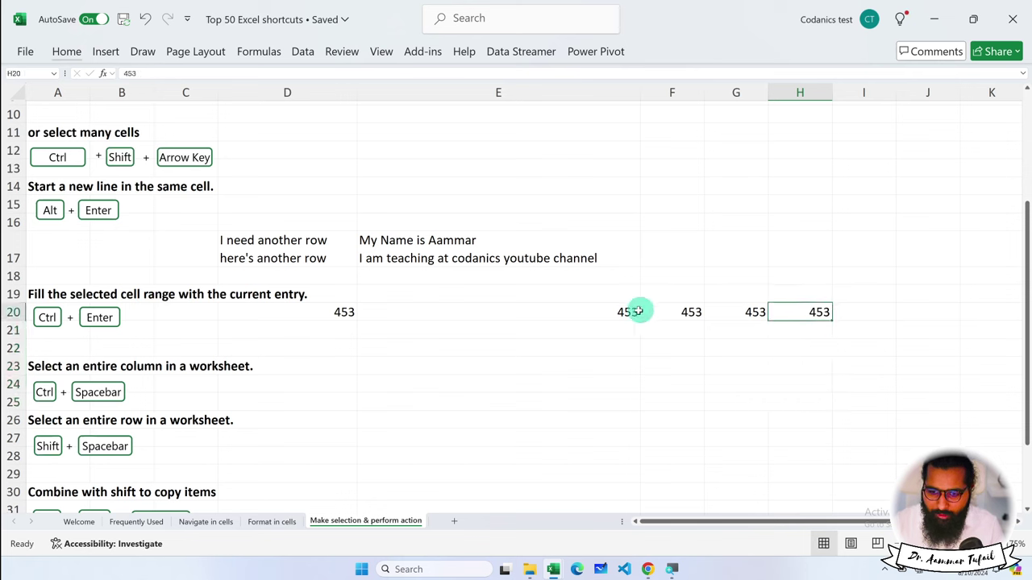
mouse_move(636, 312)
left_mouse_down()
mouse_move(962, 321)
mouse_move(969, 311)
left_mouse_up()
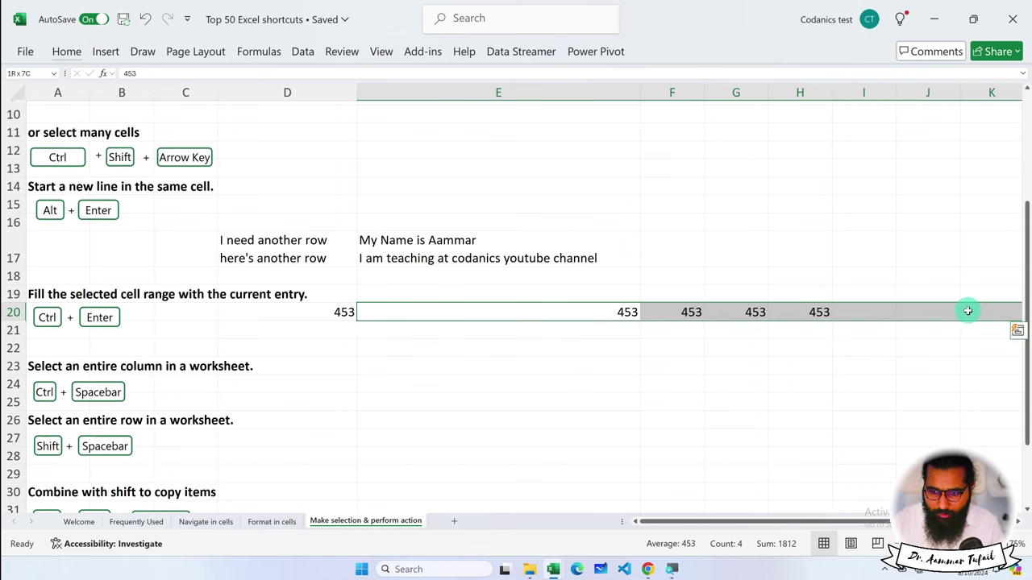
key("ctrl+q")
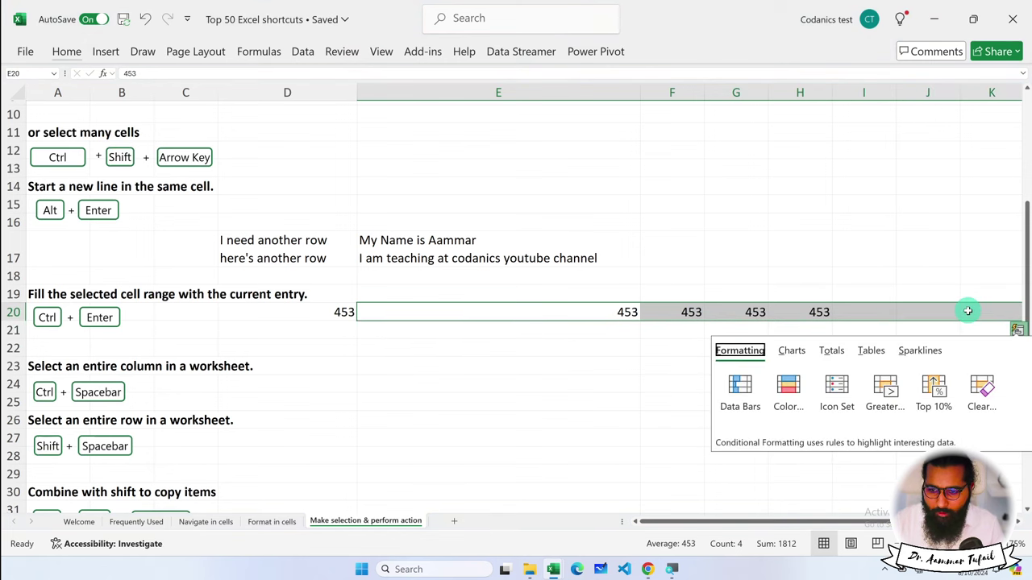
left_click(576, 368)
left_click(524, 310)
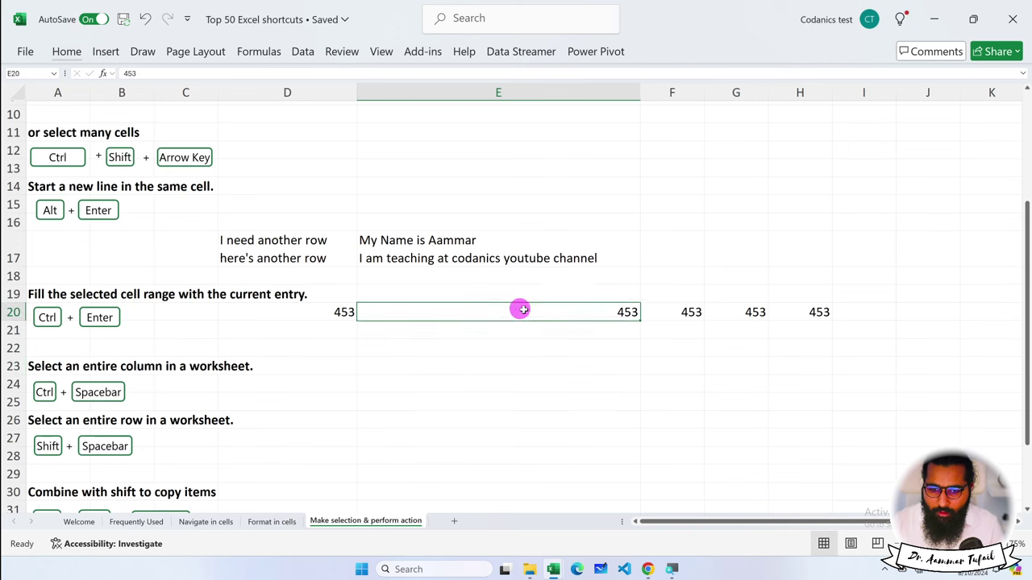
left_click_drag(523, 310, 797, 313)
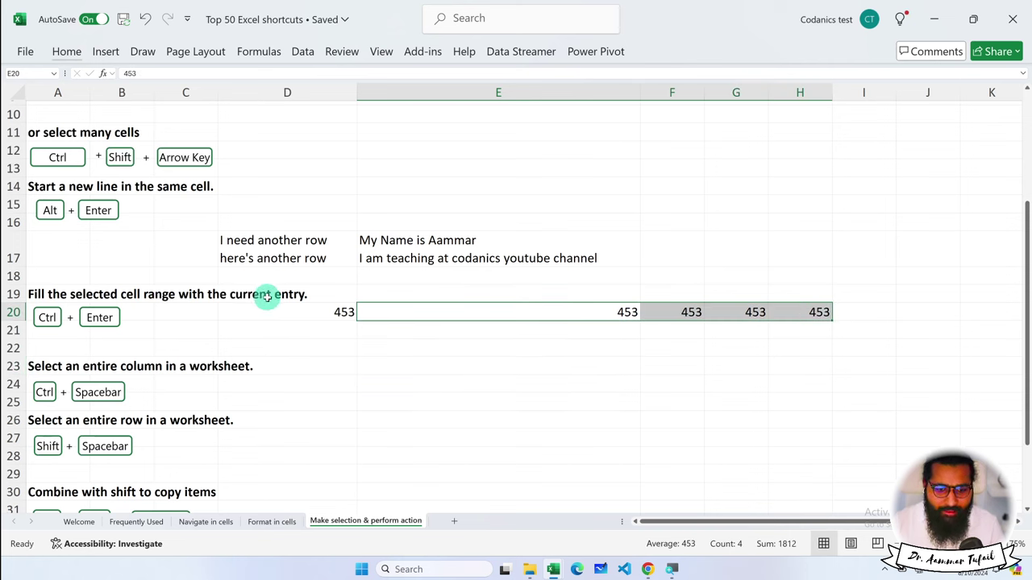
left_click(526, 313)
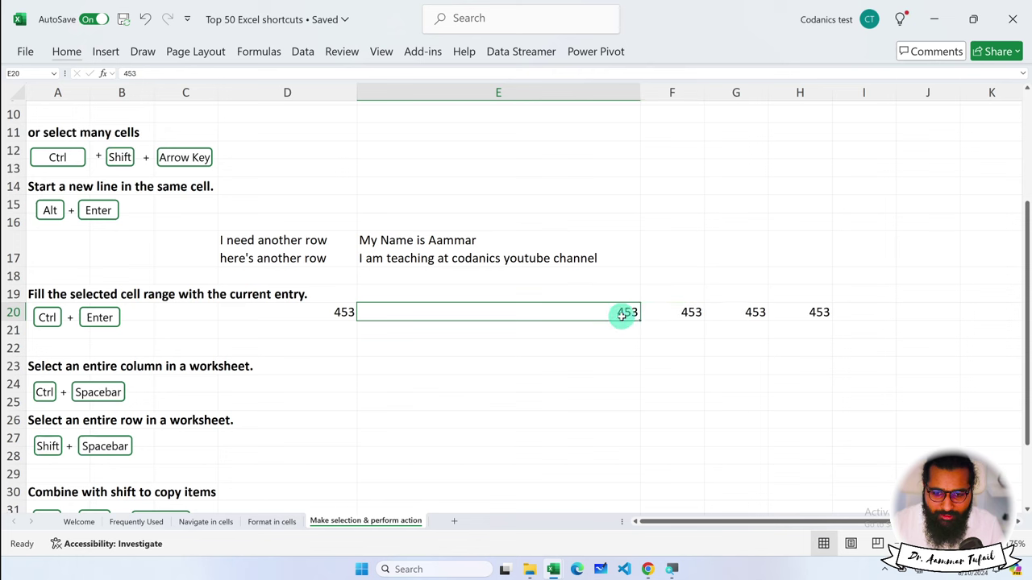
left_click(795, 313)
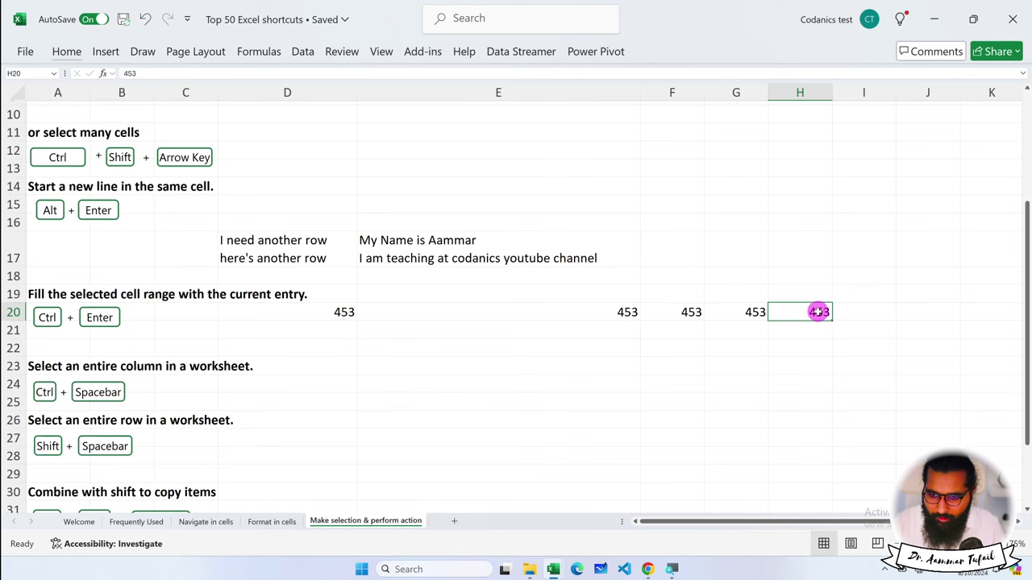
Step: Fill 453 from H20 down to H26, try Flash Fill, then revert to Copy Cells
left_click_drag(829, 320, 835, 420)
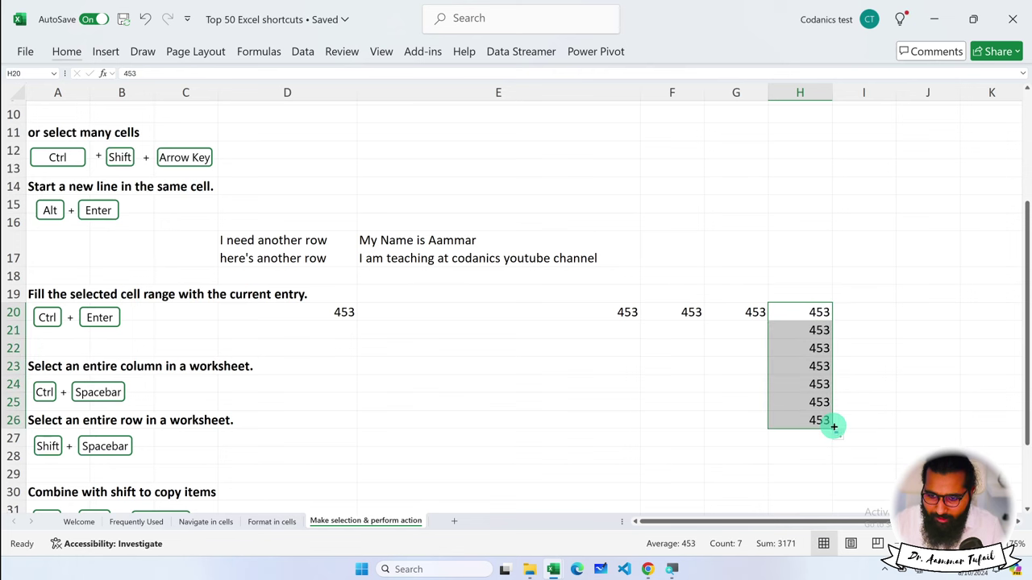
left_click(842, 437)
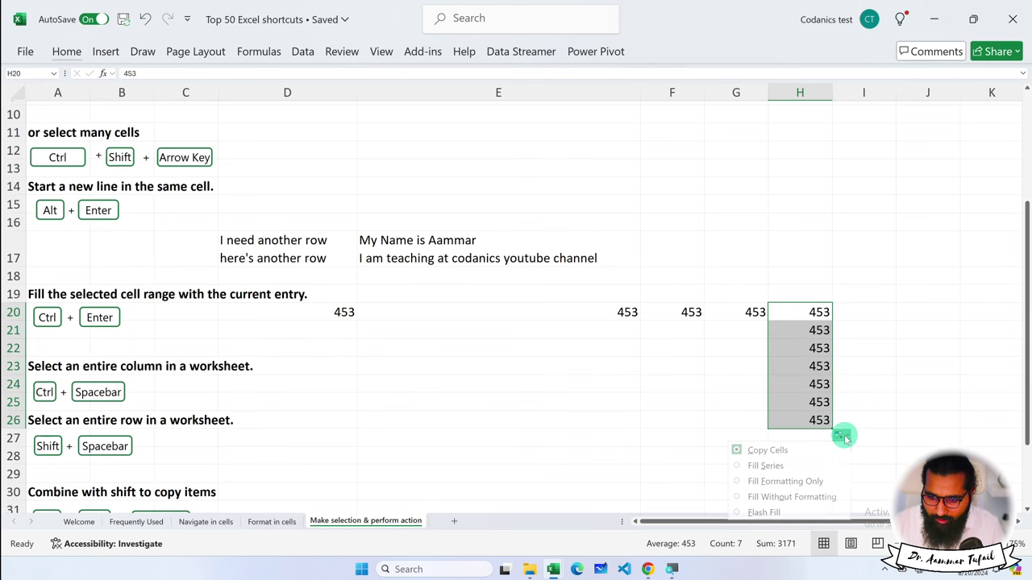
left_click(857, 426)
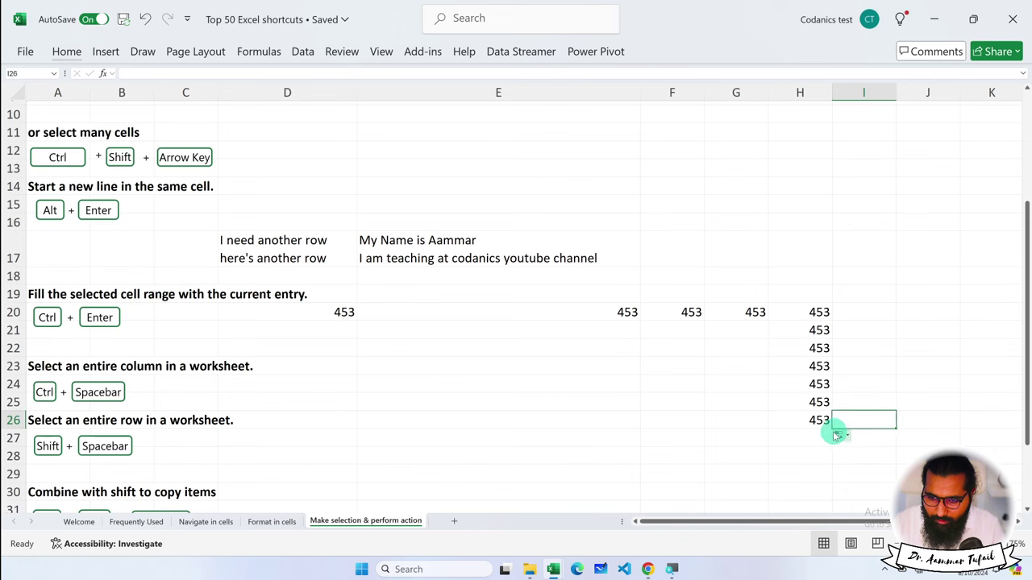
left_click(836, 434)
scroll(838, 434, "down", 2)
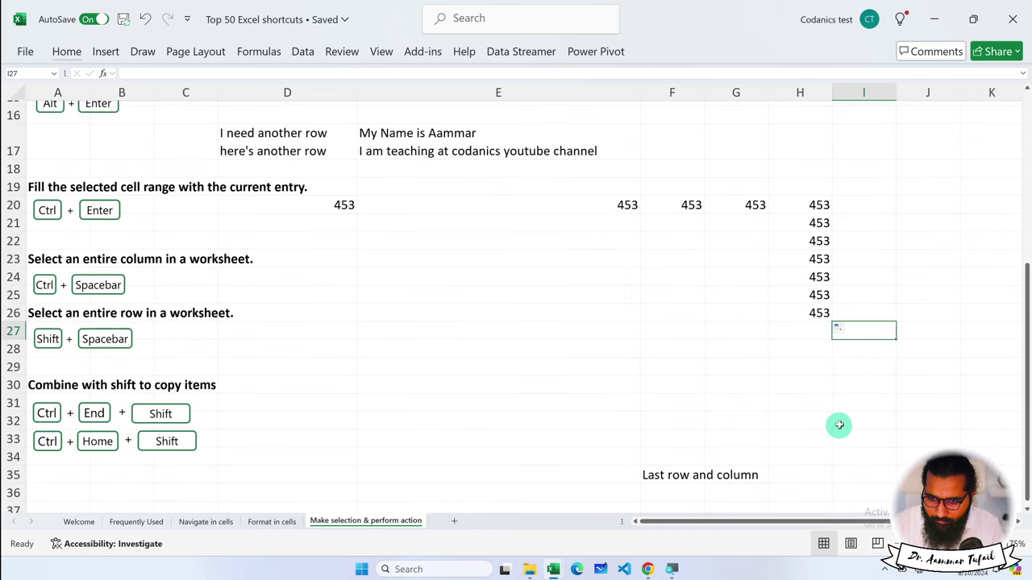
left_click(838, 328)
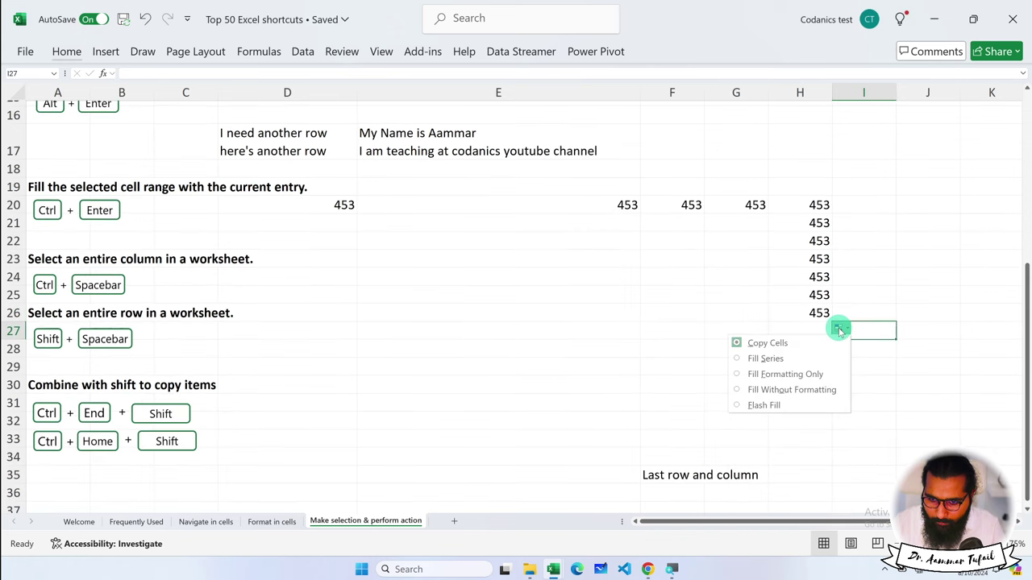
left_click(810, 403)
left_click(838, 328)
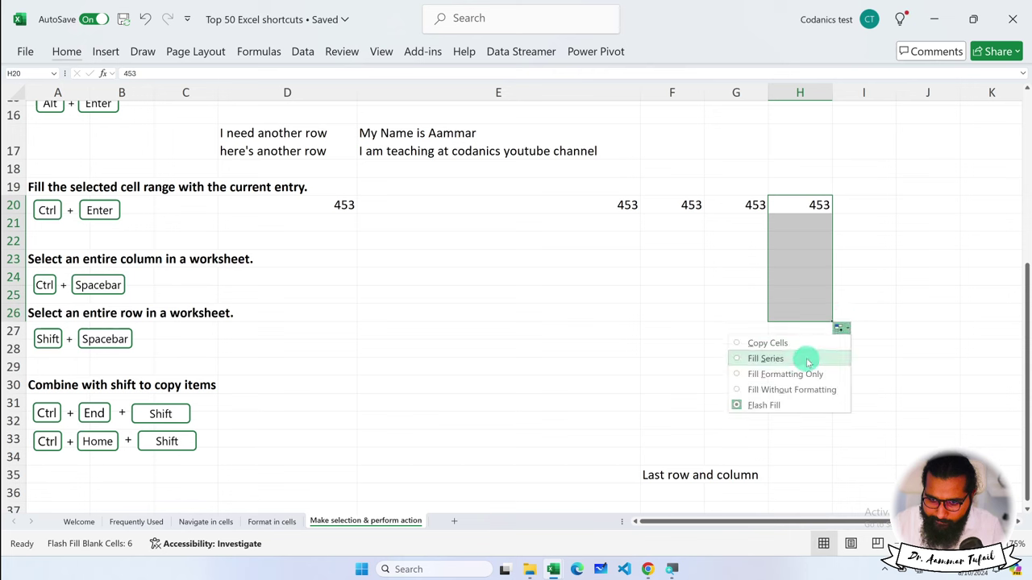
left_click(807, 343)
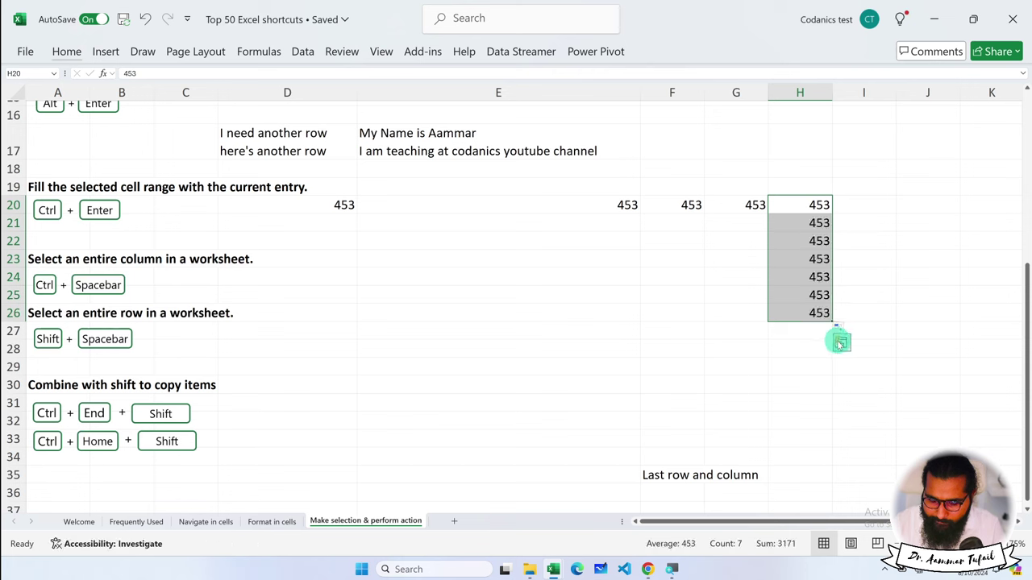
Step: Reselect H20:H26, checking the fill options list with Alt+Shift+F10
left_click_drag(816, 208, 803, 362)
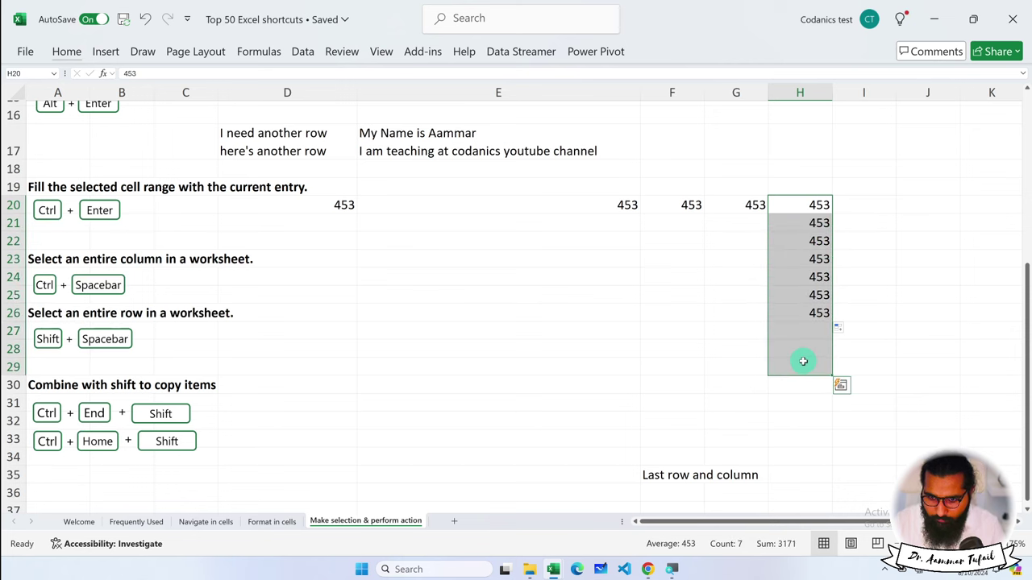
key("alt+shift+F10")
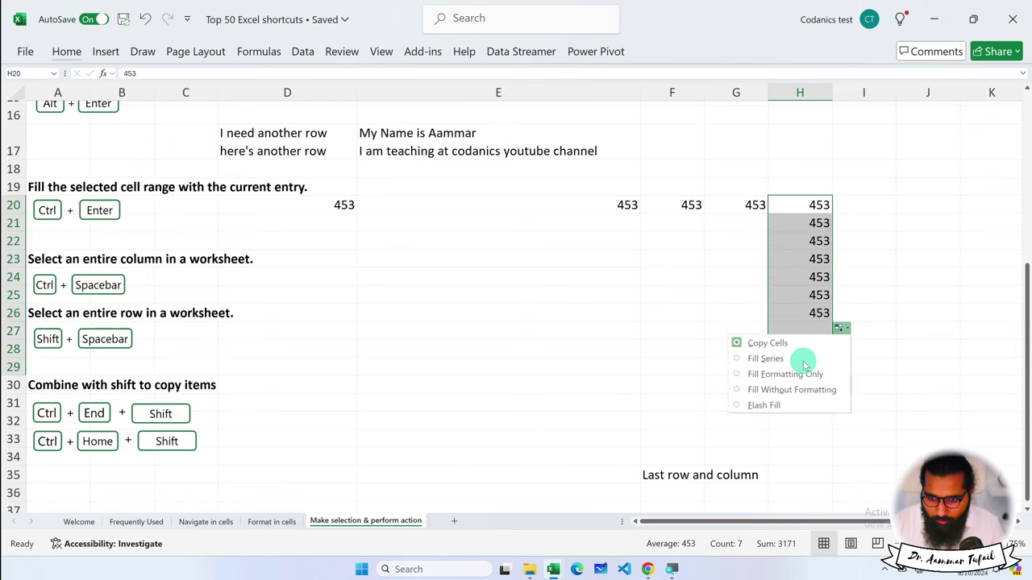
key("Escape")
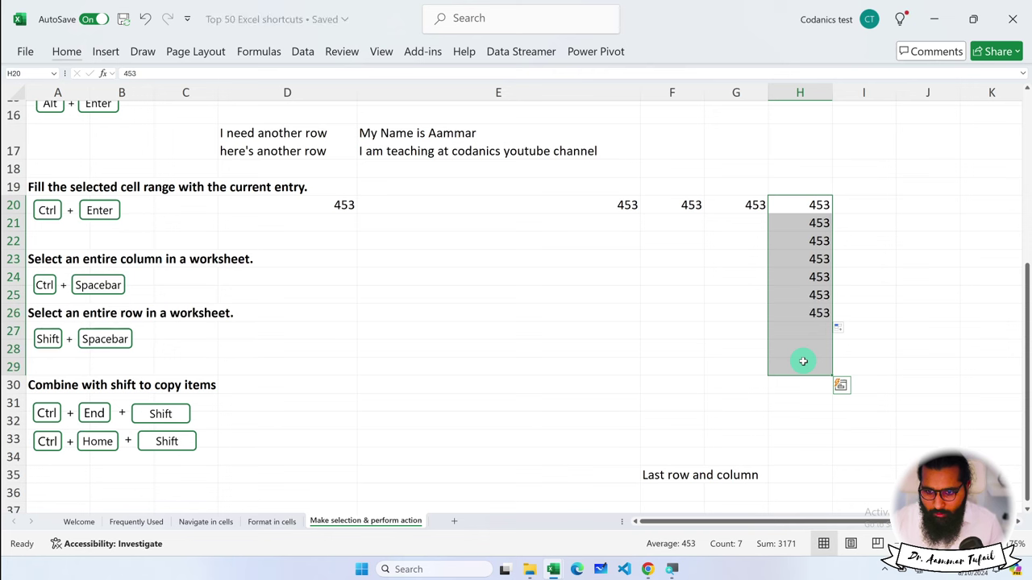
key("alt+shift+F10")
left_click(877, 259)
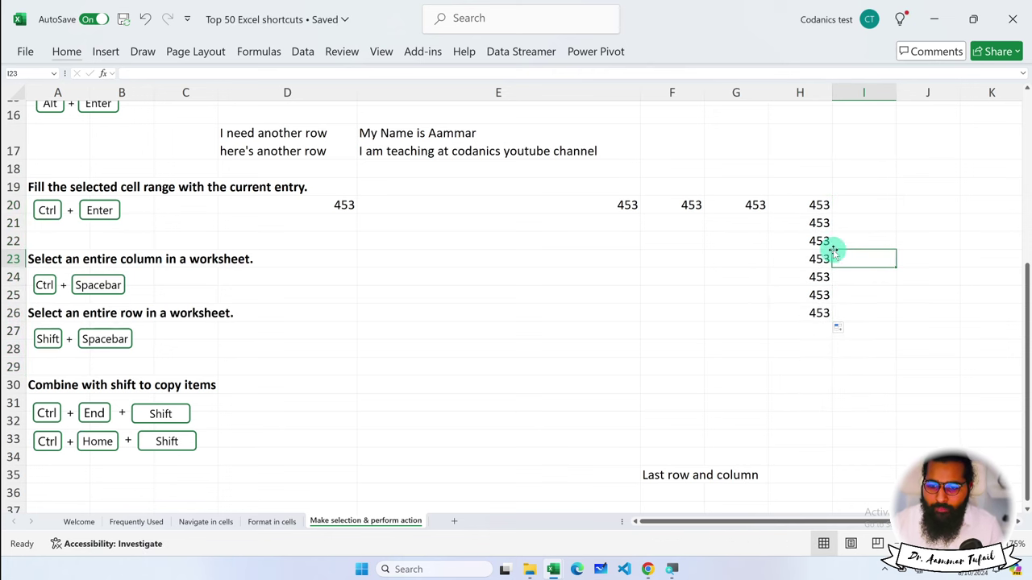
left_click_drag(819, 208, 806, 318)
key("Delete")
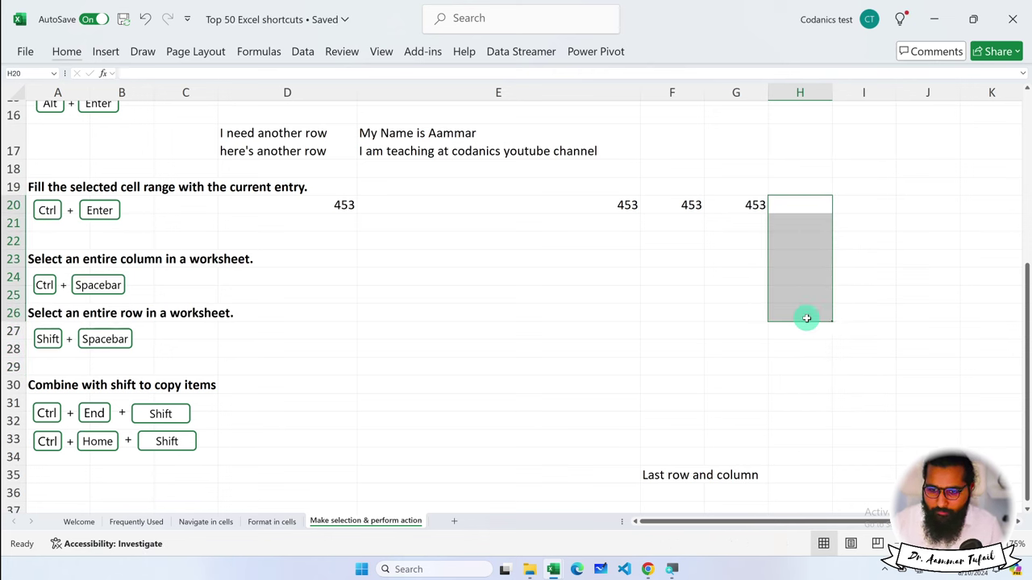
left_click(881, 310)
left_click(335, 206)
left_click_drag(334, 205, 834, 209)
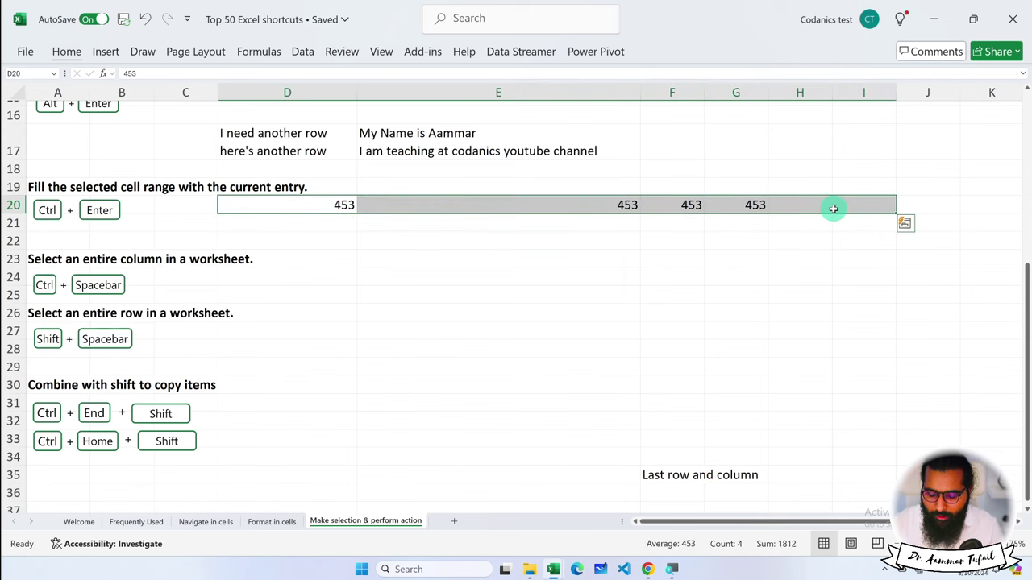
key("ctrl+q")
left_click(803, 207)
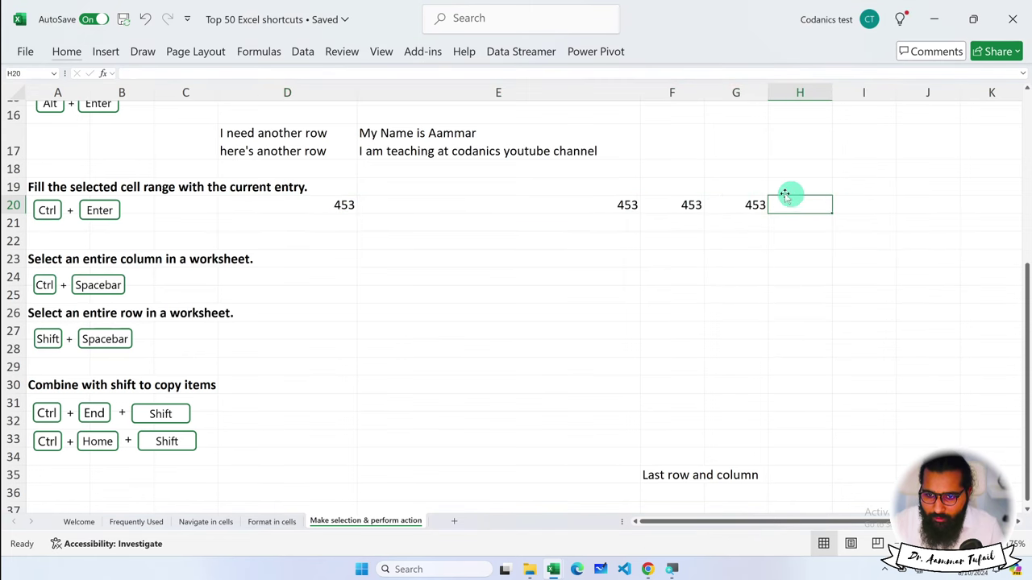
left_click_drag(755, 206, 344, 205)
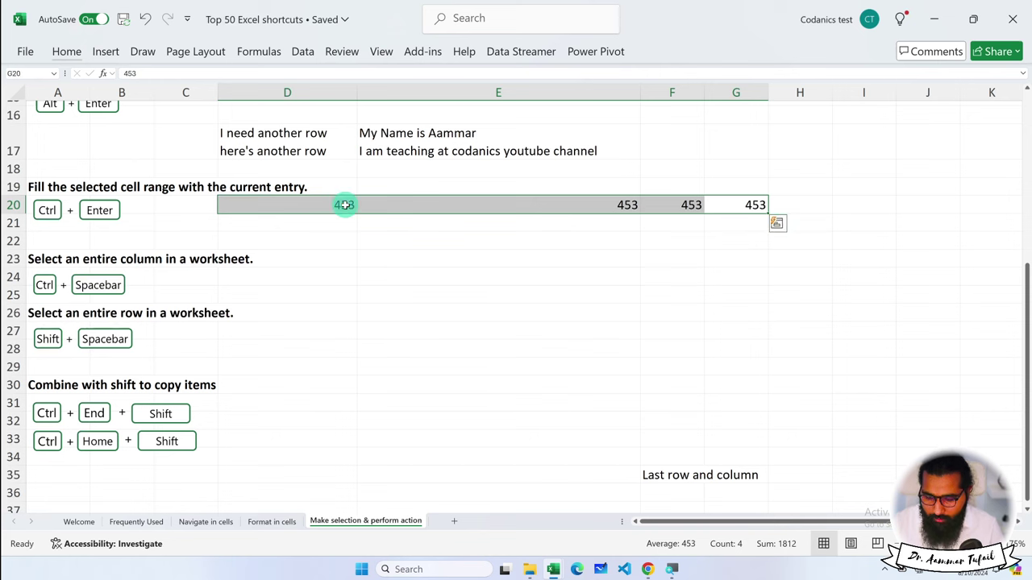
key("ctrl+q")
left_click(405, 280)
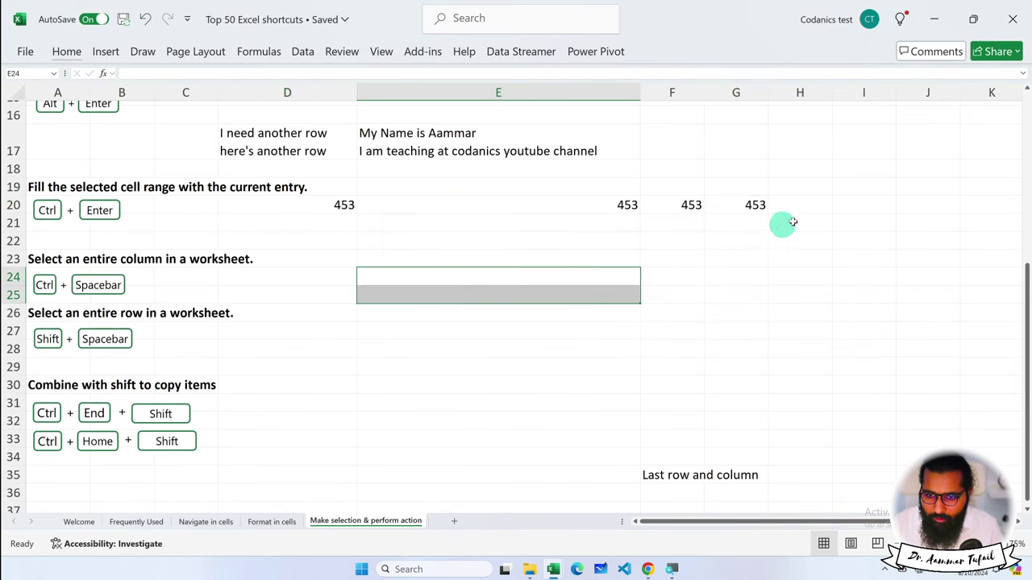
left_click(740, 205)
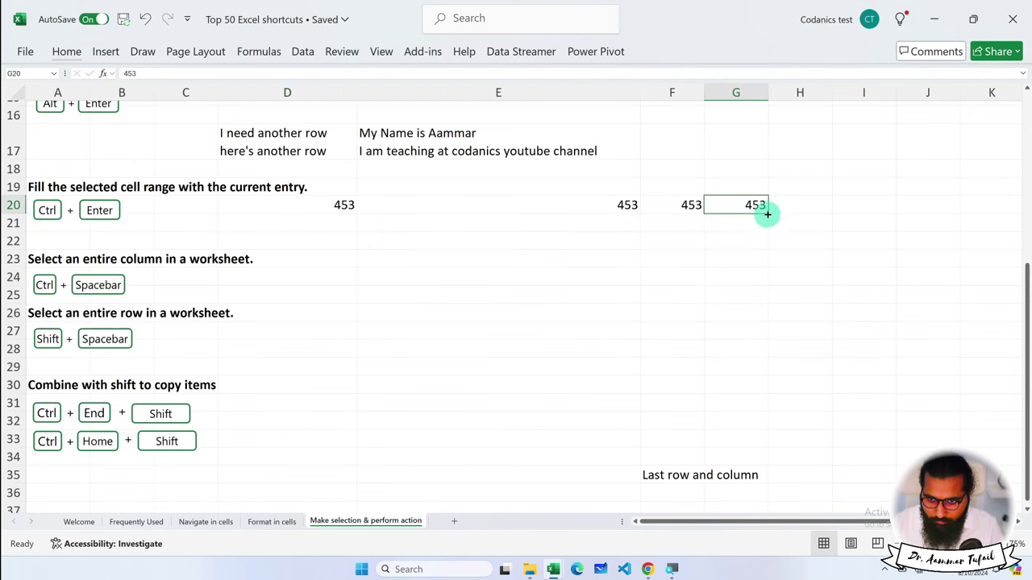
left_click_drag(768, 215, 760, 285)
left_click_drag(746, 205, 743, 272)
key("alt+shift+F10")
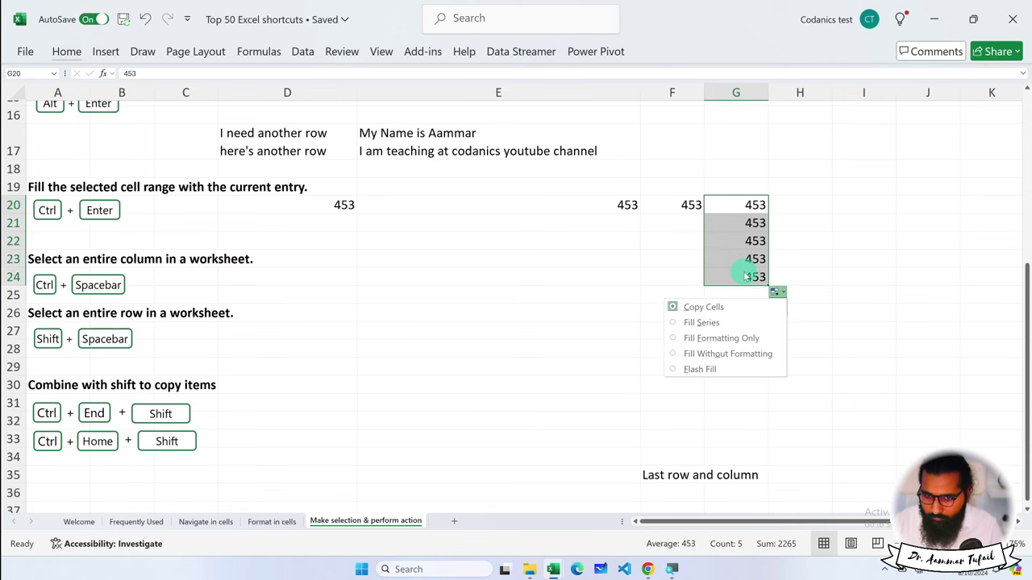
left_click(702, 322)
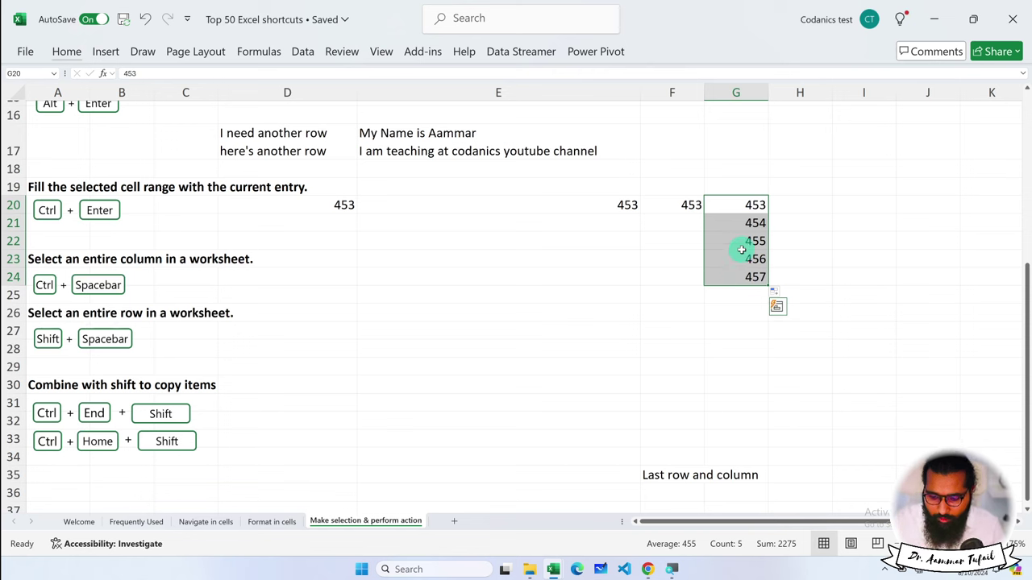
left_click(777, 295)
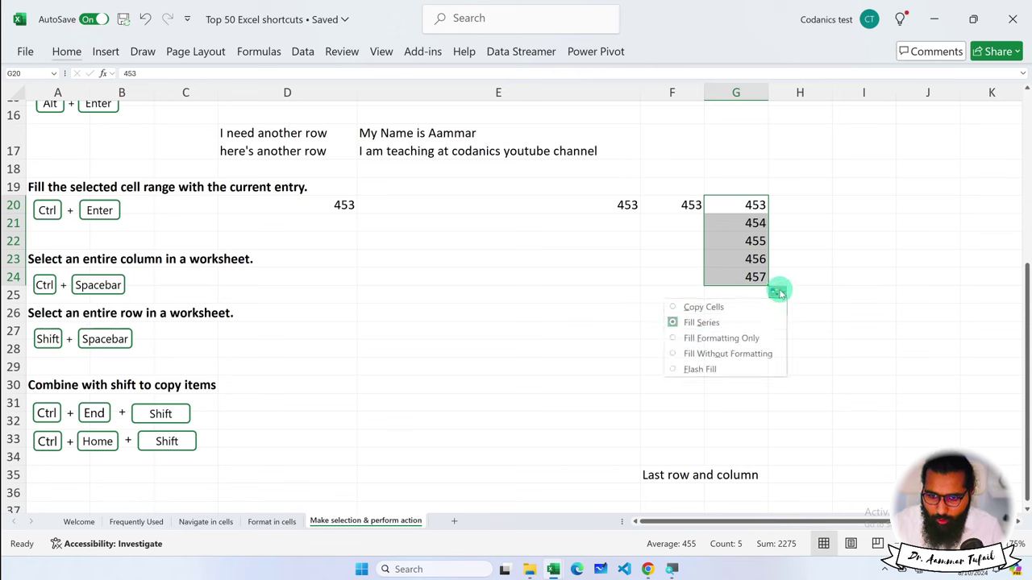
left_click(729, 339)
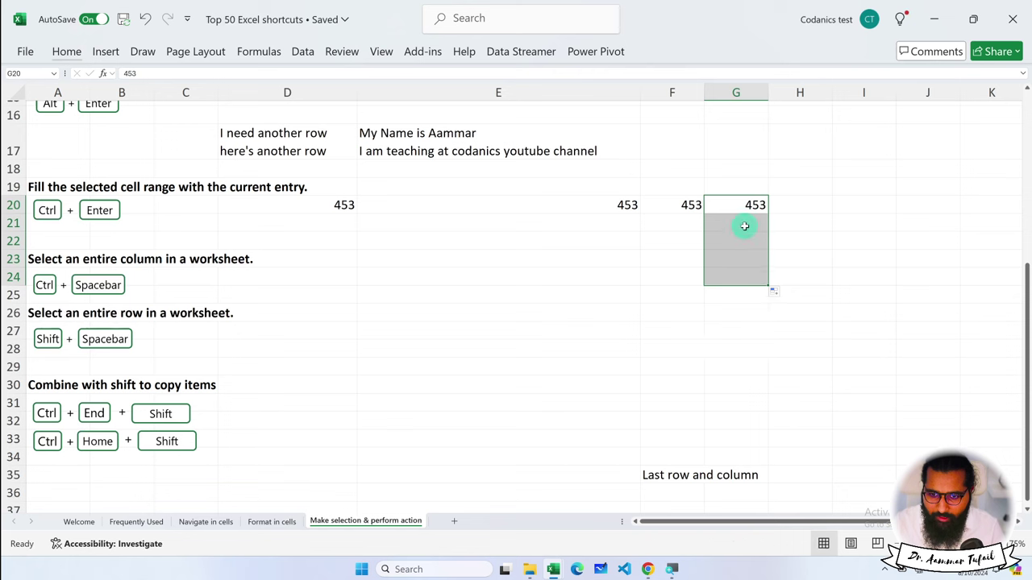
left_click(774, 290)
left_click(710, 306)
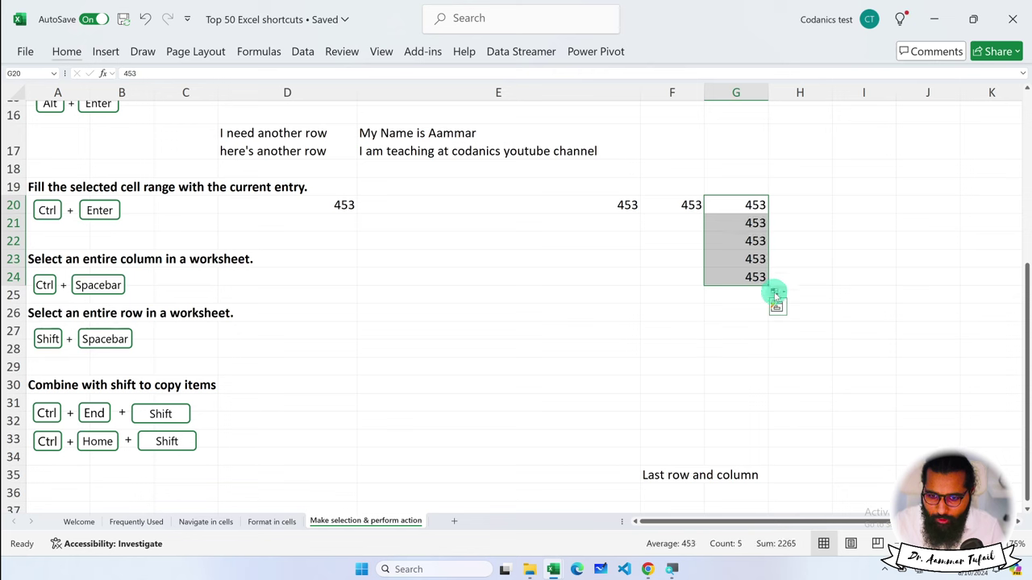
left_click(776, 293)
left_click(724, 325)
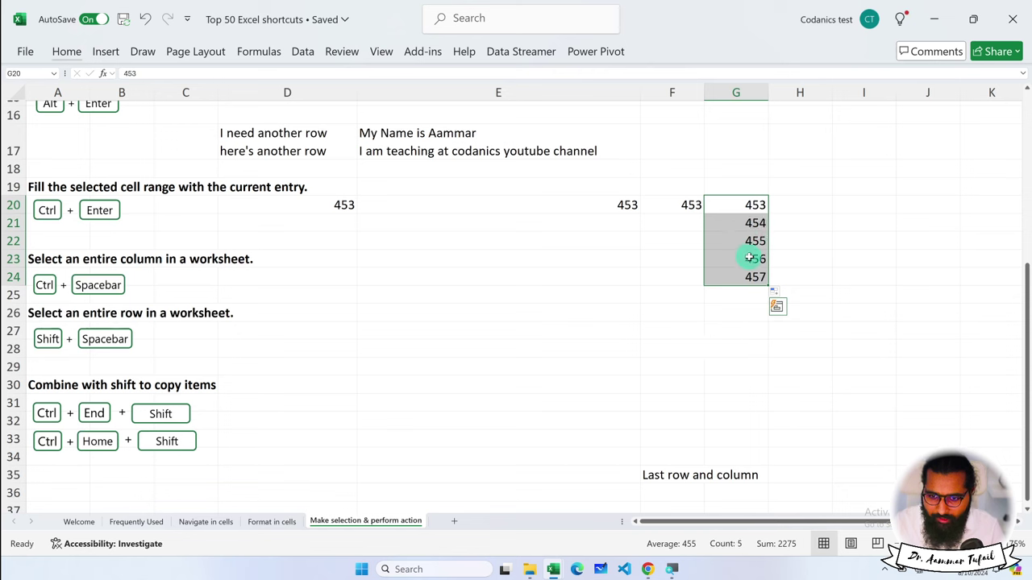
left_click_drag(748, 223, 746, 279)
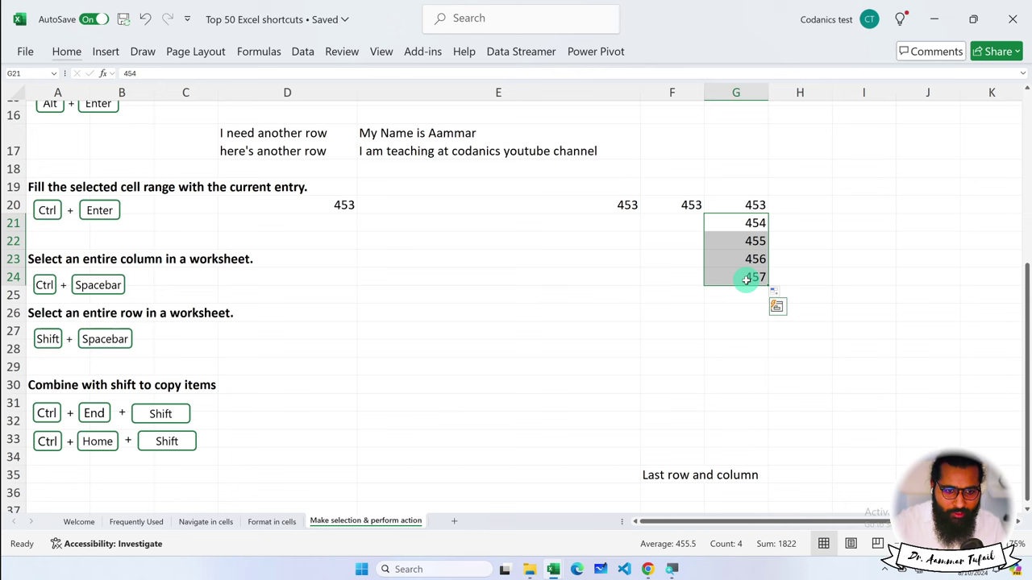
key("Delete")
left_click(636, 275)
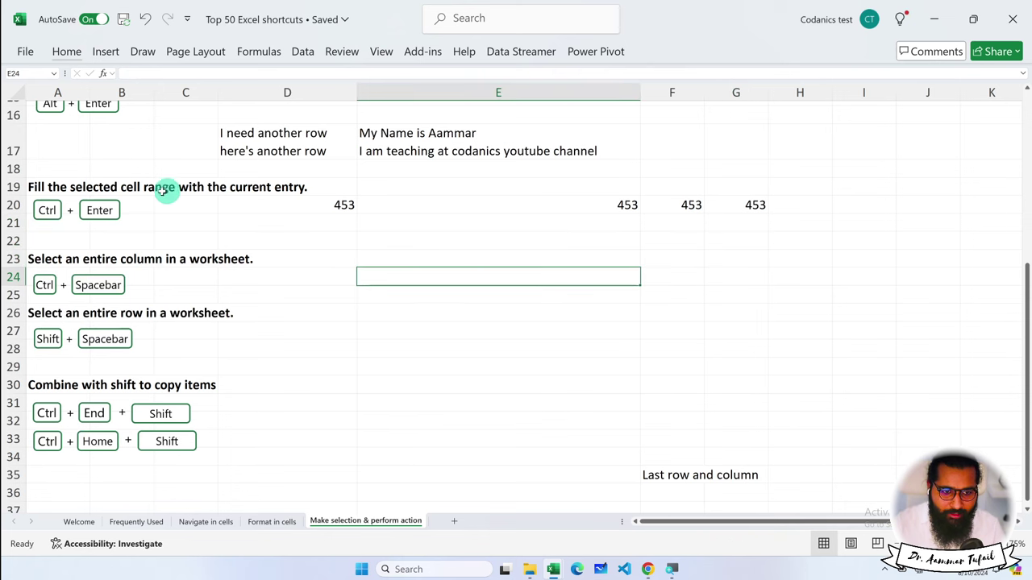
Step: Copy 453 from G20 and paste it into G23
left_click(738, 204)
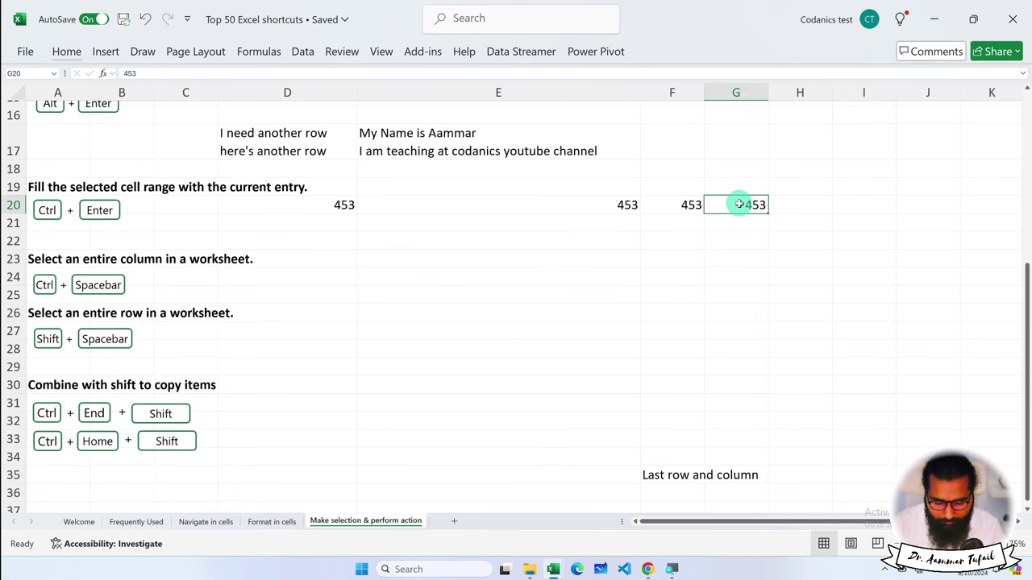
key("ctrl+c")
left_click(752, 229)
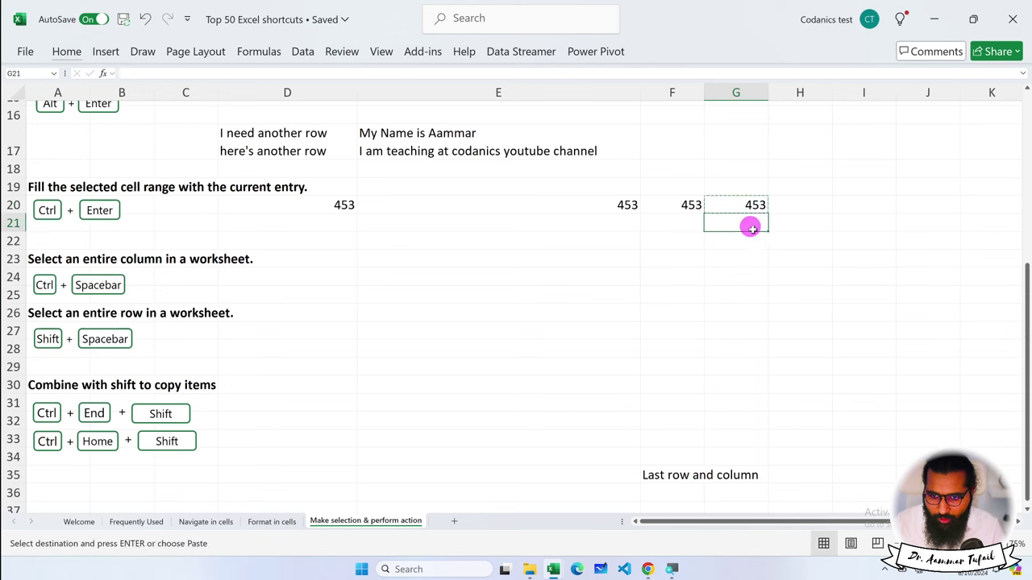
left_click(739, 260)
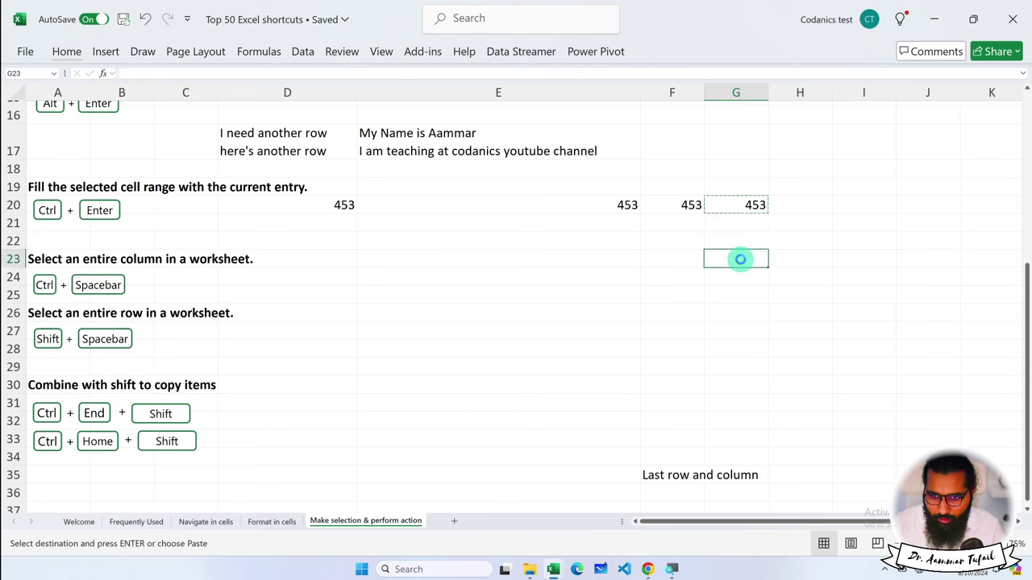
key("ctrl+v")
Step: Fill G20 down to G24 as the series 453 to 457
left_click(744, 205)
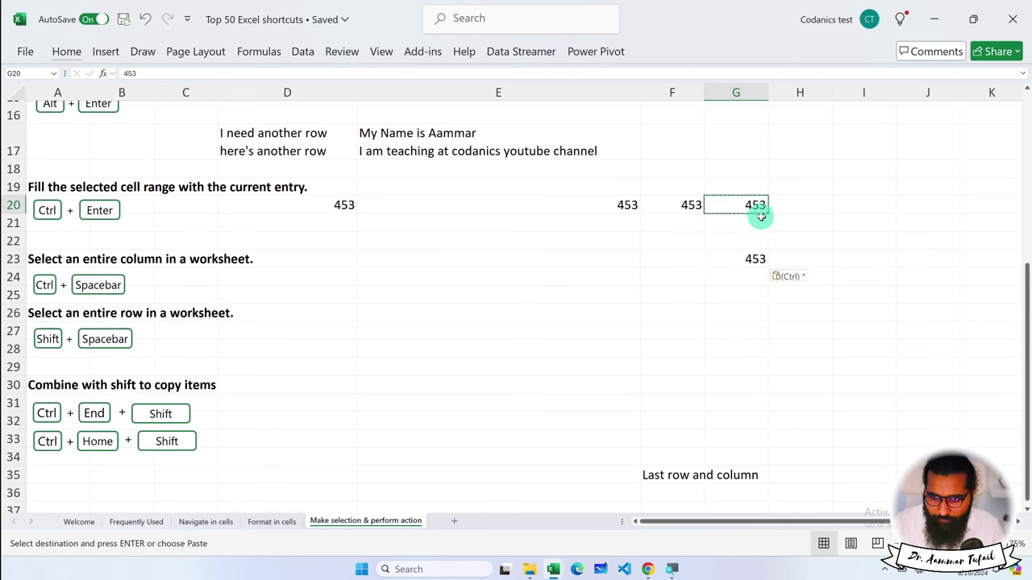
left_click_drag(761, 217, 757, 284)
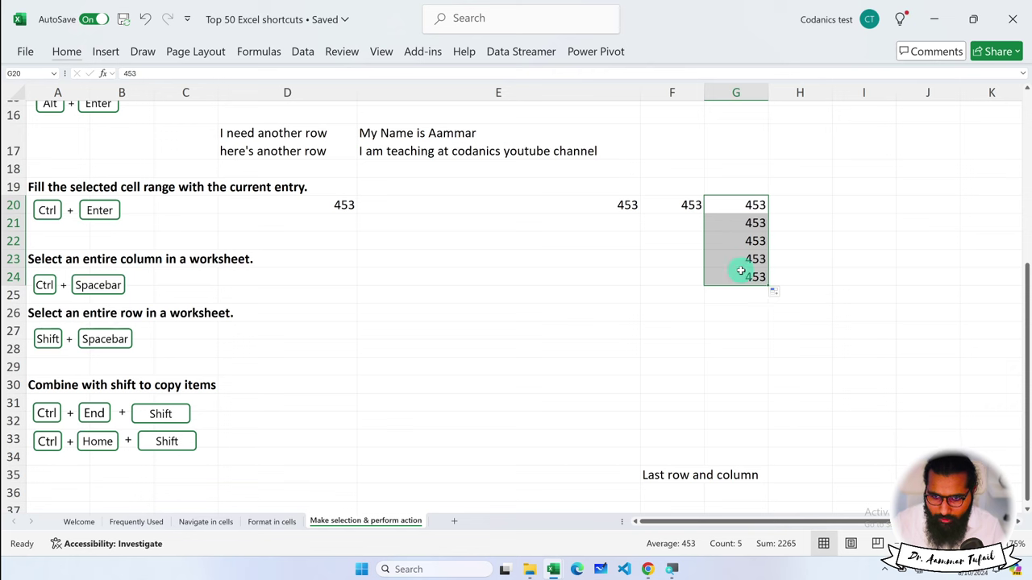
left_click(774, 292)
left_click(748, 323)
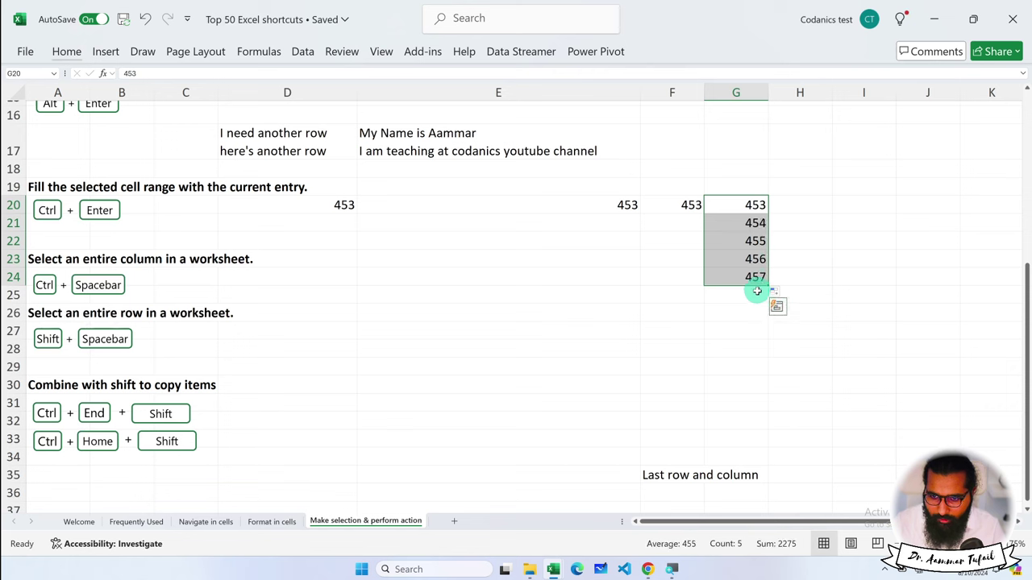
Step: Enter 1 in H20 and copy it down to H24
left_click(807, 204)
type("1")
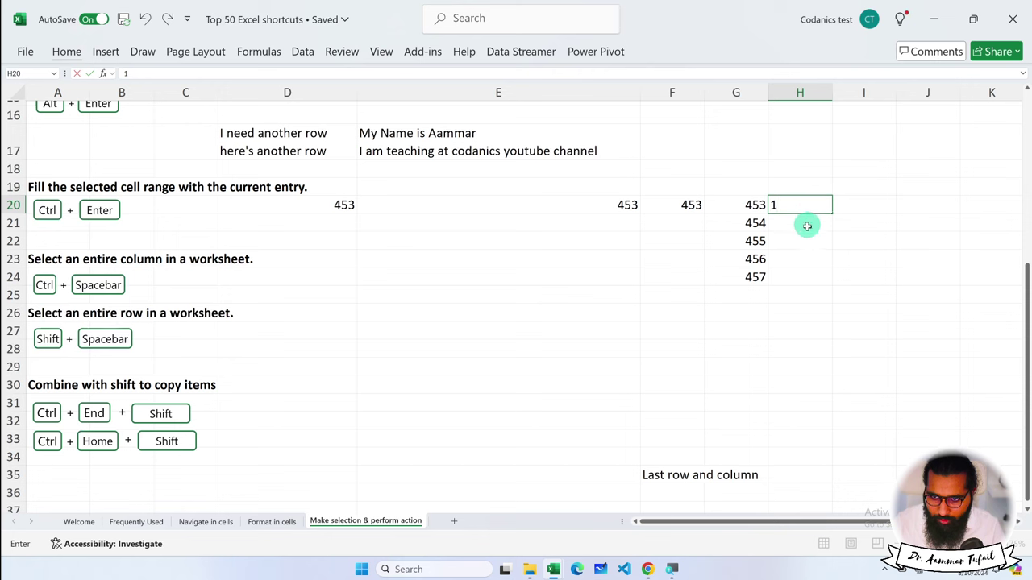
key("ctrl+Return")
left_click_drag(832, 213, 834, 287)
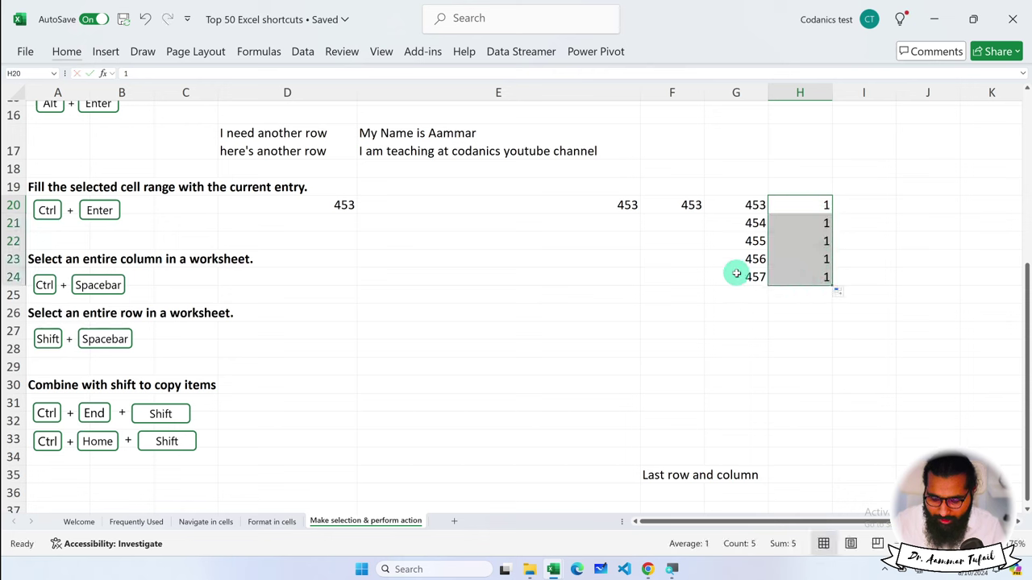
Step: Make H20:H24 a 1–5 series, try Fill Formatting Only, then select E21:I24
left_click_drag(813, 208, 806, 274)
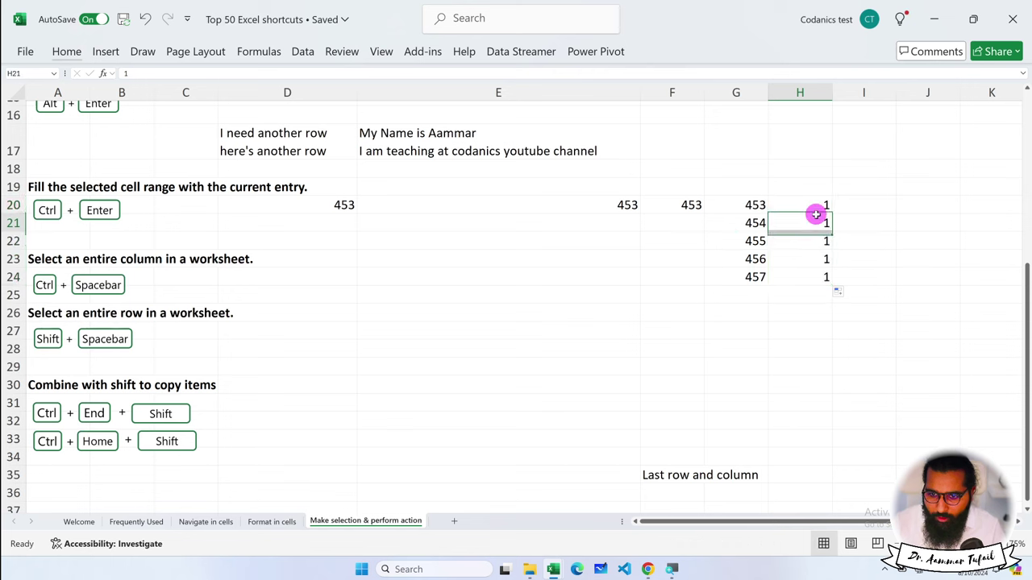
key("alt+shift+F10")
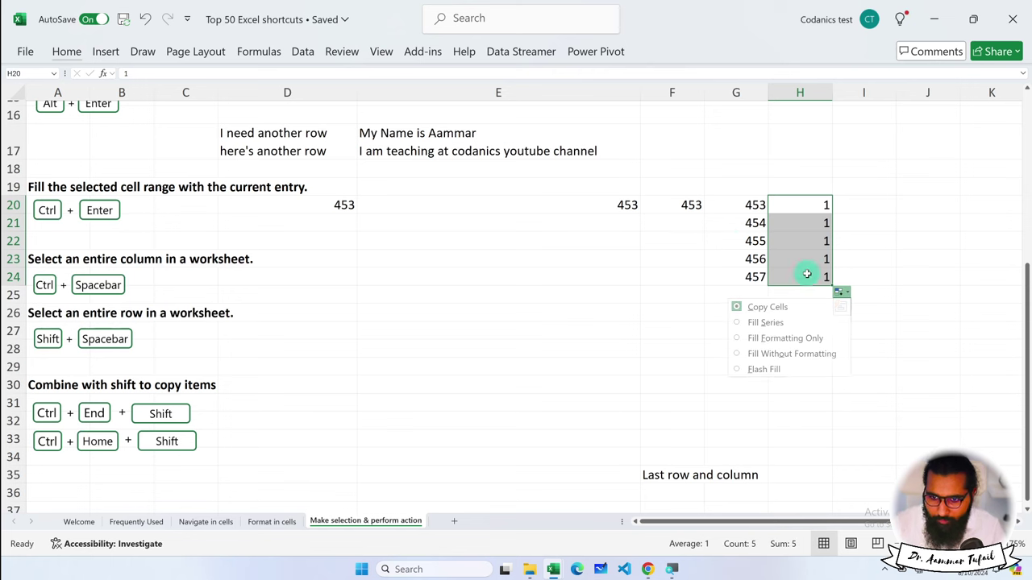
left_click(794, 323)
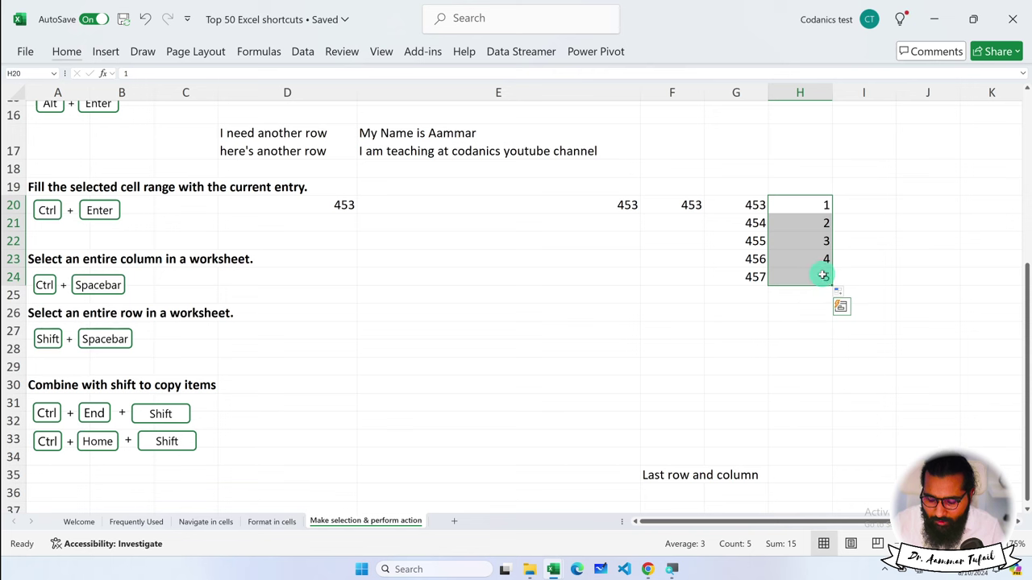
key("alt+shift+F10")
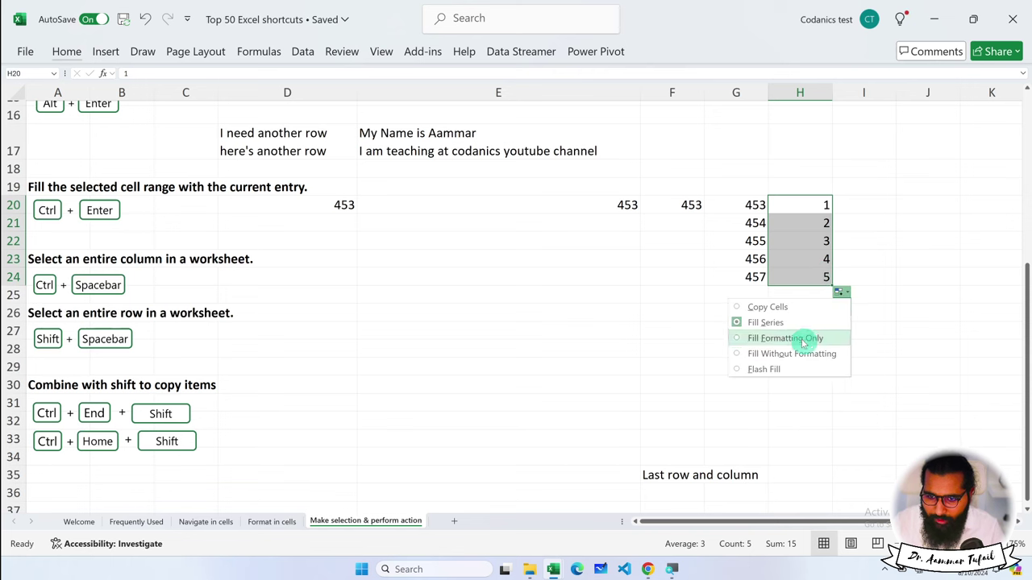
left_click(794, 339)
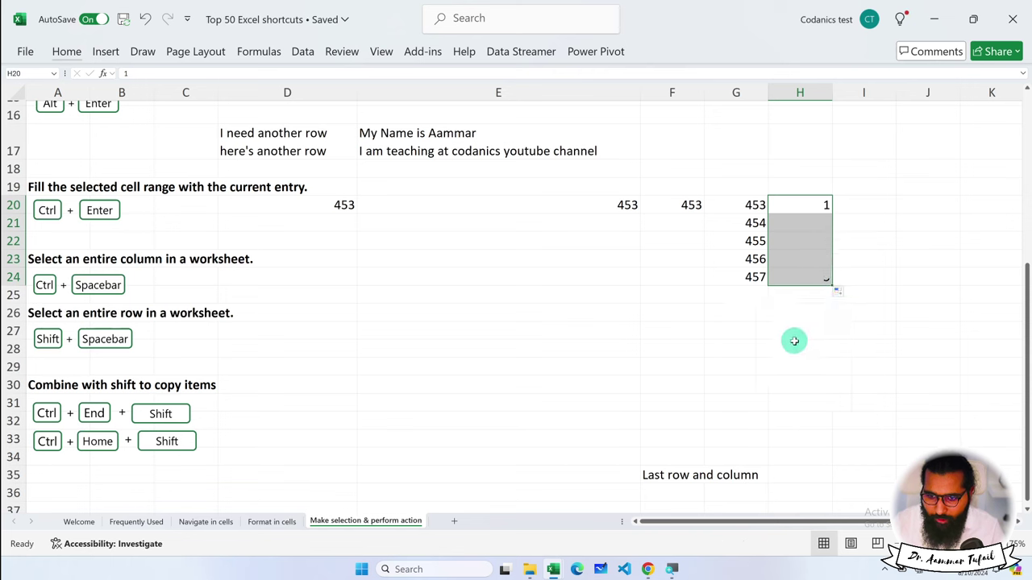
left_click(838, 291)
left_click(780, 323)
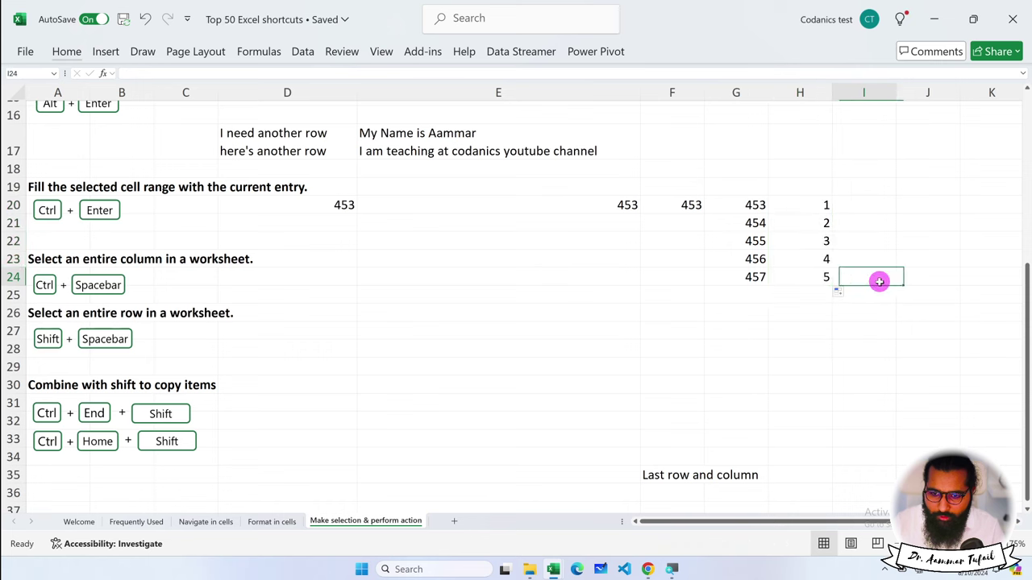
left_click_drag(878, 279, 563, 216)
Step: Clear the values in rows 21 to 24
key("Delete")
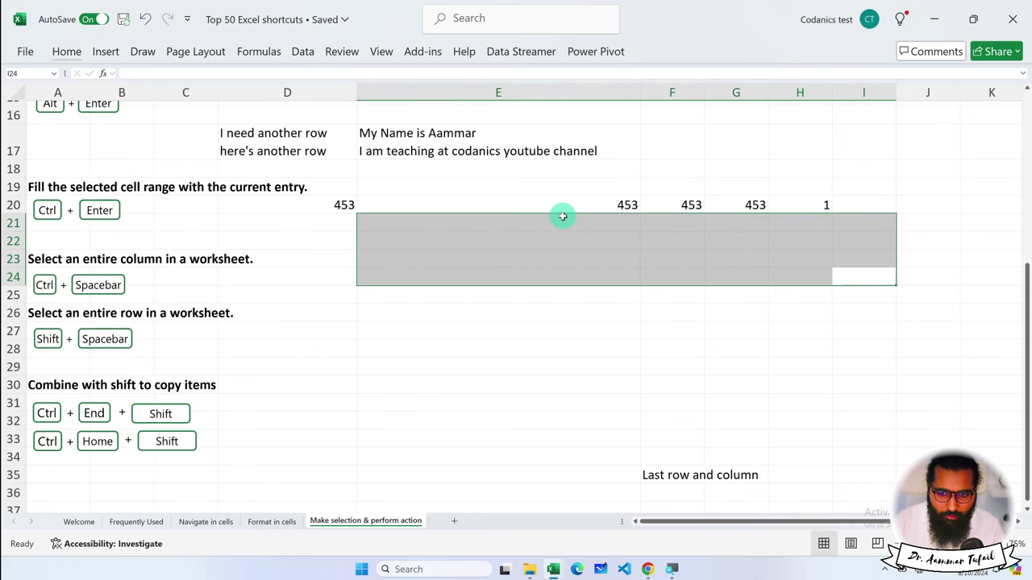
mouse_move(562, 216)
left_mouse_down()
mouse_move(529, 249)
mouse_move(369, 258)
left_mouse_up()
left_click(103, 258)
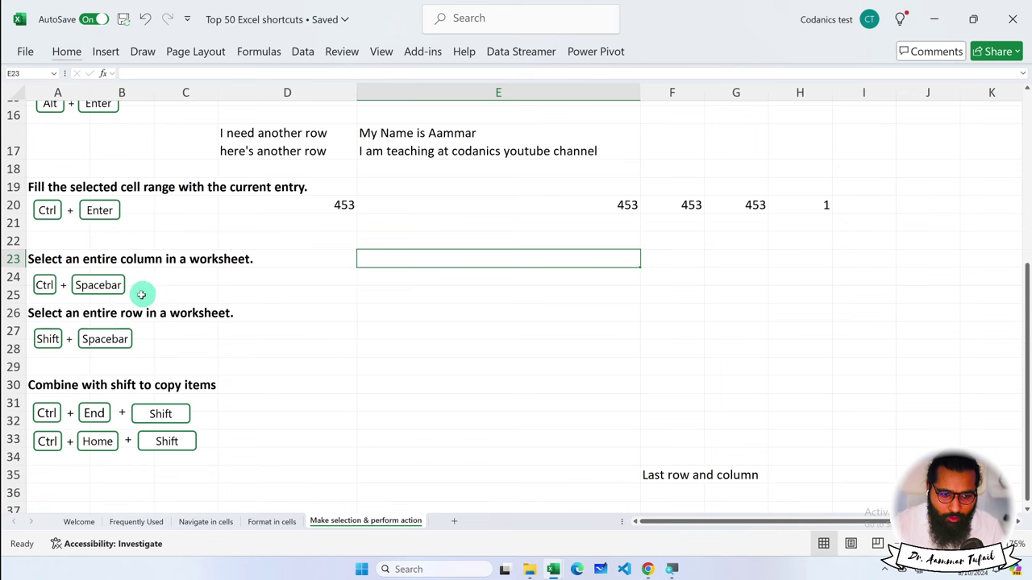
Step: Select from D20 to the last used cell, then extend it up to A1
scroll(127, 345, "down", 2)
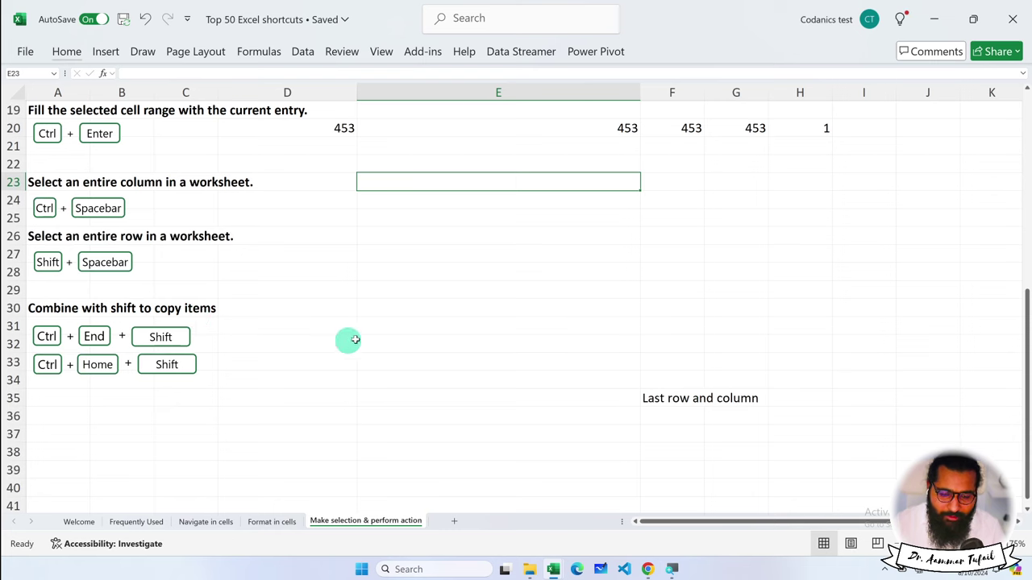
scroll(564, 194, "up", 1)
left_click(330, 175)
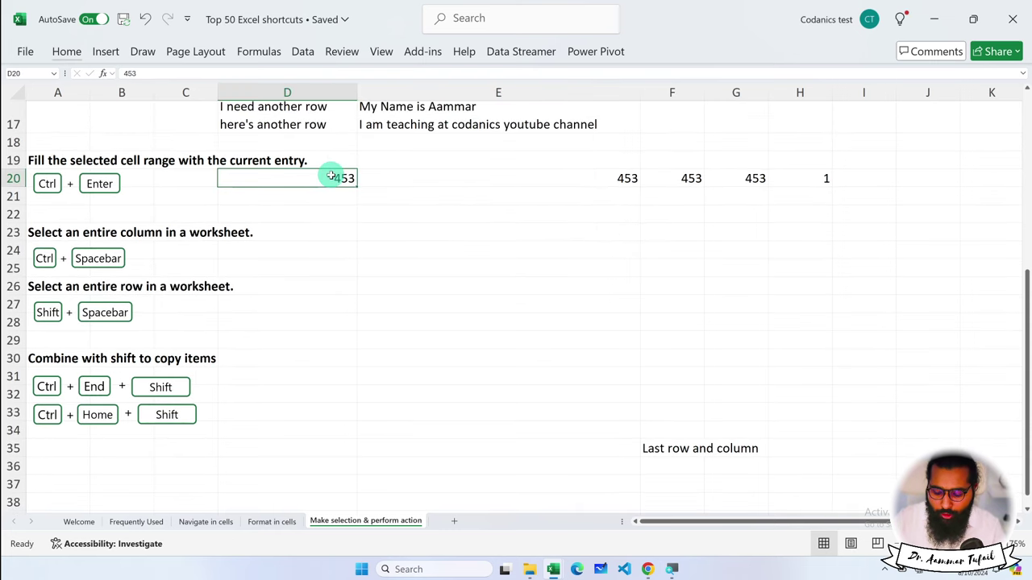
key("ctrl+shift+End")
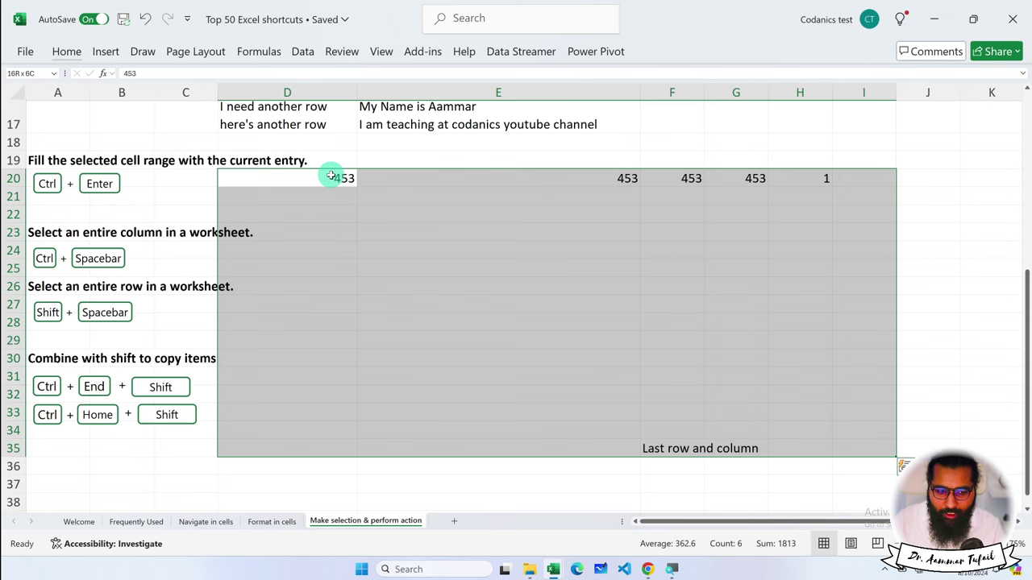
key("ctrl+shift+Home")
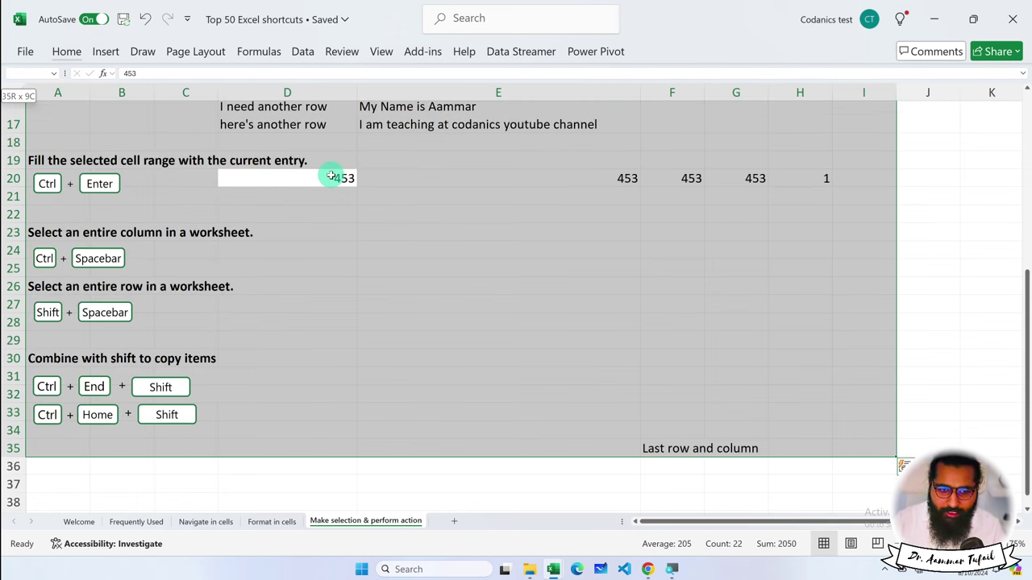
Step: Select the range from F35 back up to A1
left_click(668, 449)
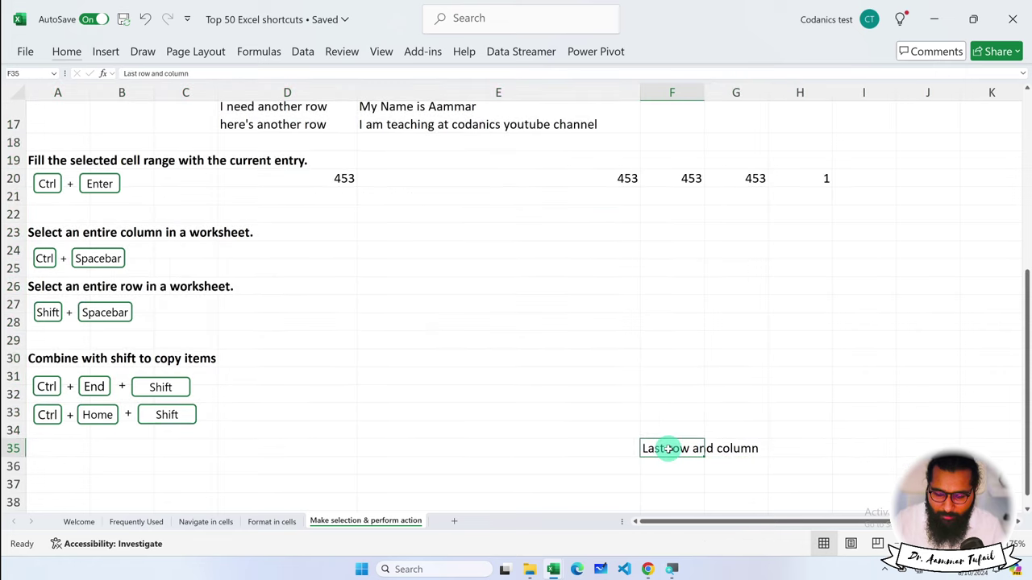
key("ctrl+shift+Home")
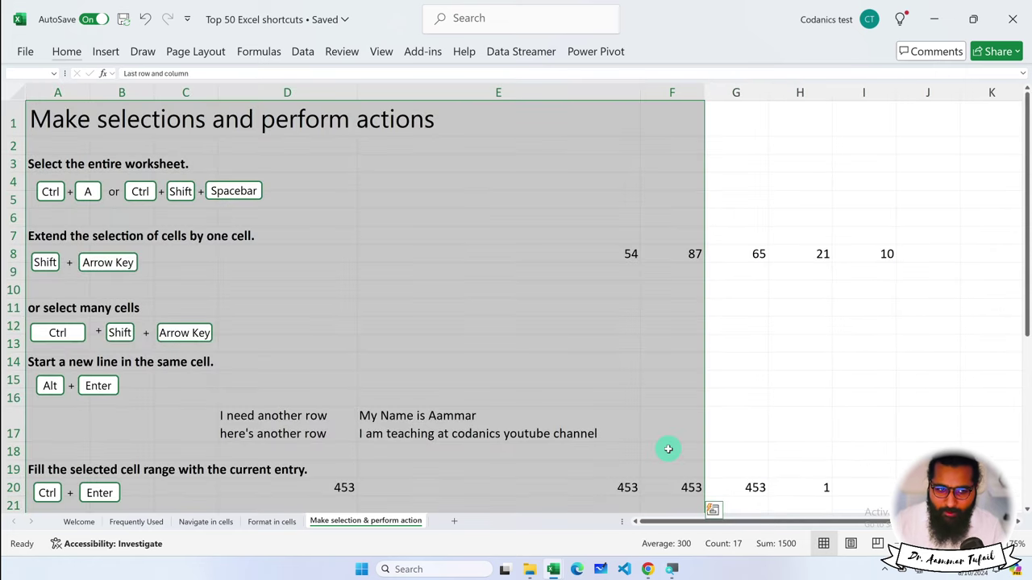
scroll(726, 354, "down", 9)
left_click(653, 216)
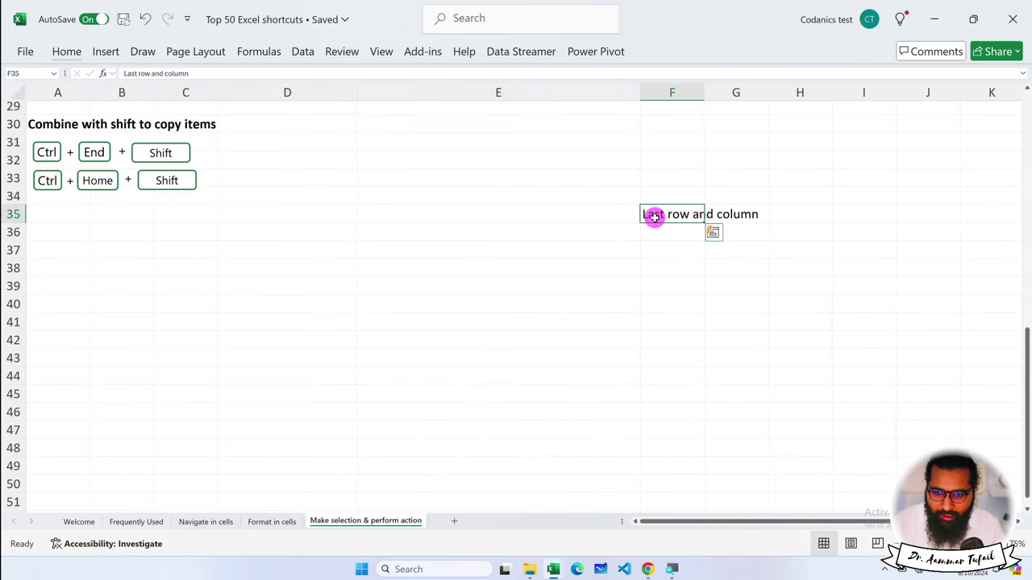
scroll(331, 272, "up", 9)
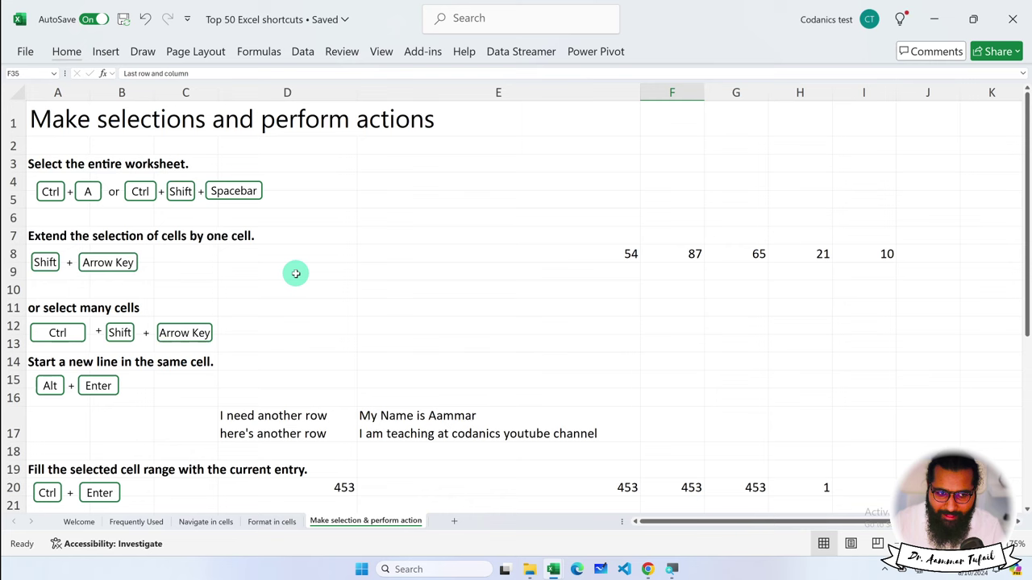
left_click(46, 113, "shift")
Step: Return to the top of the sheet and switch to the Frequently Used sheet
scroll(286, 274, "down", 9)
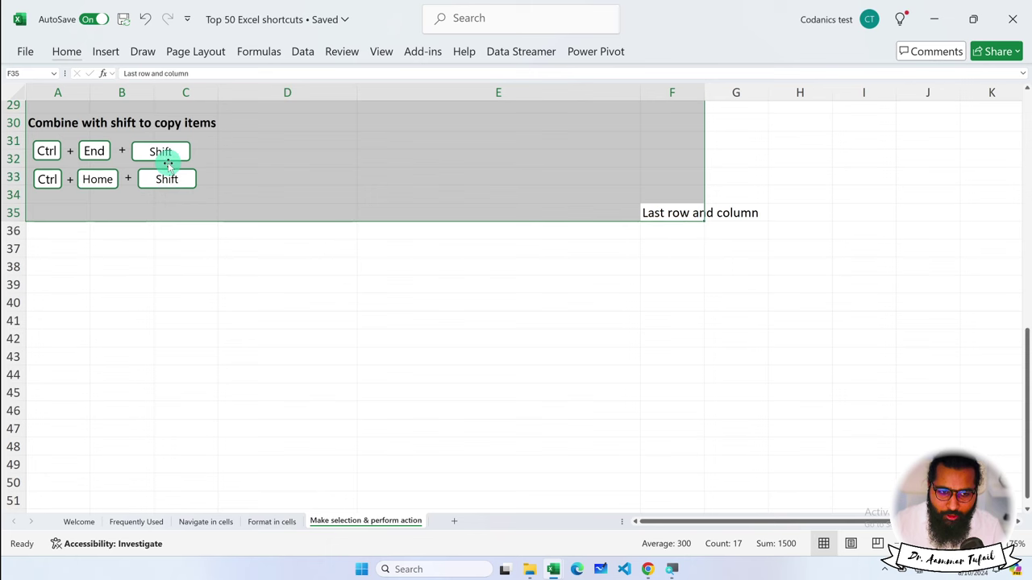
key("ctrl+shift+Home")
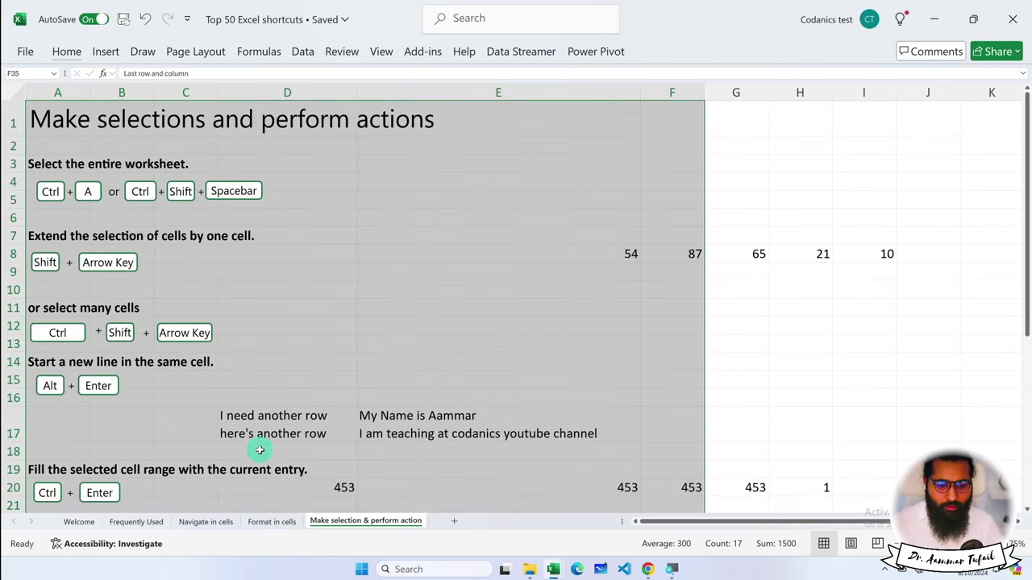
left_click(81, 522)
left_click(131, 523)
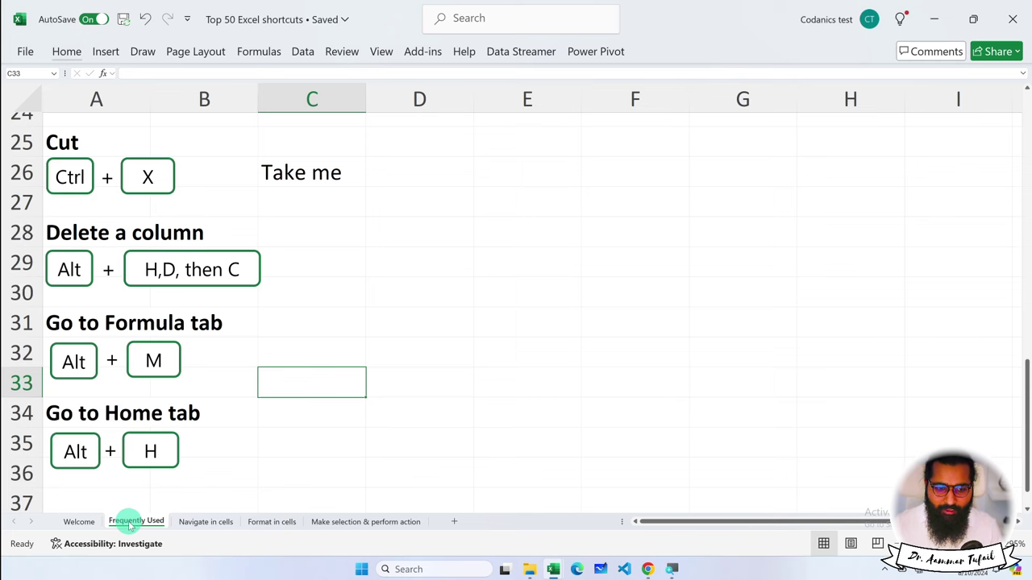
left_click(206, 522)
left_click(272, 521)
left_click(365, 522)
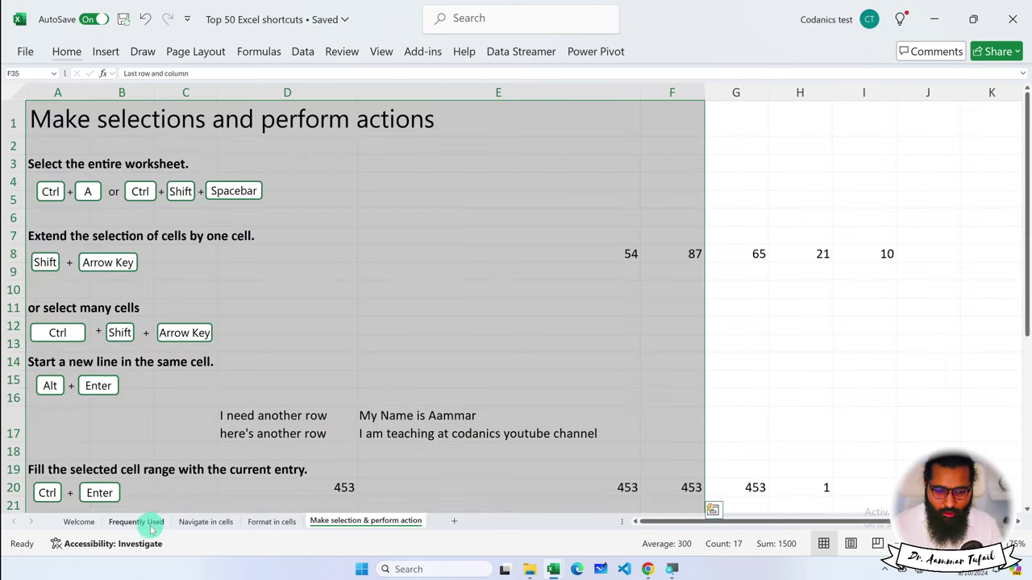
left_click(145, 524)
left_click(378, 324)
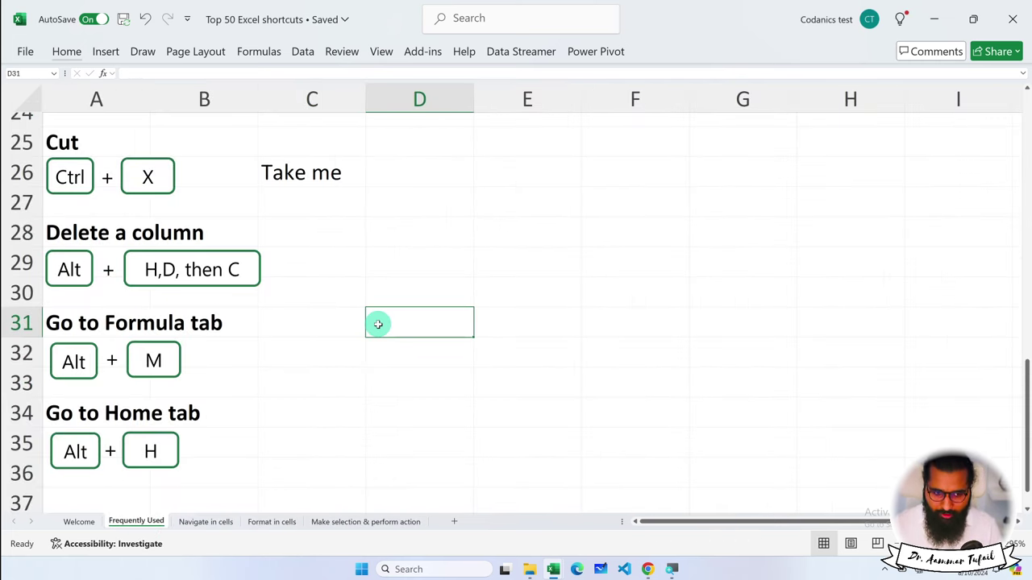